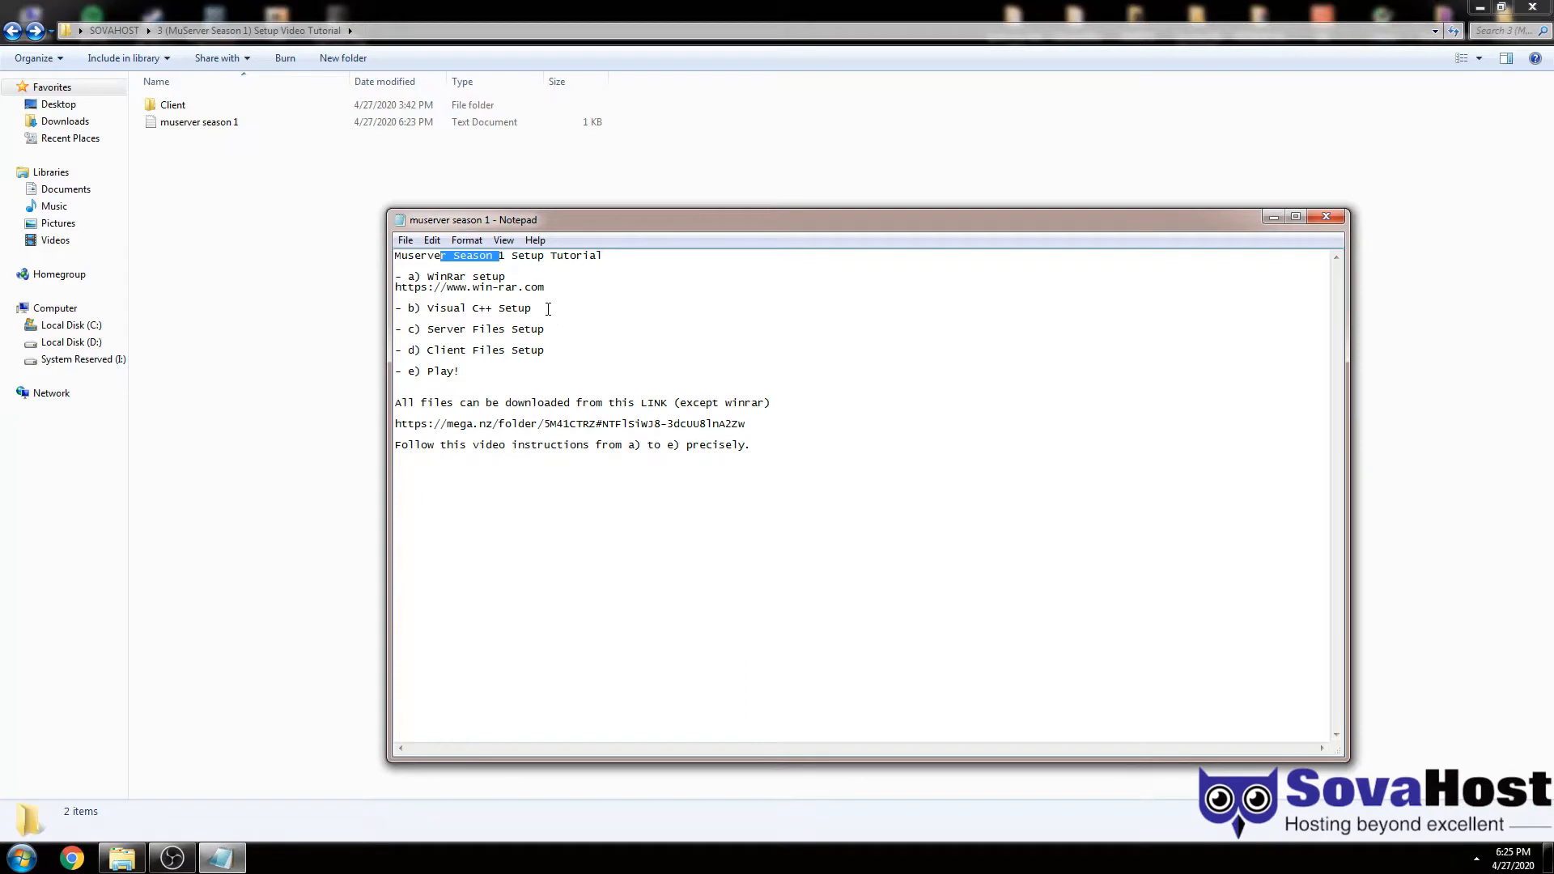
- Highlight the MuServer setup steps in the Notepad notes, then bring up the Start menu
left_click_drag(500, 369, 403, 288)
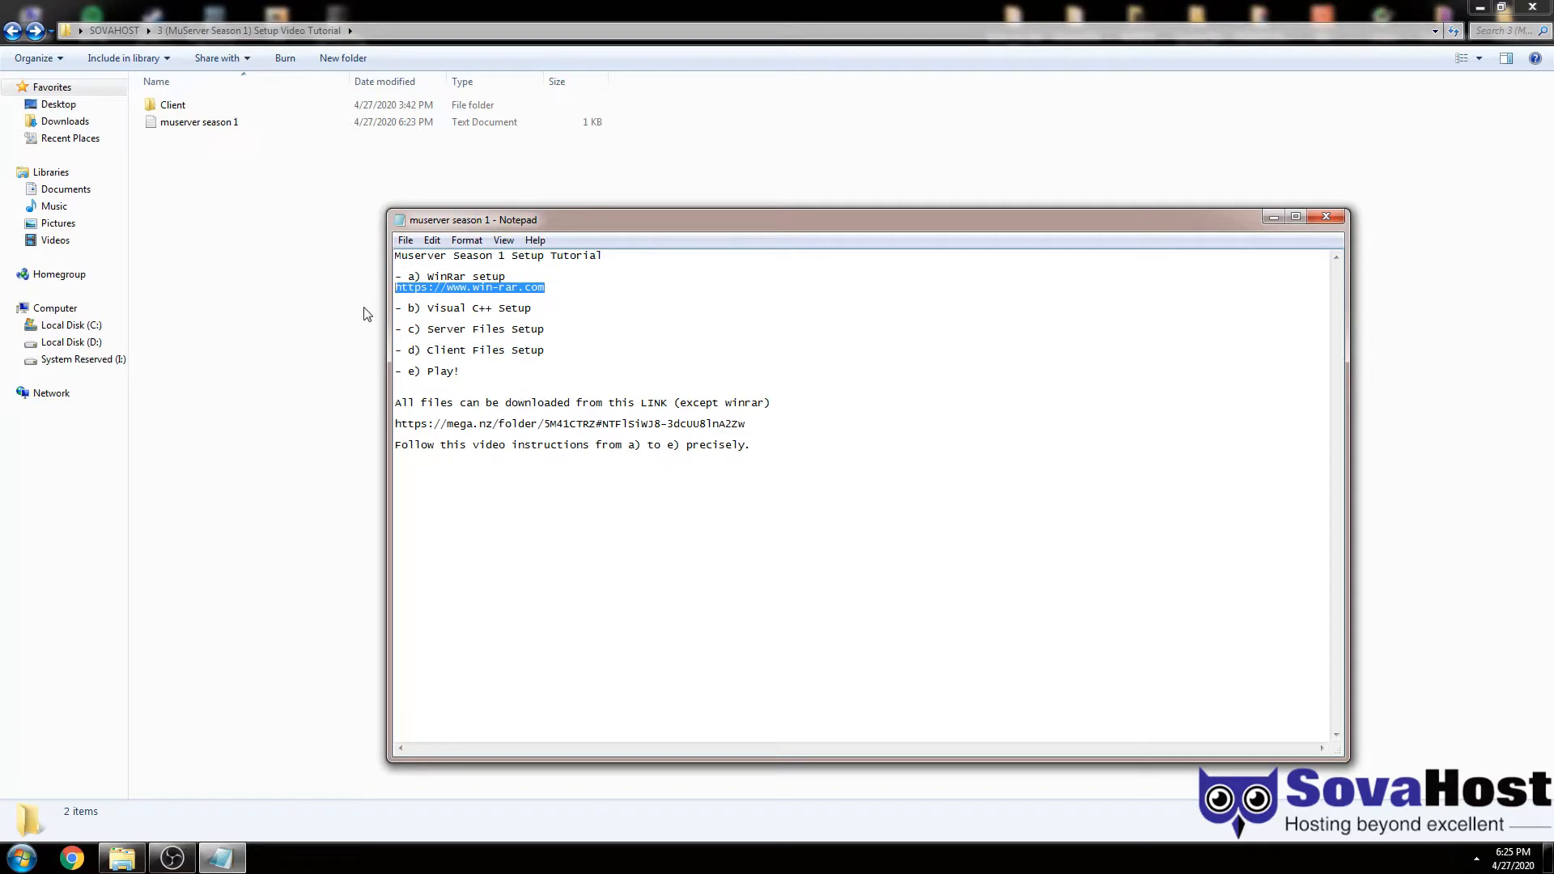
key("super")
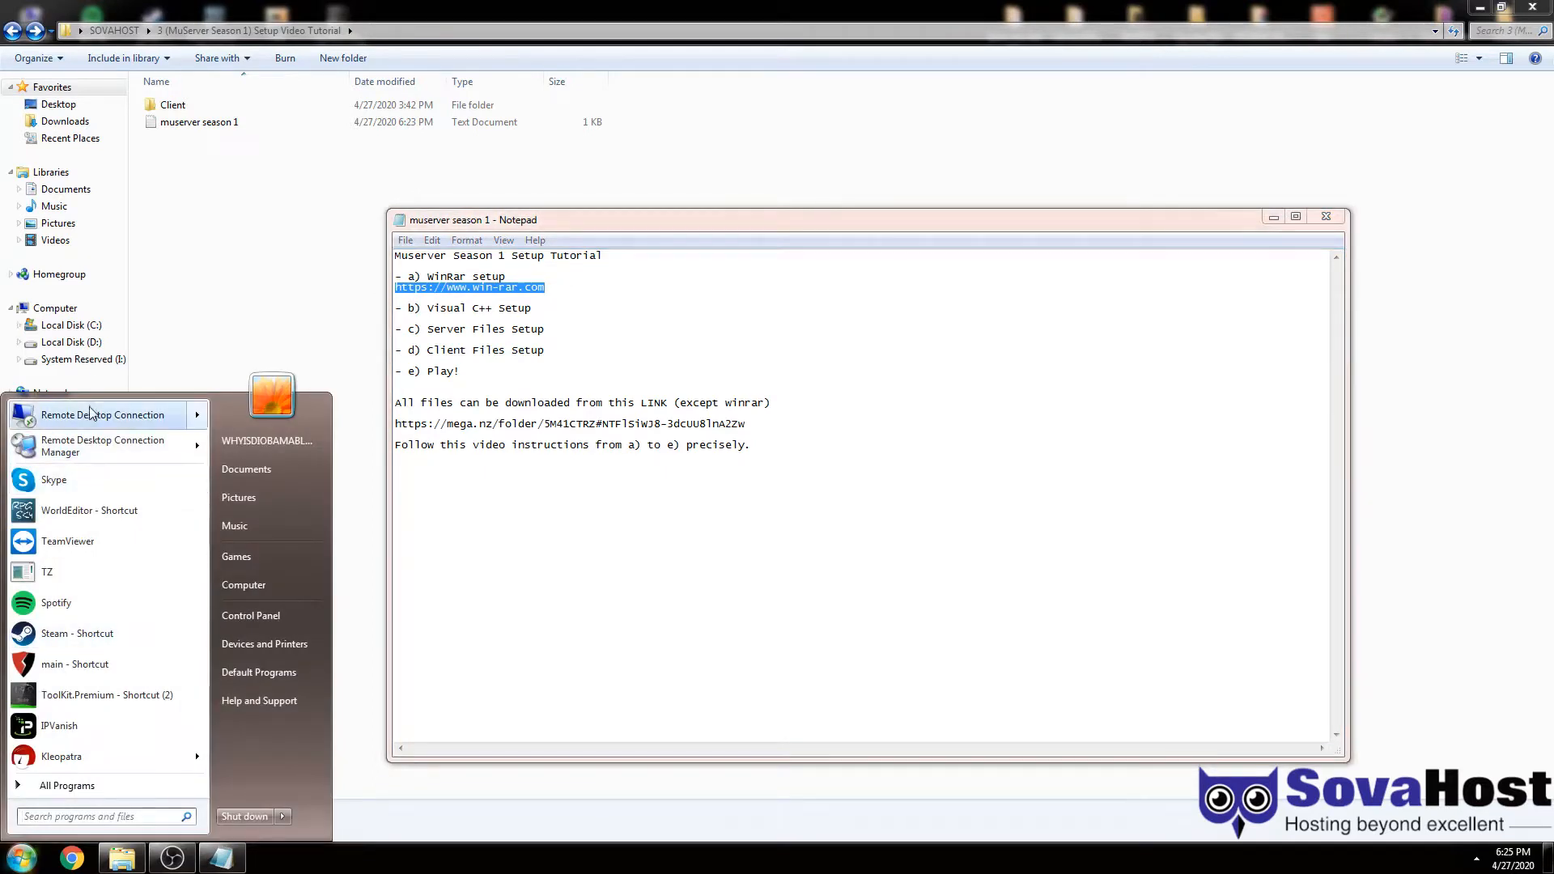
- Connect to the remote Windows server and empty its Recycle Bin
left_click(93, 414)
key("Return")
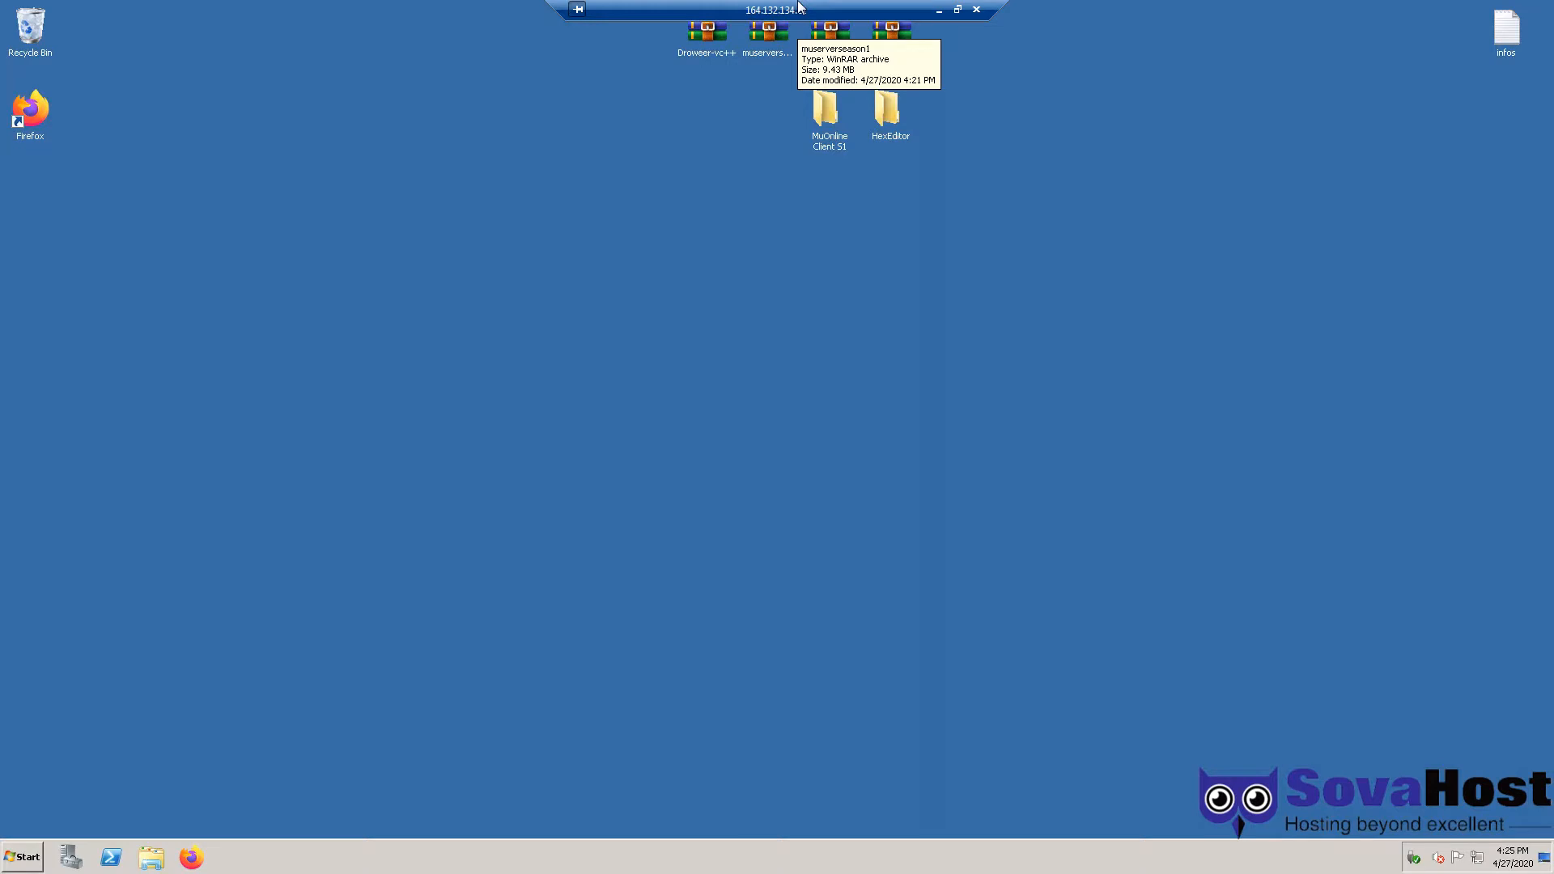
right_click(13, 27)
left_click(78, 54)
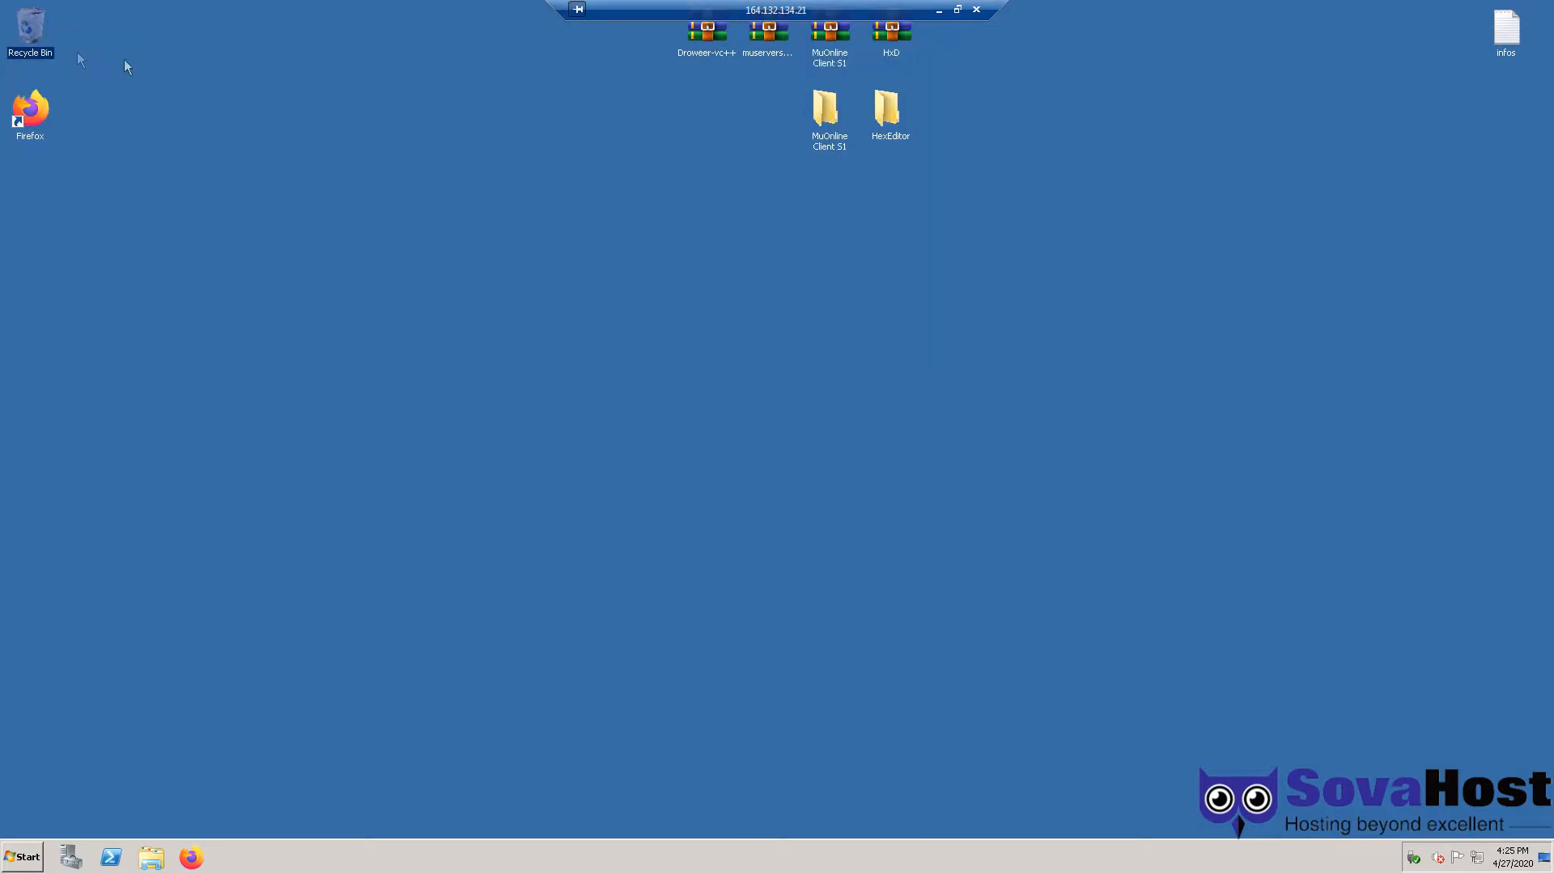
- Review the WinRAR link and the Visual C++, server and client steps in the local notes, then return to the server
left_click(941, 11)
left_click_drag(559, 290, 400, 293)
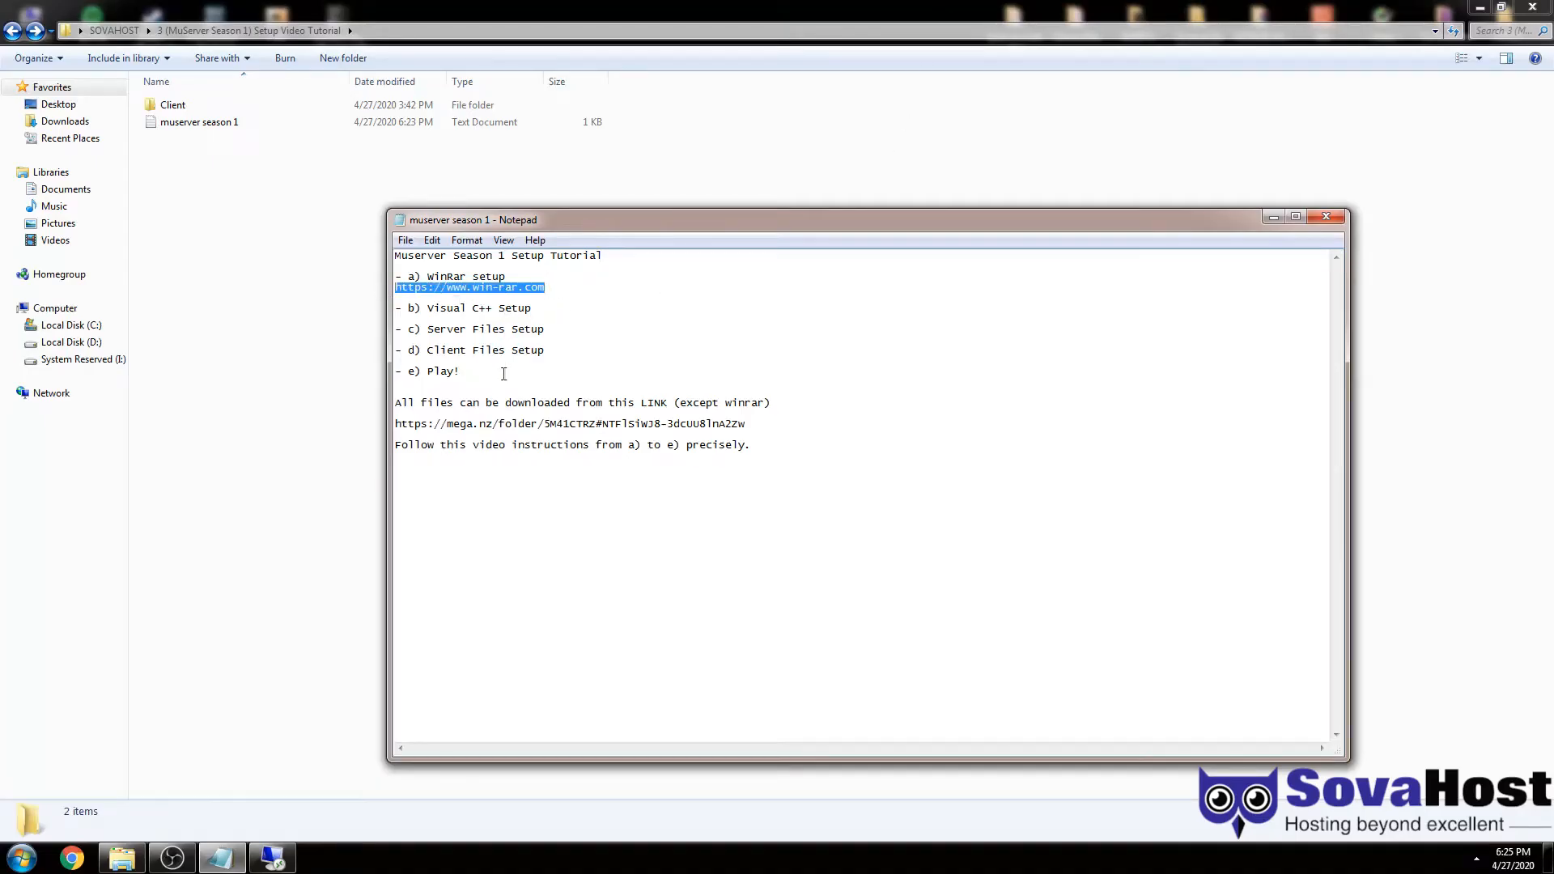
left_click_drag(551, 352, 384, 309)
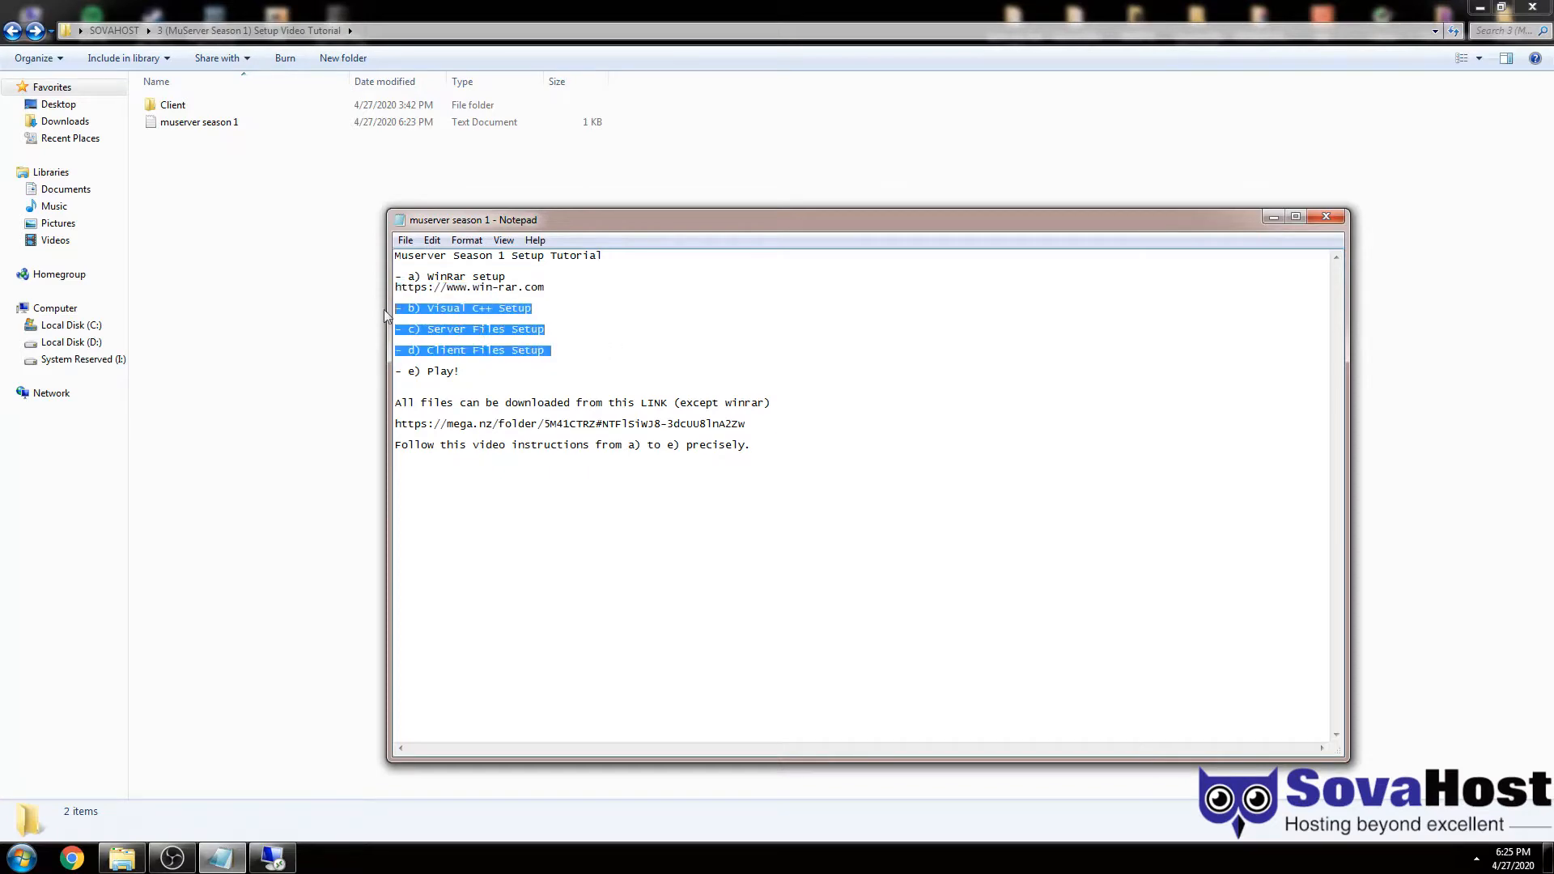
left_click(222, 858)
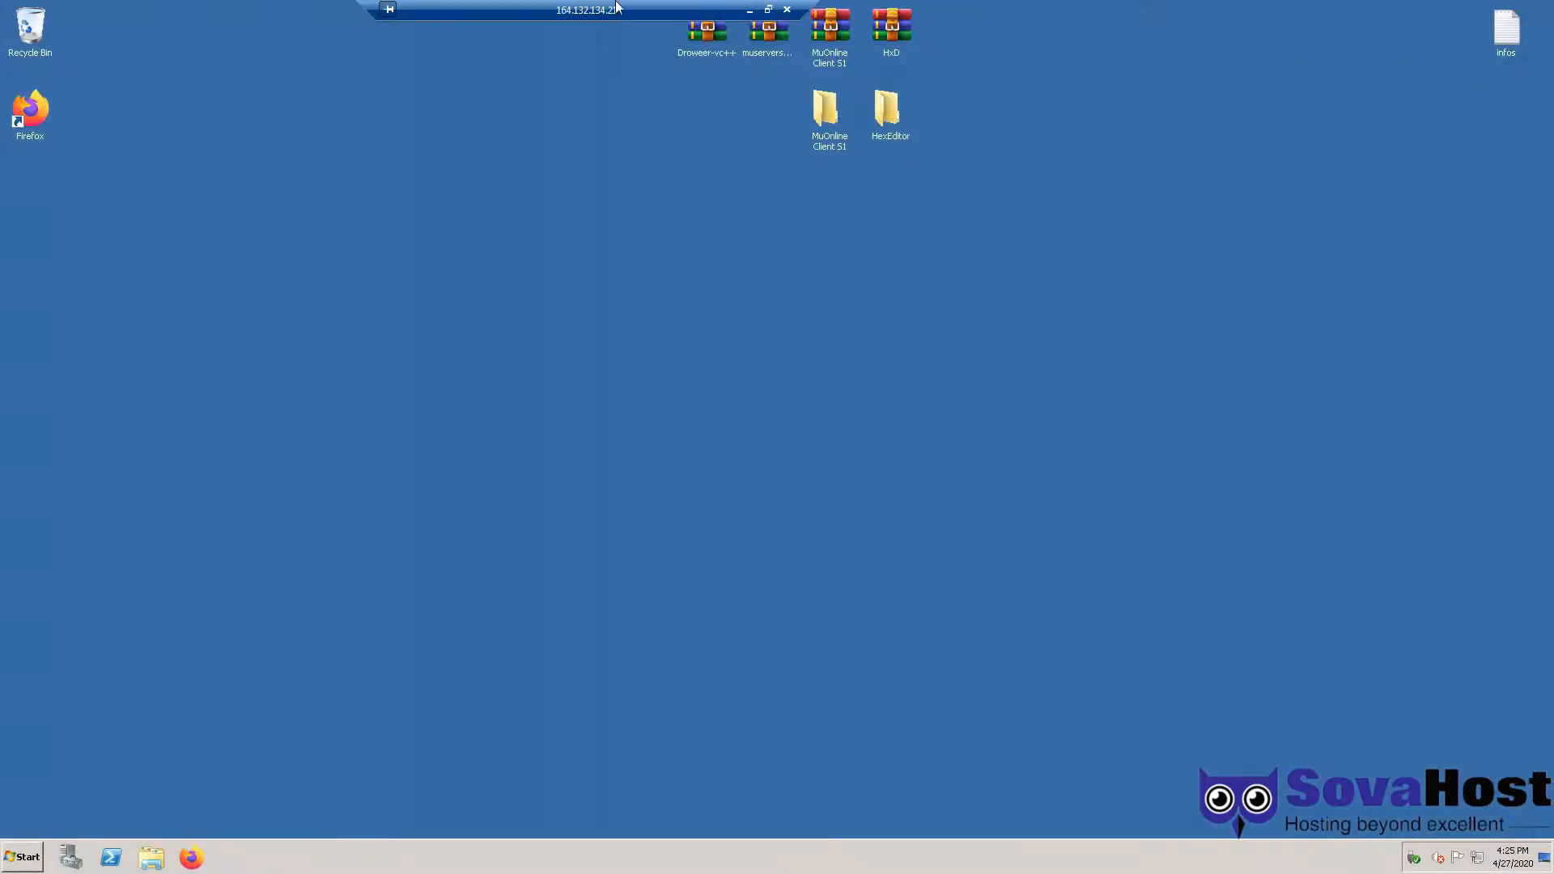
double_click(702, 36)
double_click(731, 10)
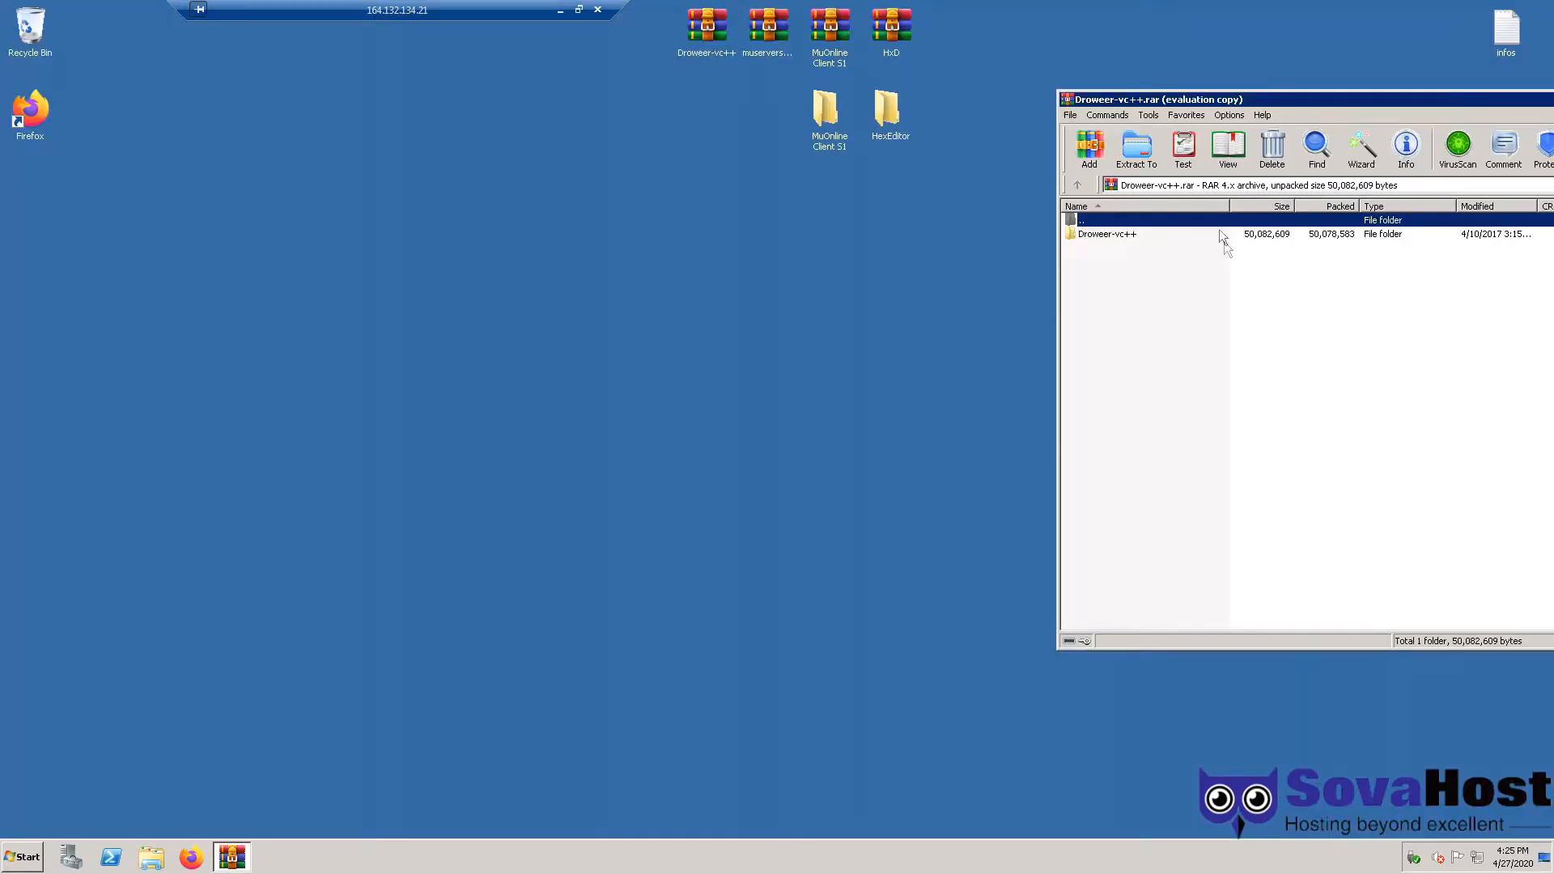
left_click_drag(1162, 103, 961, 170)
double_click(921, 304)
left_click(897, 304)
left_click(706, 36)
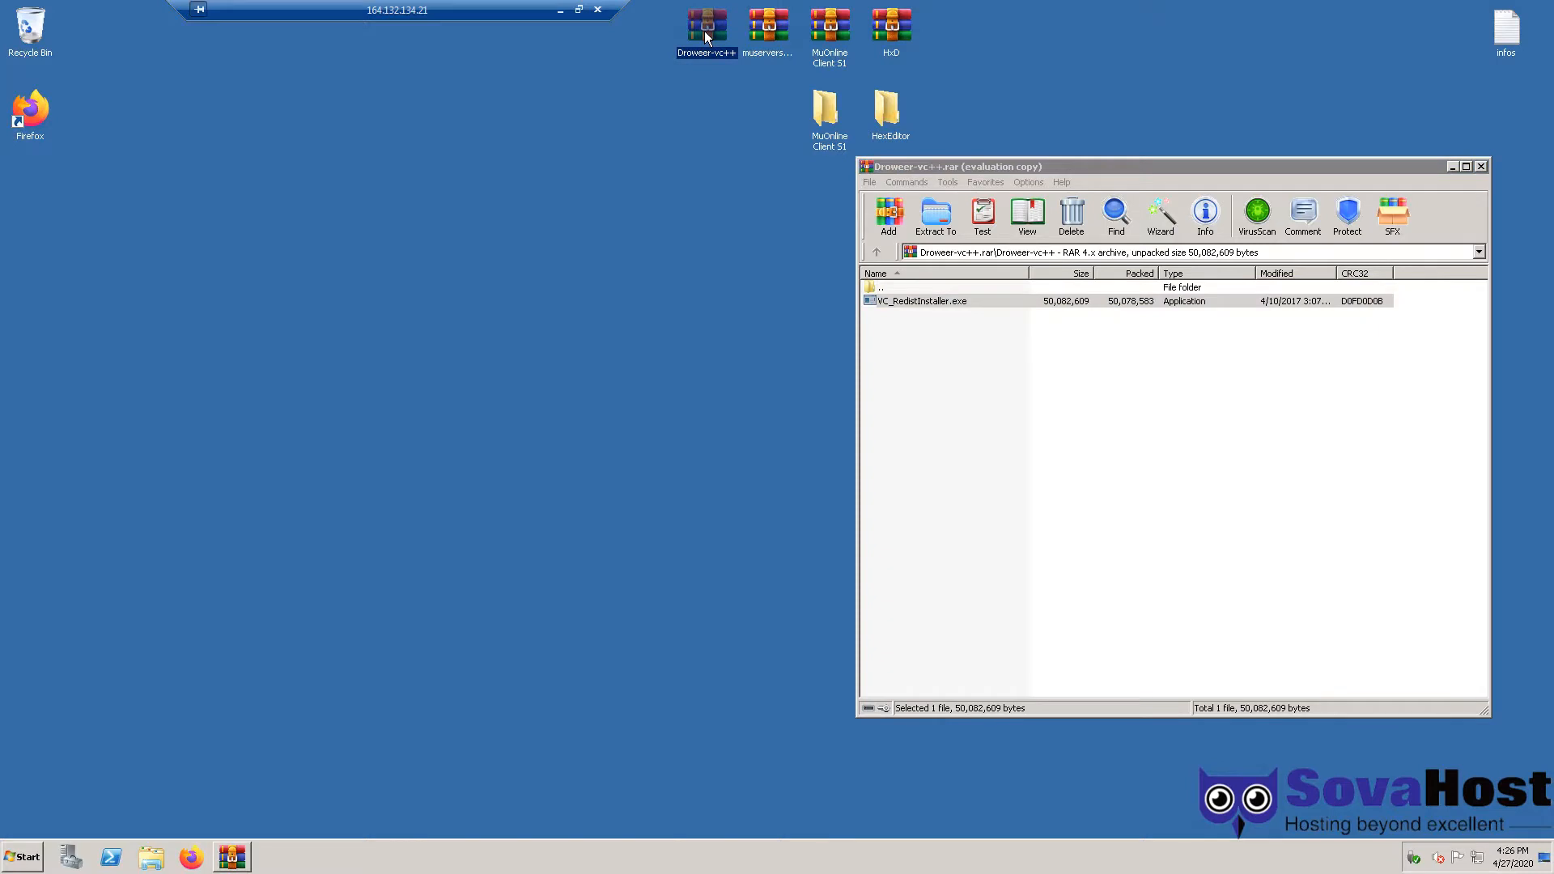
double_click(934, 301)
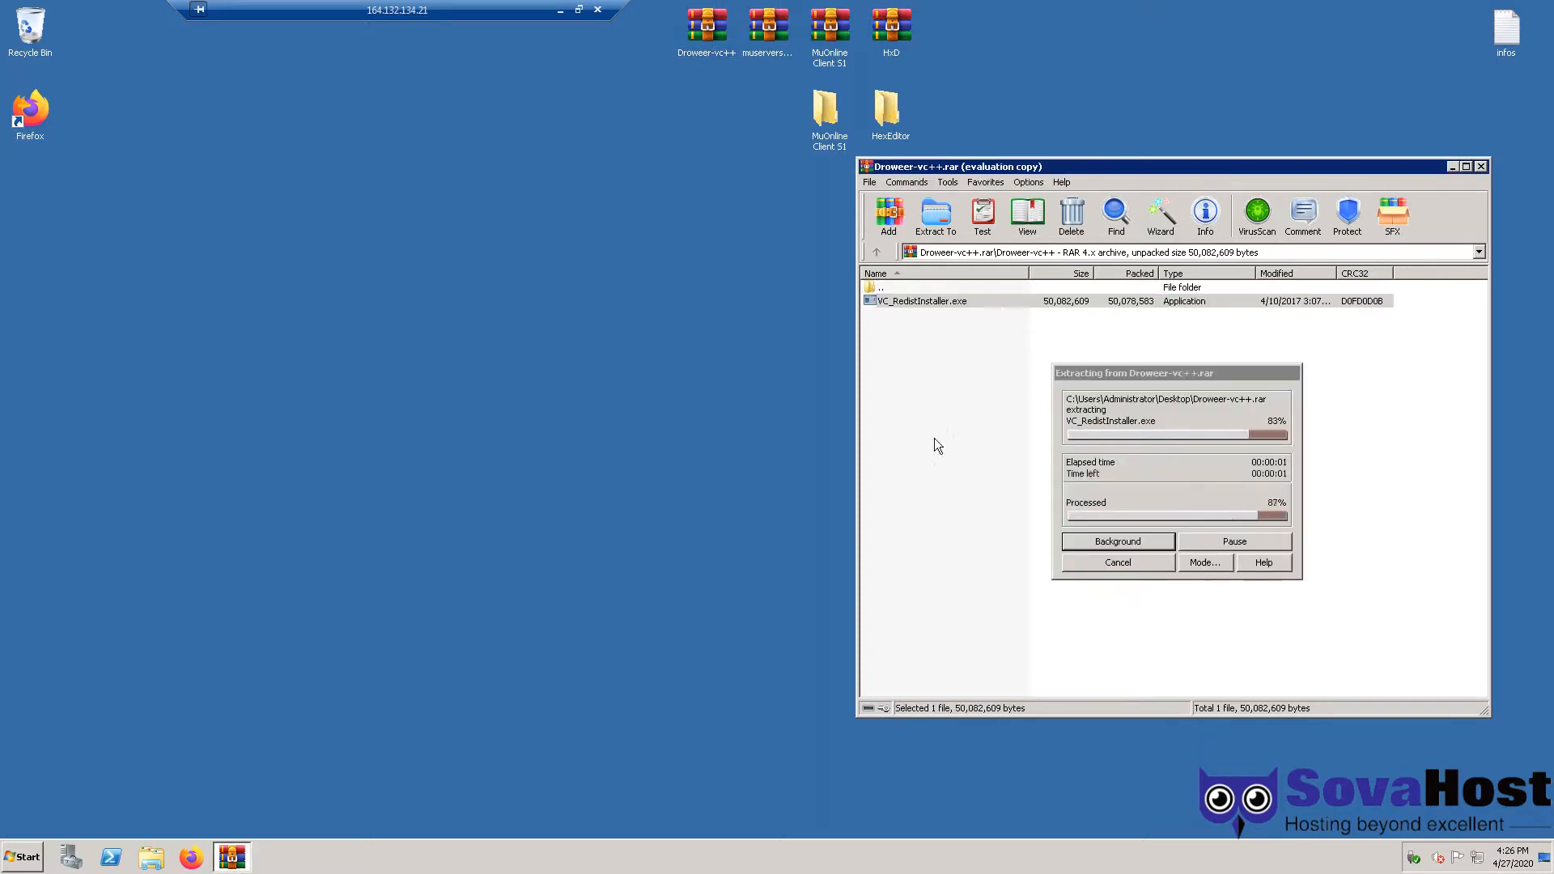
left_click(870, 558)
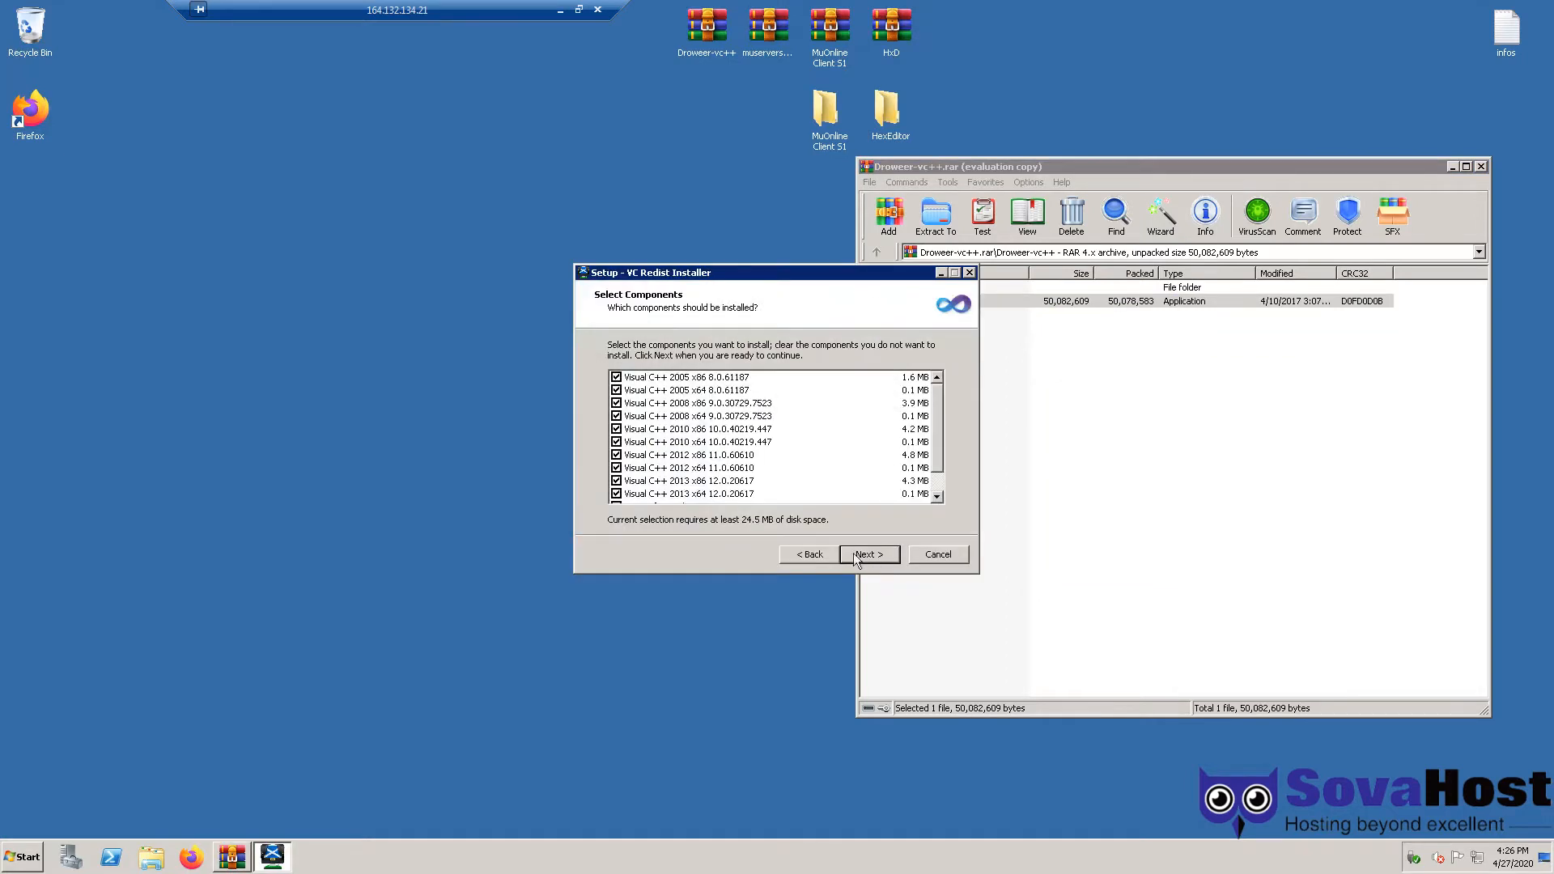
scroll(697, 473, "down", 1)
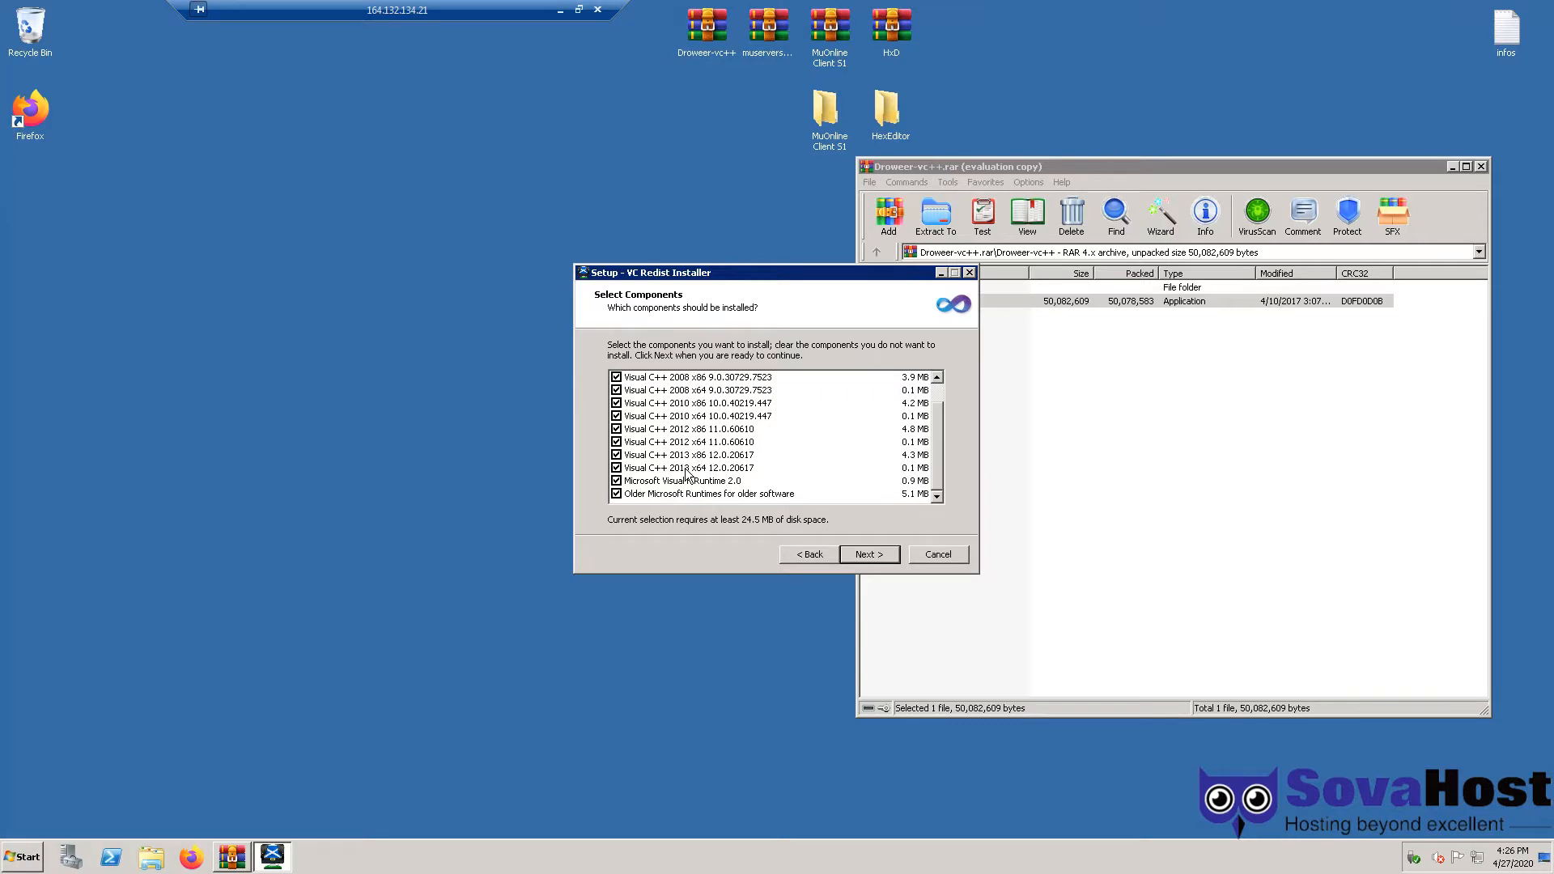
left_click(938, 556)
left_click(837, 497)
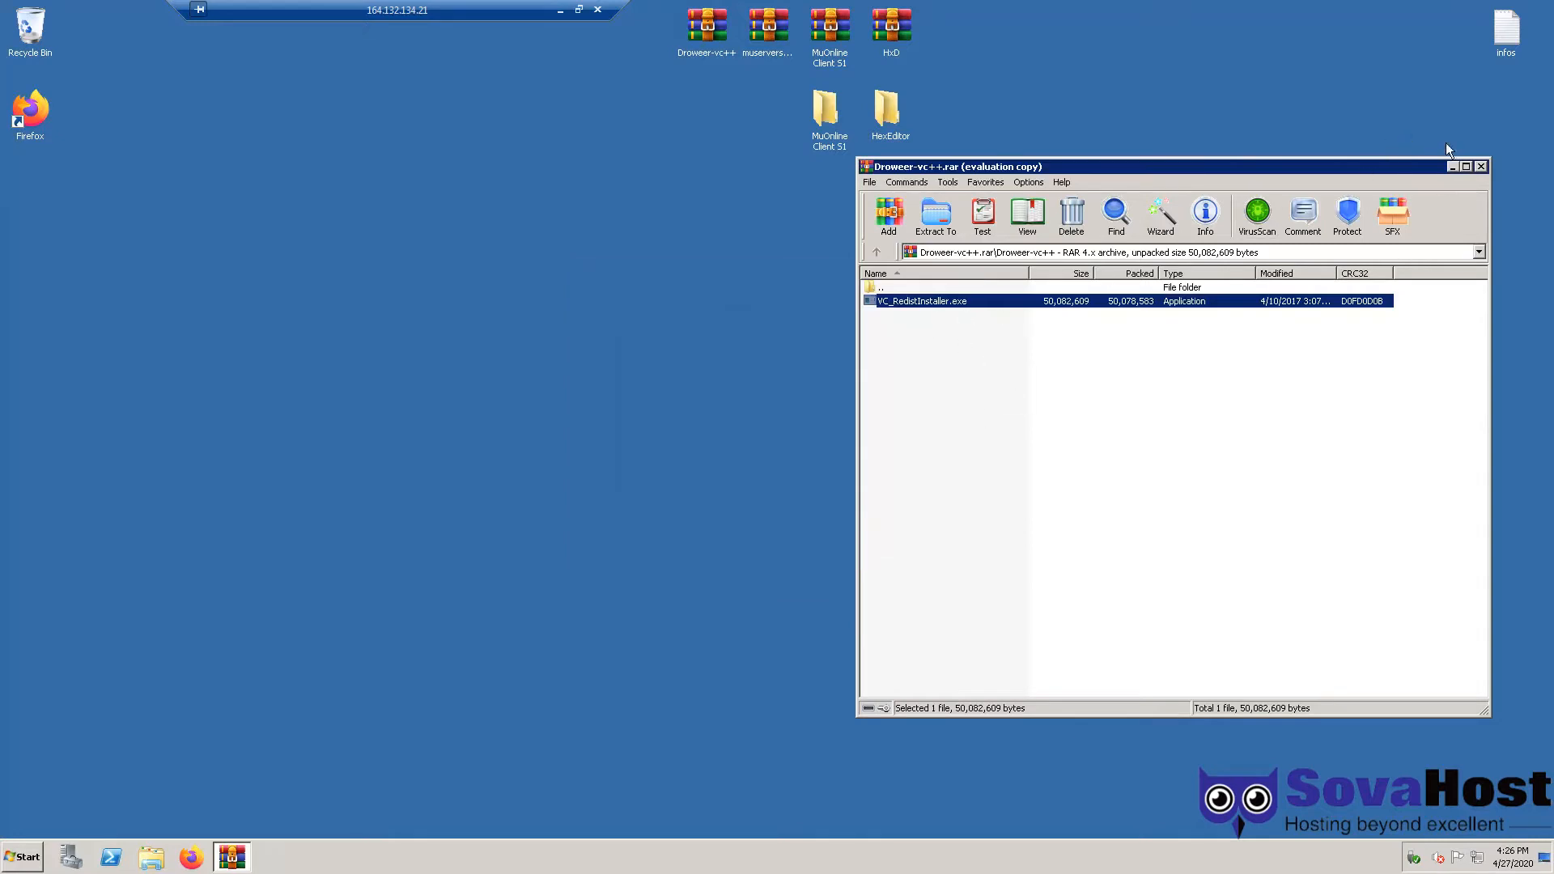
left_click(1481, 166)
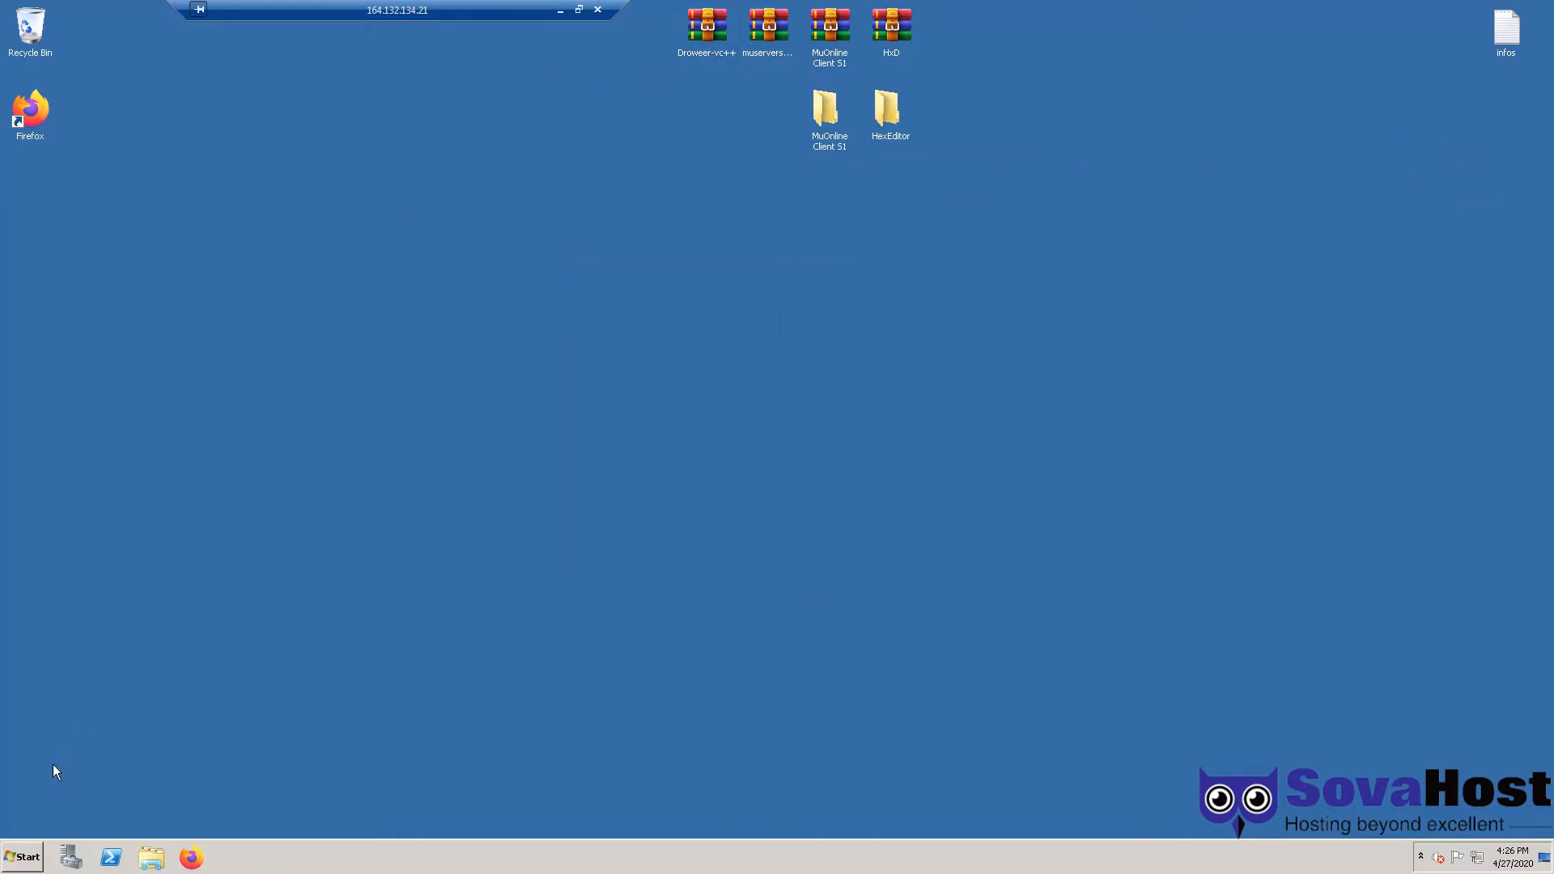
- Create a new folder named MuServer on Local Disk (C:)
key("super")
left_click(222, 592)
double_click(483, 374)
left_click(438, 310)
type("MuServer")
key("Return")
key("Return")
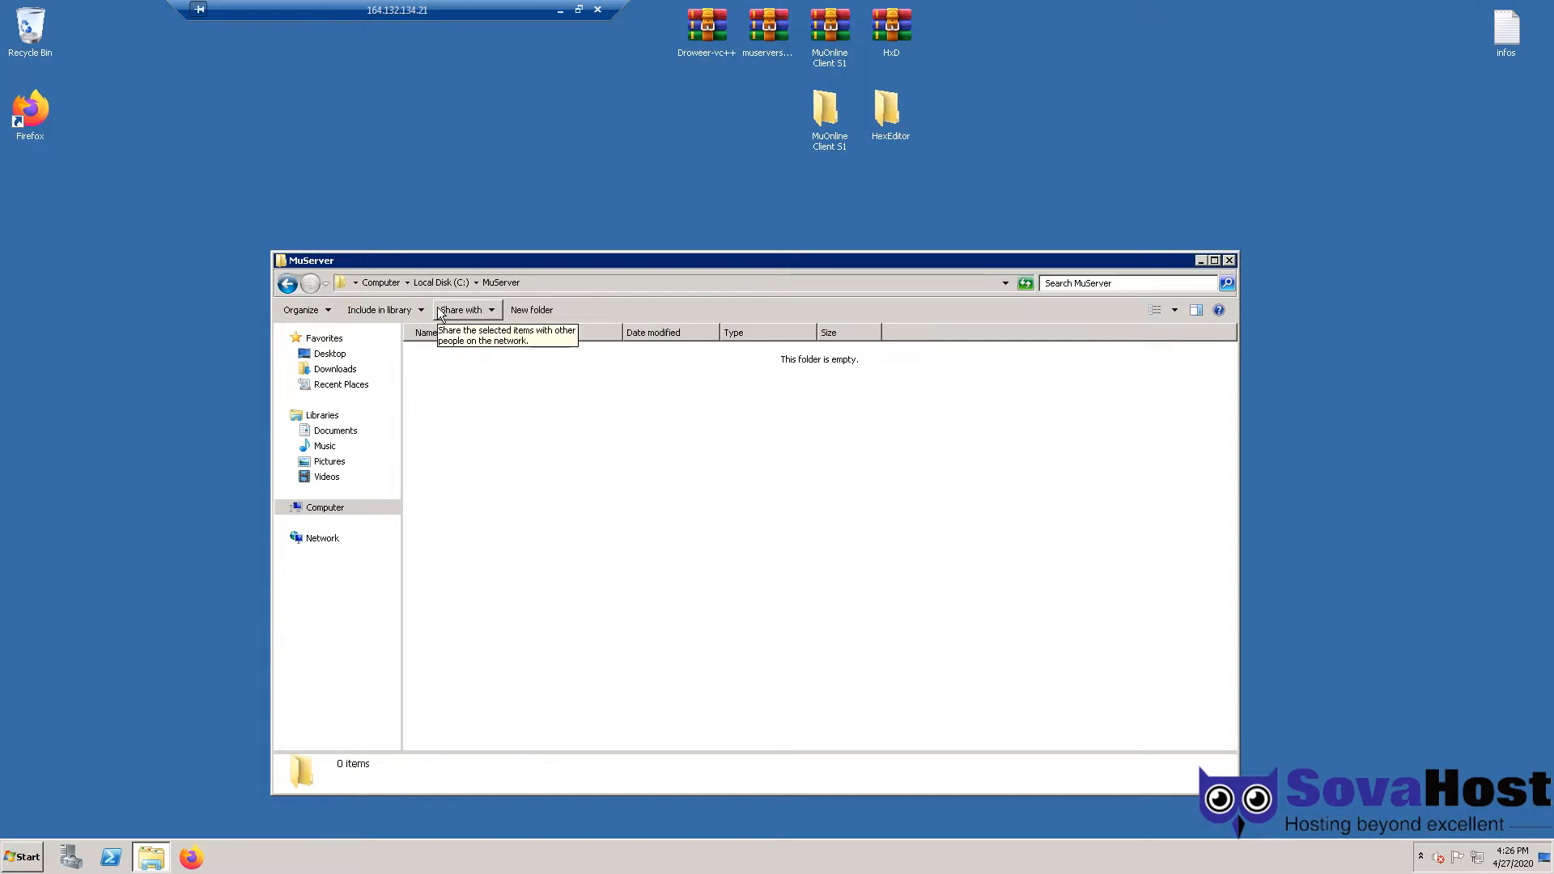
- Move the 18 server folders and files from muserverseason1.rar into C:\MuServer
left_click(768, 52)
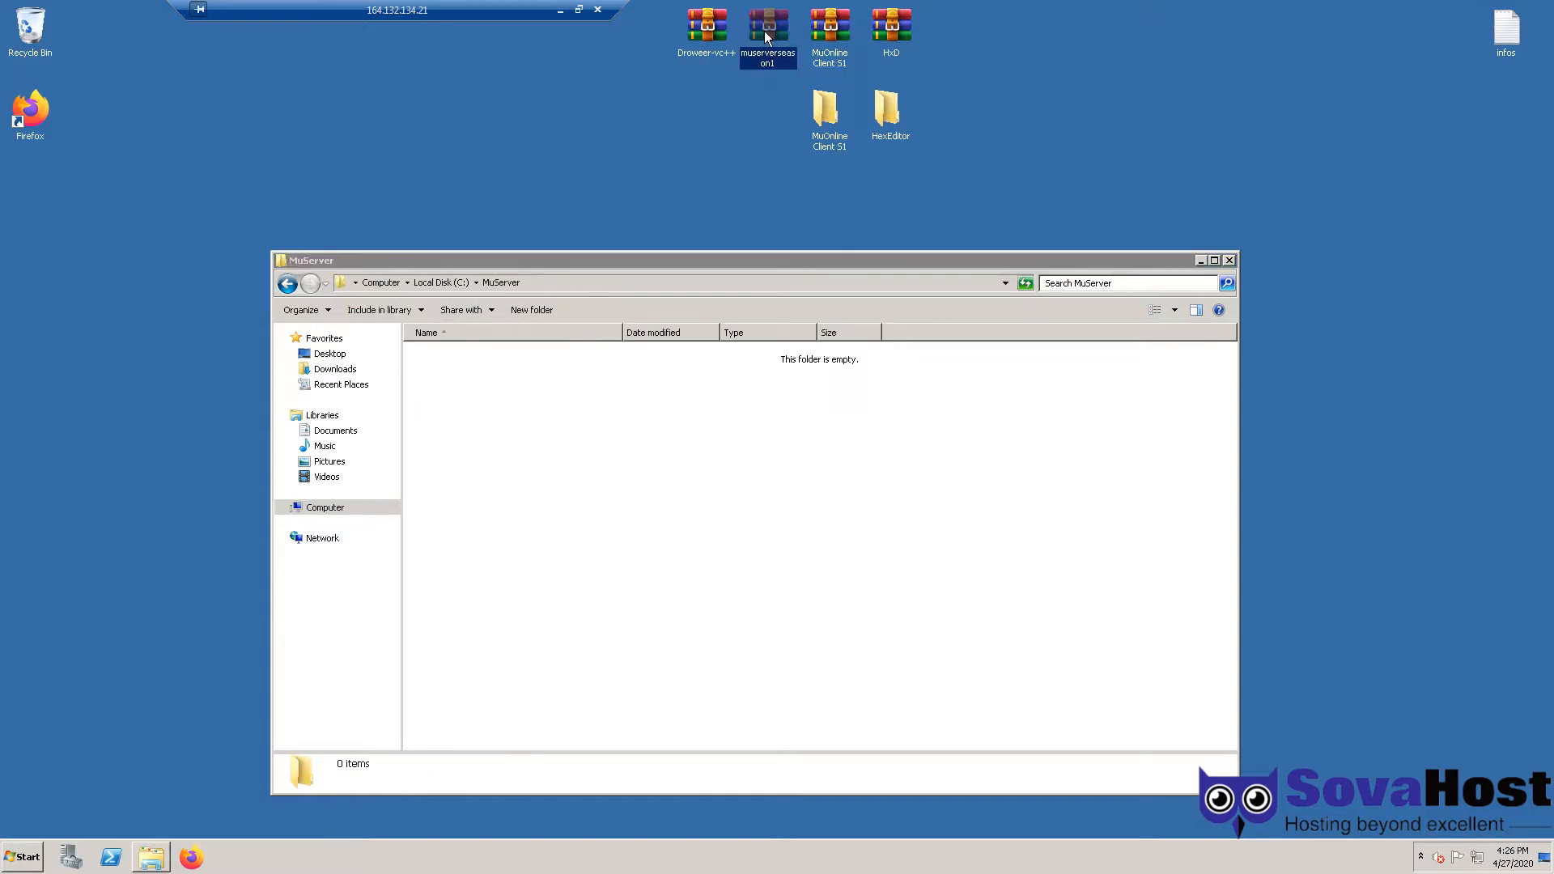
double_click(766, 27)
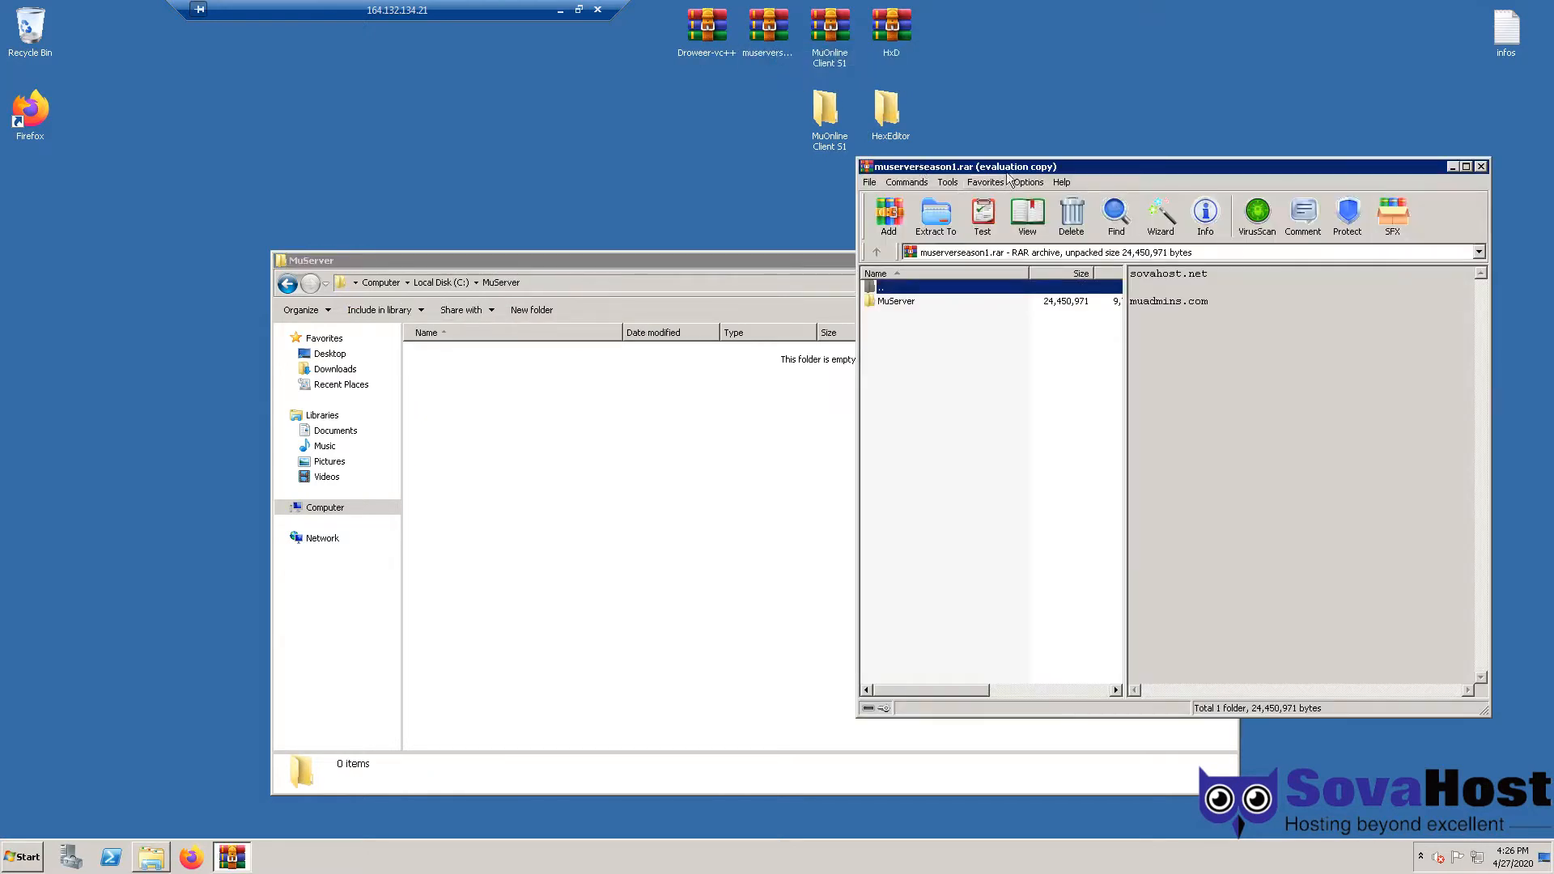
double_click(918, 290)
key("Return")
double_click(907, 303)
left_click_drag(928, 597, 624, 453)
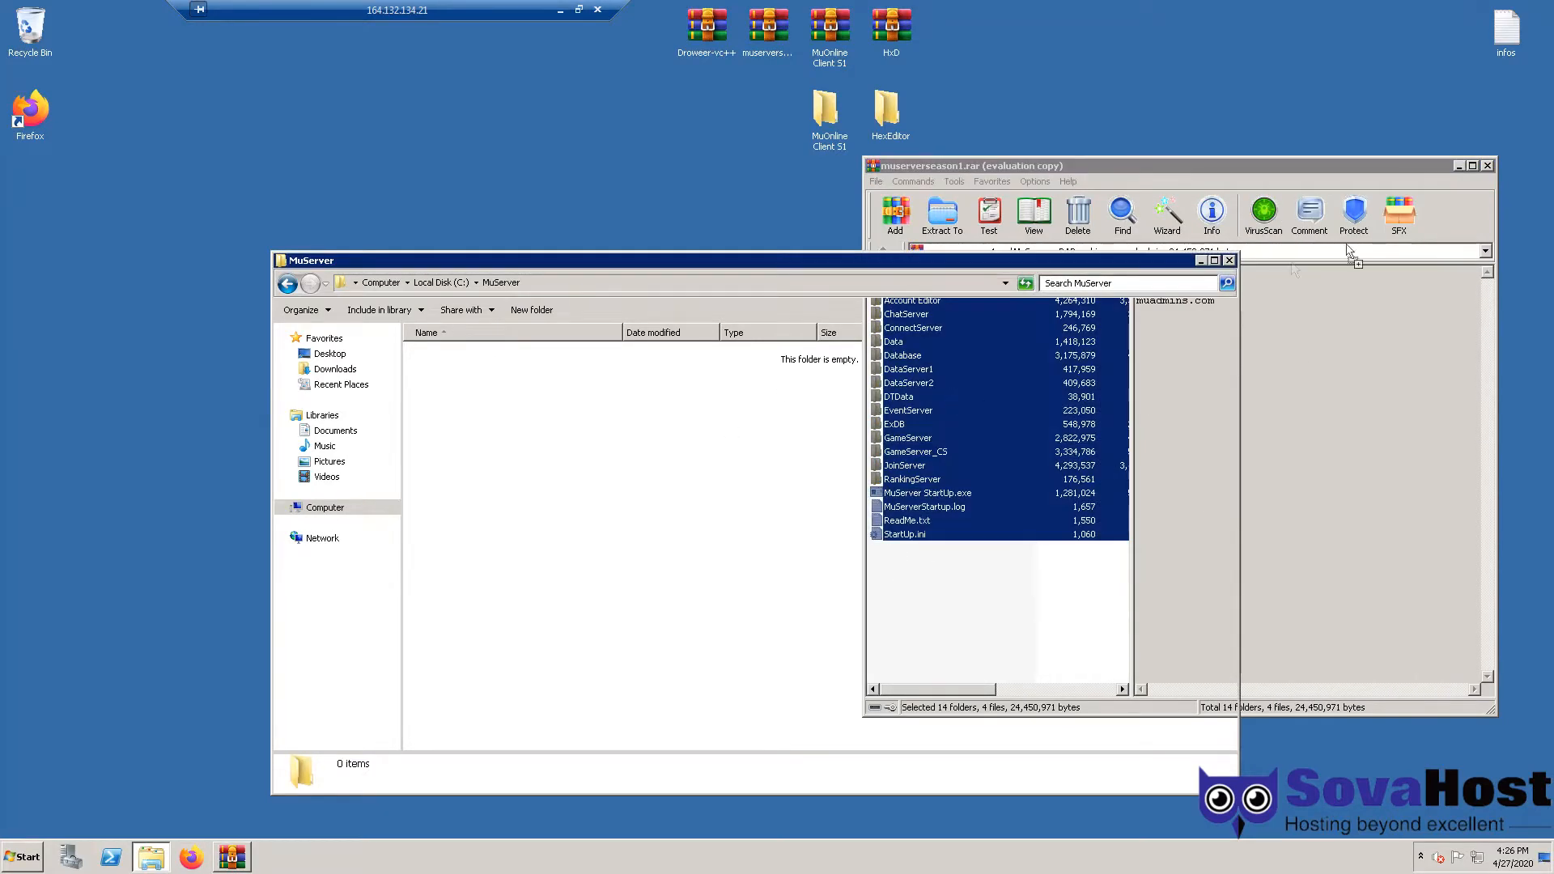
left_click(1489, 165)
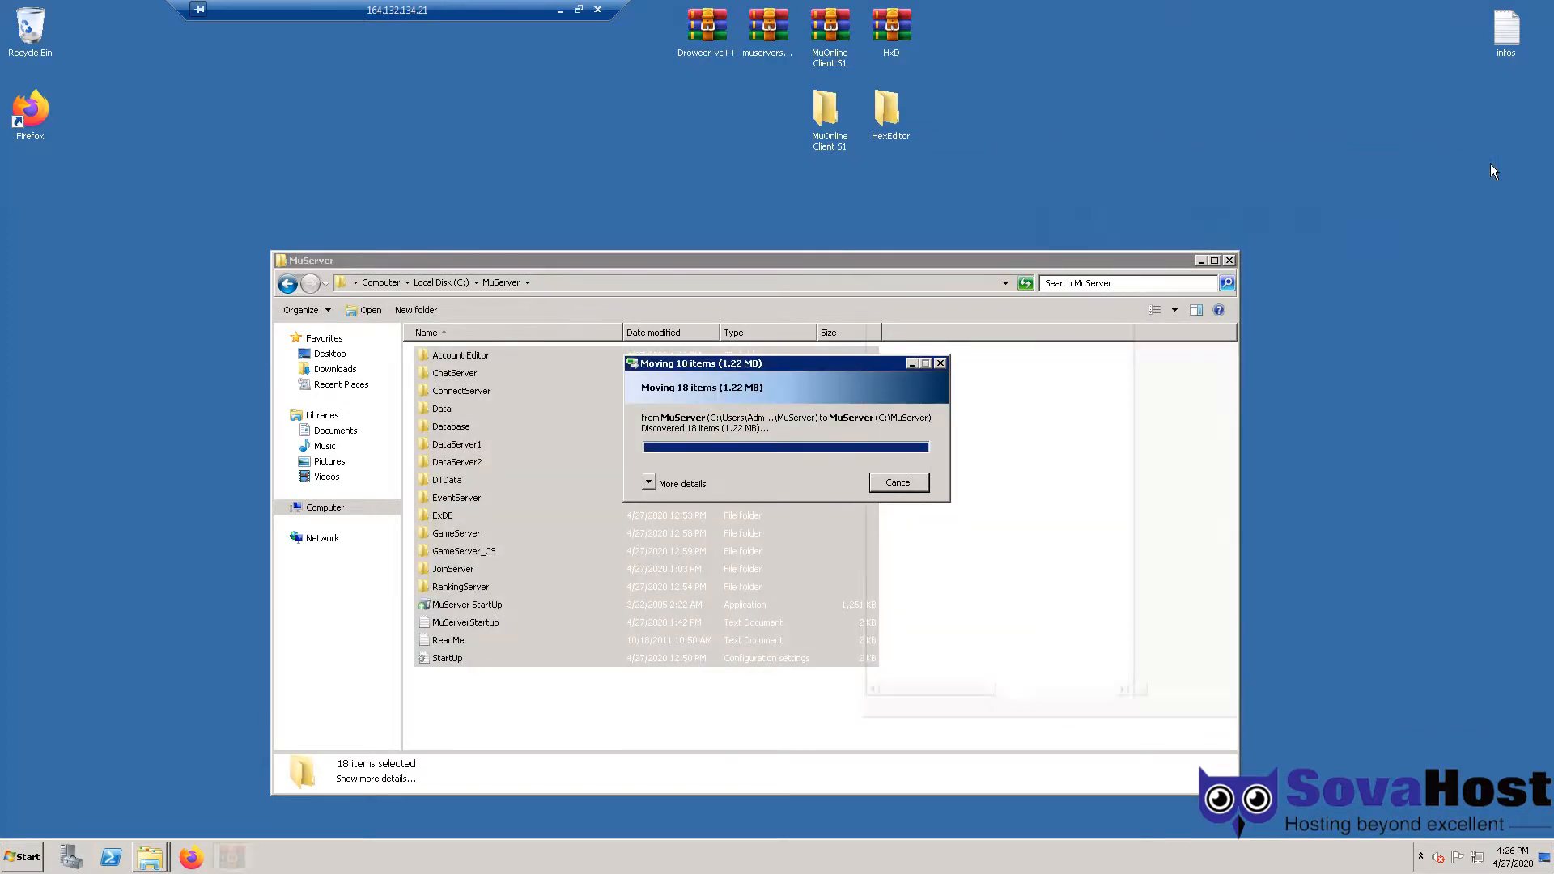
left_click(1122, 422)
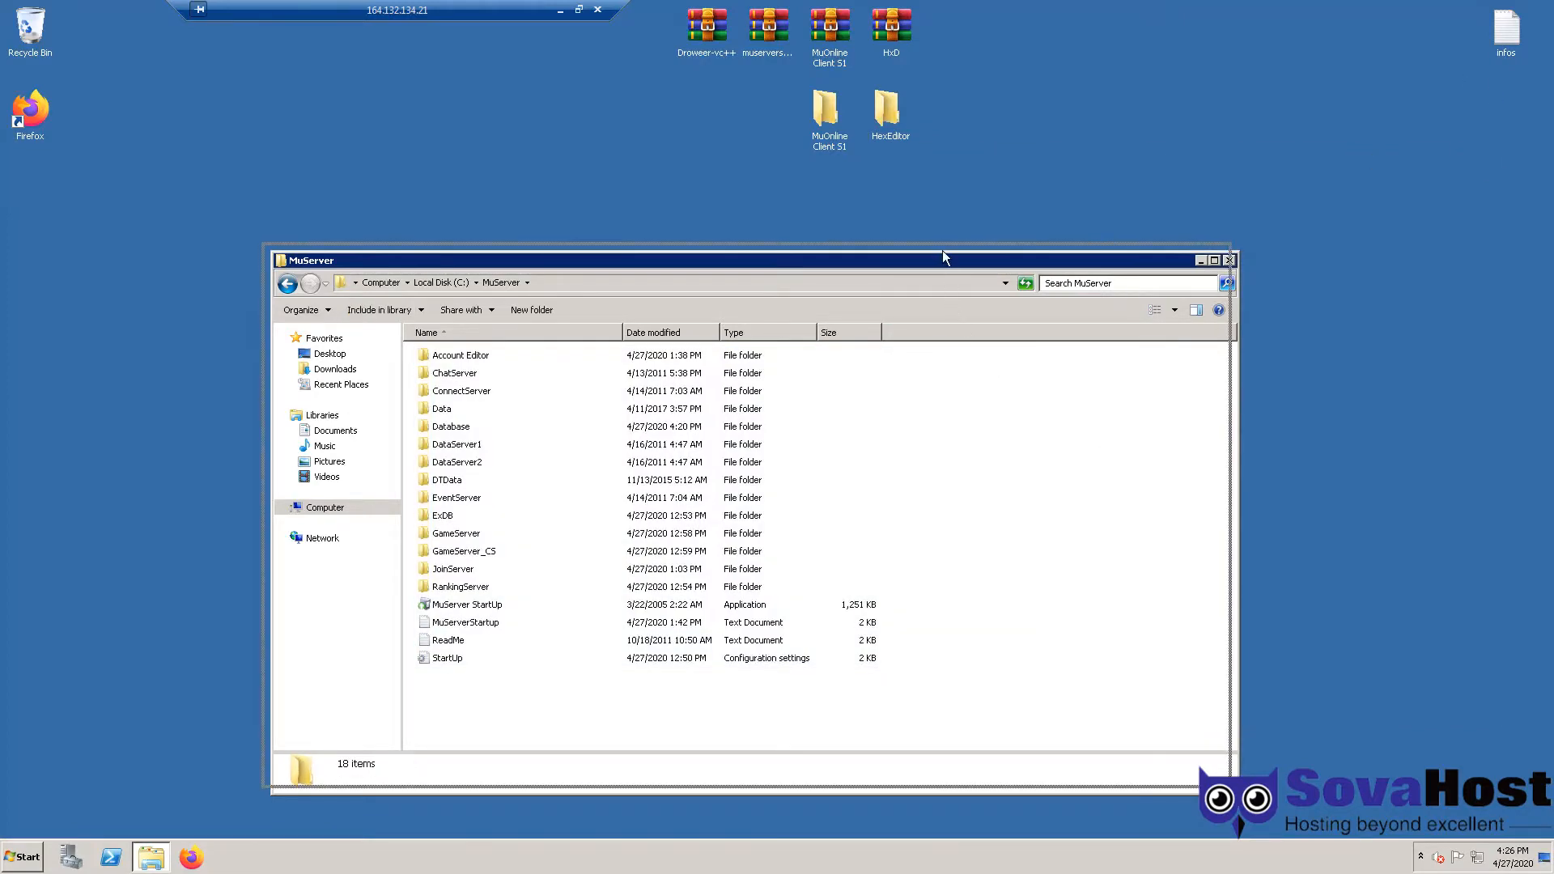
left_click_drag(949, 258, 937, 246)
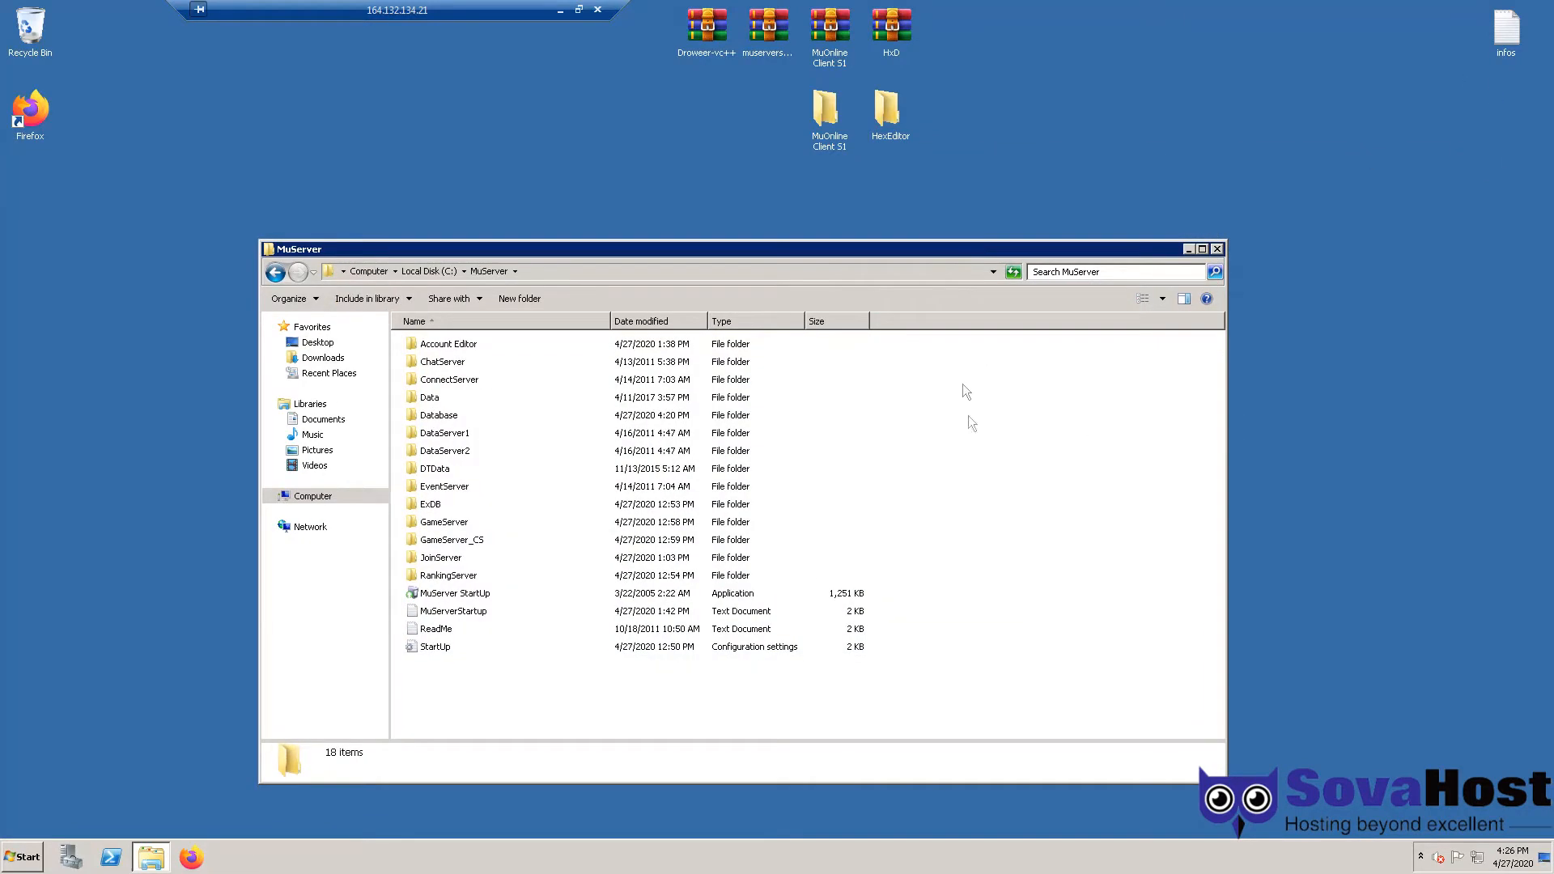
- Open the Account Editor Config file alongside the infos notes to compare the SQL settings
double_click(445, 346)
double_click(445, 397)
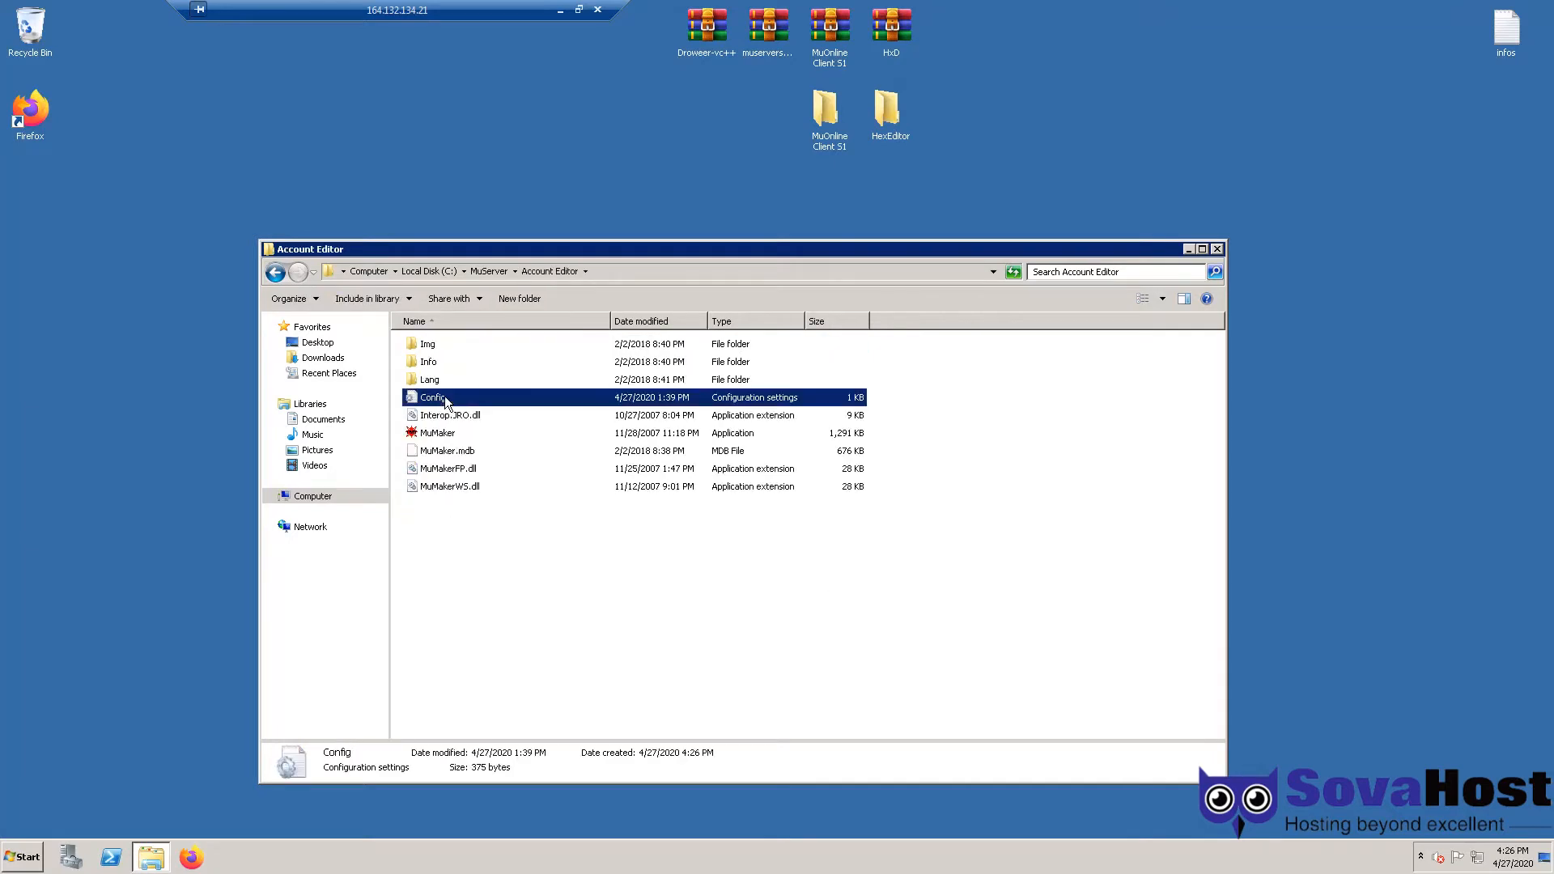
left_click_drag(162, 194, 310, 190)
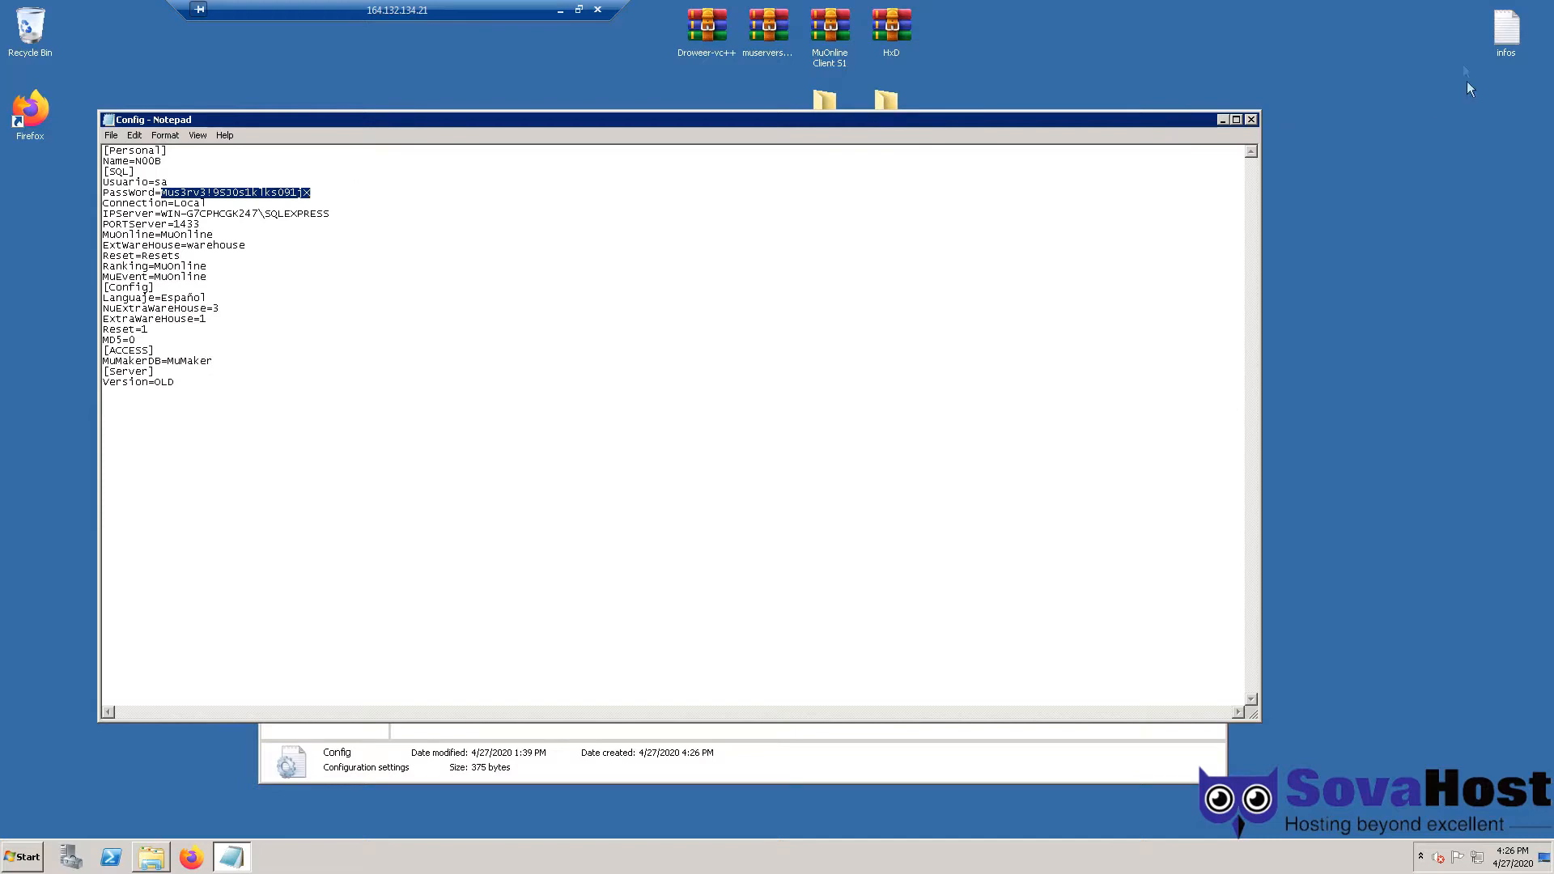
double_click(1506, 28)
left_click_drag(791, 119, 1111, 79)
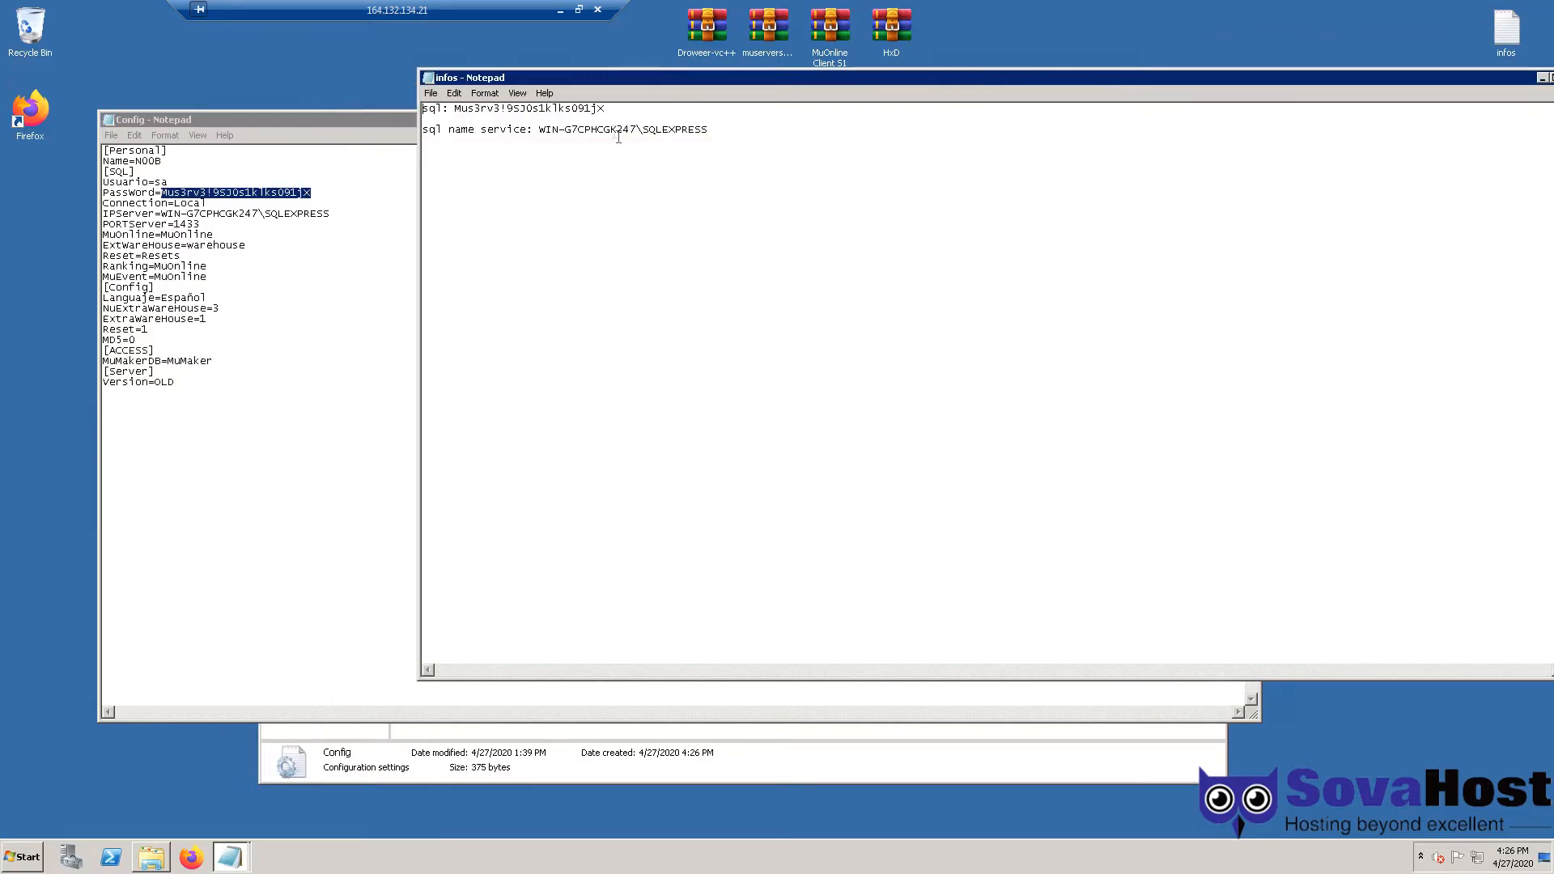
left_click_drag(605, 108, 455, 108)
mouse_move(163, 216)
left_mouse_down()
mouse_move(228, 215)
mouse_move(160, 215)
left_mouse_up()
left_click_drag(333, 215, 161, 214)
type("127.0.0.1")
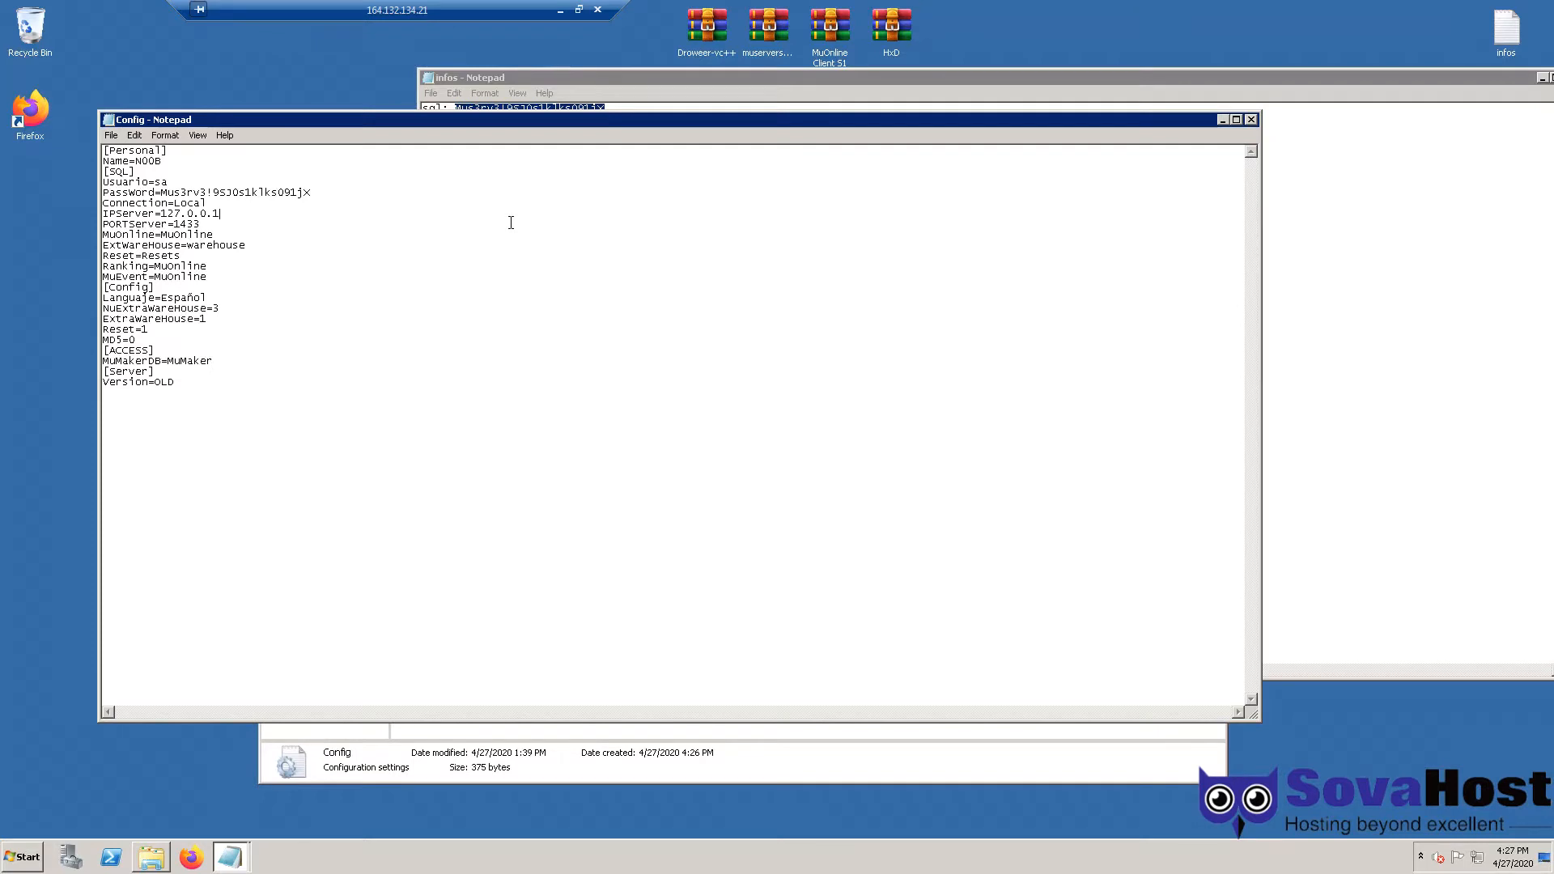
- Set IPServer to WIN-G7CPHCGK247\SQLEXPRESS, save Config, and close both Notepad windows
left_click(541, 75)
left_click_drag(708, 130, 543, 132)
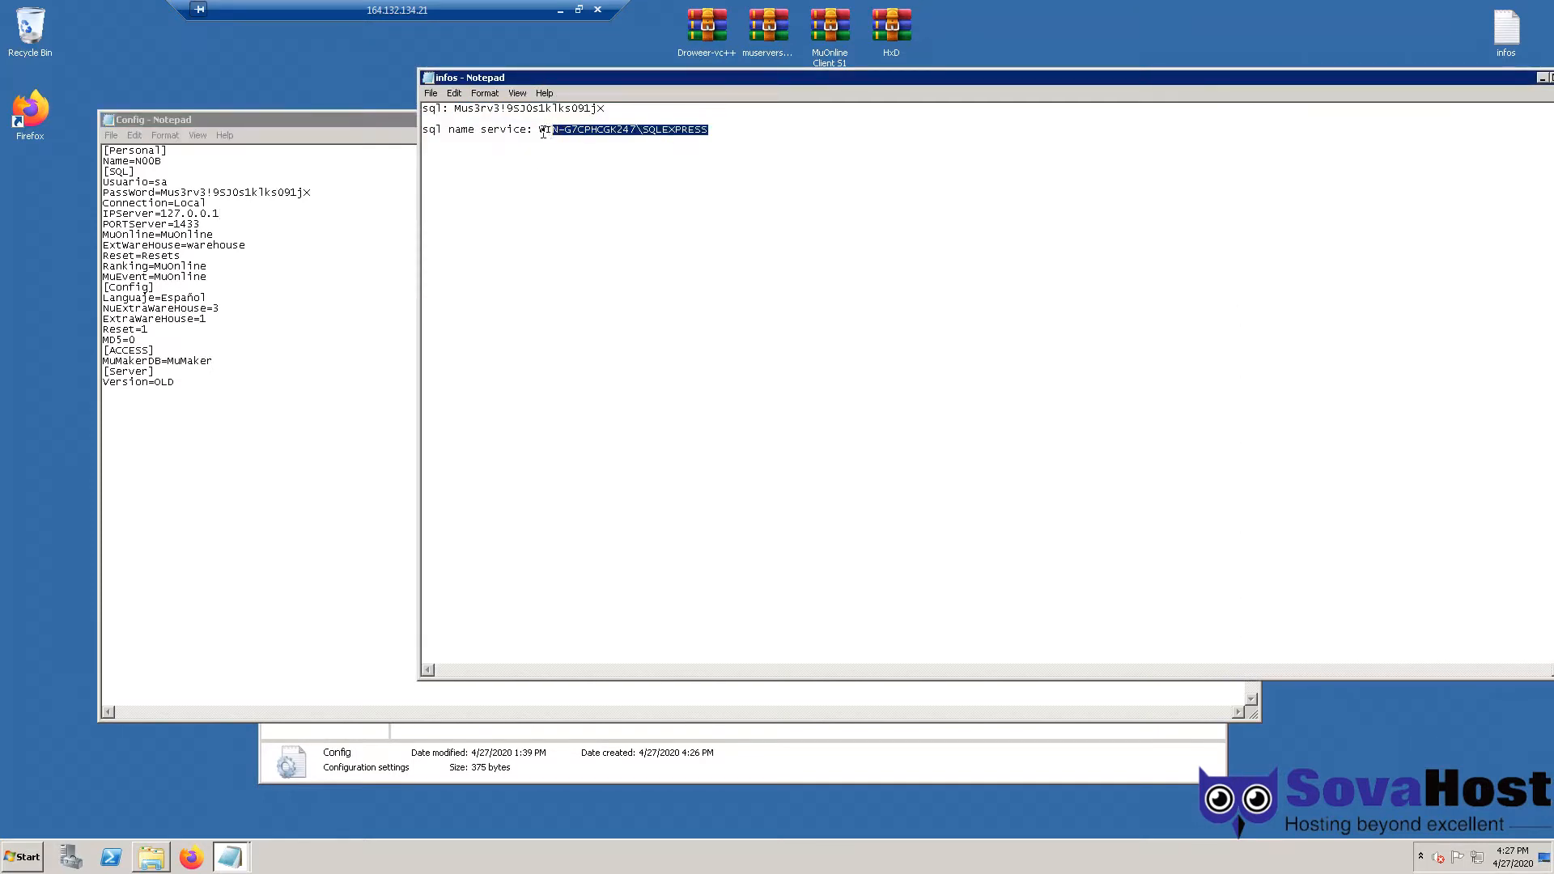
left_click(386, 192)
key("ctrl+z")
left_click(362, 212)
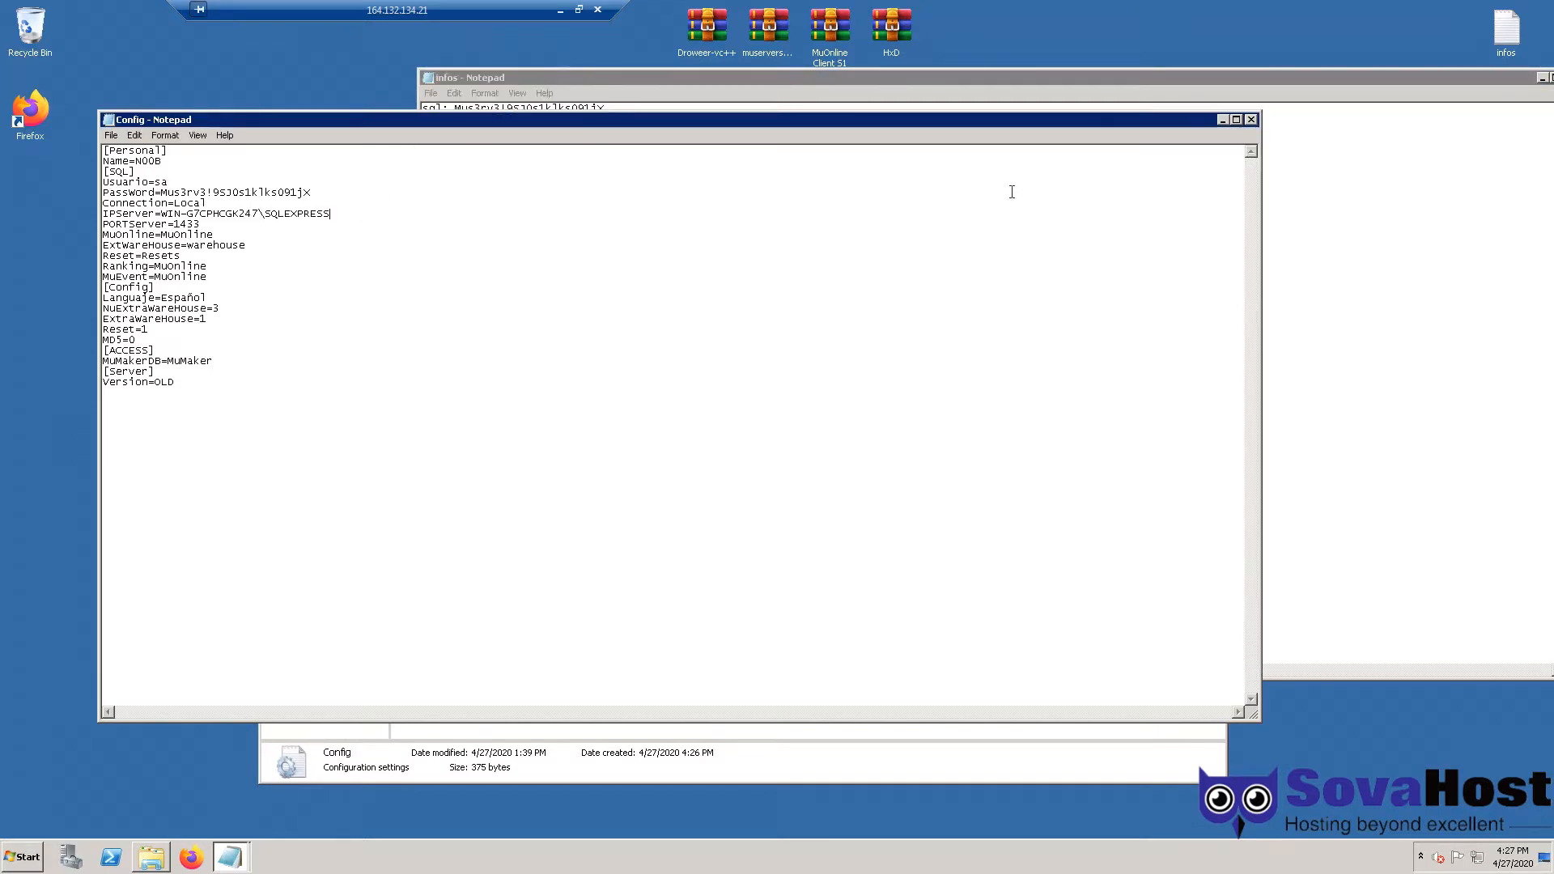
key("ctrl+s")
left_click_drag(164, 214, 343, 211)
left_click(348, 212)
left_click(1251, 119)
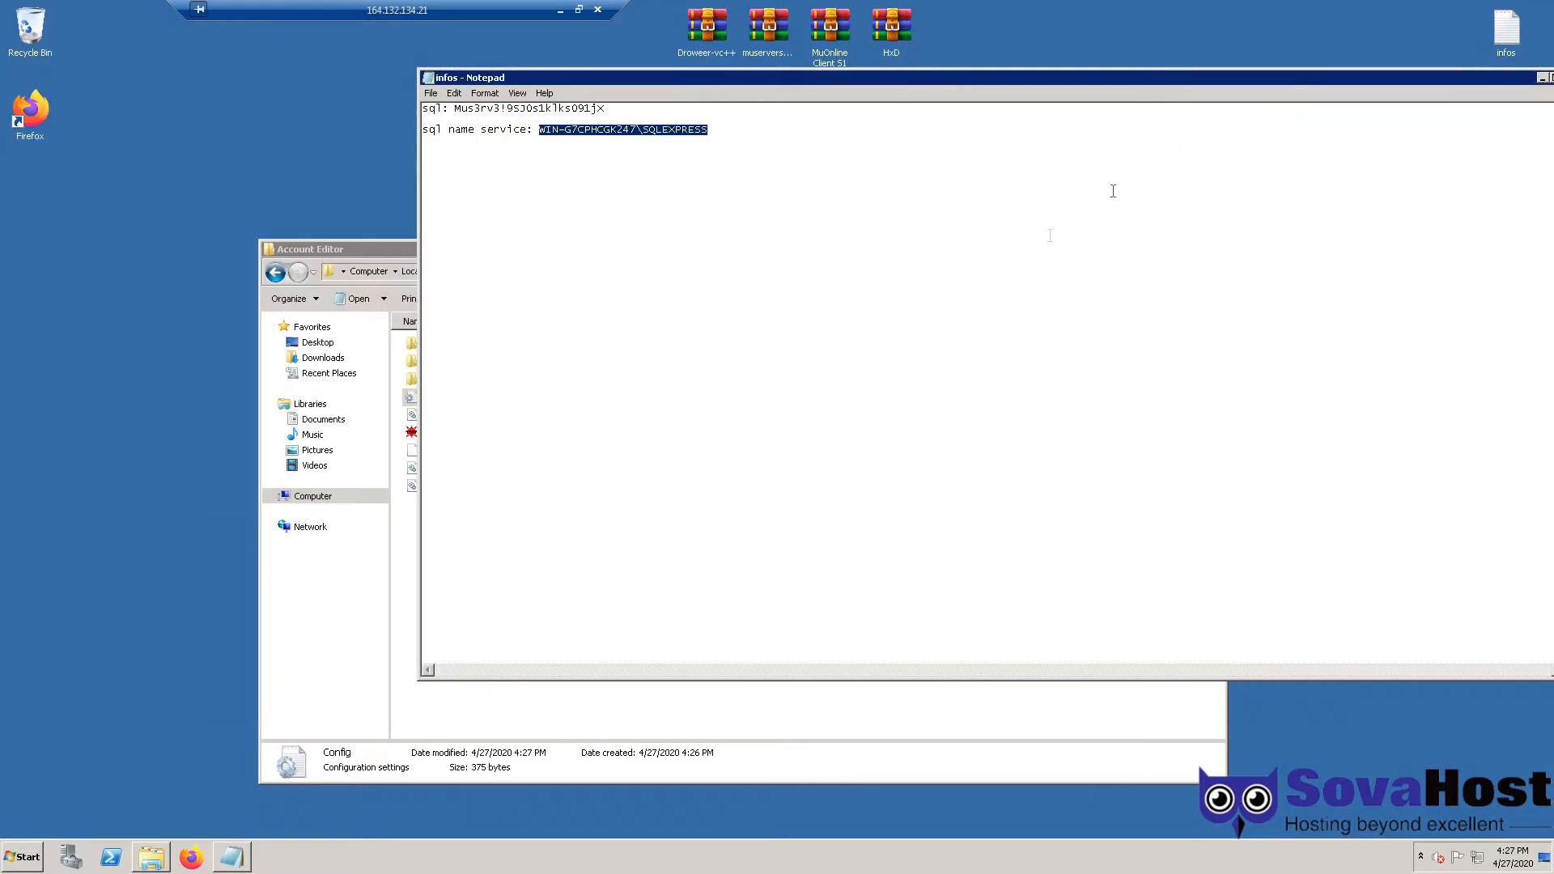
left_click_drag(1535, 79, 1497, 85)
left_click(1533, 83)
left_click(585, 374)
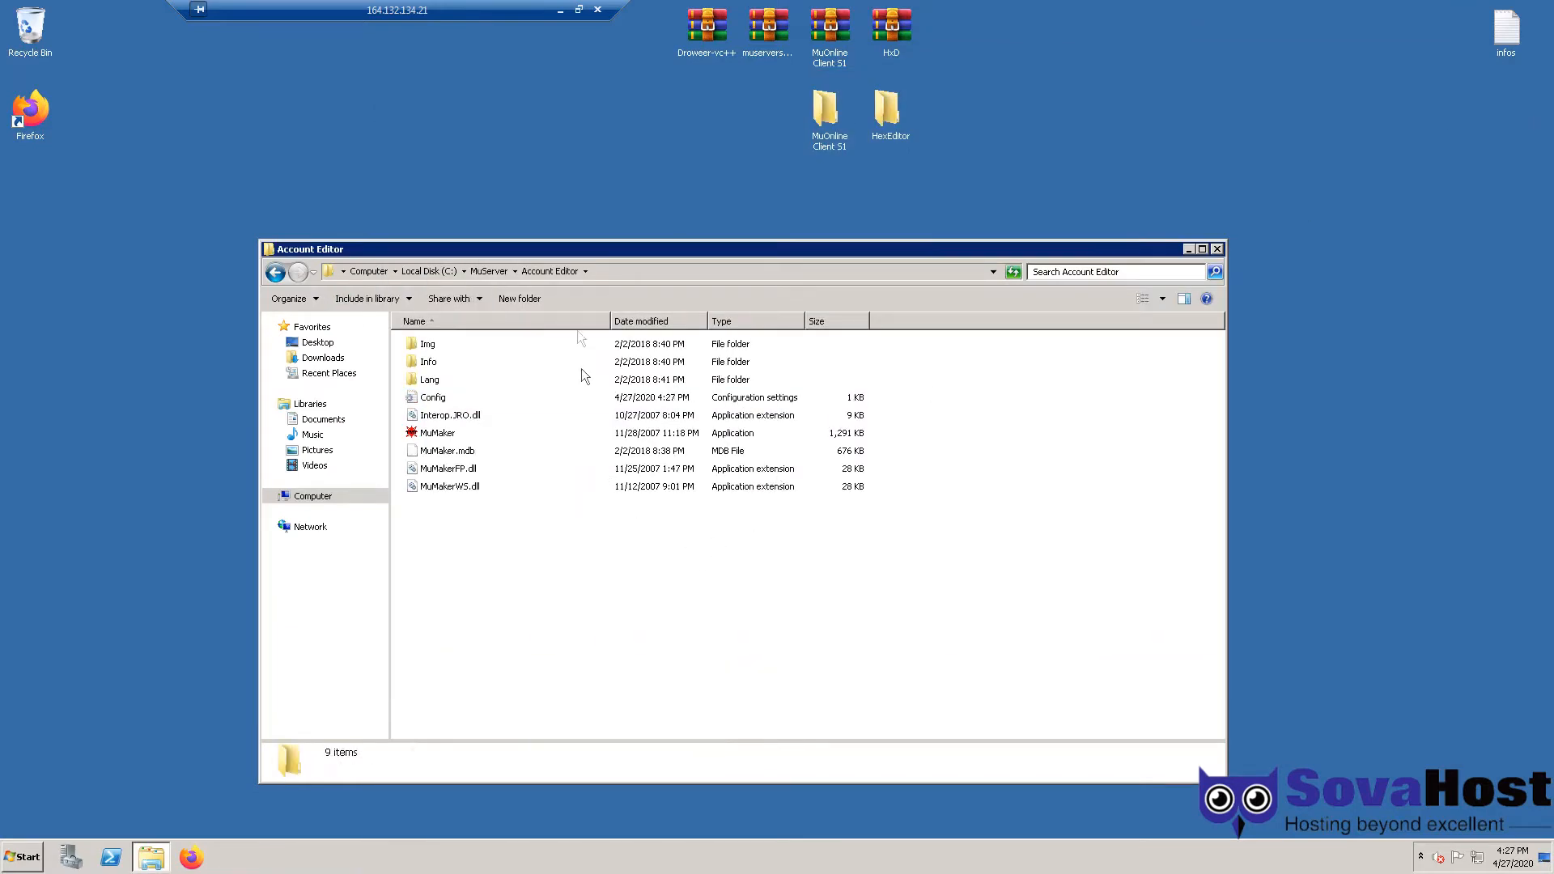
left_click(500, 275)
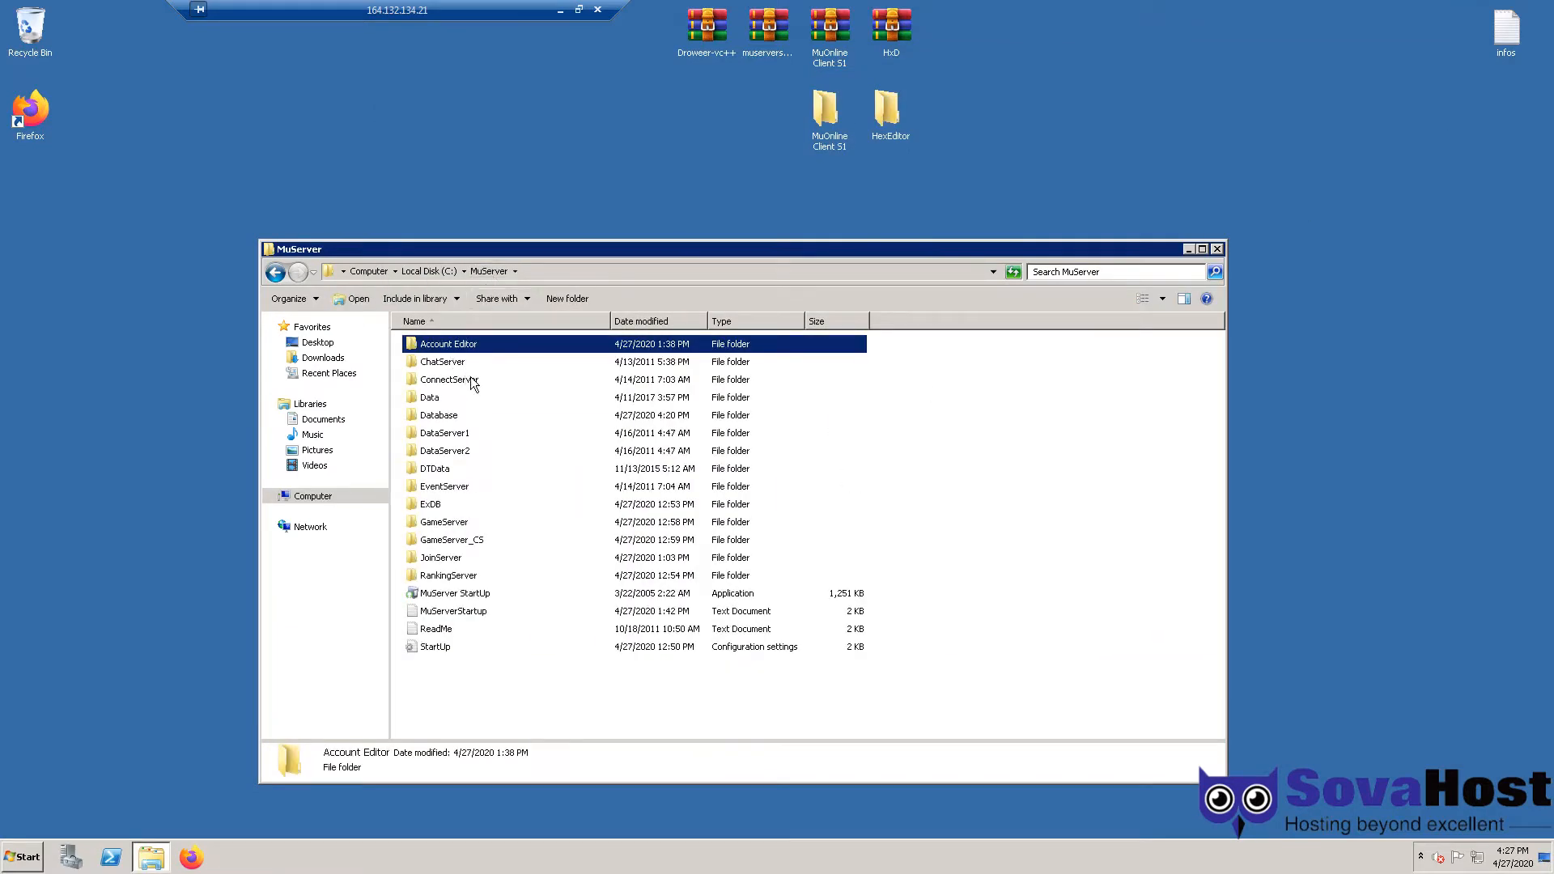
- Confirm ConnectServer\DATA\ServerList uses the IP 164.132.134.21
left_click(473, 383)
double_click(473, 383)
double_click(462, 342)
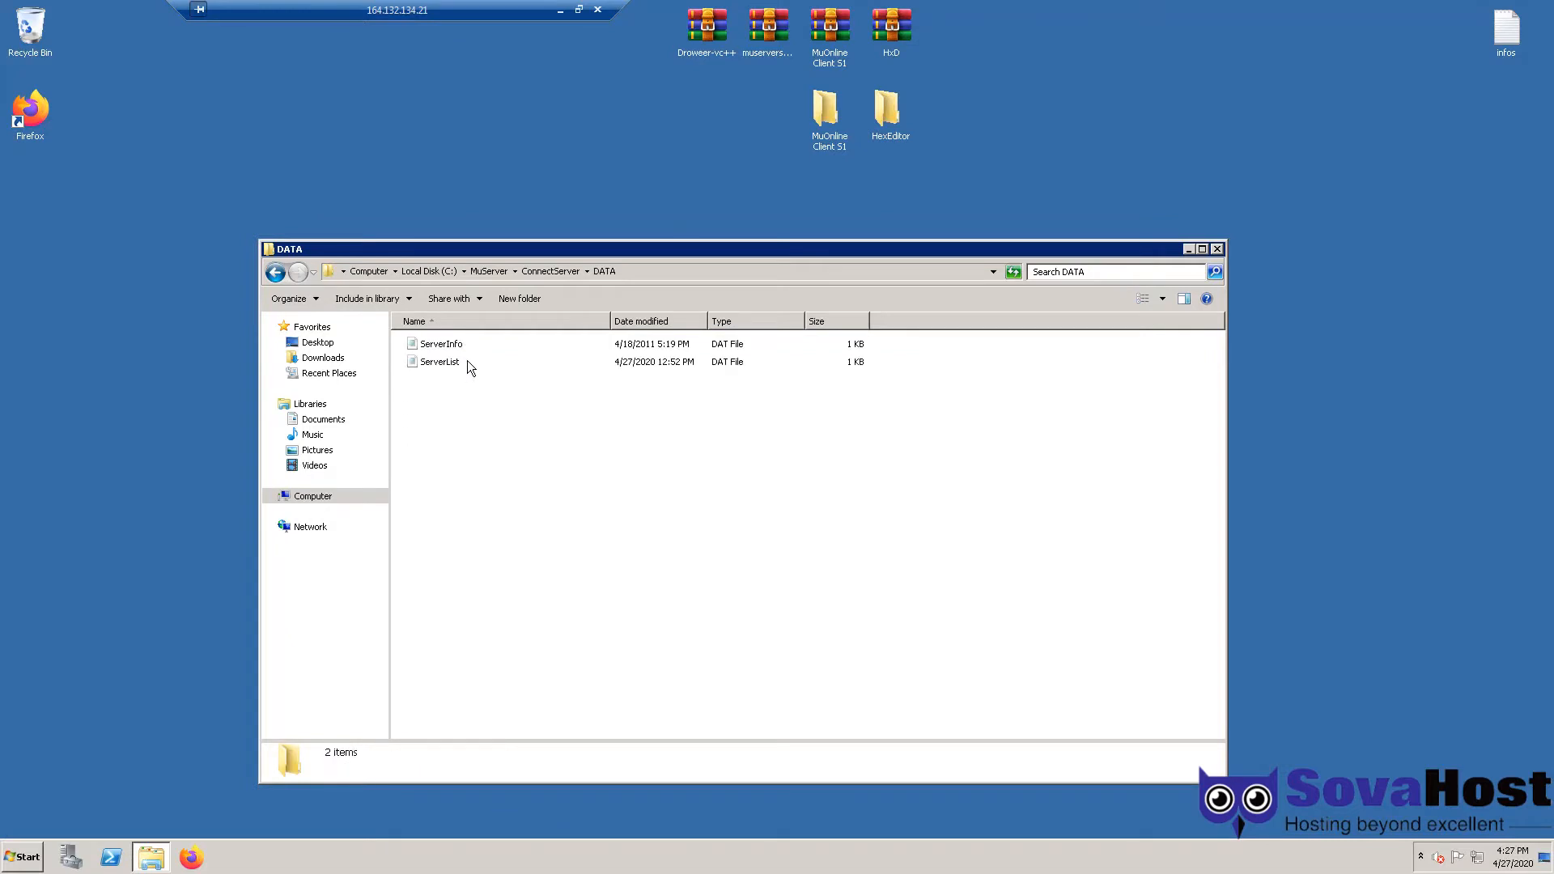
double_click(468, 361)
left_click_drag(560, 114, 470, 119)
left_click_drag(389, 17, 391, 17)
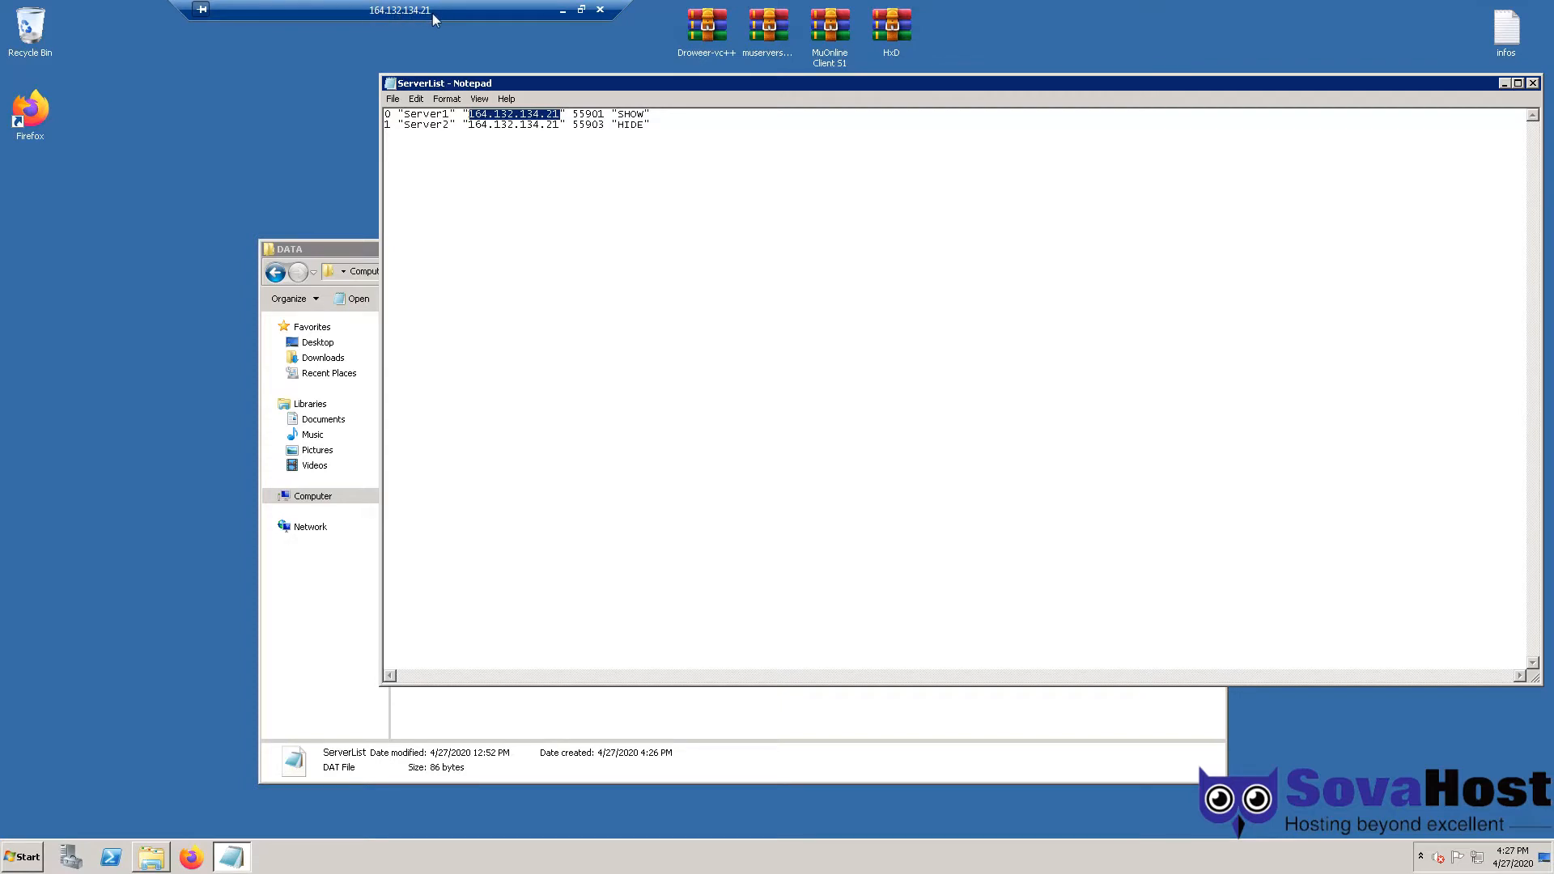
left_click_drag(560, 115, 470, 117)
left_click(1534, 84)
key("BackSpace")
key("BackSpace")
- Confirm both server entries in Data\MapServerInfo point to 164.132.134.21
double_click(424, 397)
key("m")
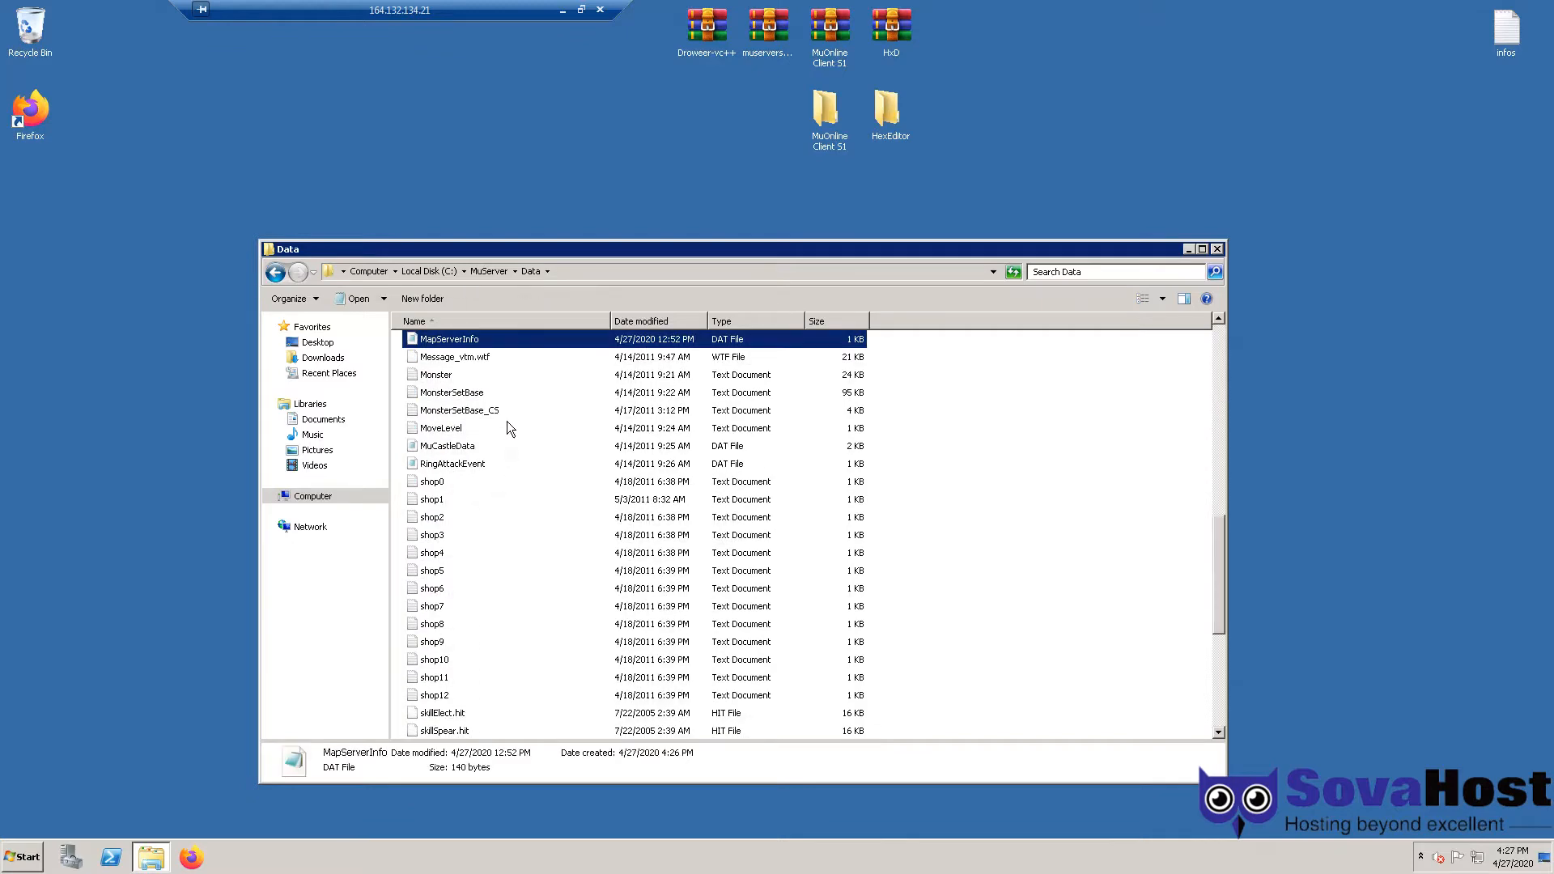
double_click(488, 340)
mouse_move(762, 124)
left_mouse_down()
mouse_move(842, 124)
mouse_move(748, 126)
left_mouse_up()
left_click(843, 123)
mouse_move(845, 125)
left_mouse_down()
mouse_move(869, 126)
mouse_move(787, 136)
mouse_move(845, 136)
left_mouse_up()
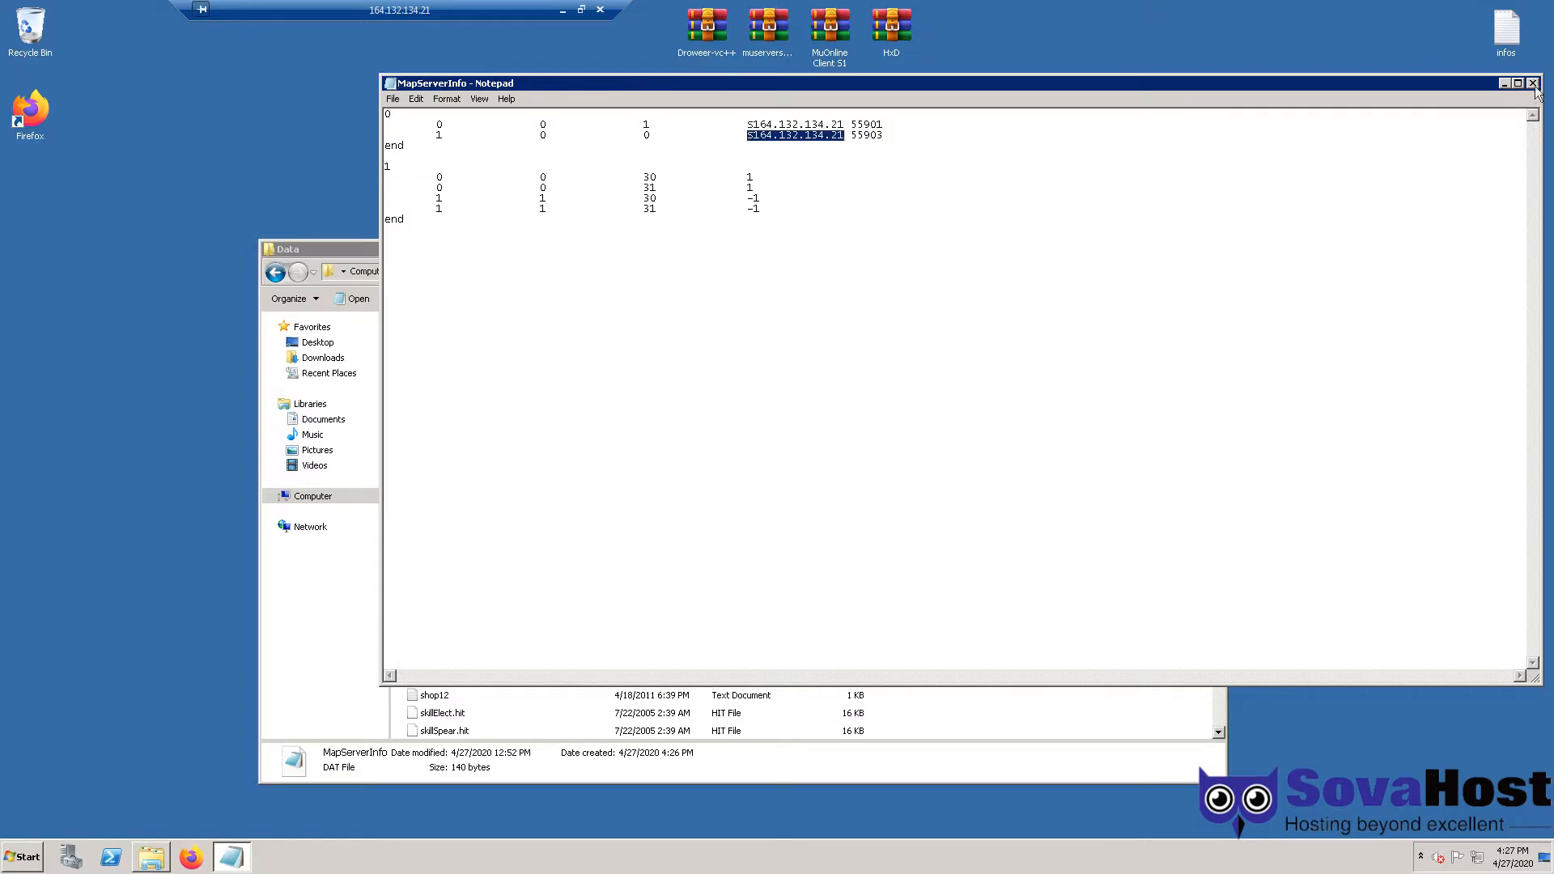
left_click(1533, 83)
left_click(936, 455)
scroll(698, 552, "up", 10)
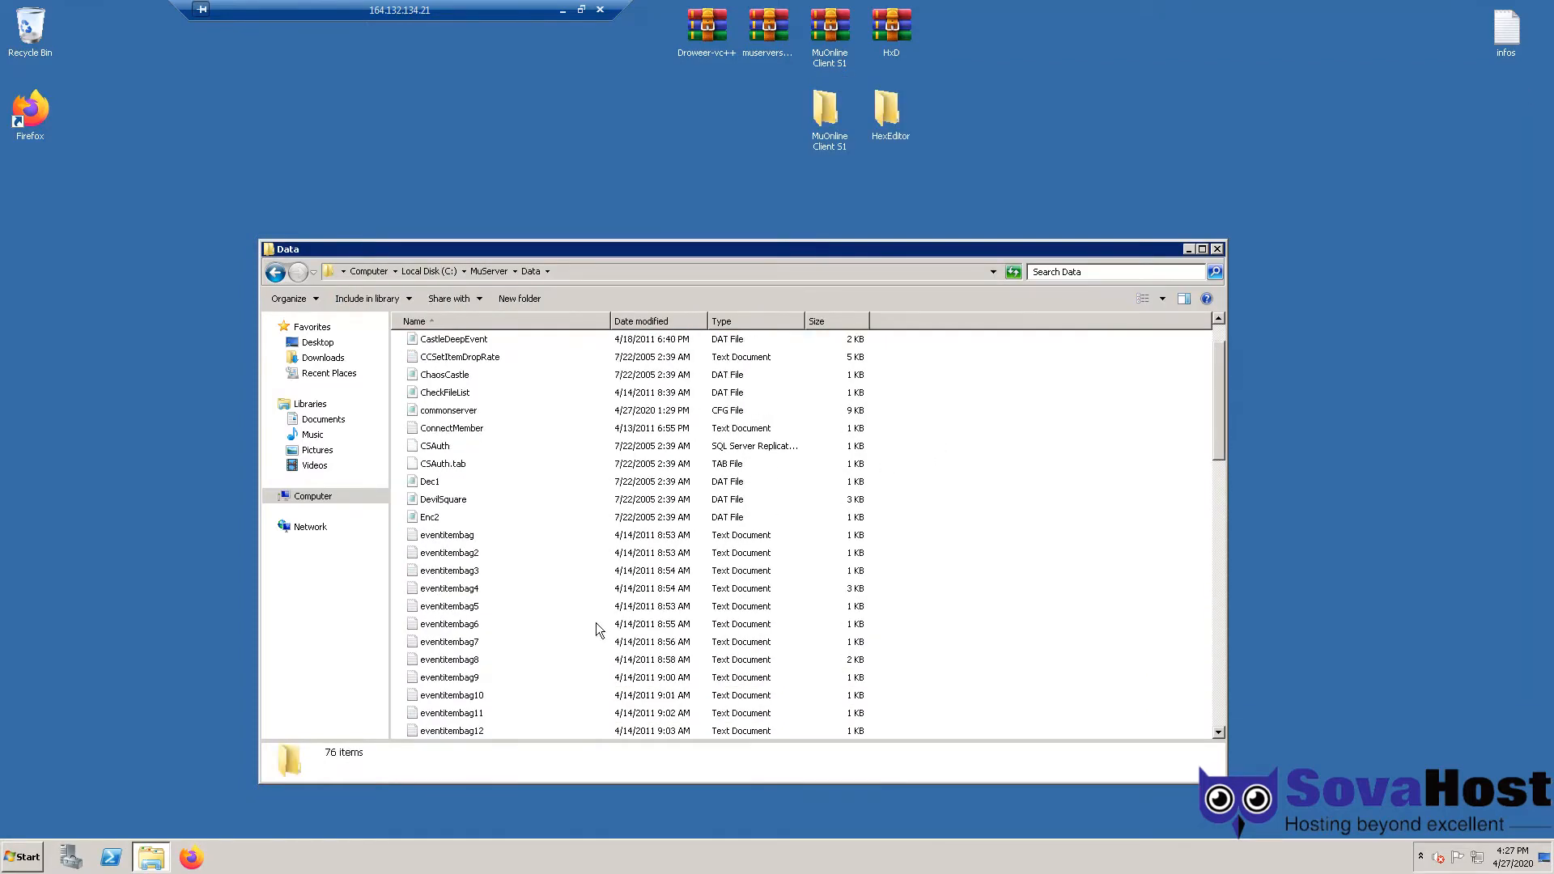
key("BackSpace")
- Open C:\MuServer\Database and show its full path
left_click(453, 416)
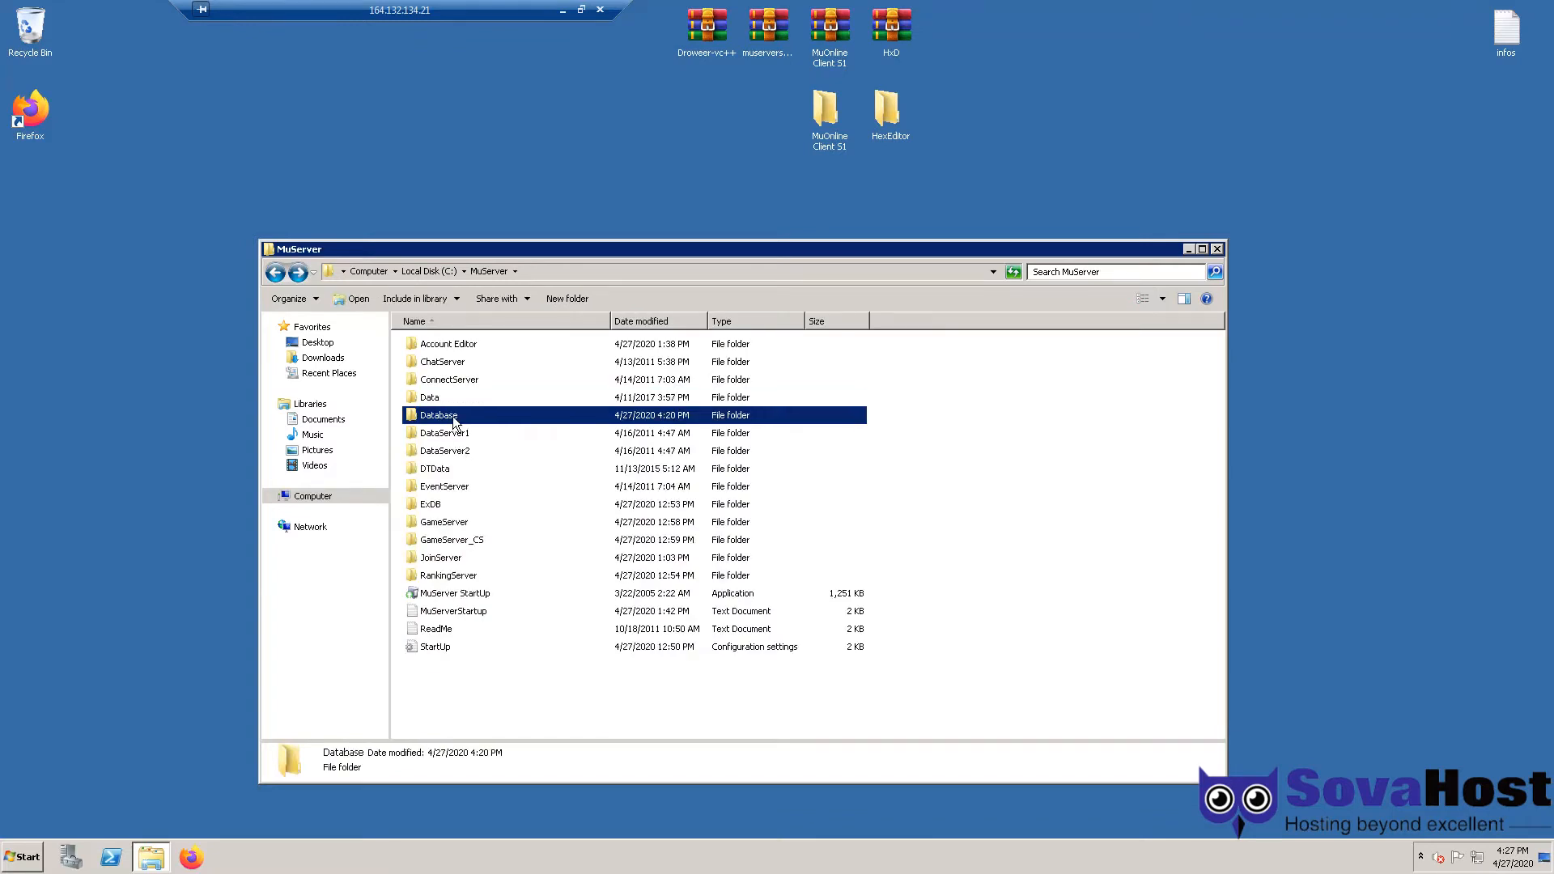
double_click(453, 416)
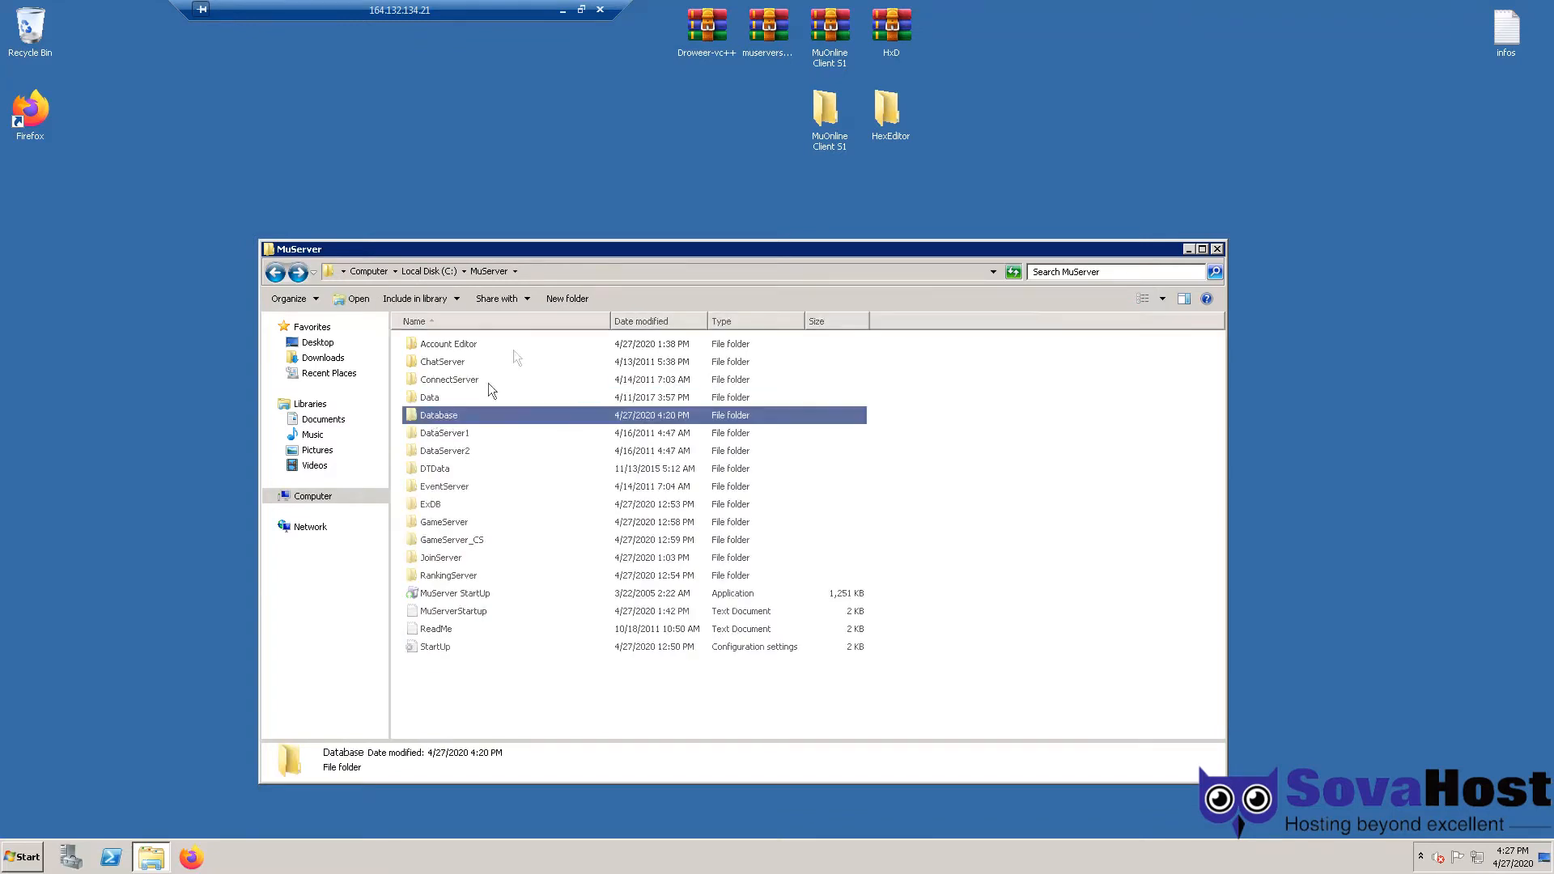
left_click(583, 274)
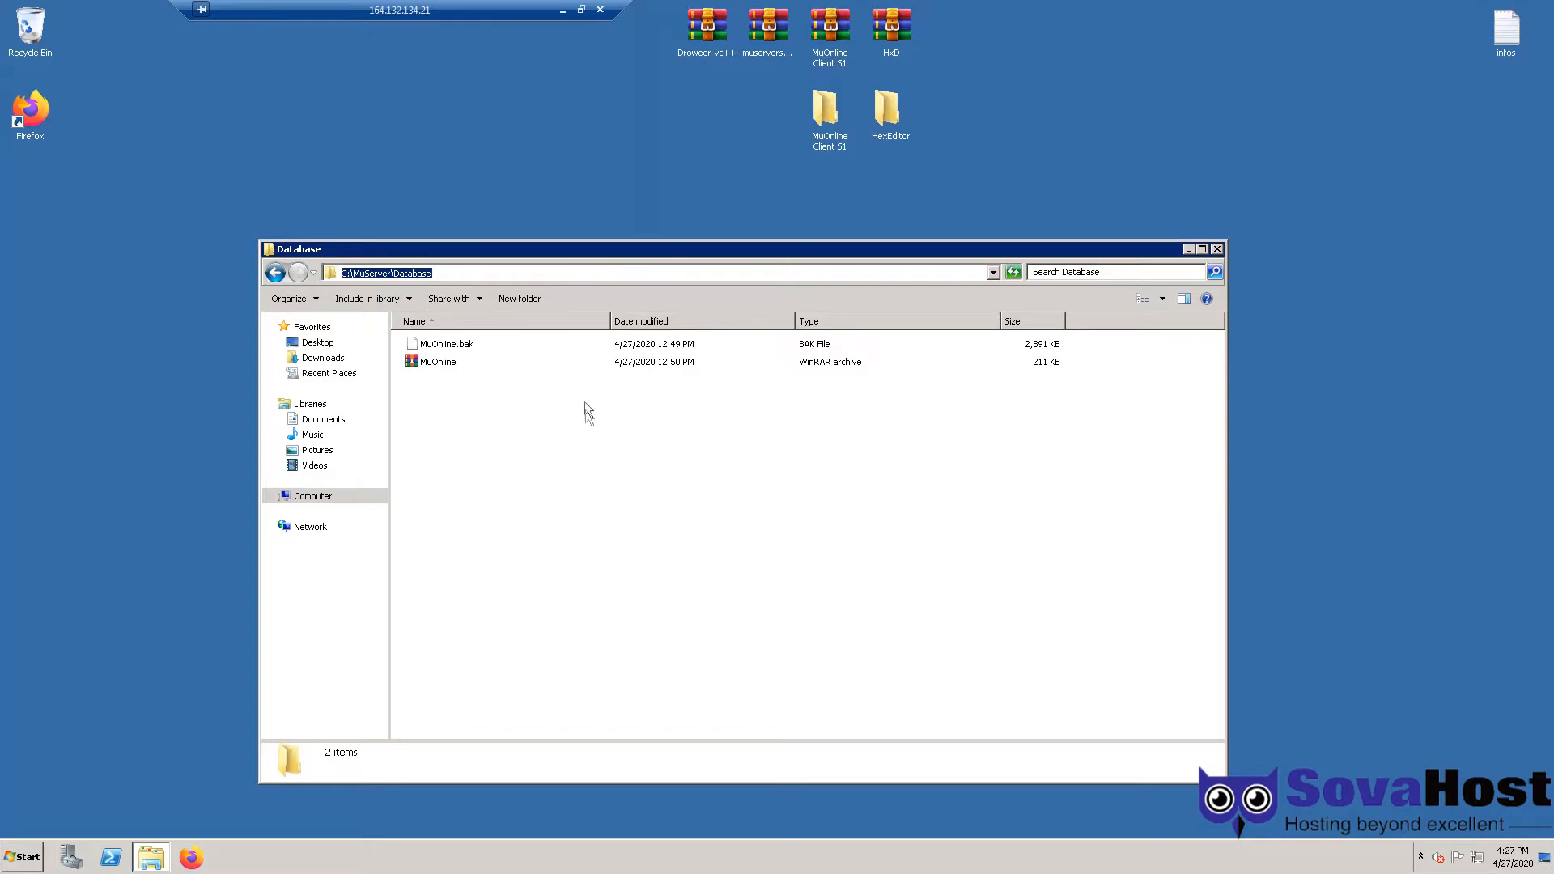
left_click(584, 435)
- Launch SSMS, connect to SQLEXPRESS, and add a new database named MuOnline under Databases
key("super")
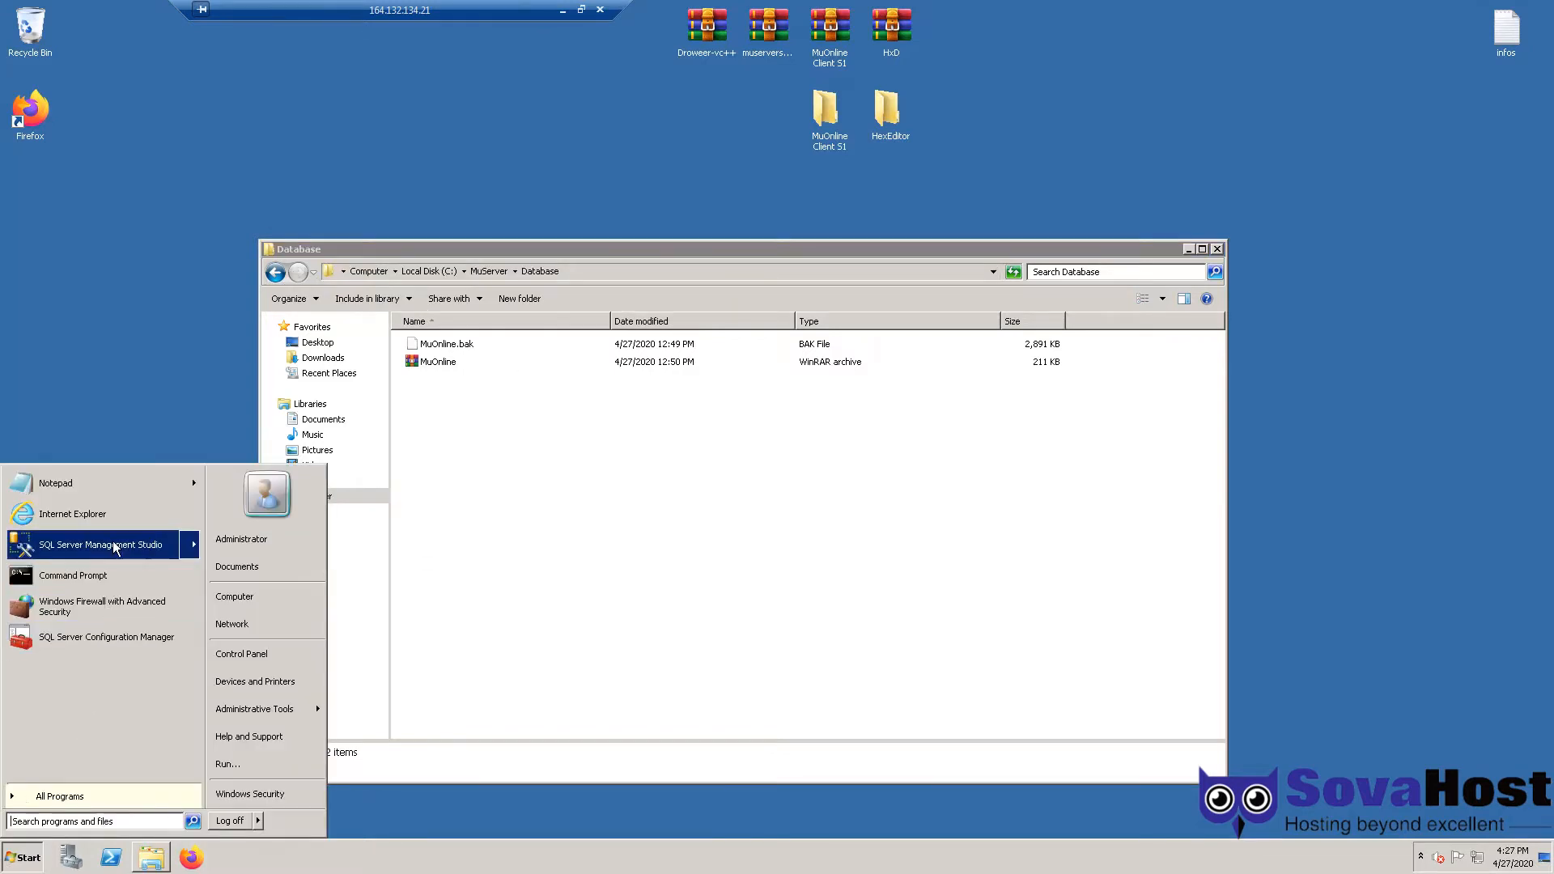
left_click(136, 543)
key("Return")
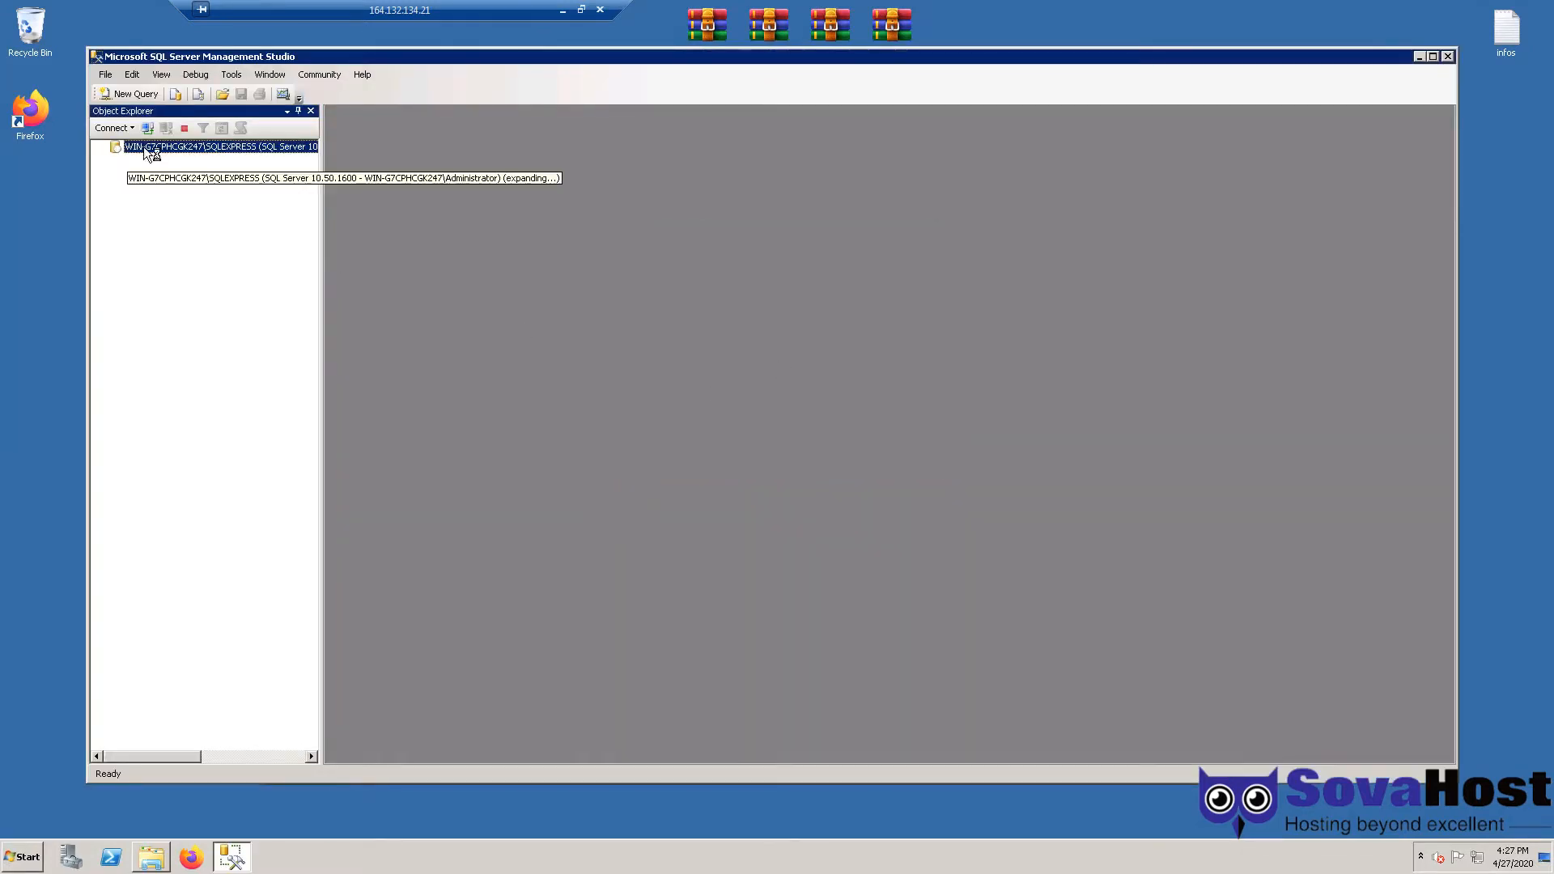
double_click(165, 161)
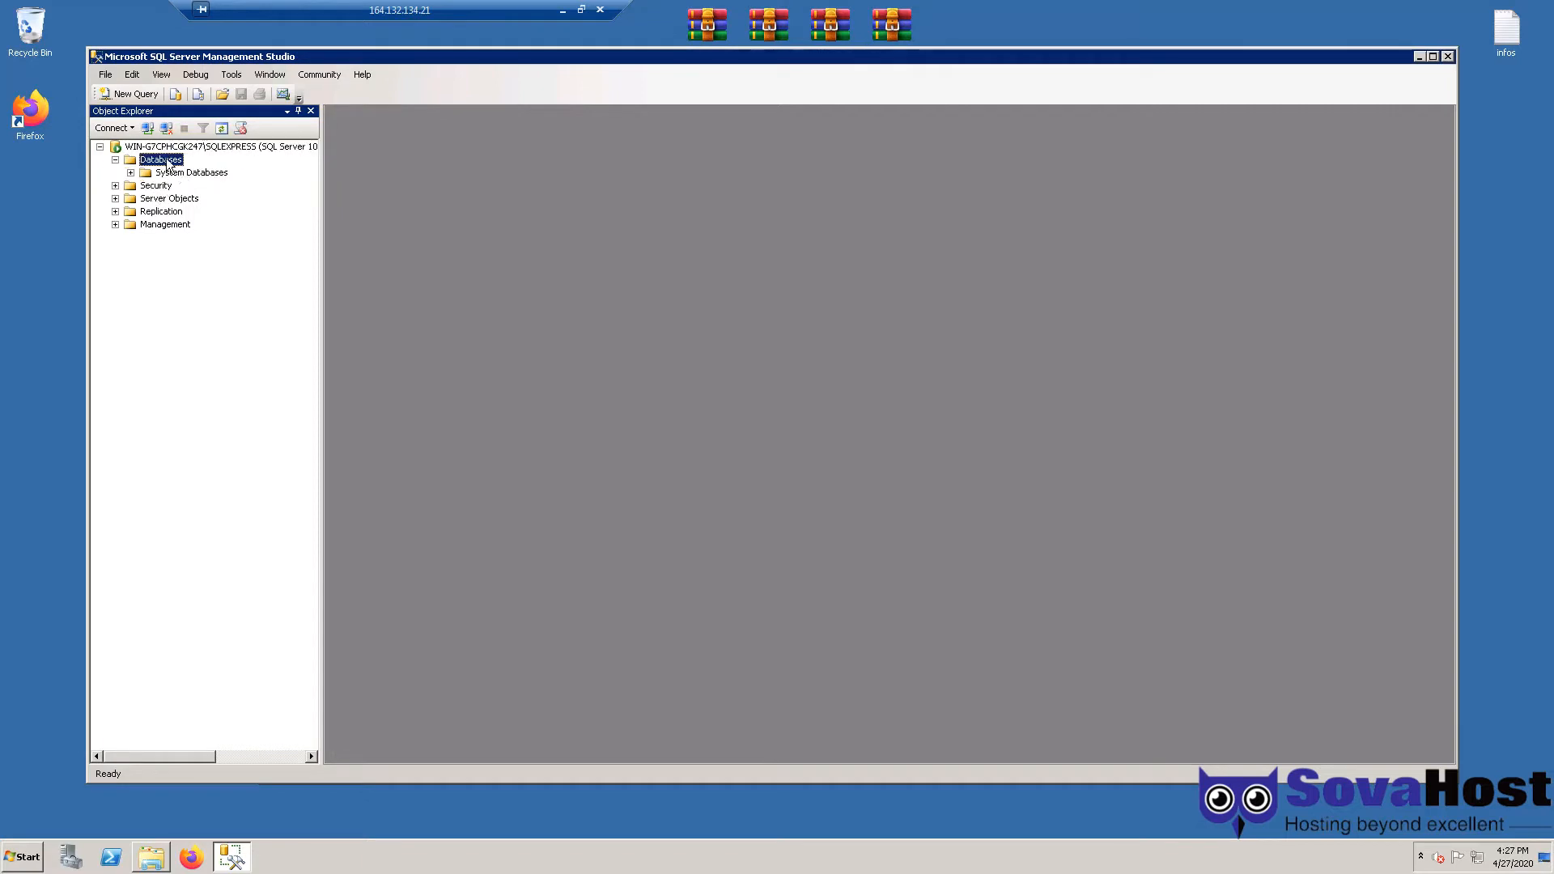
right_click(174, 168)
left_click(202, 197)
type("Mu")
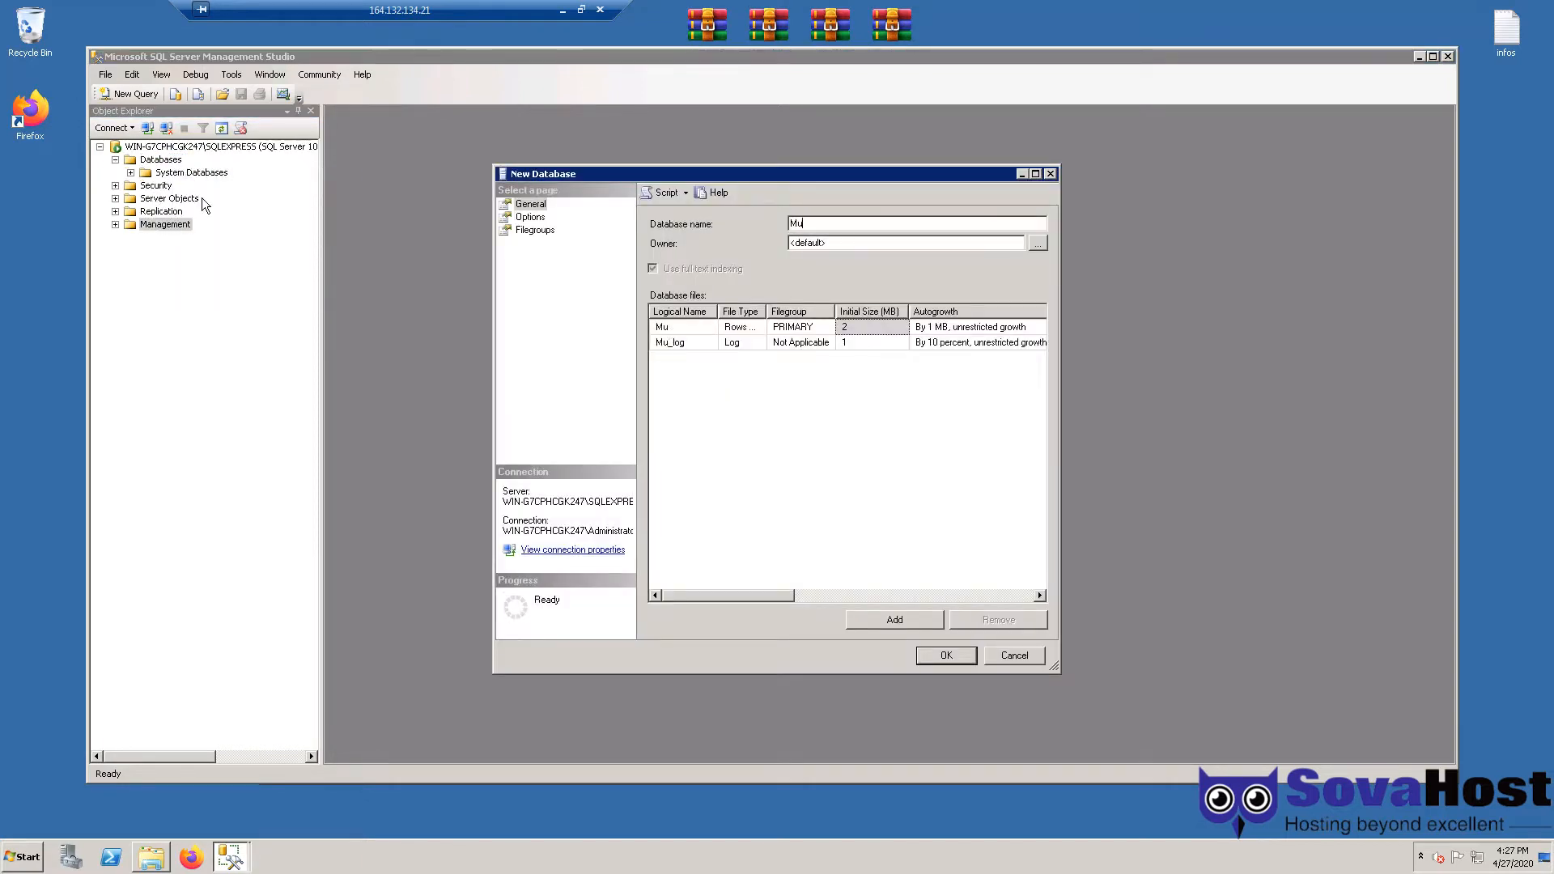
type("Online")
left_click(944, 655)
- Start a database restore for MuOnline using C:\MuServer\Database\MuOnline.bak as the backup device
right_click(169, 183)
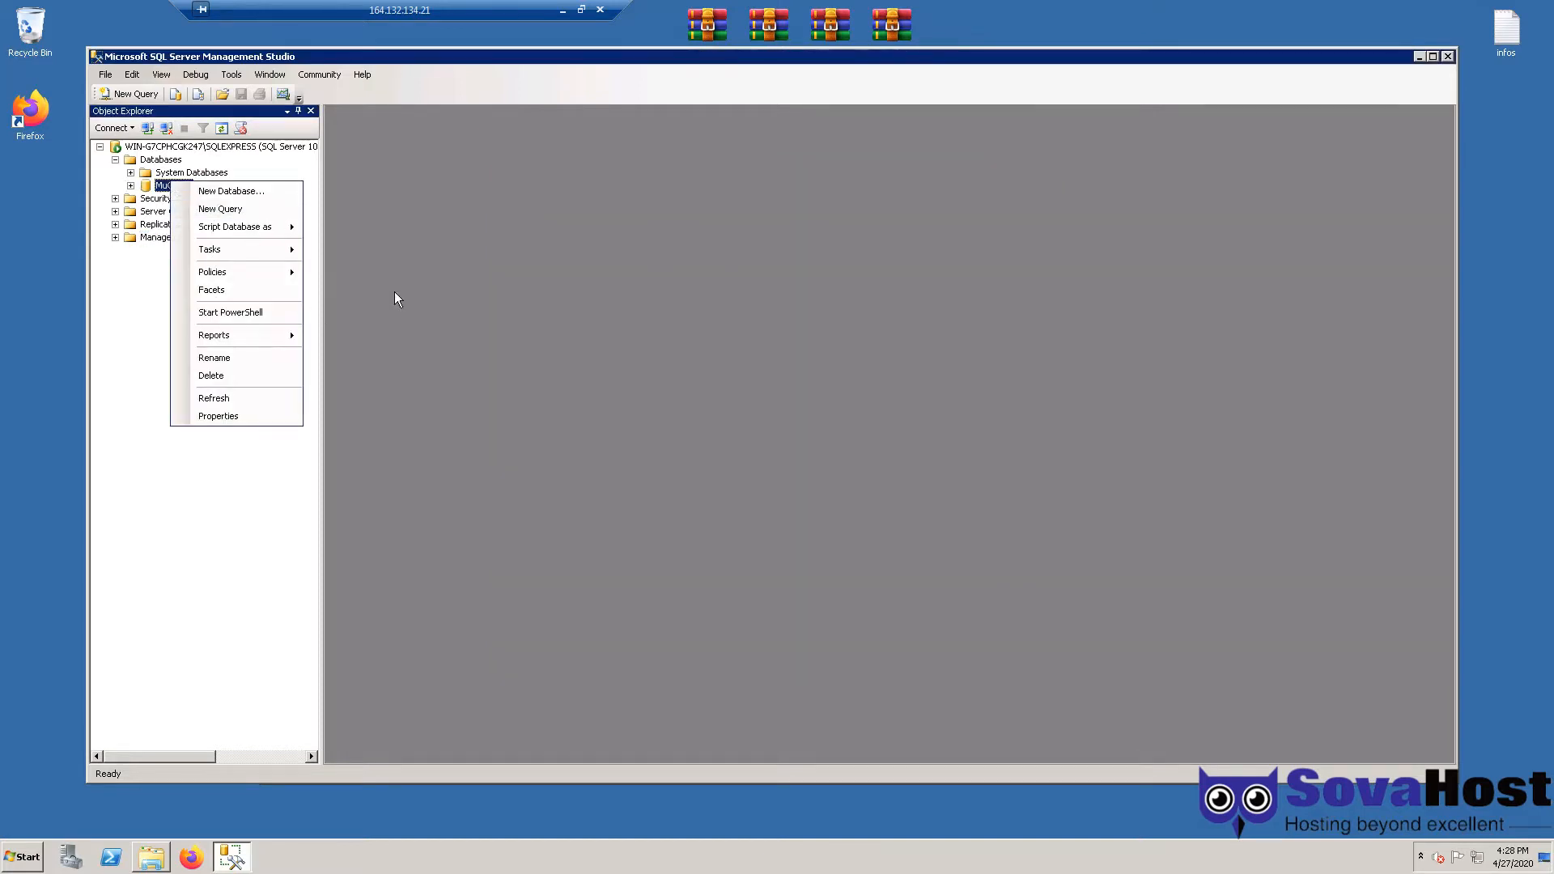
mouse_move(247, 251)
mouse_move(405, 353)
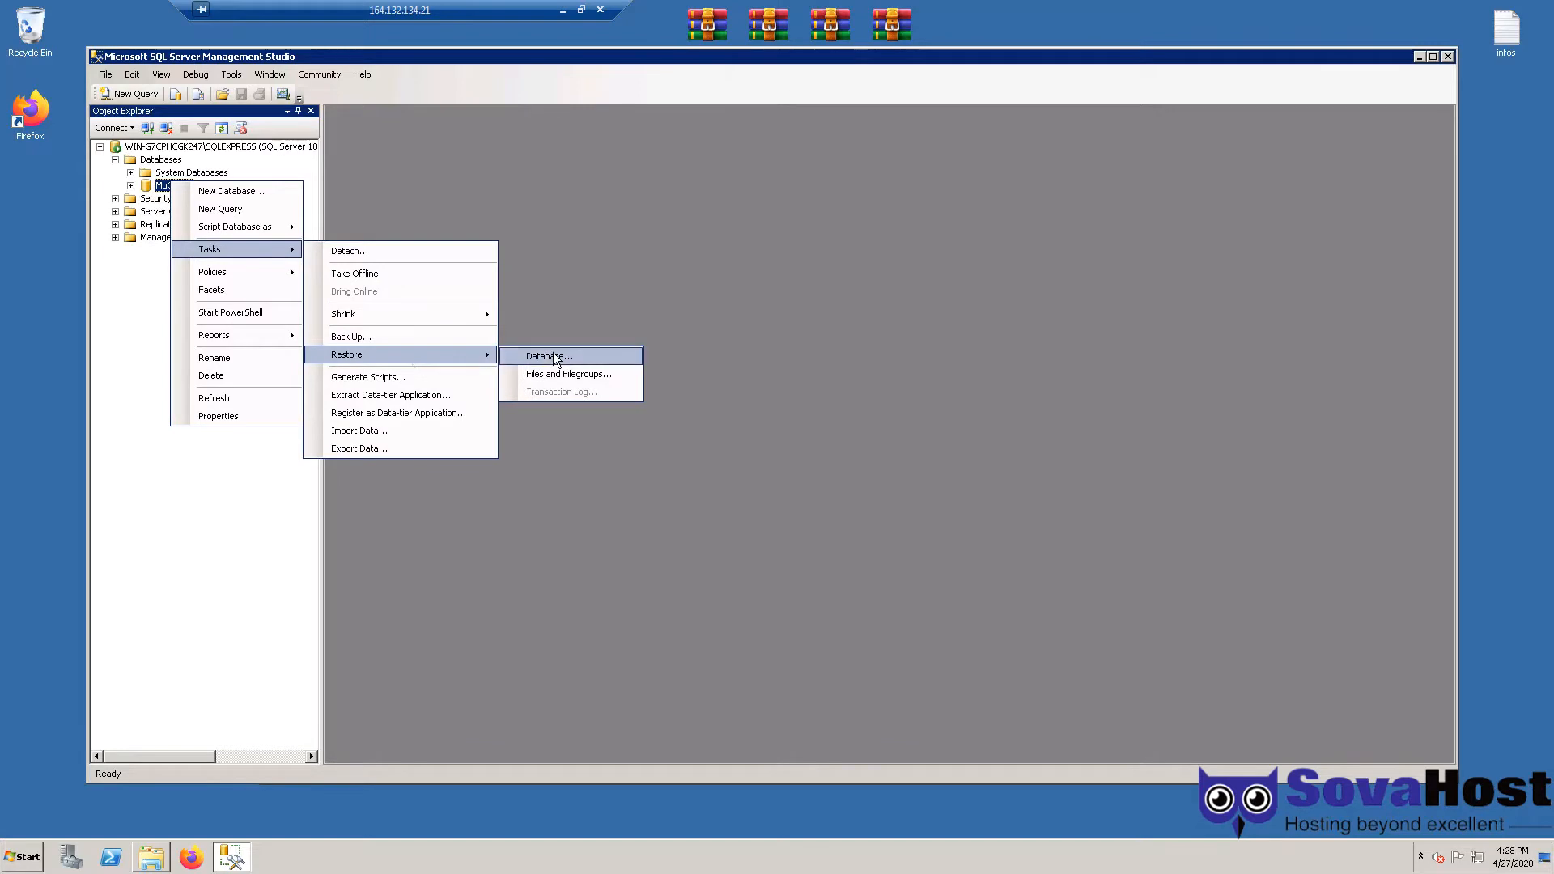
left_click(556, 357)
left_click(732, 393)
left_click(1037, 392)
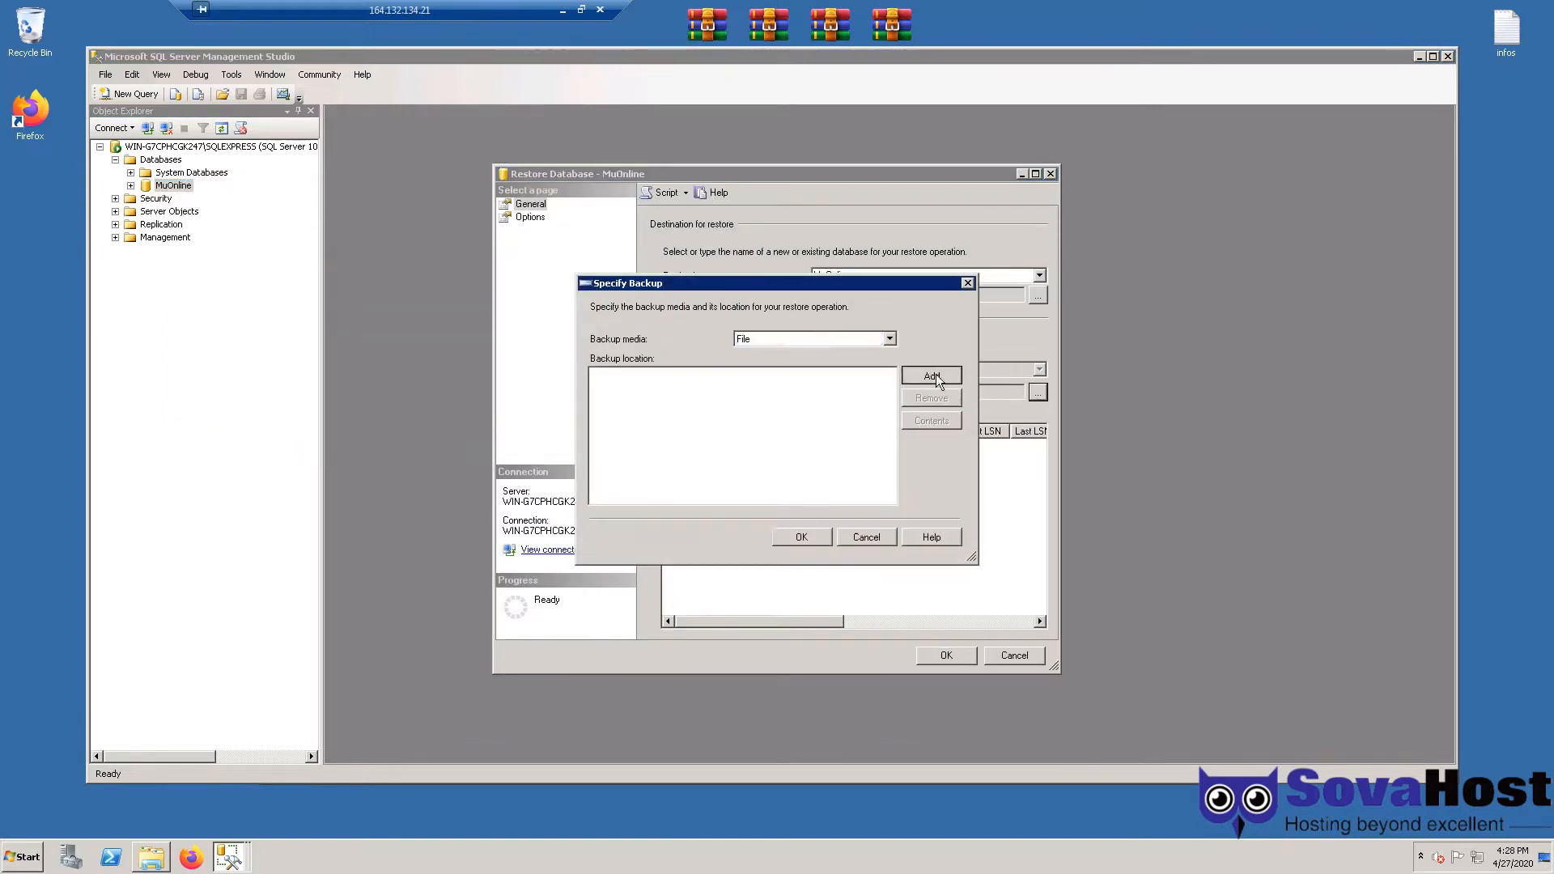
left_click(937, 375)
left_click(636, 328)
double_click(678, 302)
double_click(694, 366)
left_click(706, 380)
left_click(847, 639)
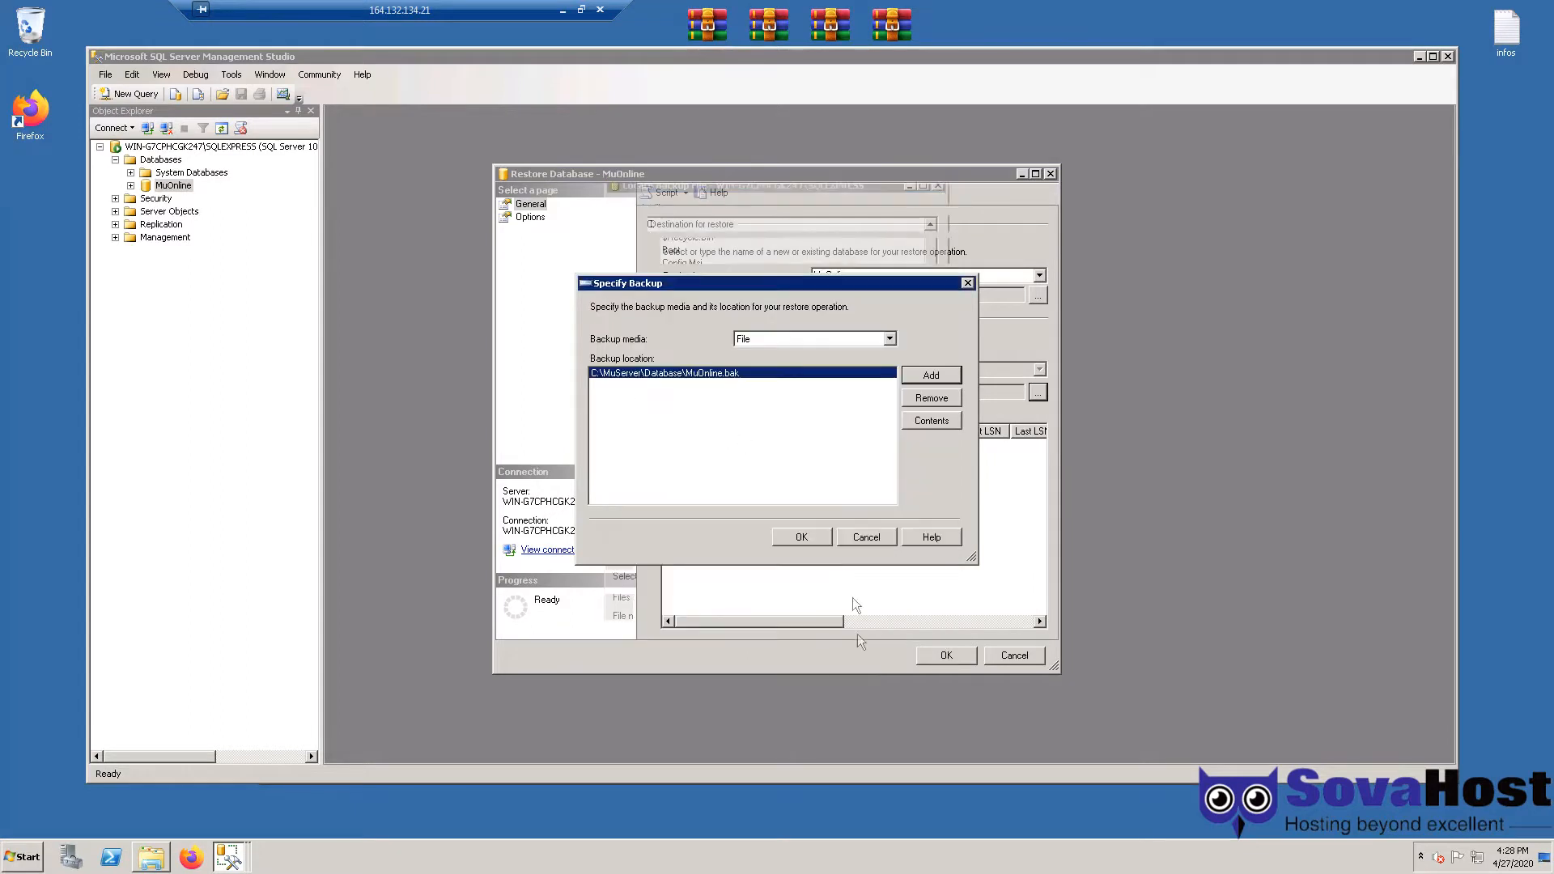
left_click(812, 537)
- Restore with overwrite, placing data and log files in C:\MuServer\Database, then close SSMS
left_click(533, 218)
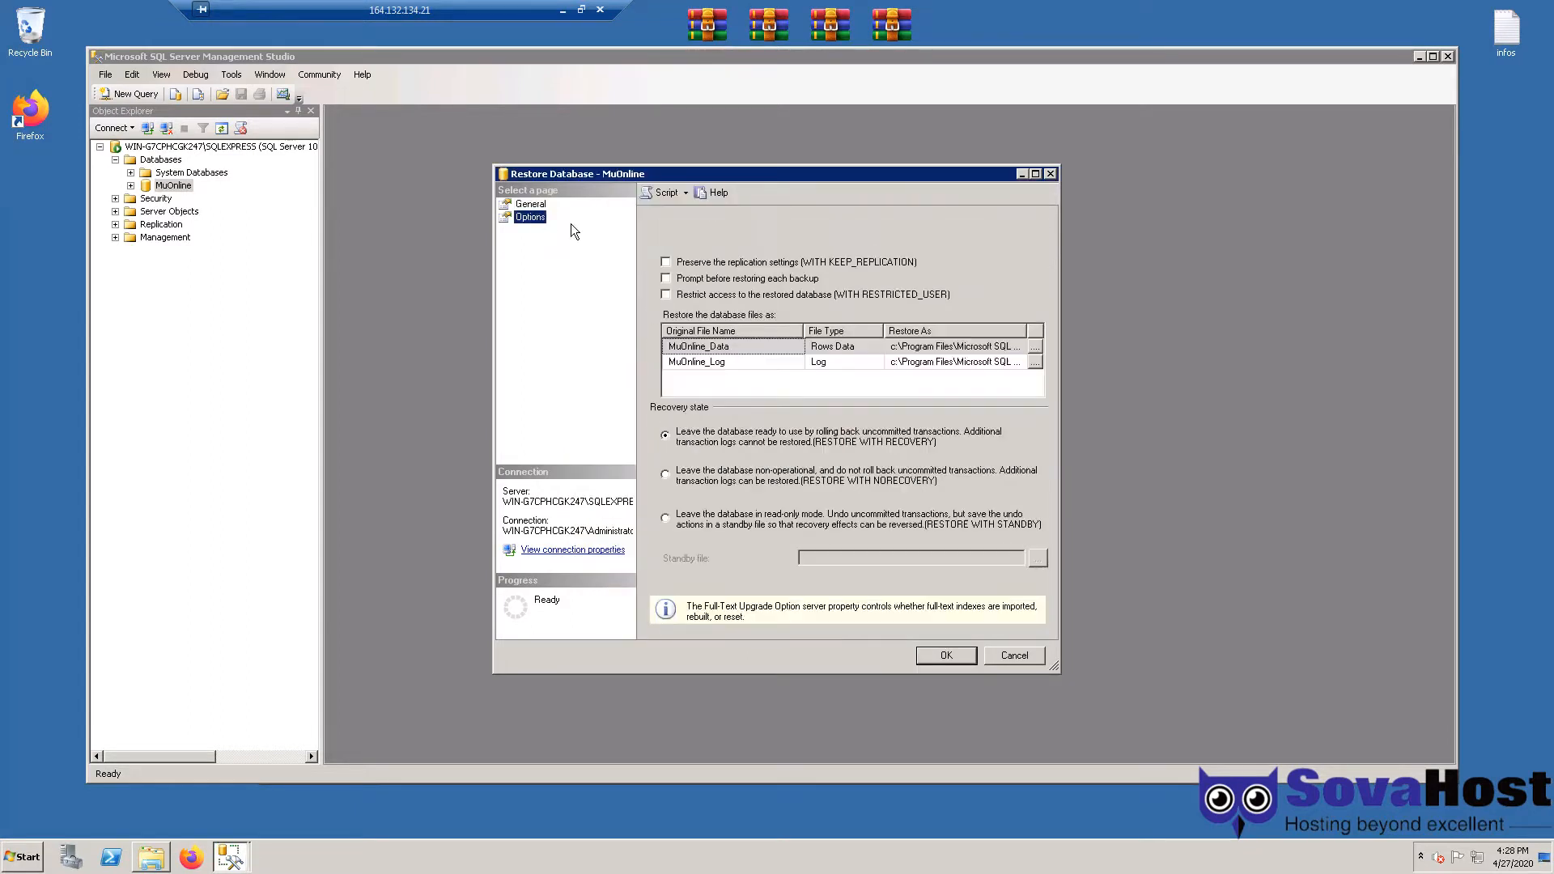
left_click(709, 246)
left_click_drag(898, 348, 962, 369)
key("ctrl+v")
left_click(947, 362)
key("ctrl+v")
left_click(947, 655)
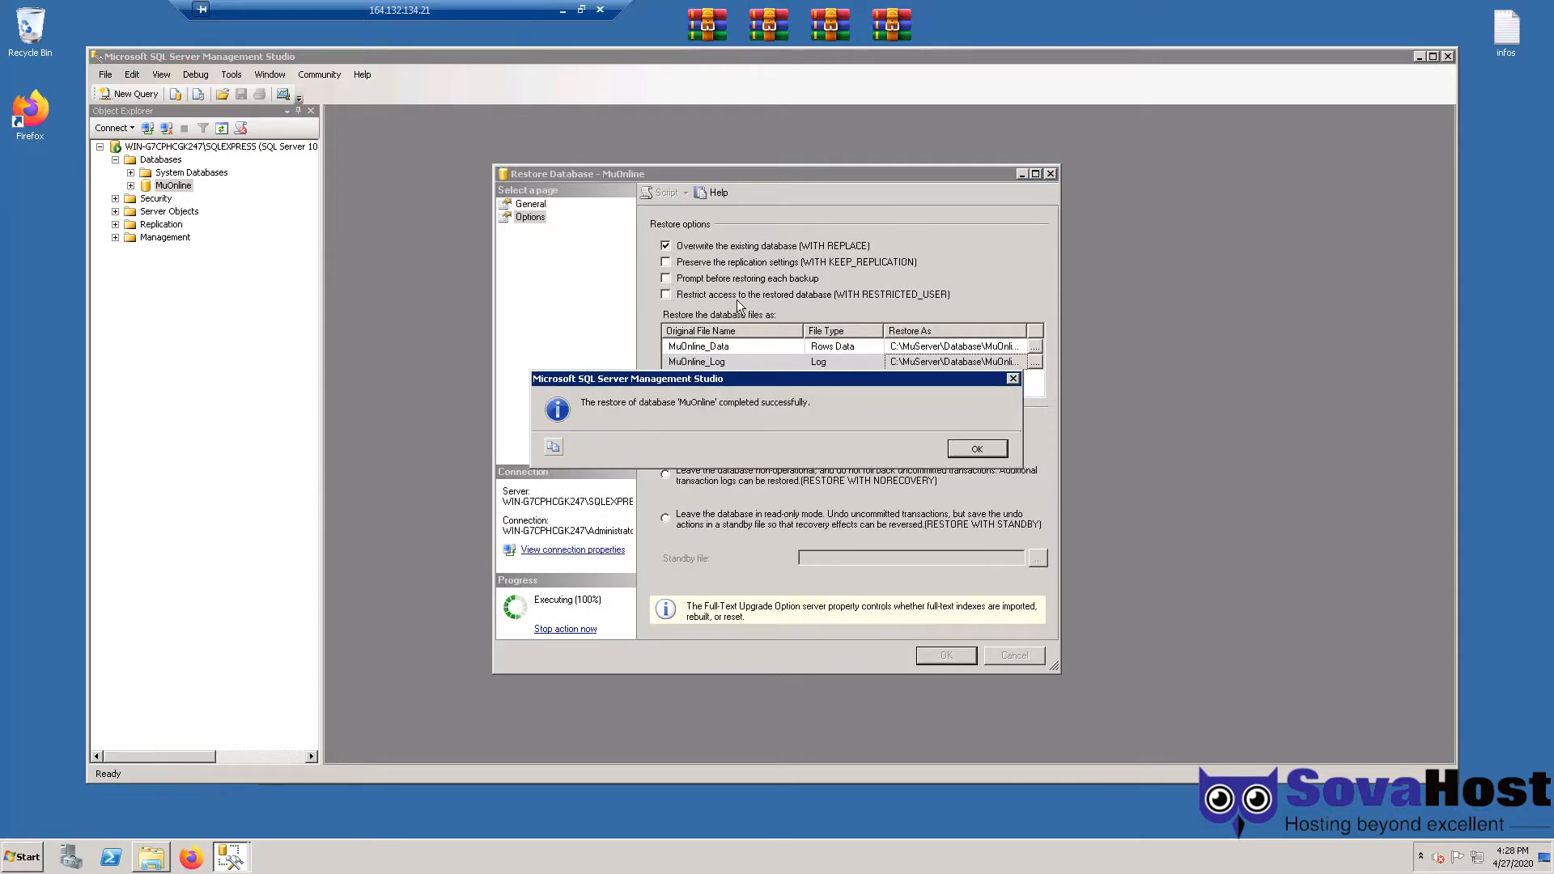
key("Return")
left_click(1447, 56)
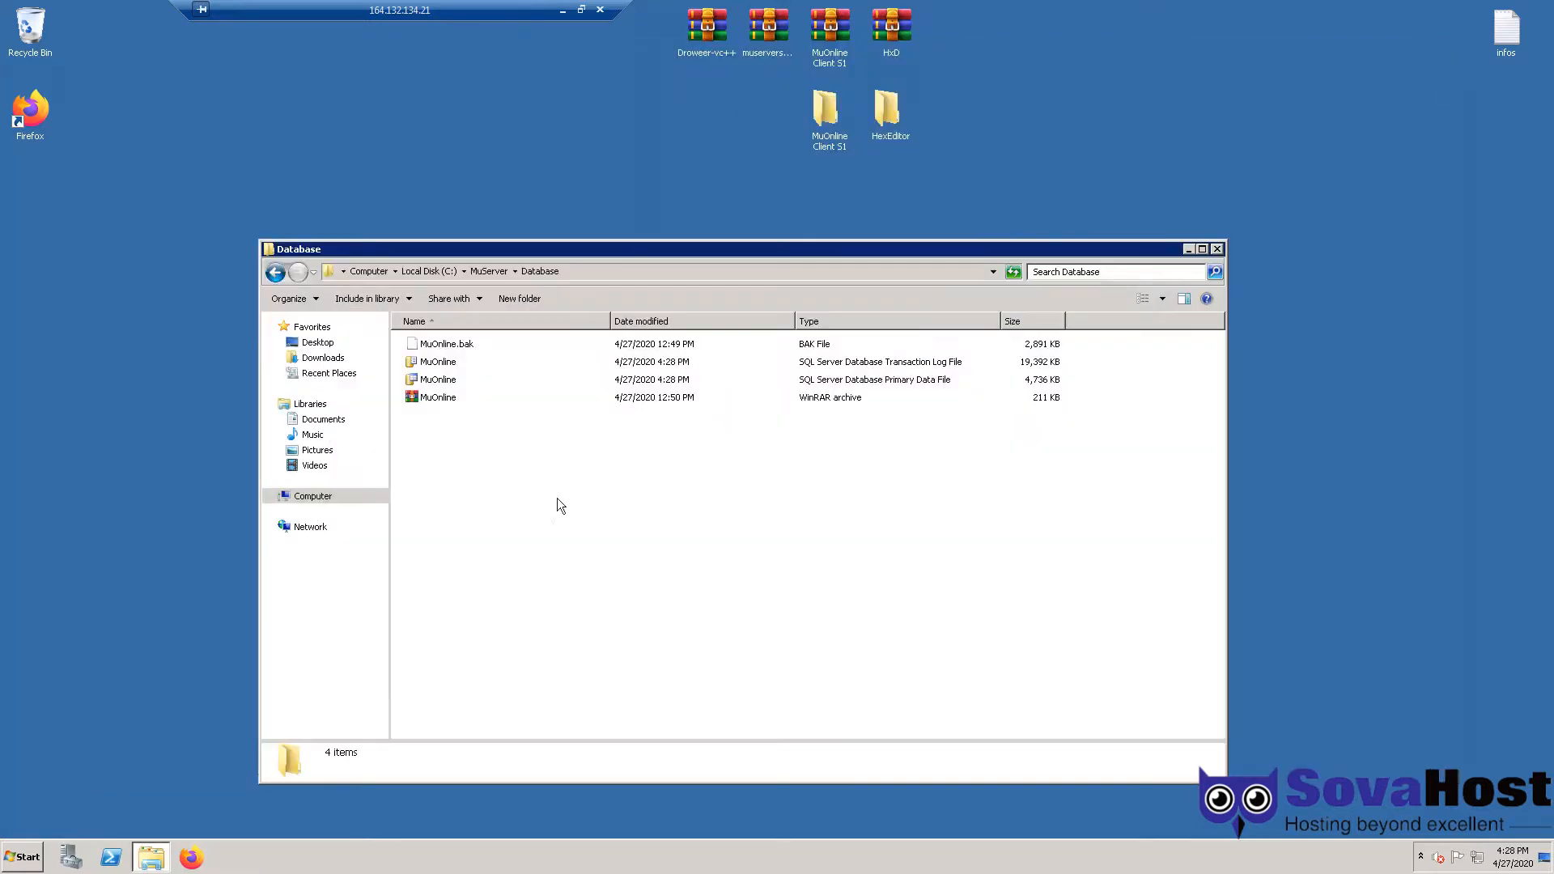
- Launch MuMaker from C:\MuServer\Account Editor, then bring up the Start menu
key("BackSpace")
double_click(449, 343)
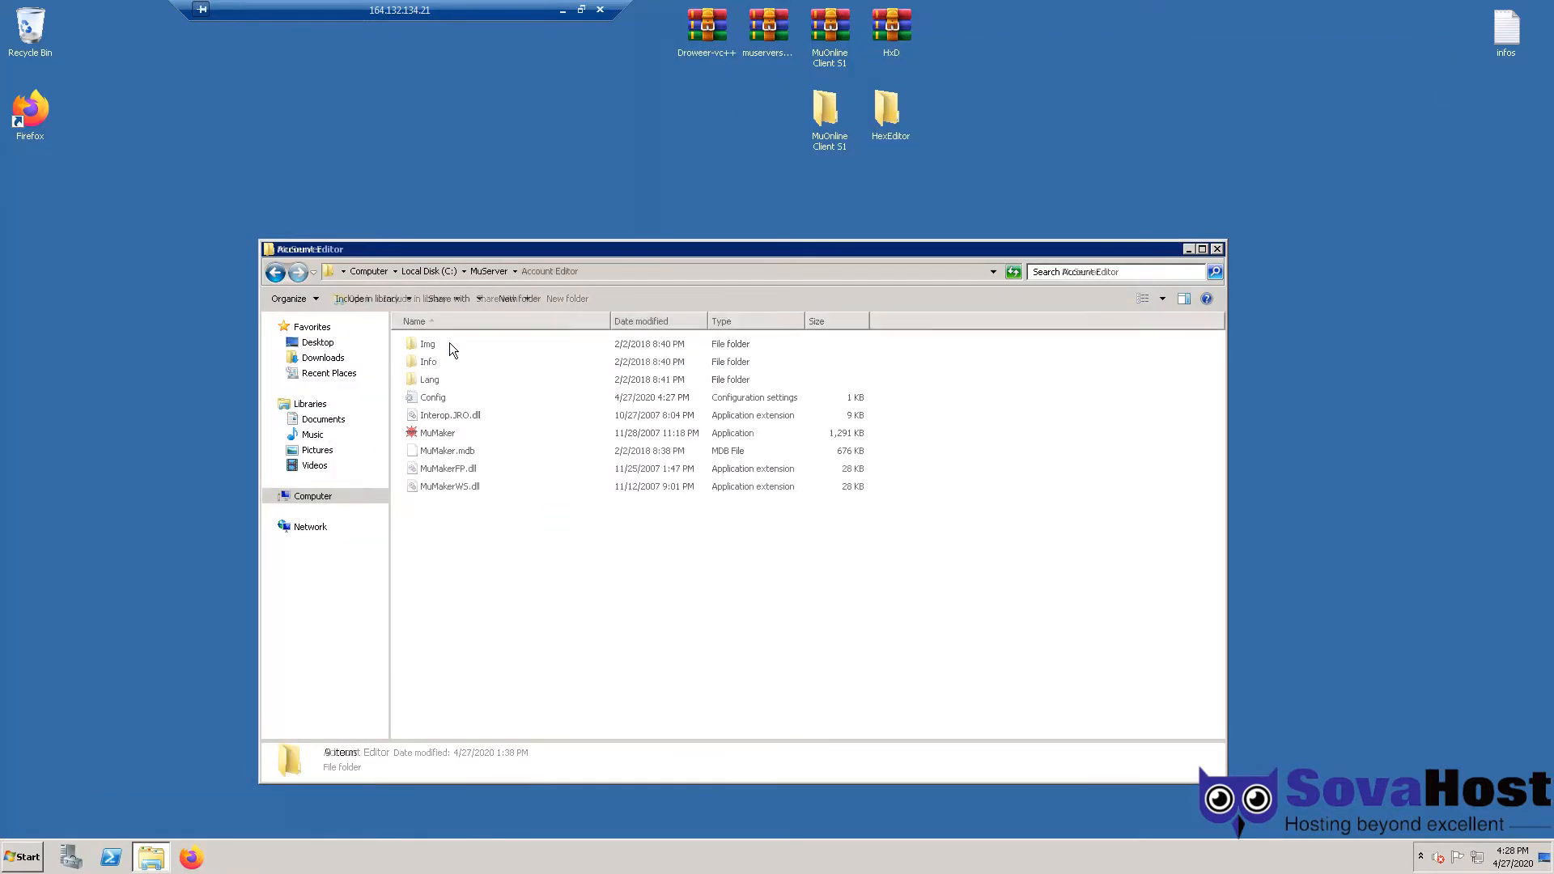
double_click(450, 434)
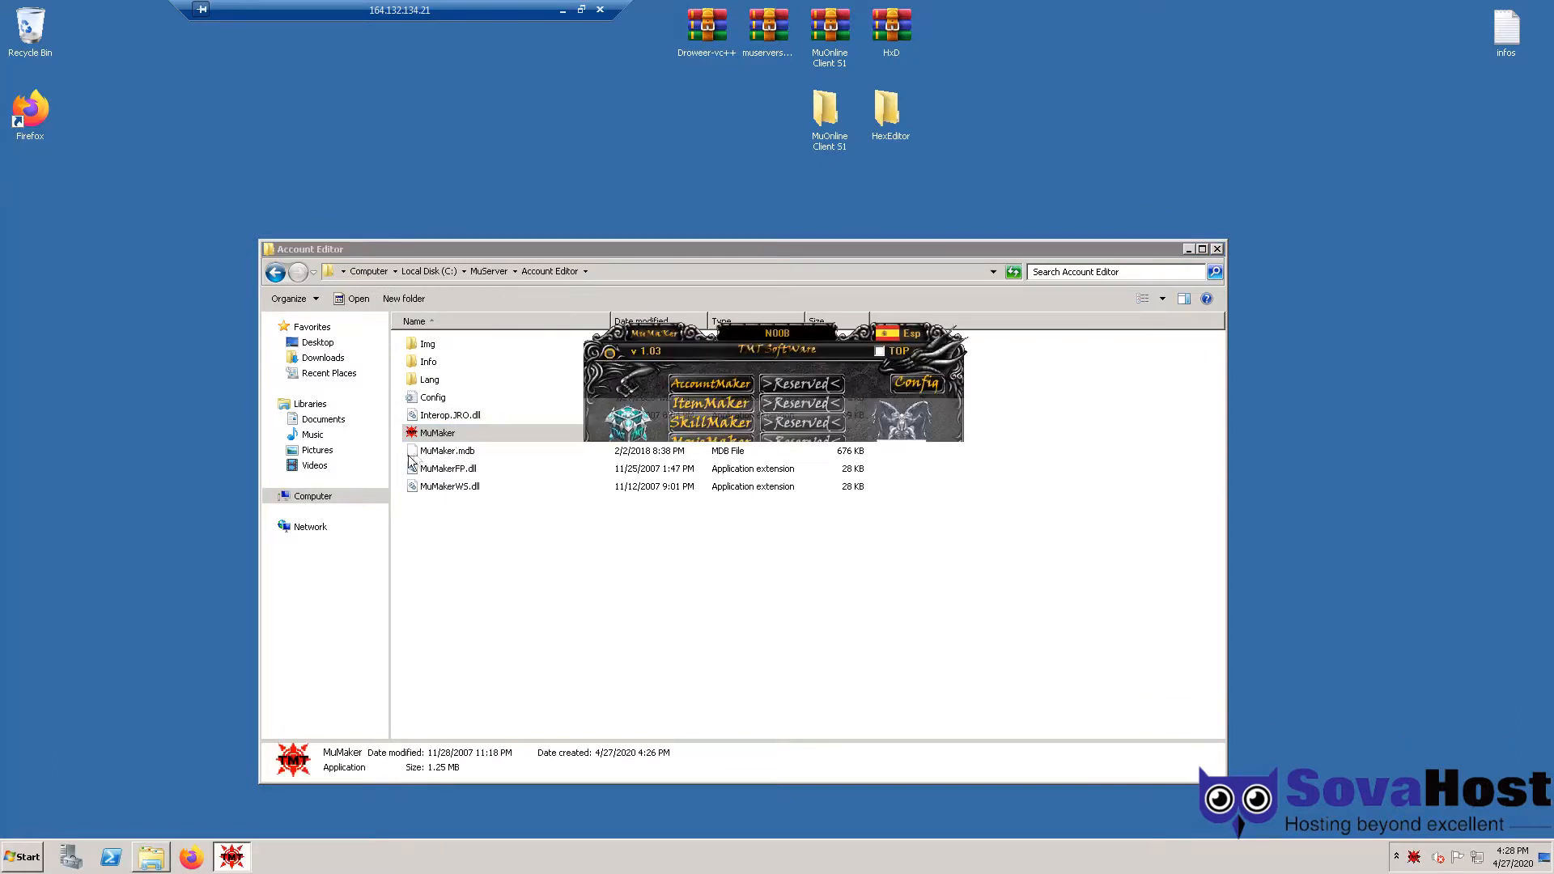
left_click(22, 861)
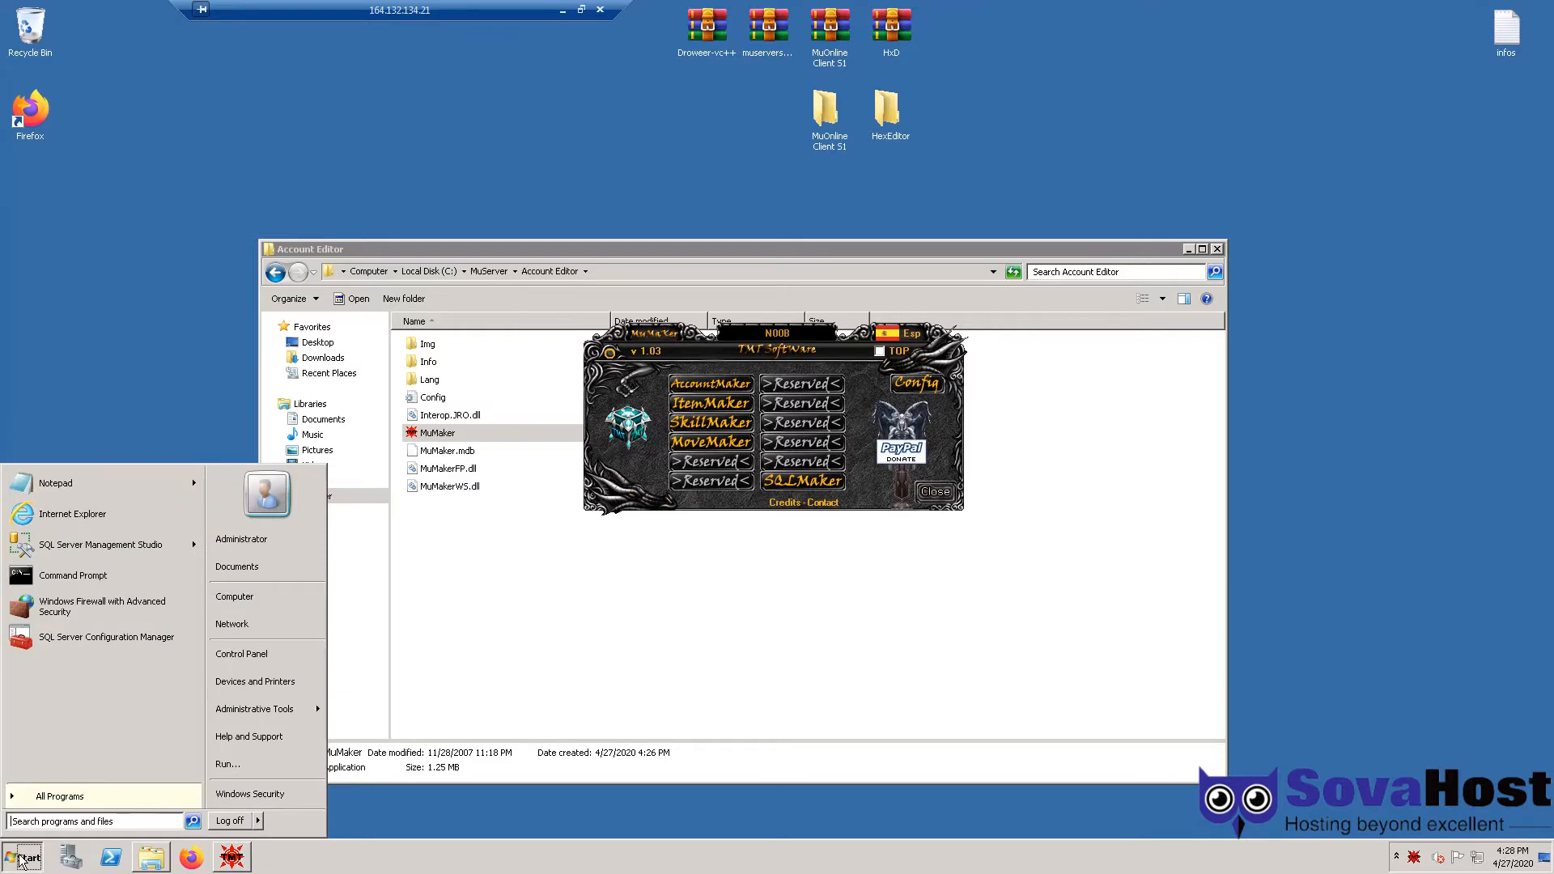
- Open SQL Server Configuration Manager and list the network protocols for SQLEXPRESS
left_click(153, 640)
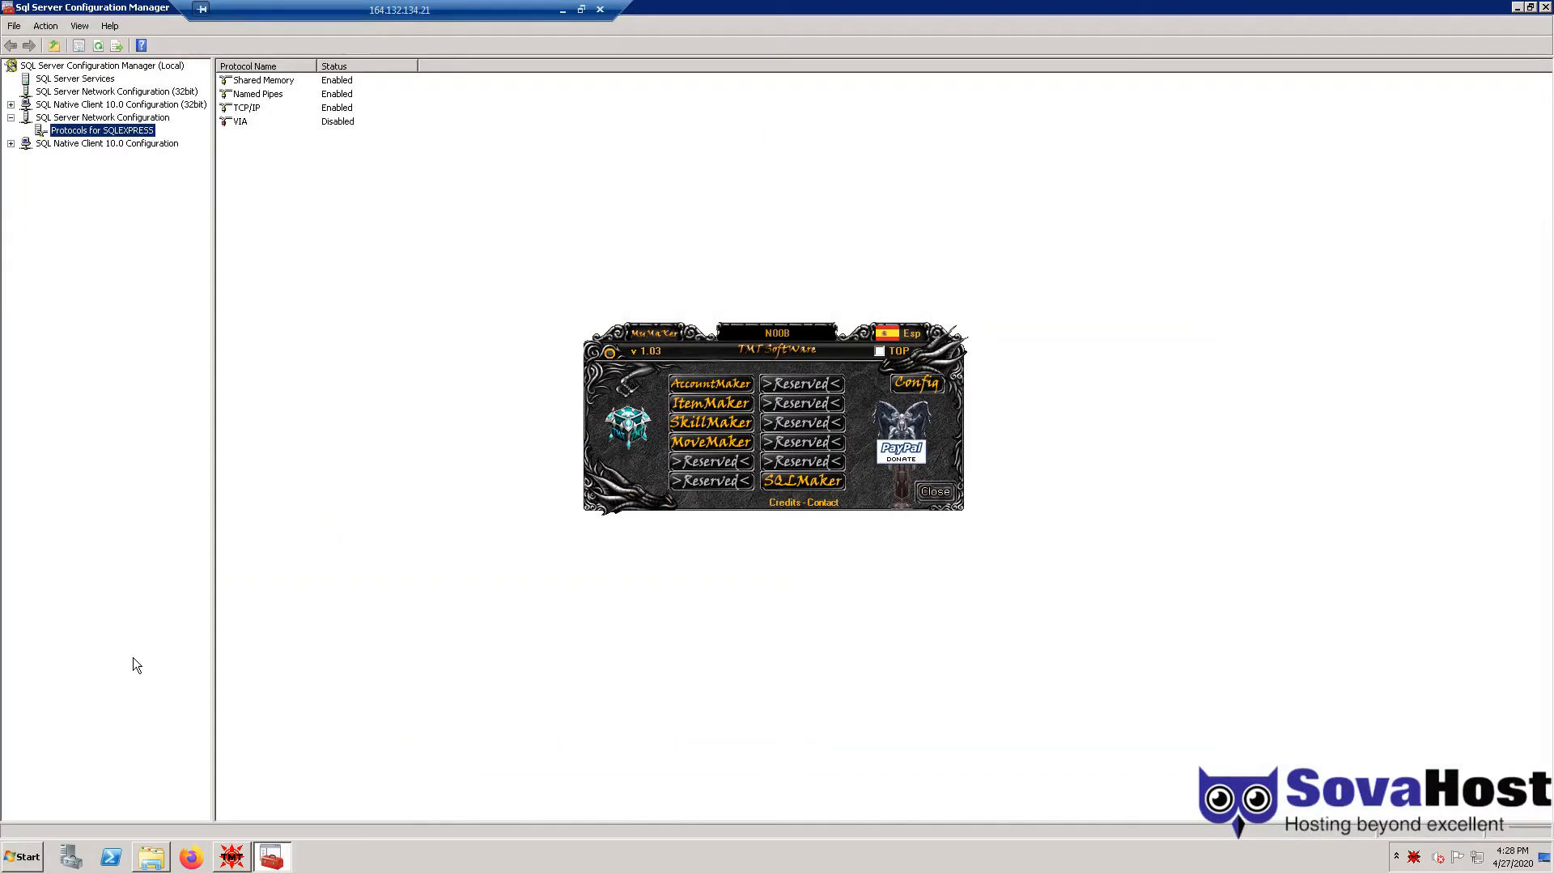
left_click(10, 117)
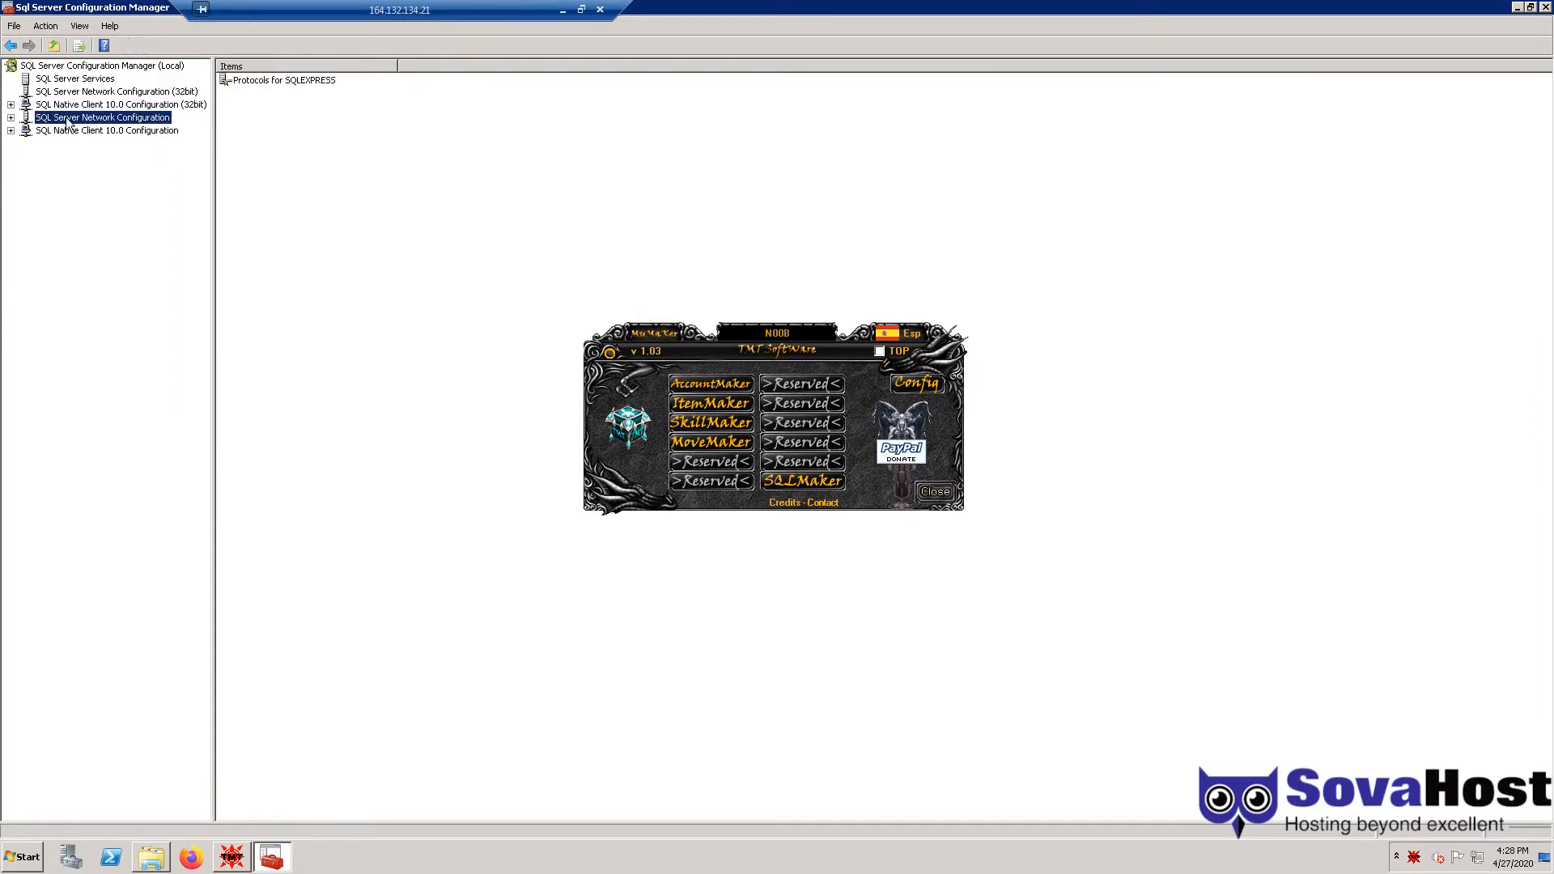
double_click(106, 119)
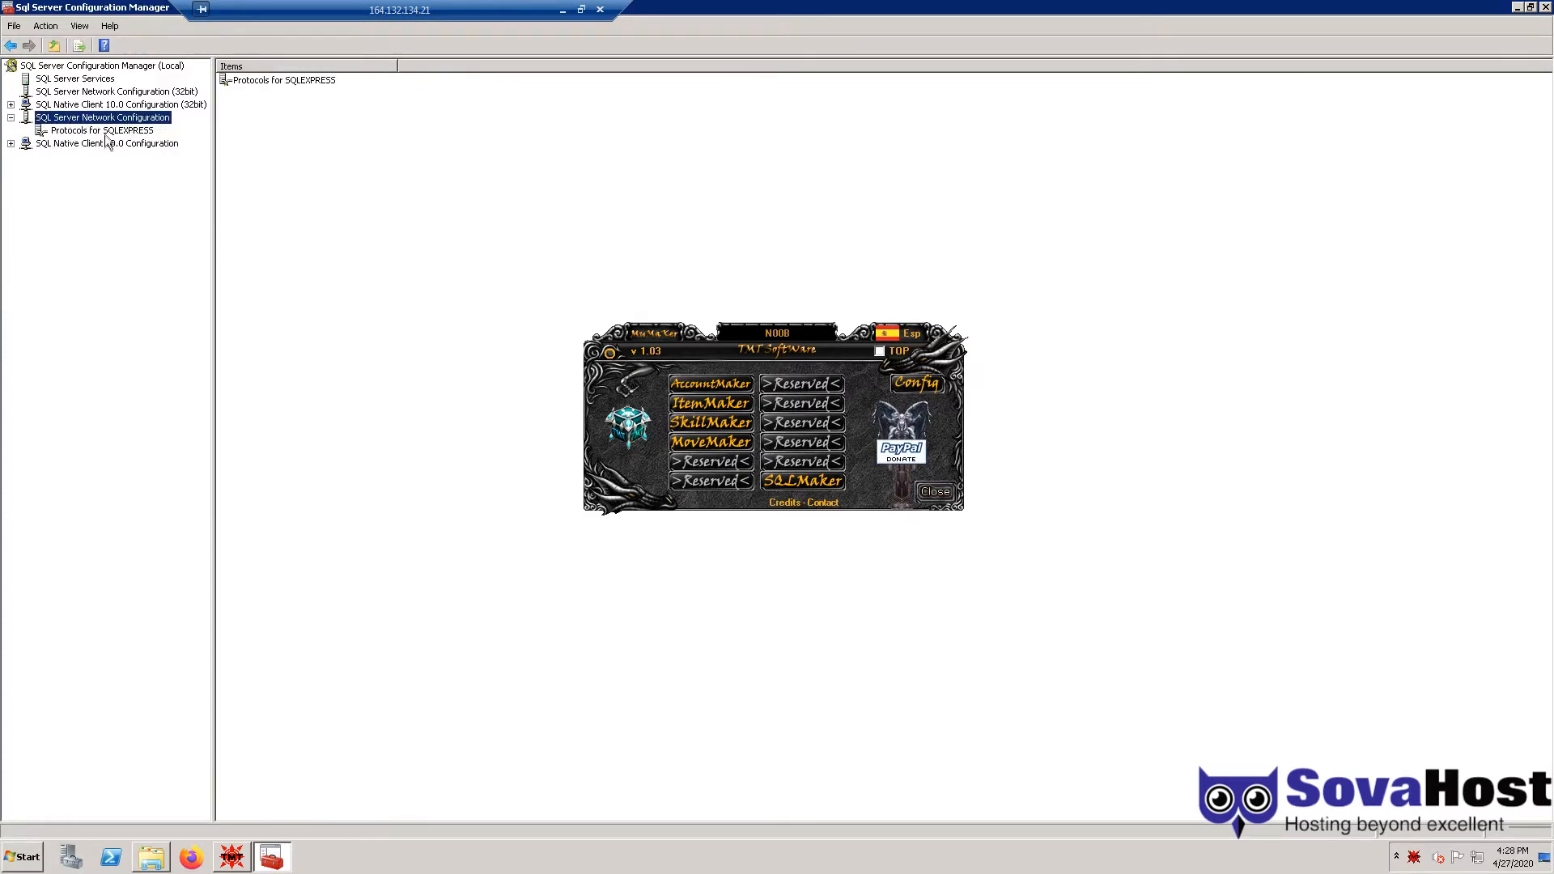
left_click(112, 132)
left_click(256, 93)
right_click(253, 99)
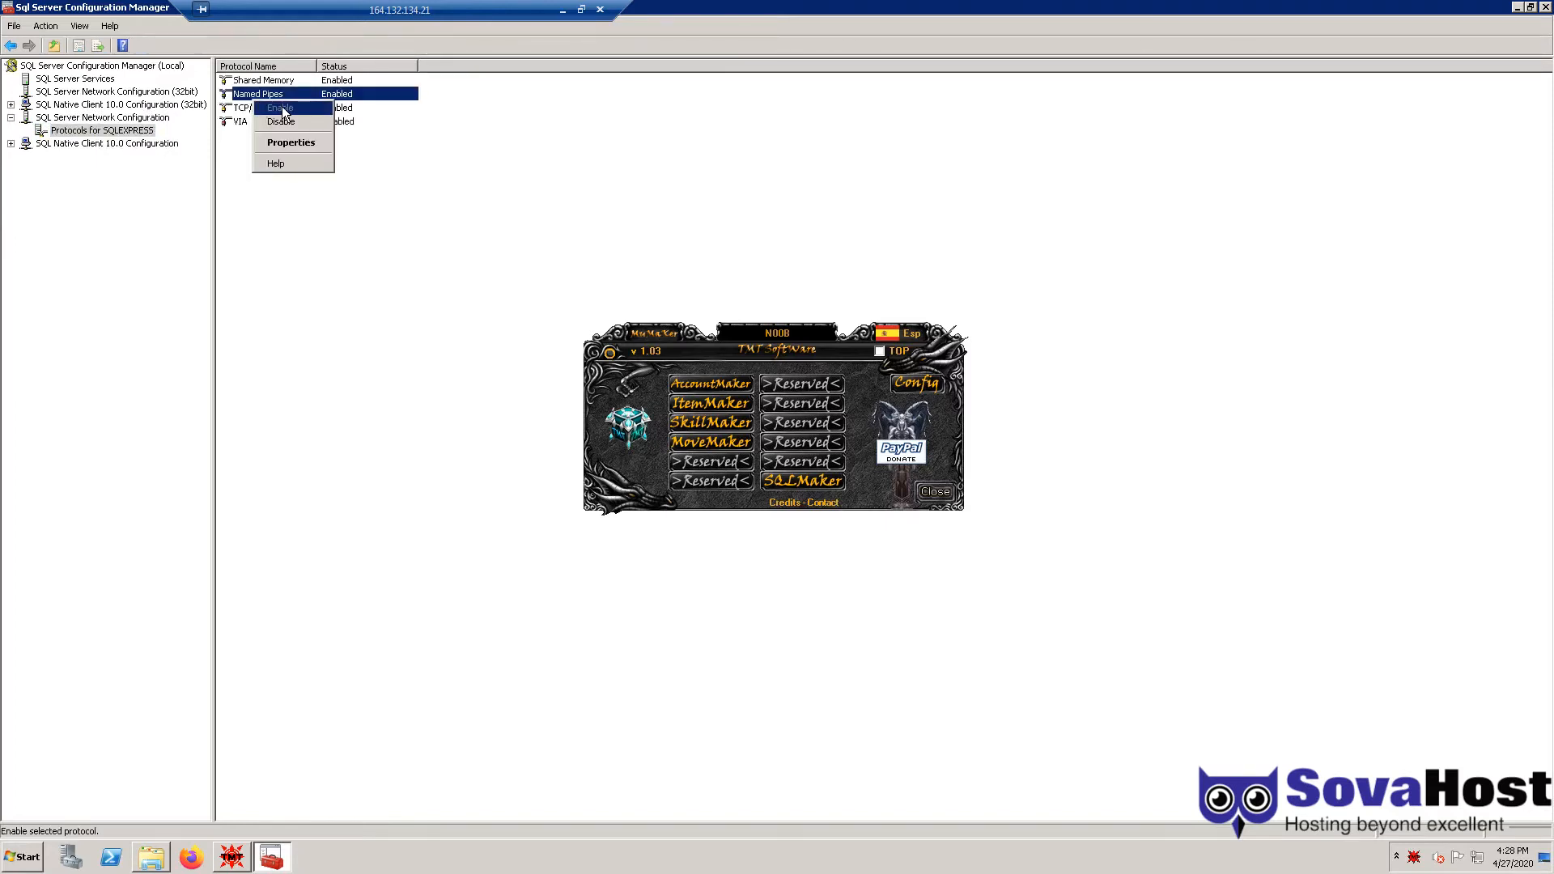
left_click(370, 132)
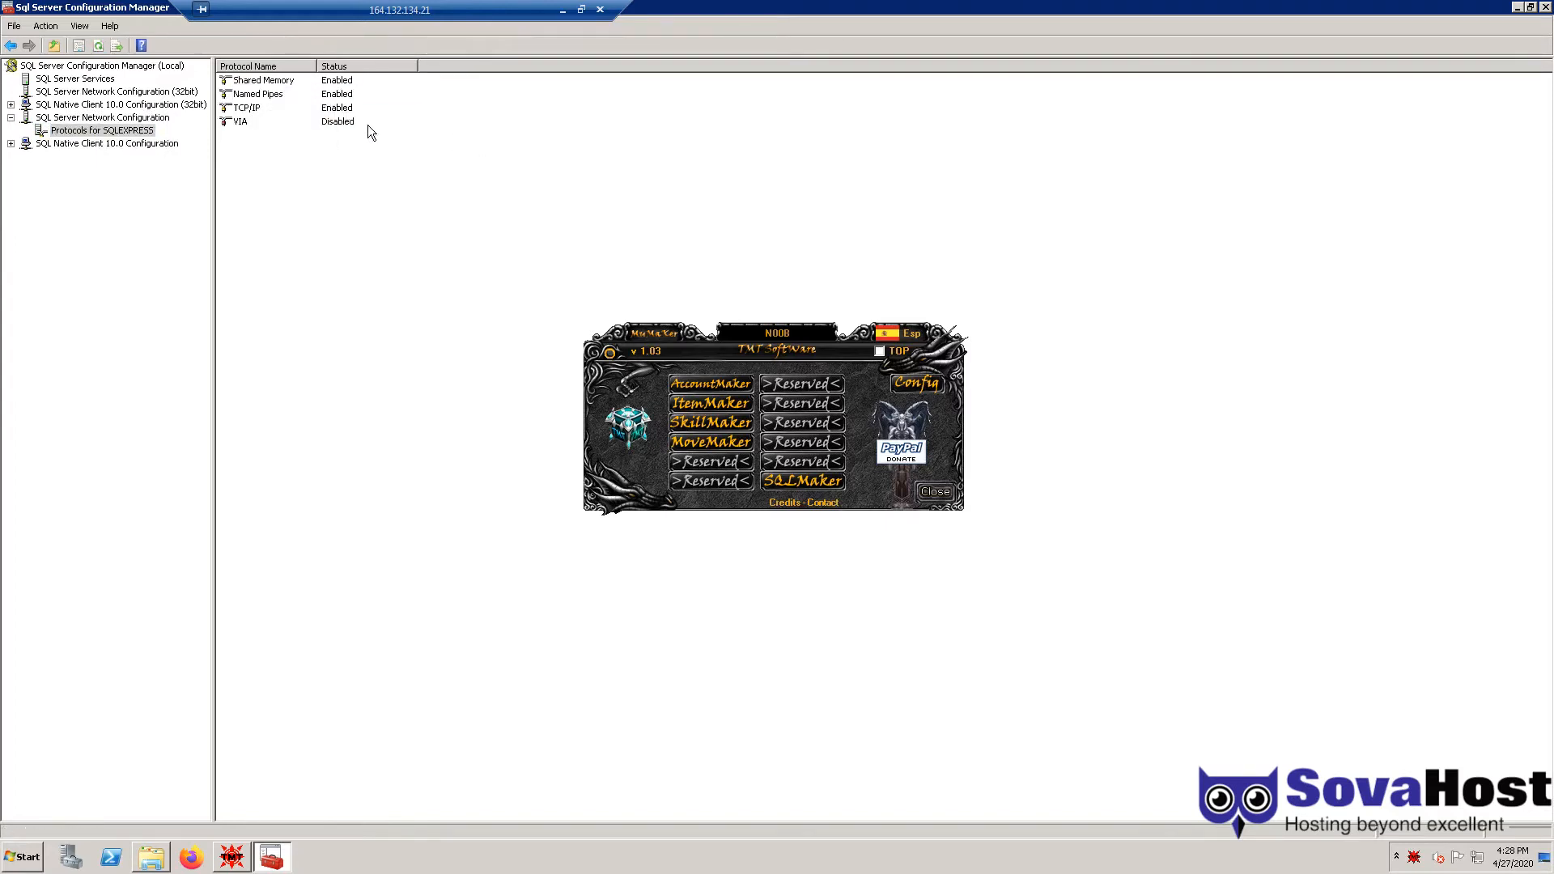
- Keep TCP/IP Enabled set to Yes with IPAll TCP Port 1433, then close the manager
left_click(250, 111)
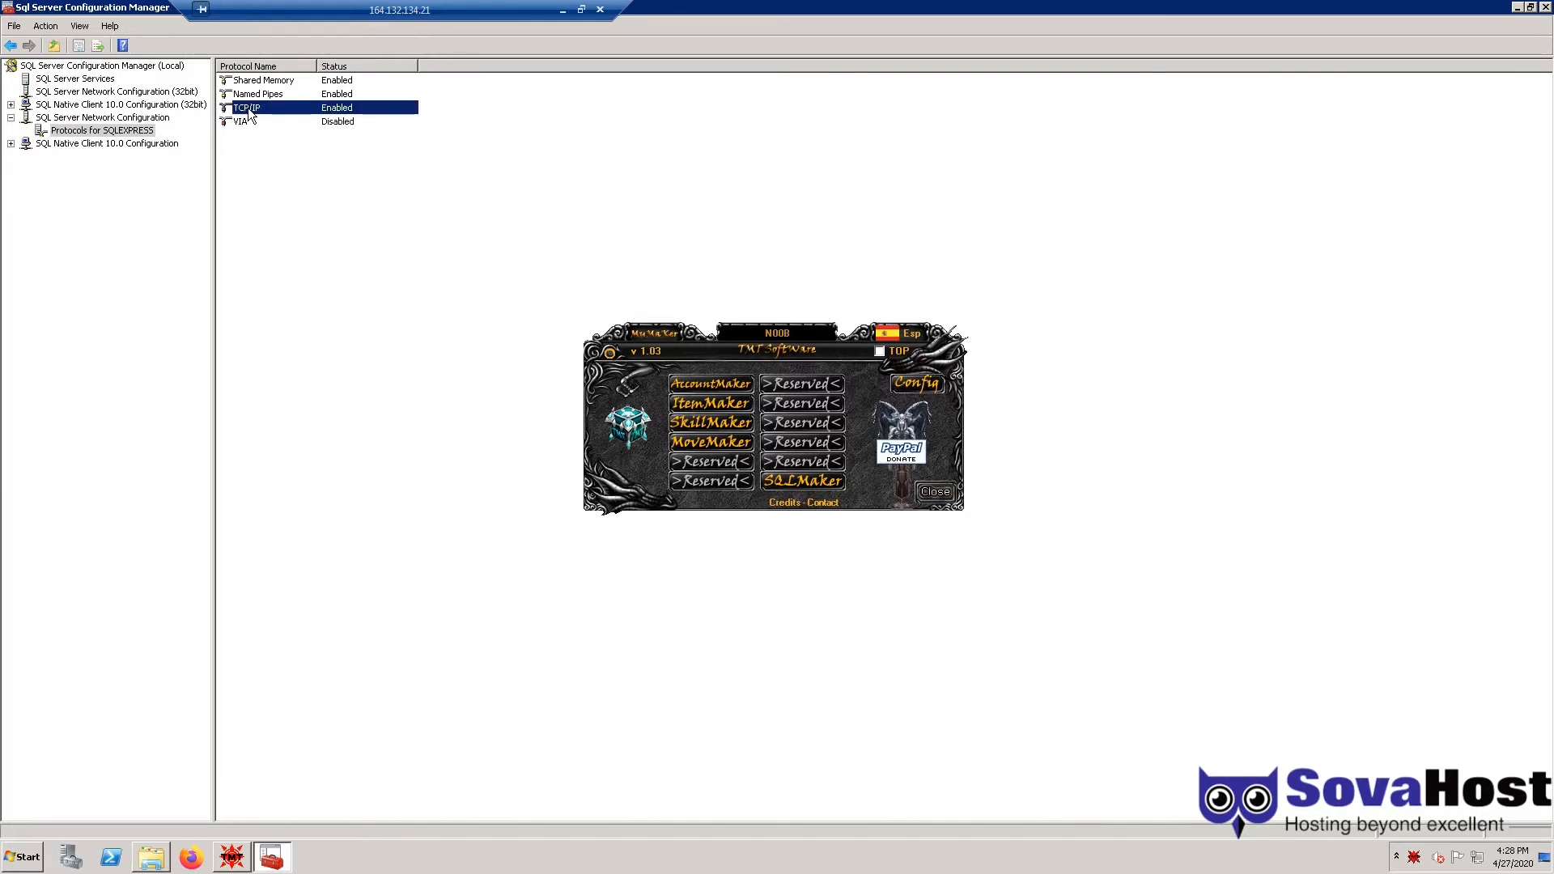
double_click(250, 111)
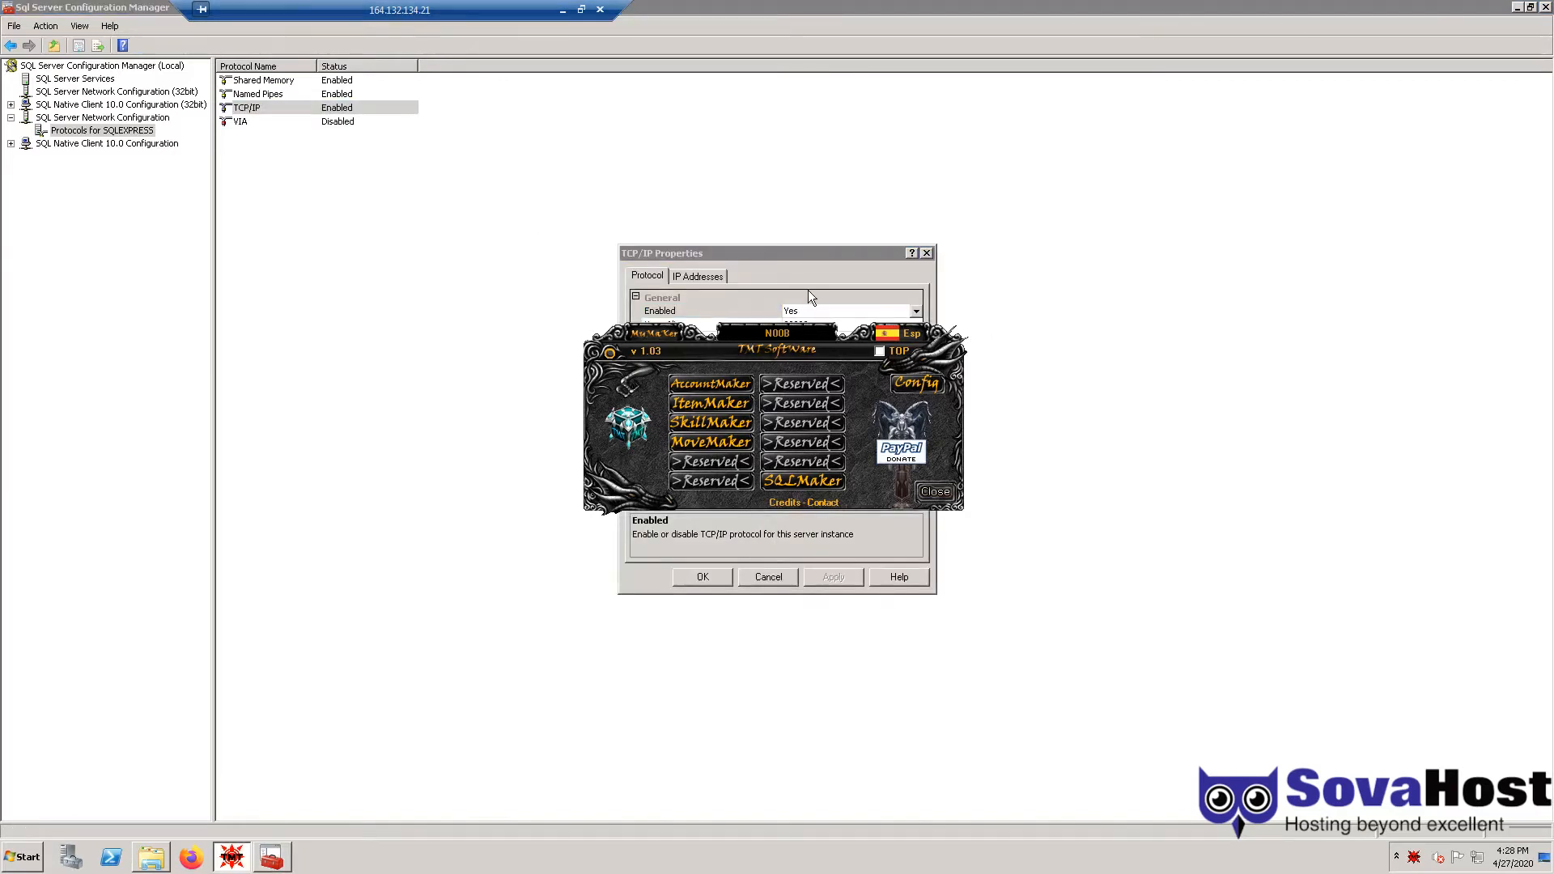
left_click_drag(764, 254, 300, 245)
left_click(452, 301)
left_click(344, 317)
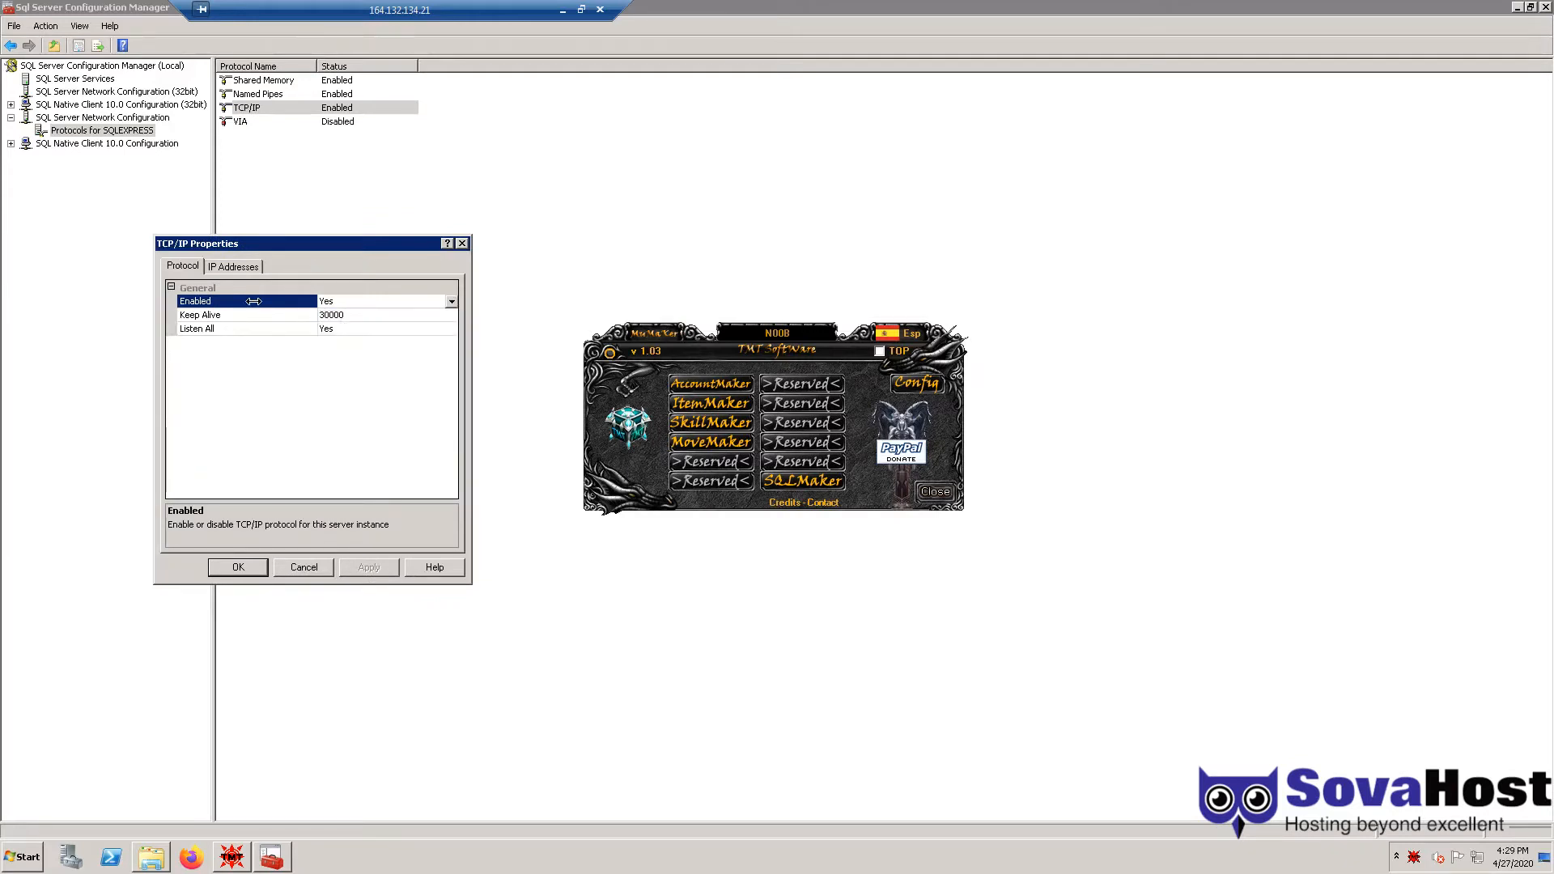
left_click(243, 275)
left_click_drag(453, 324, 448, 482)
left_click(372, 480)
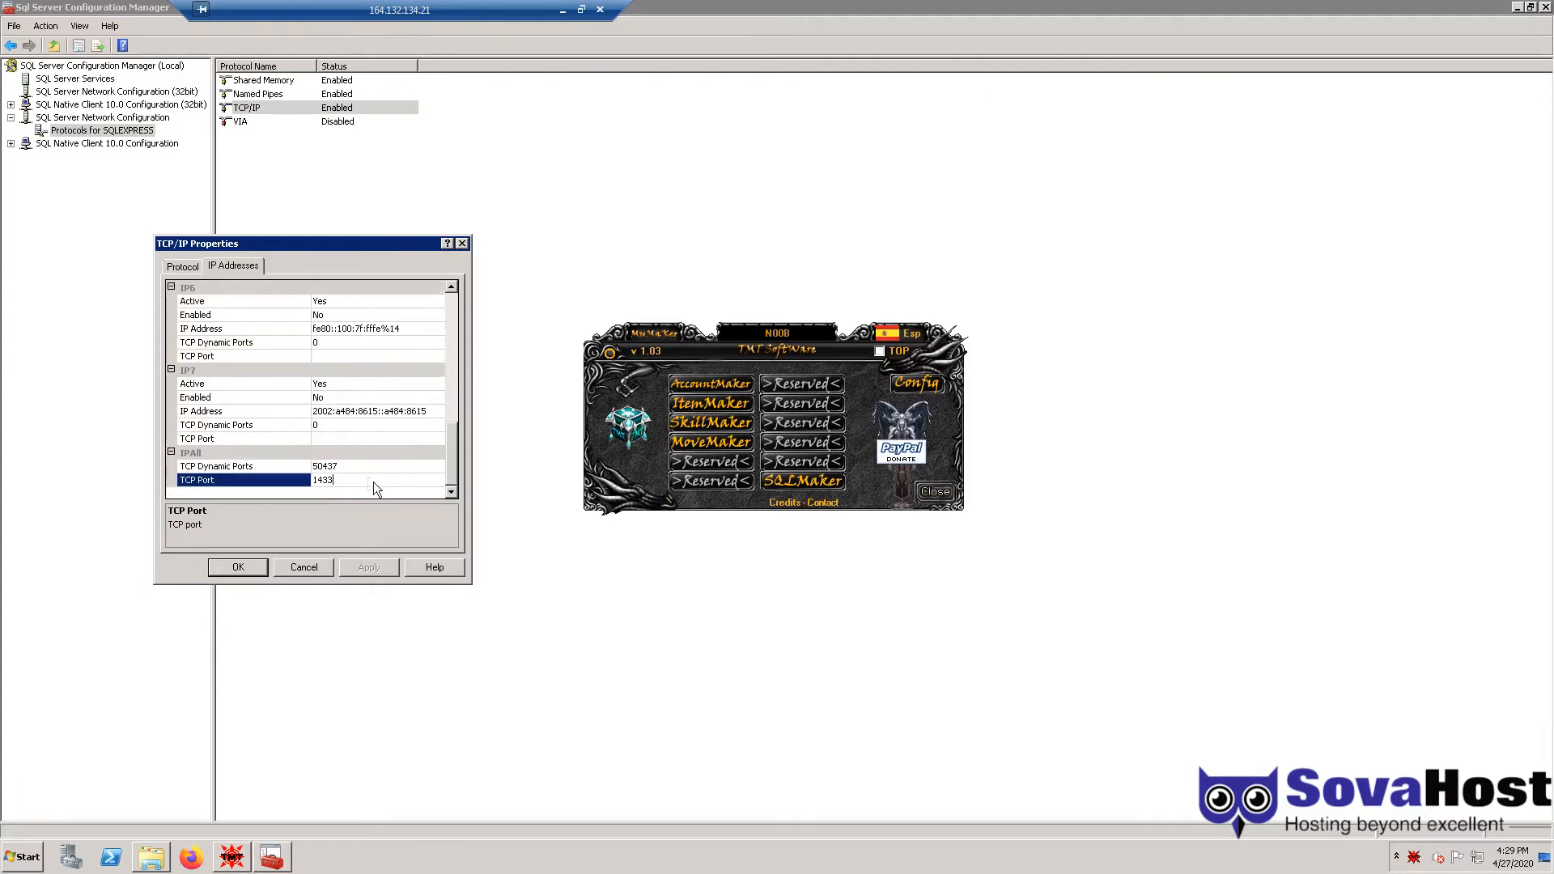
left_click_drag(347, 480, 269, 483)
left_click(239, 567)
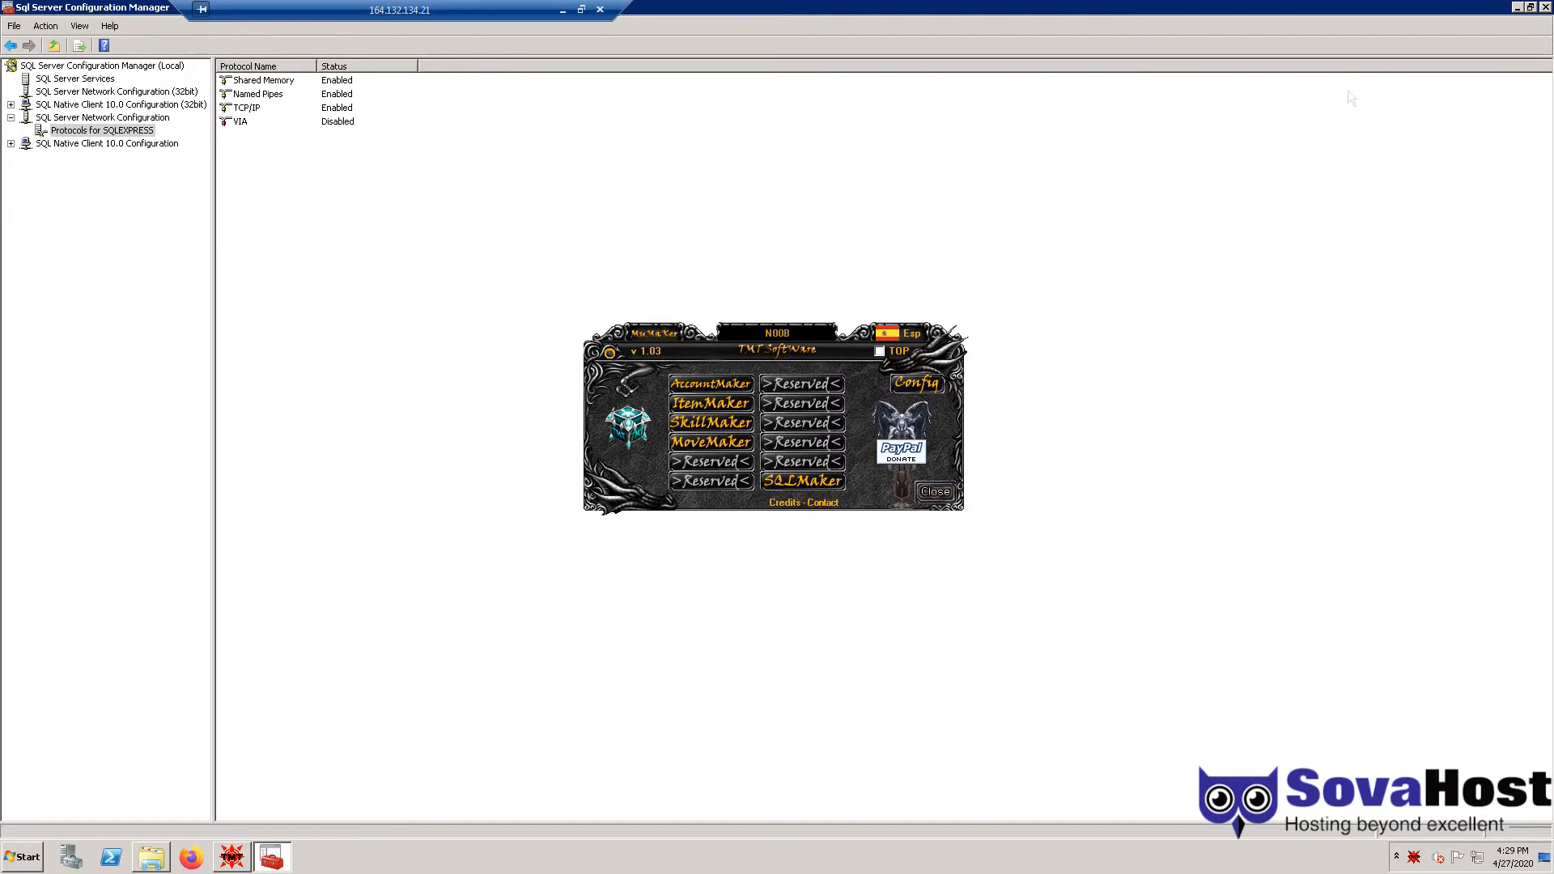
left_click(1546, 7)
key("super")
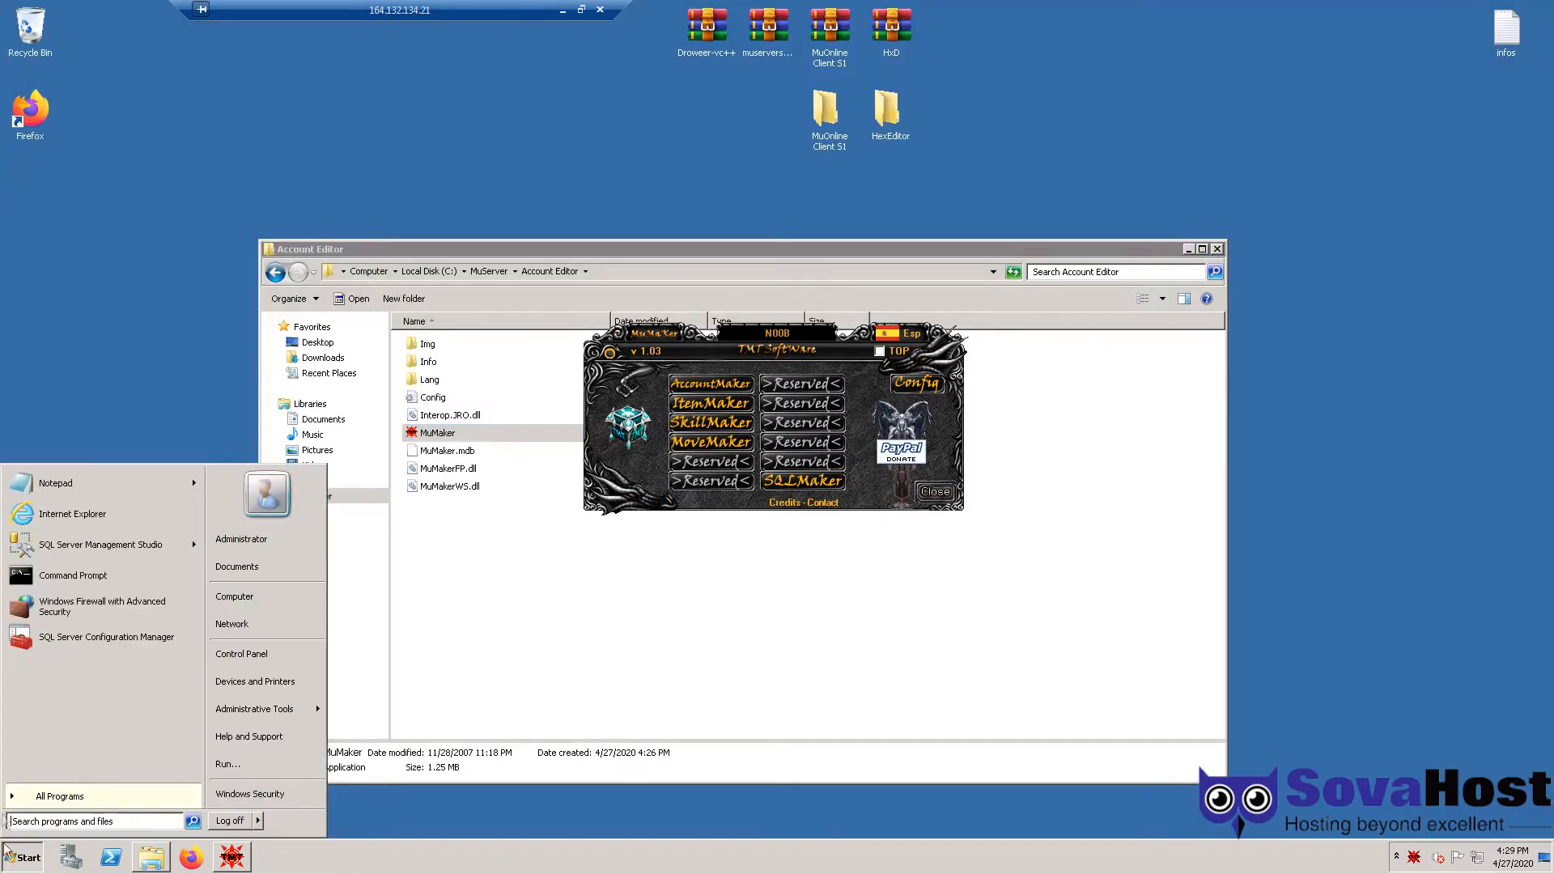
- Restart the MSSQL$SQLEXPRESS service from the server node in SSMS, then close SSMS
left_click(105, 548)
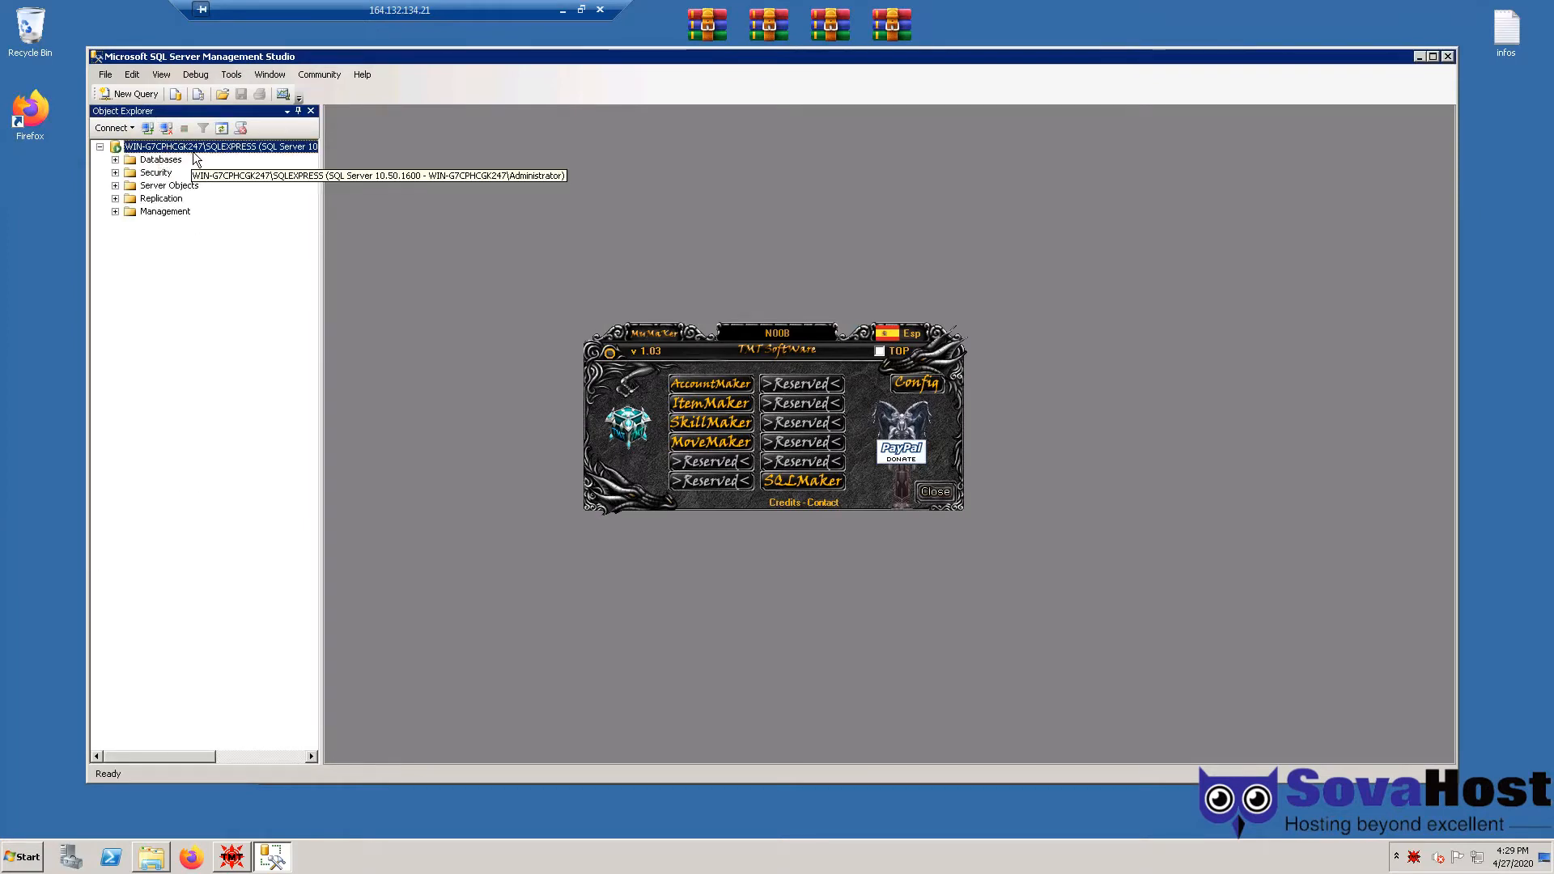
right_click(192, 149)
left_click(235, 337)
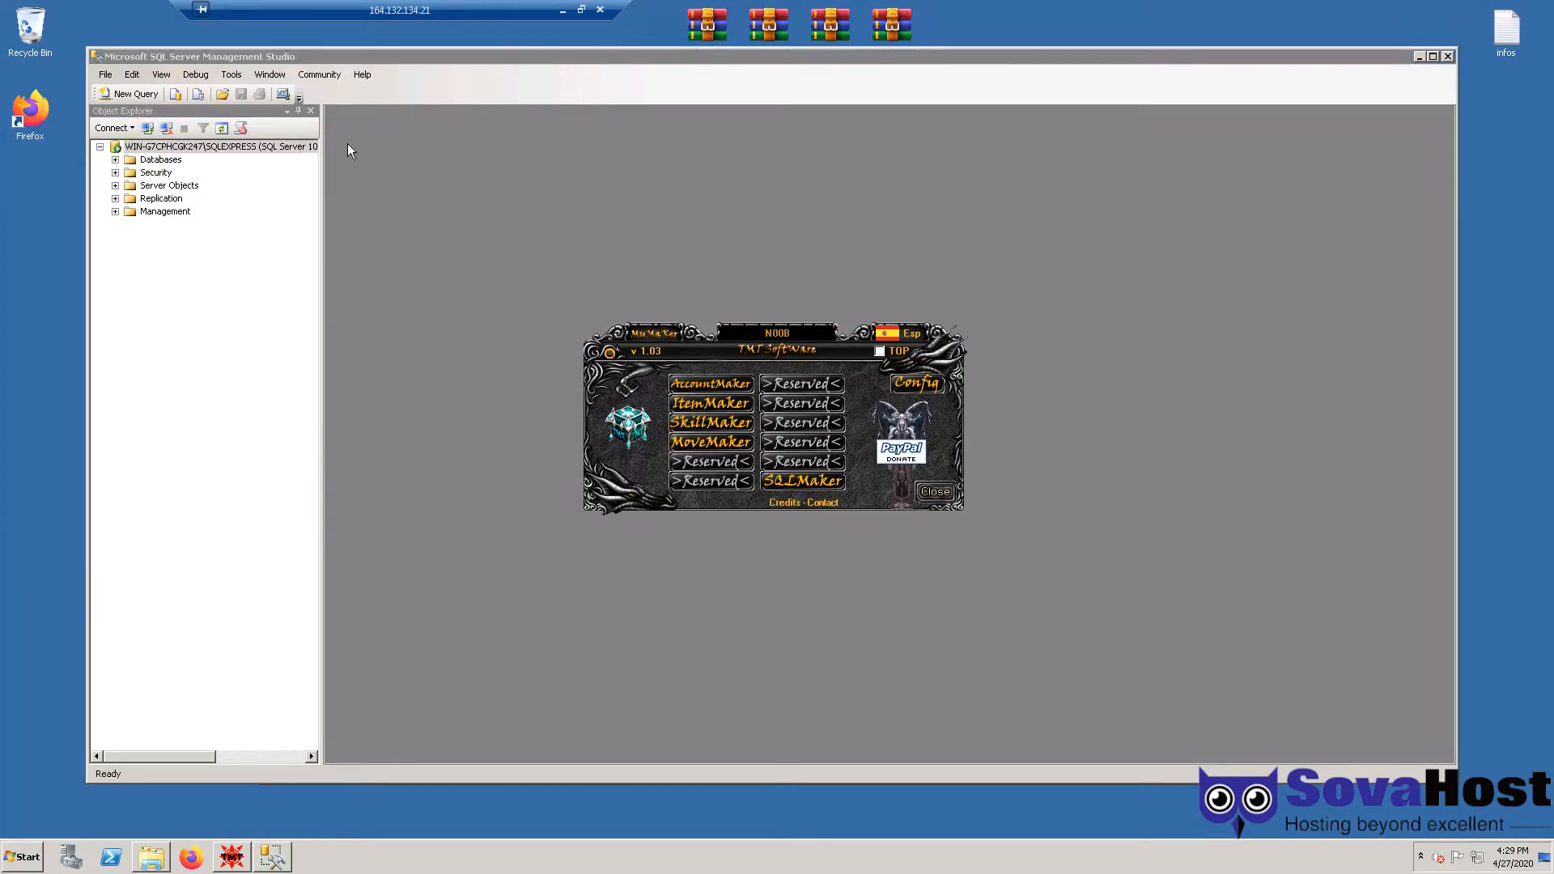
left_click(386, 79)
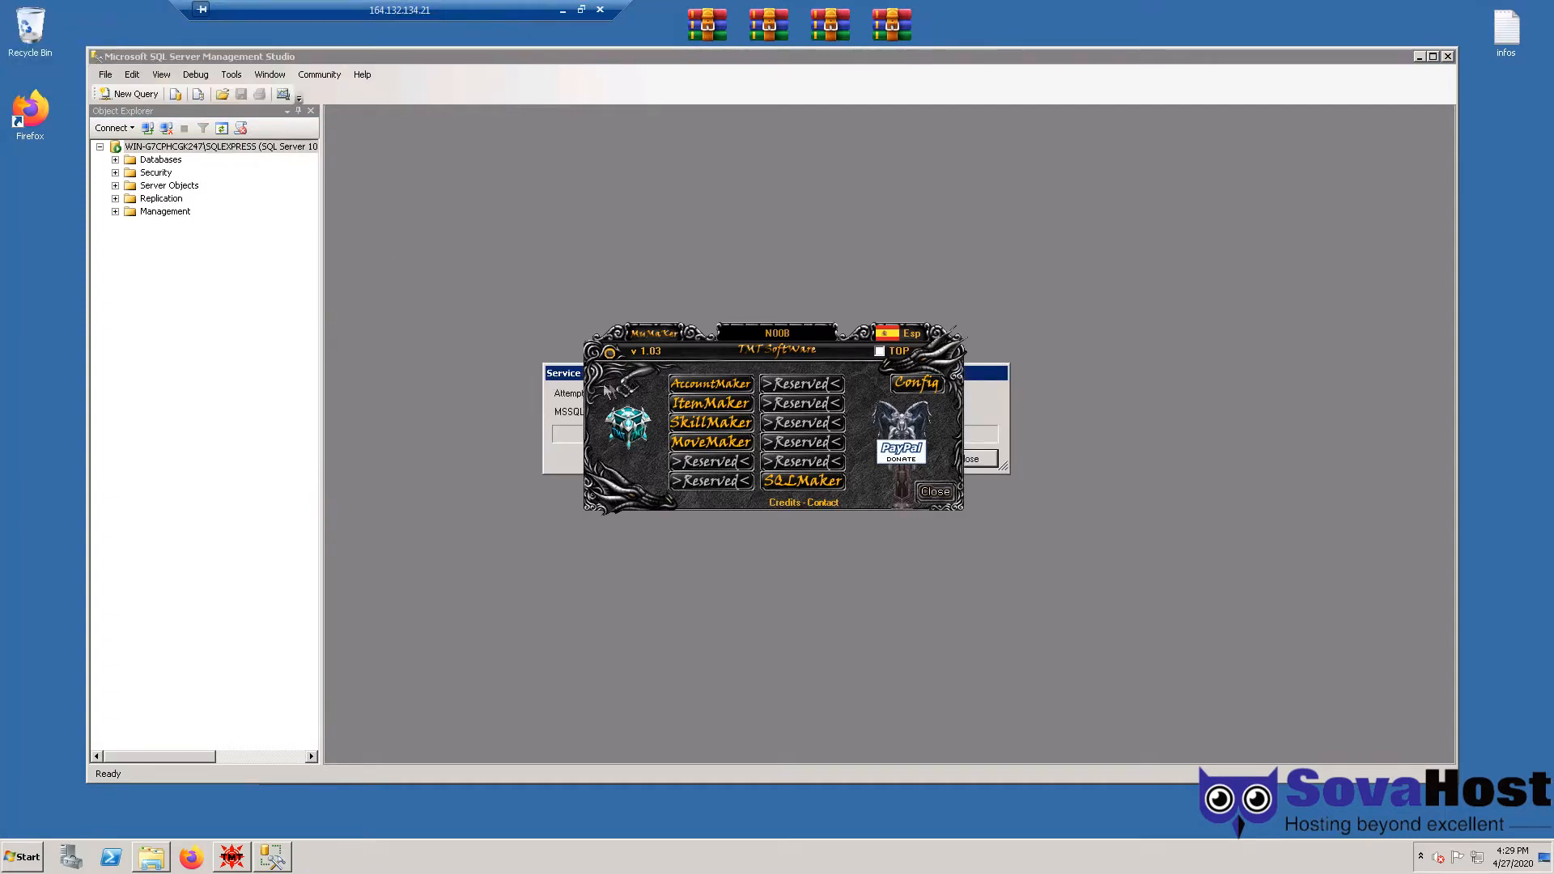
left_click_drag(567, 374, 457, 143)
left_click(799, 332)
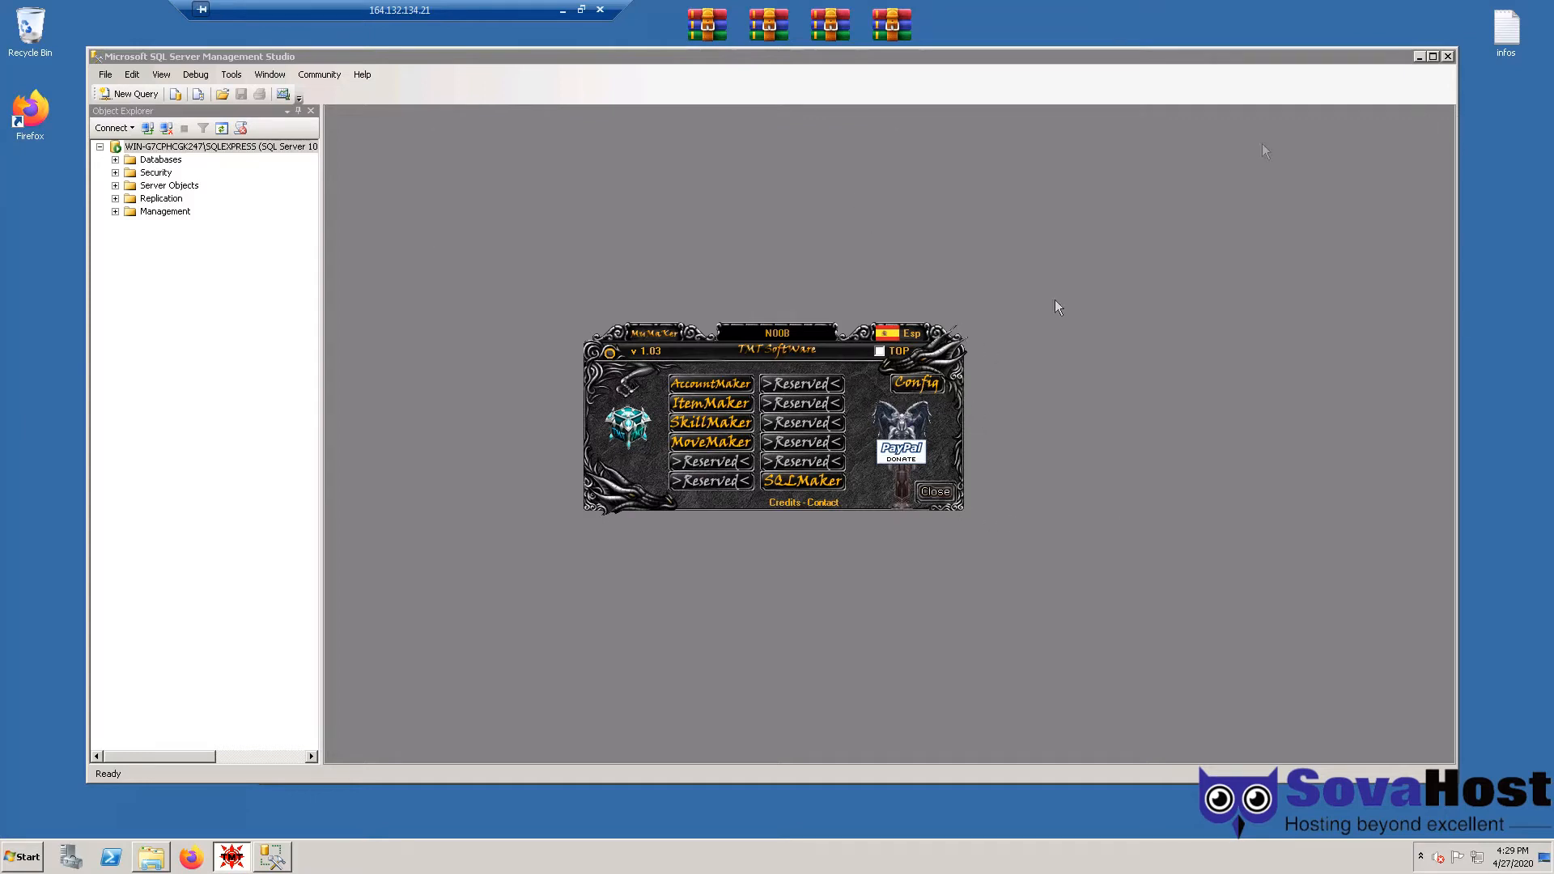
left_click(1447, 56)
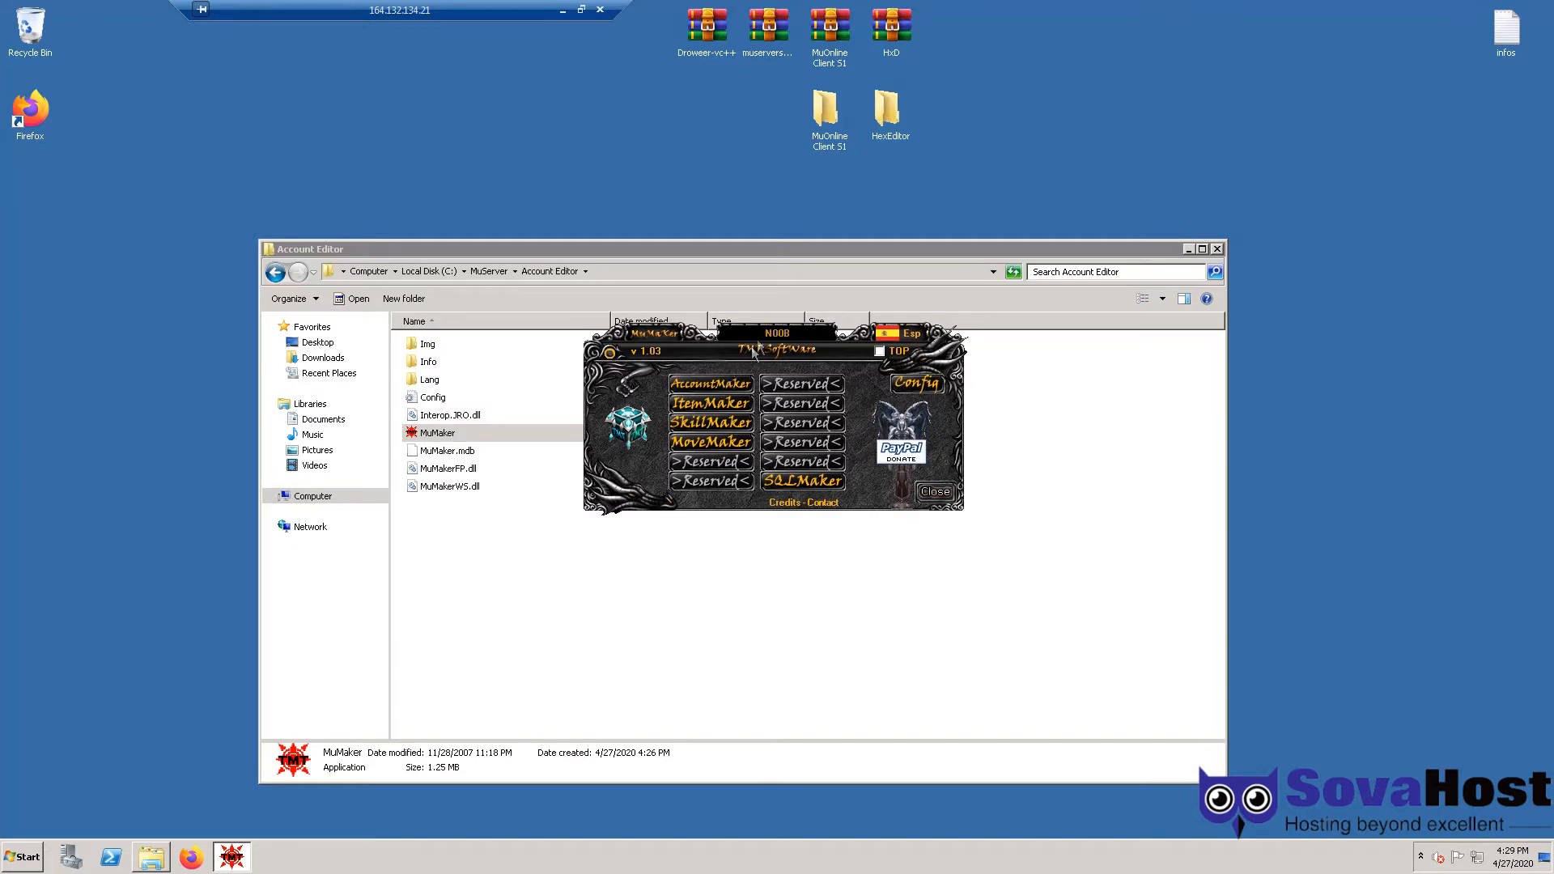
- Restart MuMaker and view the list of existing game accounts
left_click(924, 488)
double_click(494, 436)
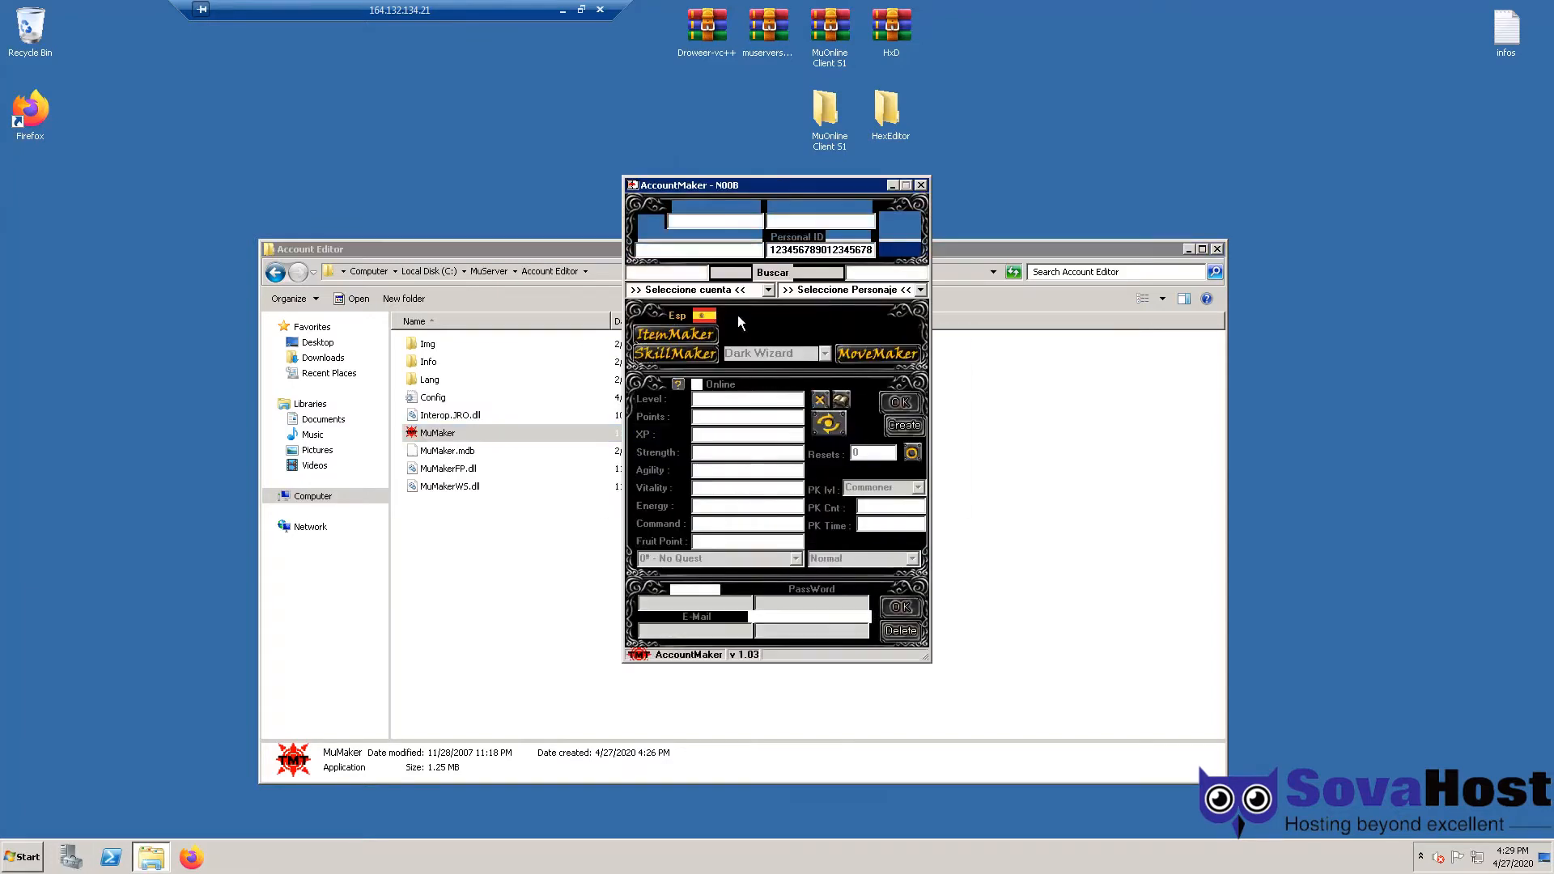
left_click(768, 289)
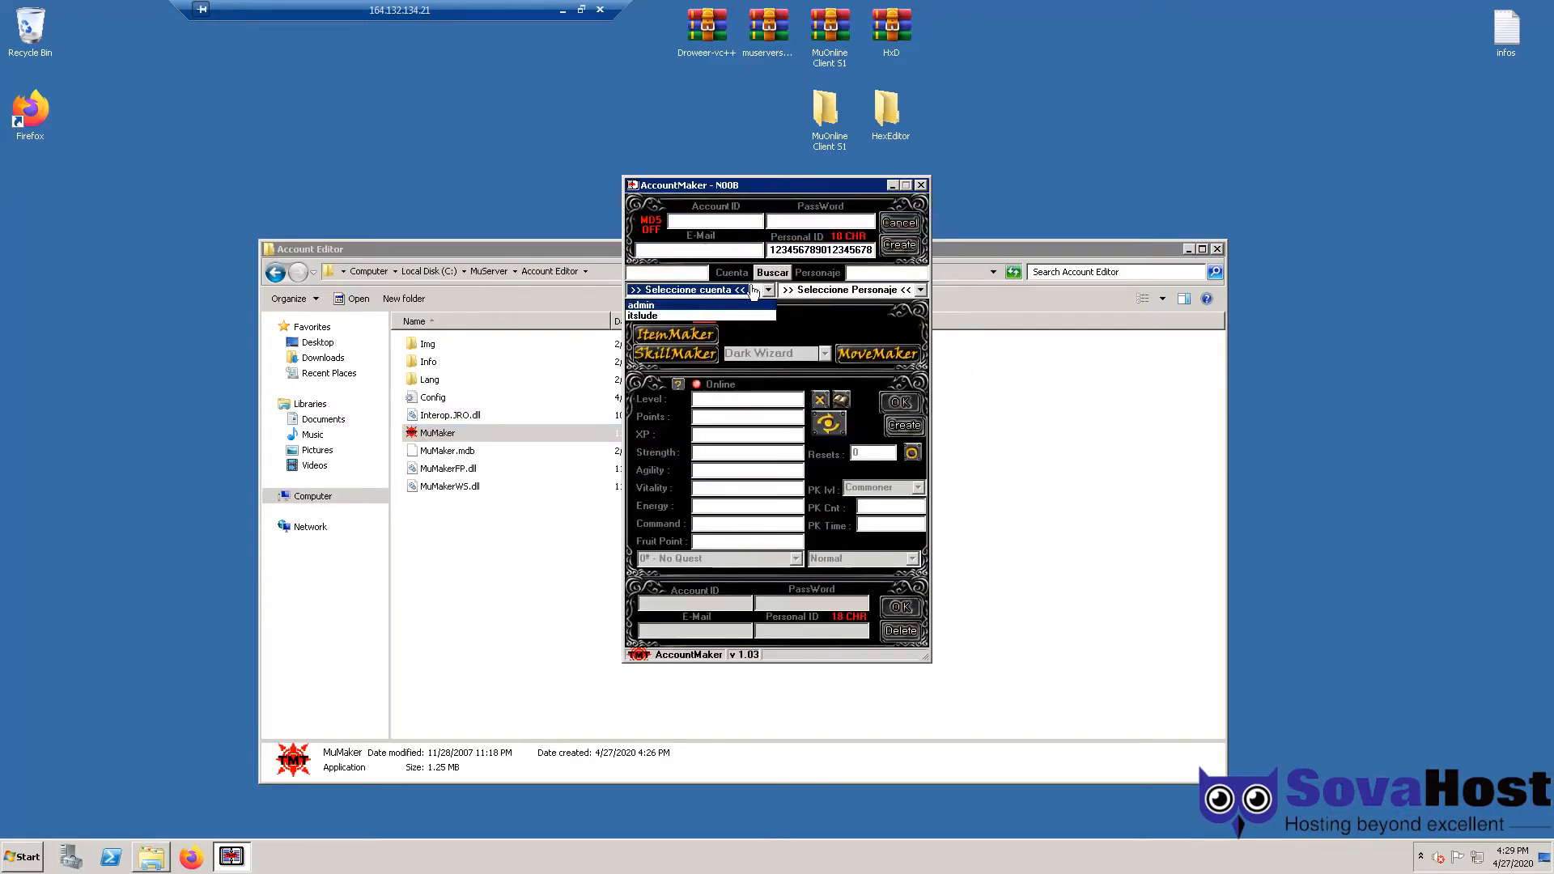
- Create a test account with ID 'tester', filling in its password and e-mail
left_click(716, 221)
type("tester")
key("Tab")
type("tester")
key("Tab")
type("tester")
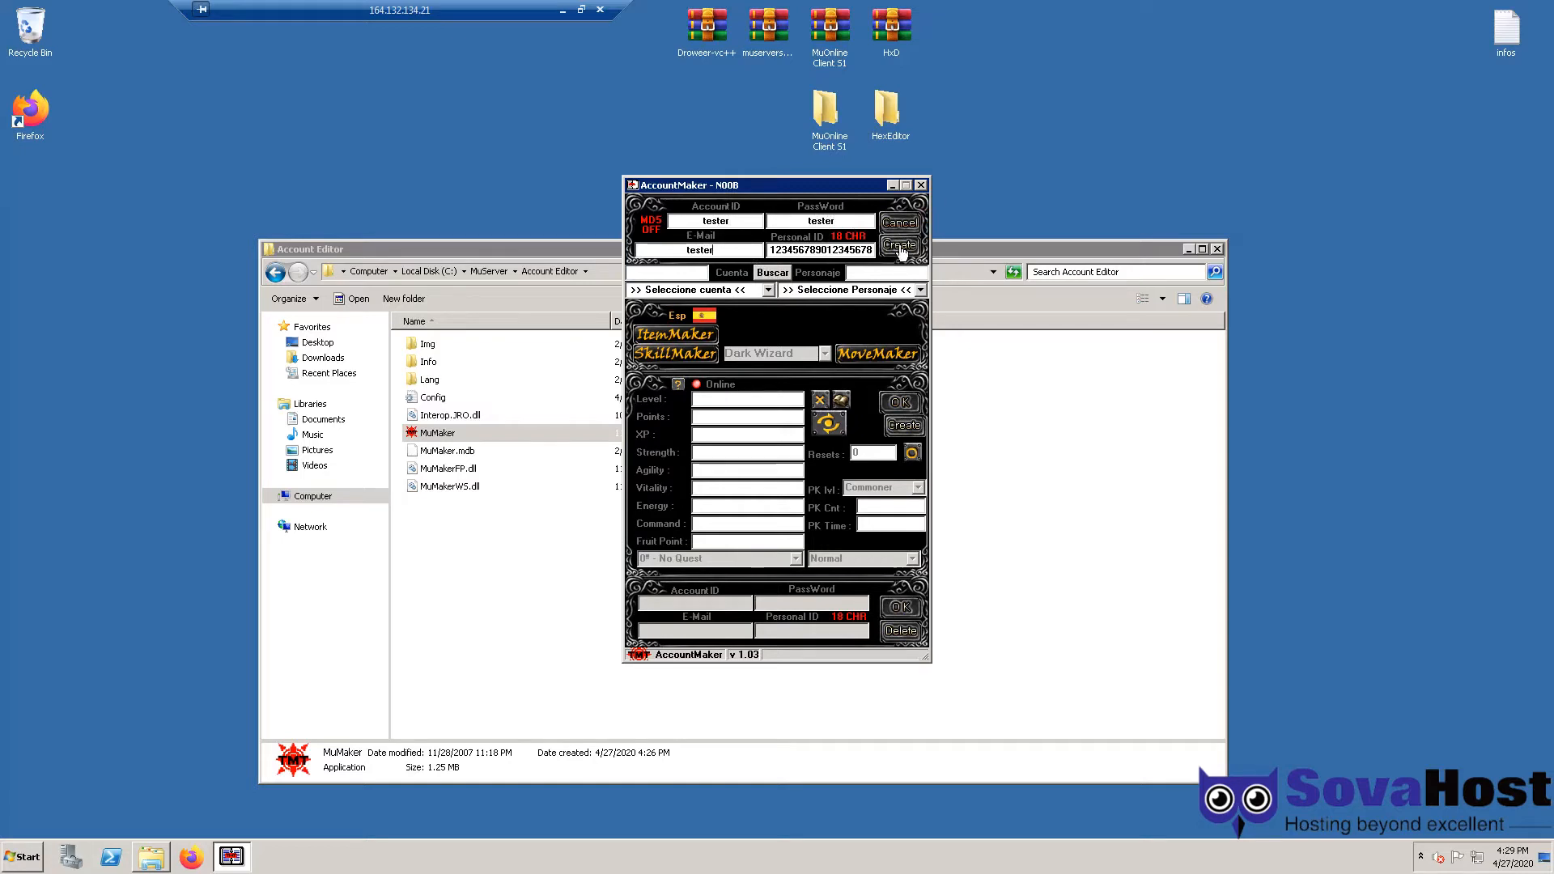
left_click(901, 251)
left_click(806, 476)
- Confirm 'tester' now appears in the account list, then close AccountMaker and return to the MuServer folder
left_click(768, 290)
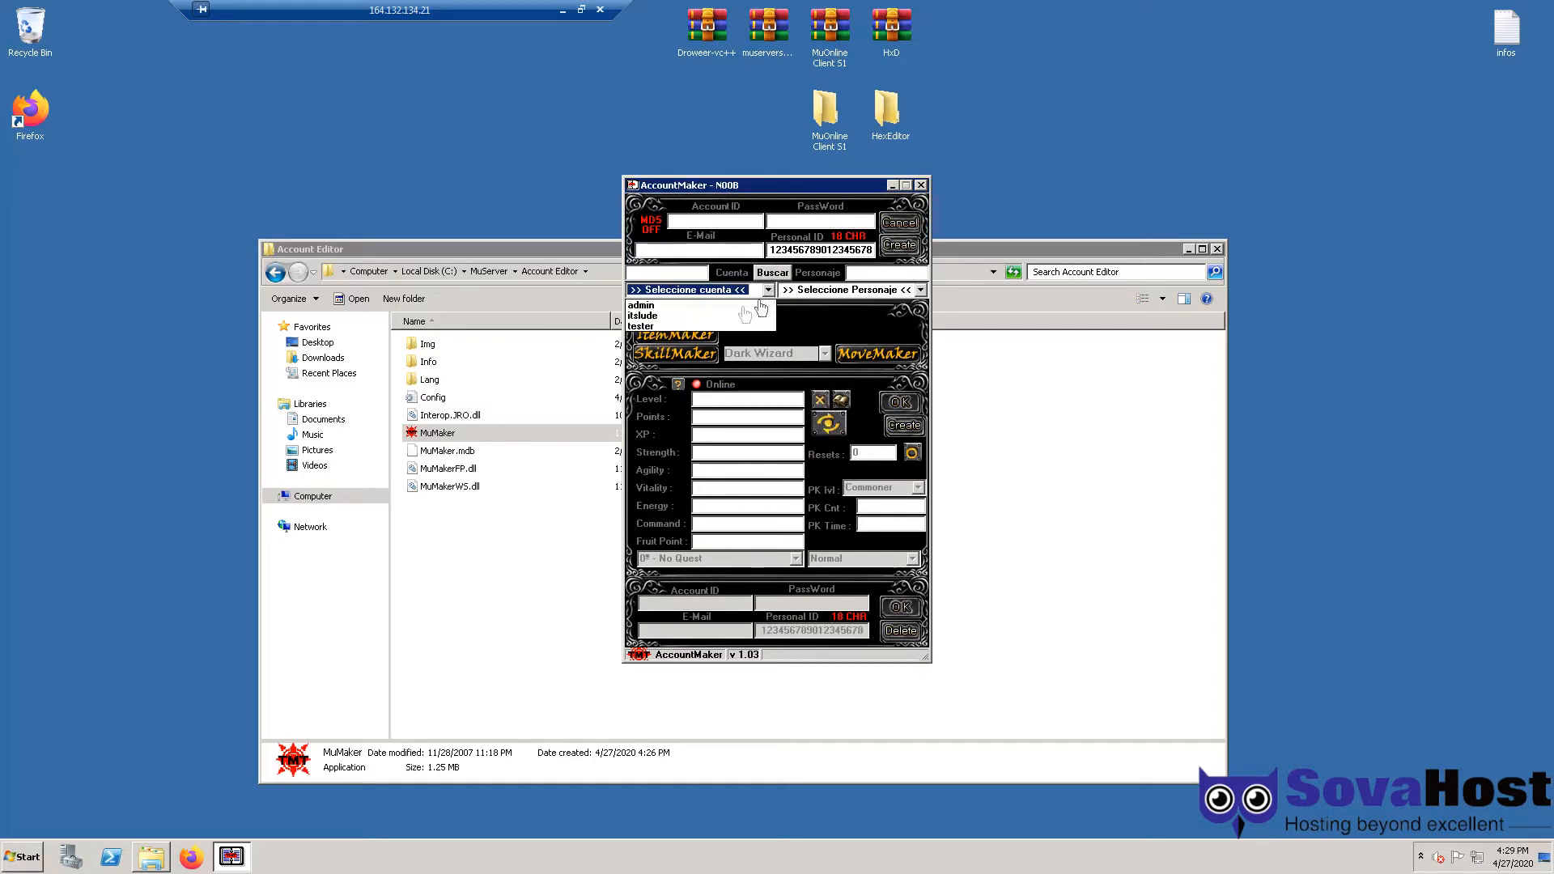
left_click(644, 326)
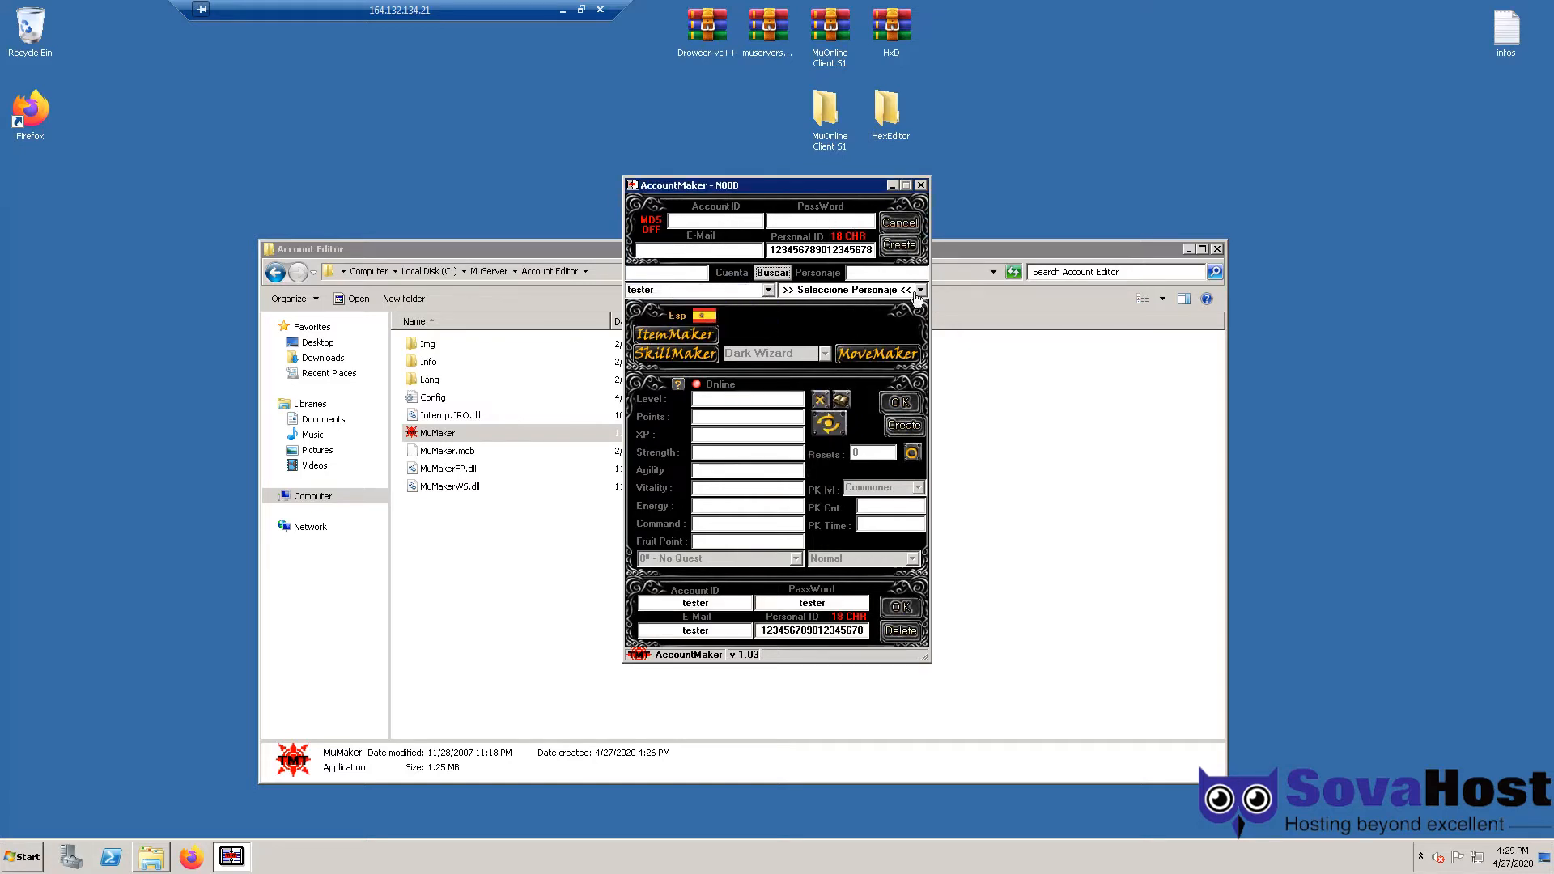
left_click(921, 185)
left_click(491, 272)
left_click(883, 439)
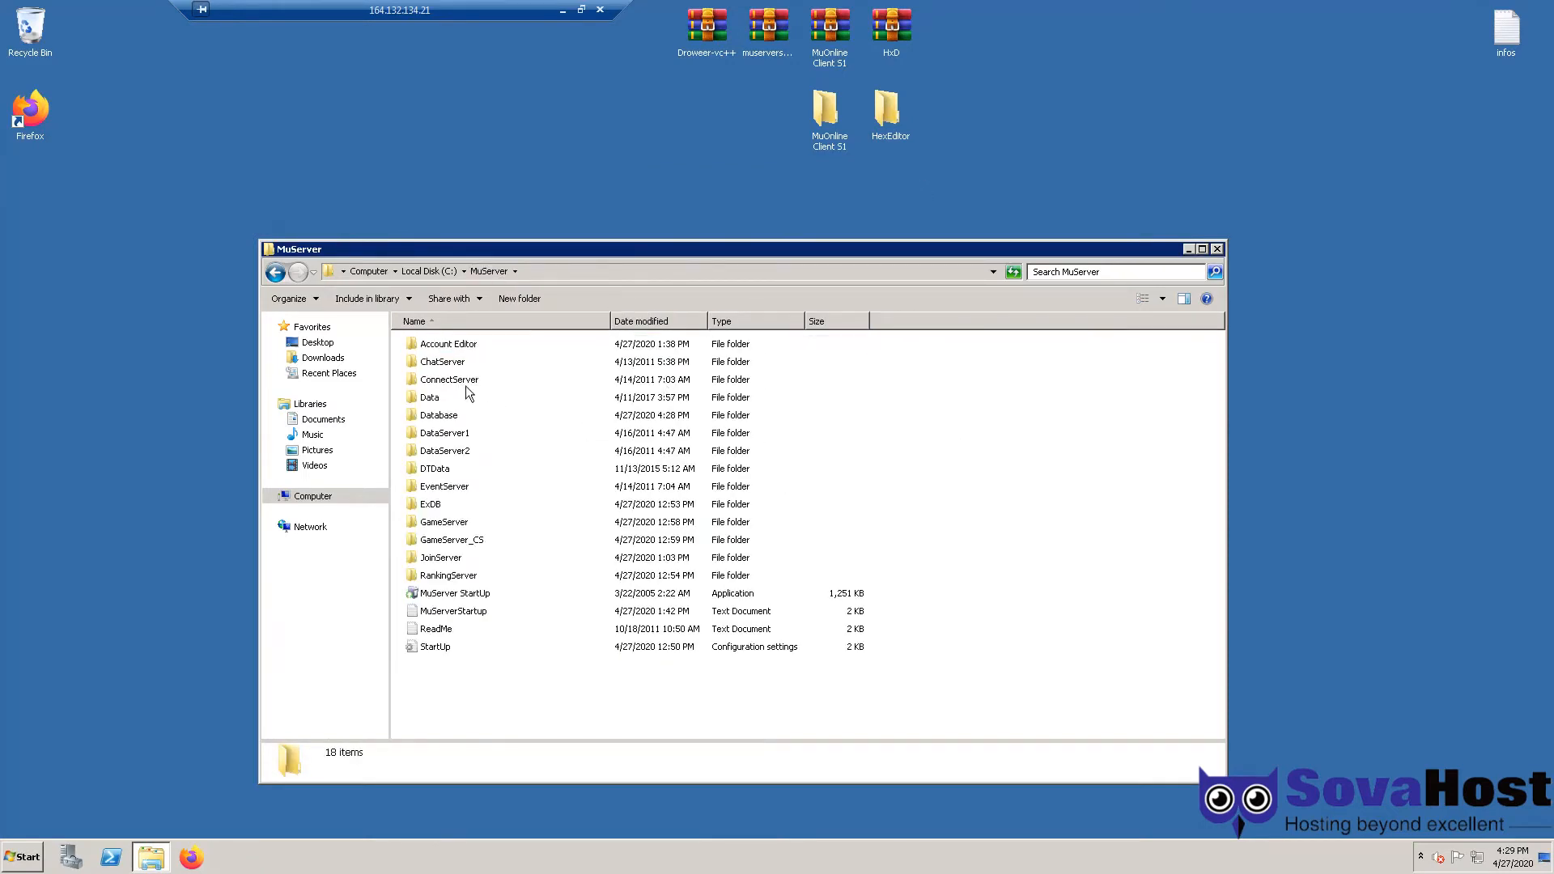
- Open the SQLConnect settings file from MuServer's DTData folder in Notepad
left_click(473, 387)
left_click(451, 438)
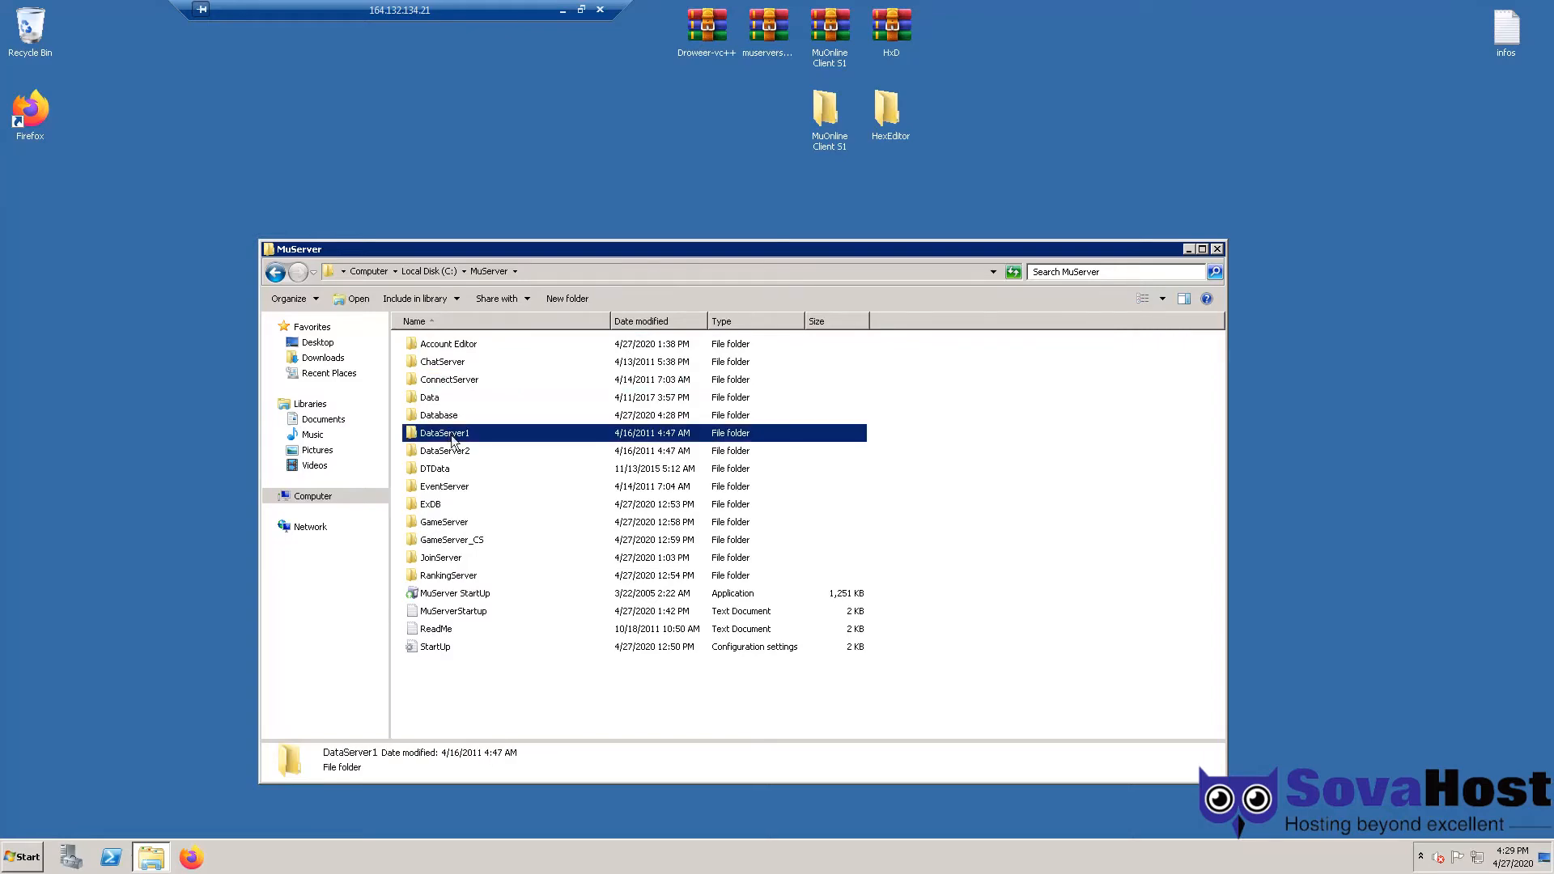
double_click(460, 470)
scroll(572, 531, "down", 2)
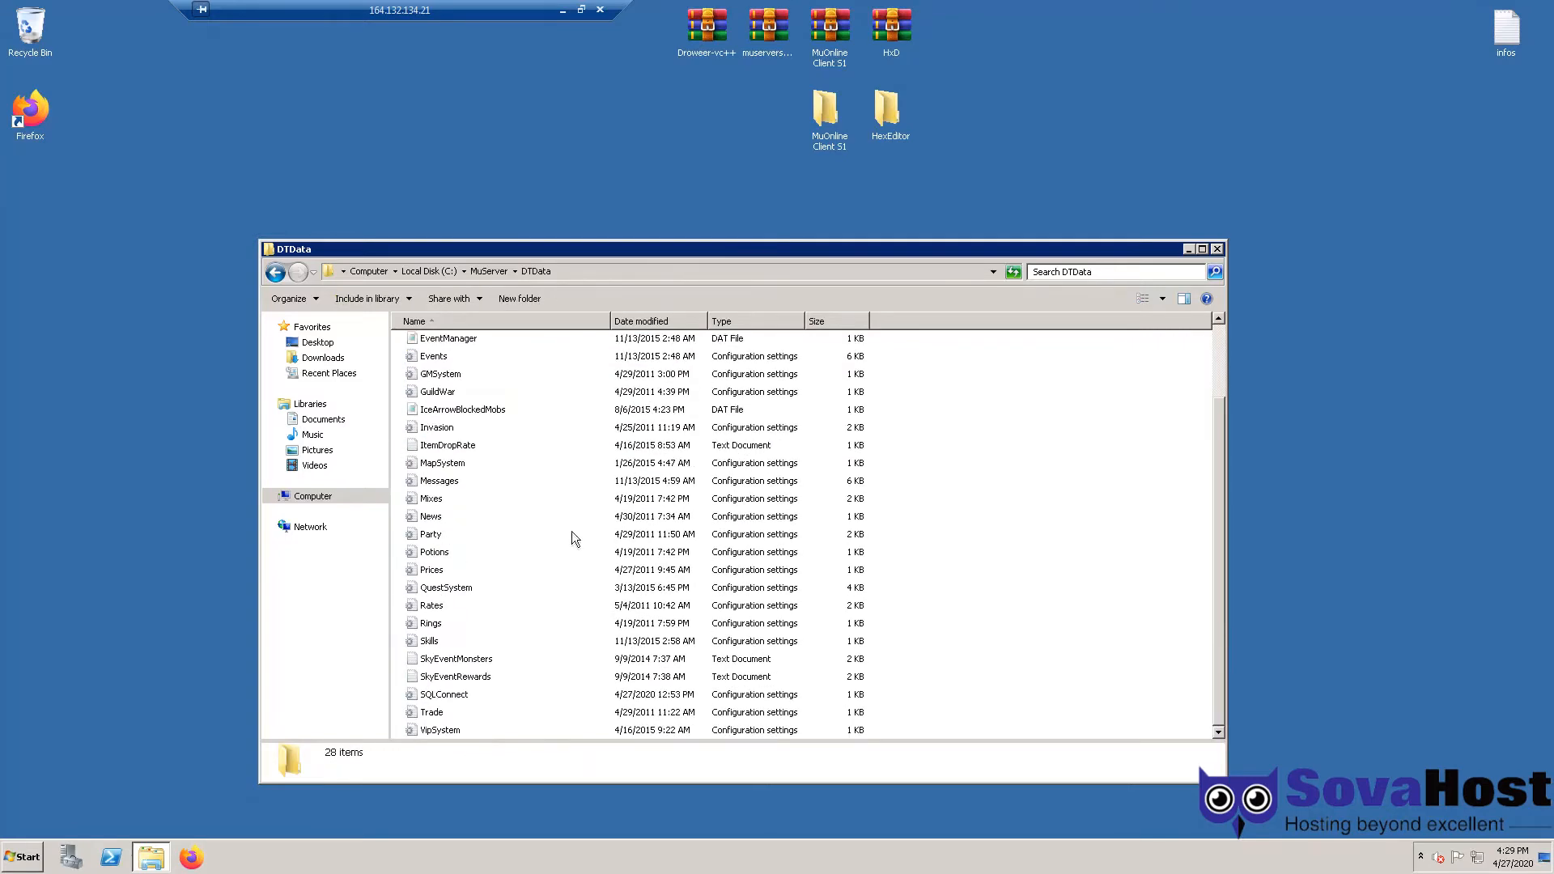
scroll(536, 275, "up", 2)
scroll(537, 275, "down", 2)
left_click(444, 713)
double_click(445, 696)
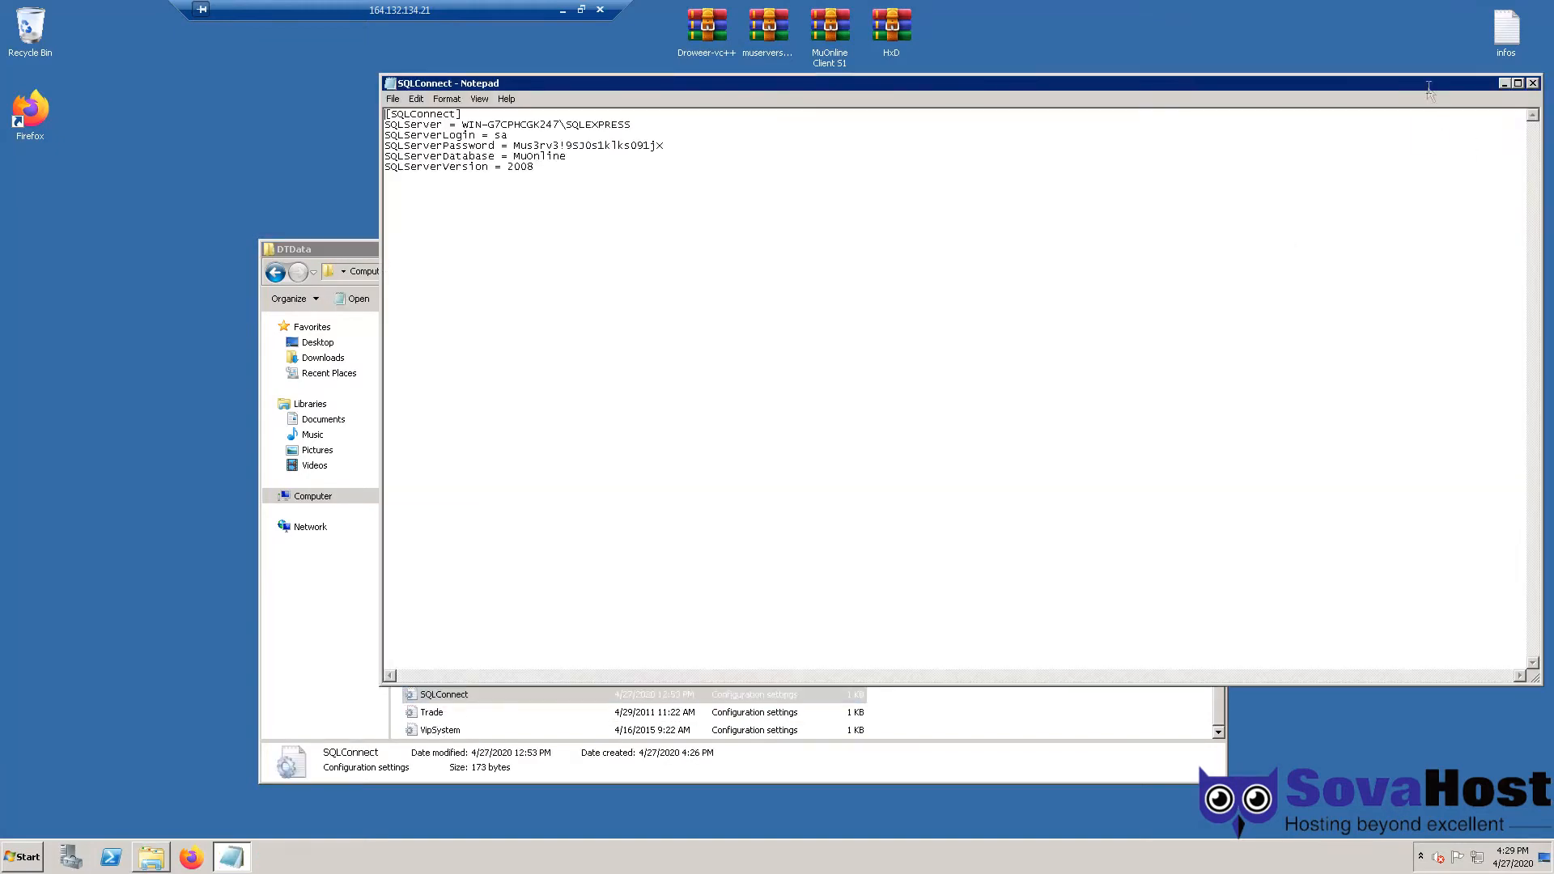
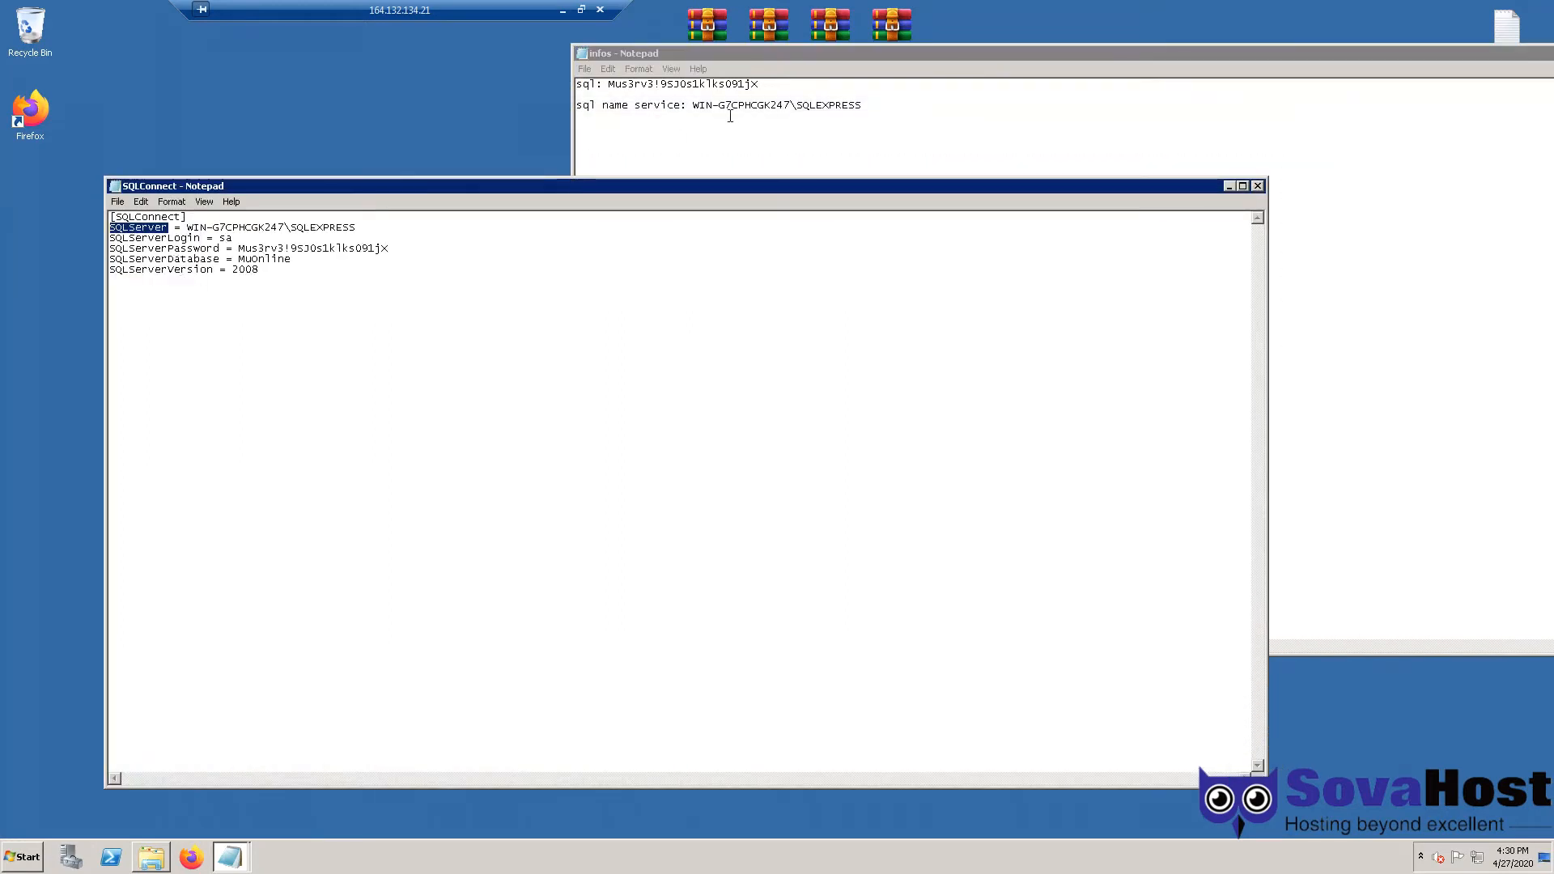
- Select the instance name WIN-G7CPHCGK247\SQLEXPRESS in the infos Notepad notes
double_click(715, 106)
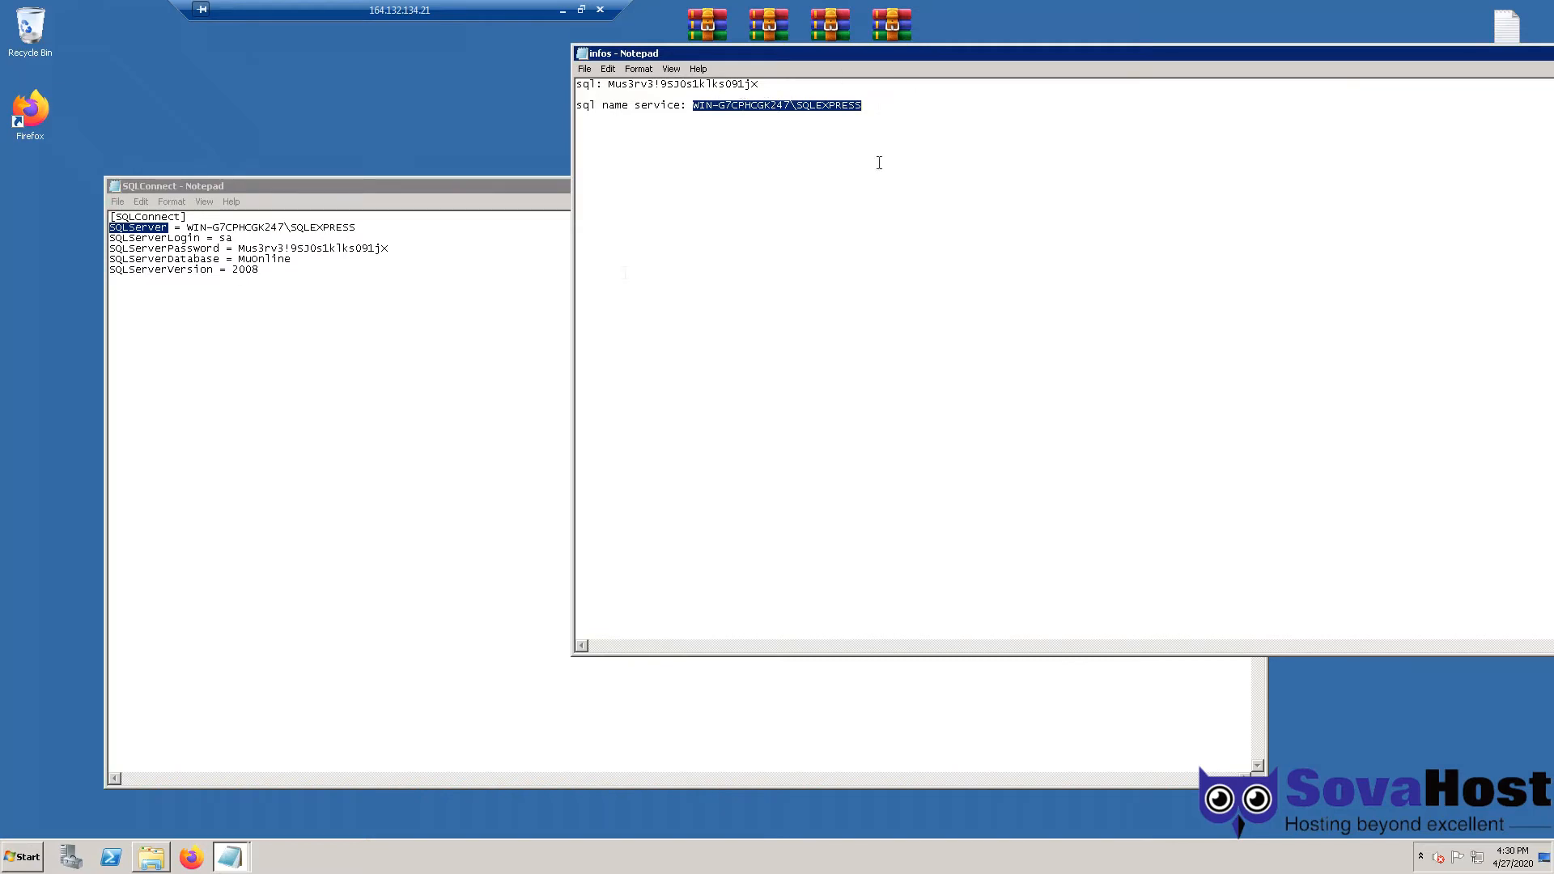
left_click(22, 856)
- Launch SQL Server Management Studio, verify the server name ends in SQLEXPRESS, then dismiss Connect to Server
left_click(97, 545)
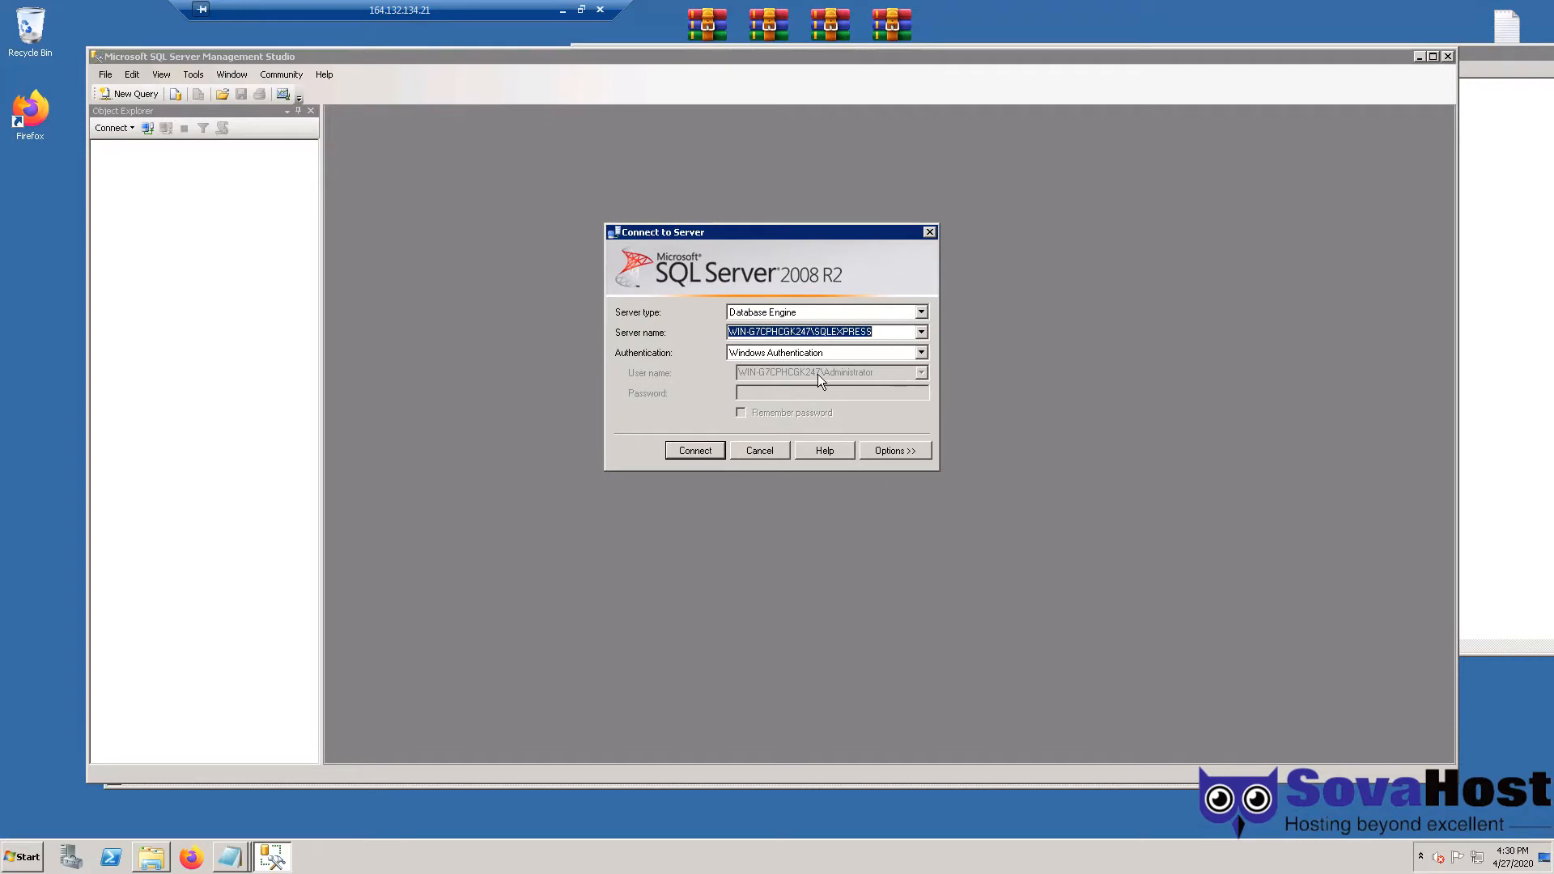
left_click_drag(814, 331, 866, 378)
key("Escape")
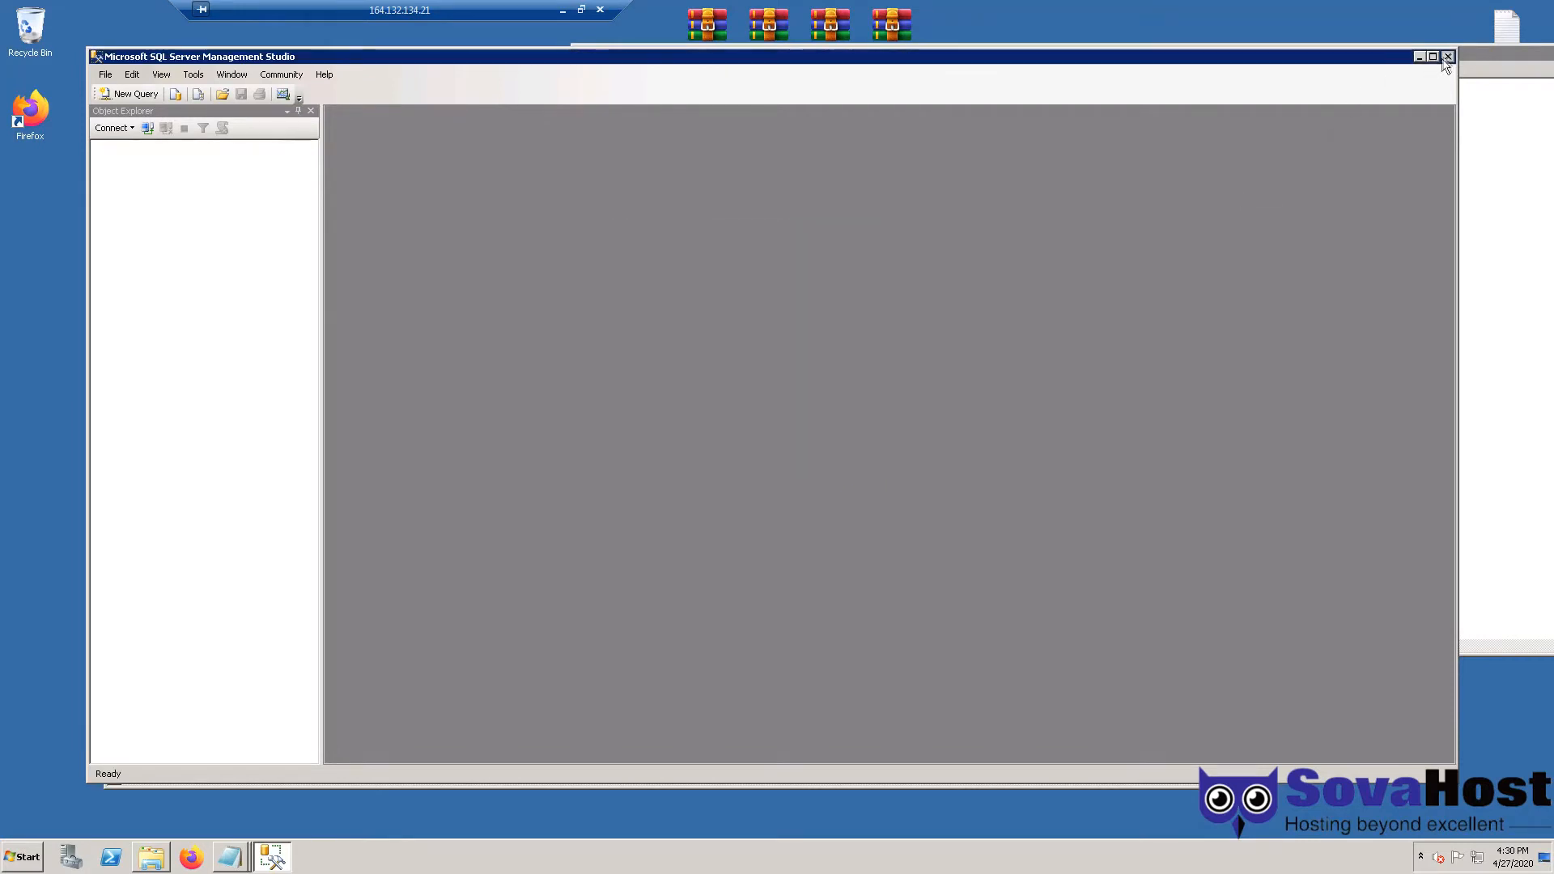
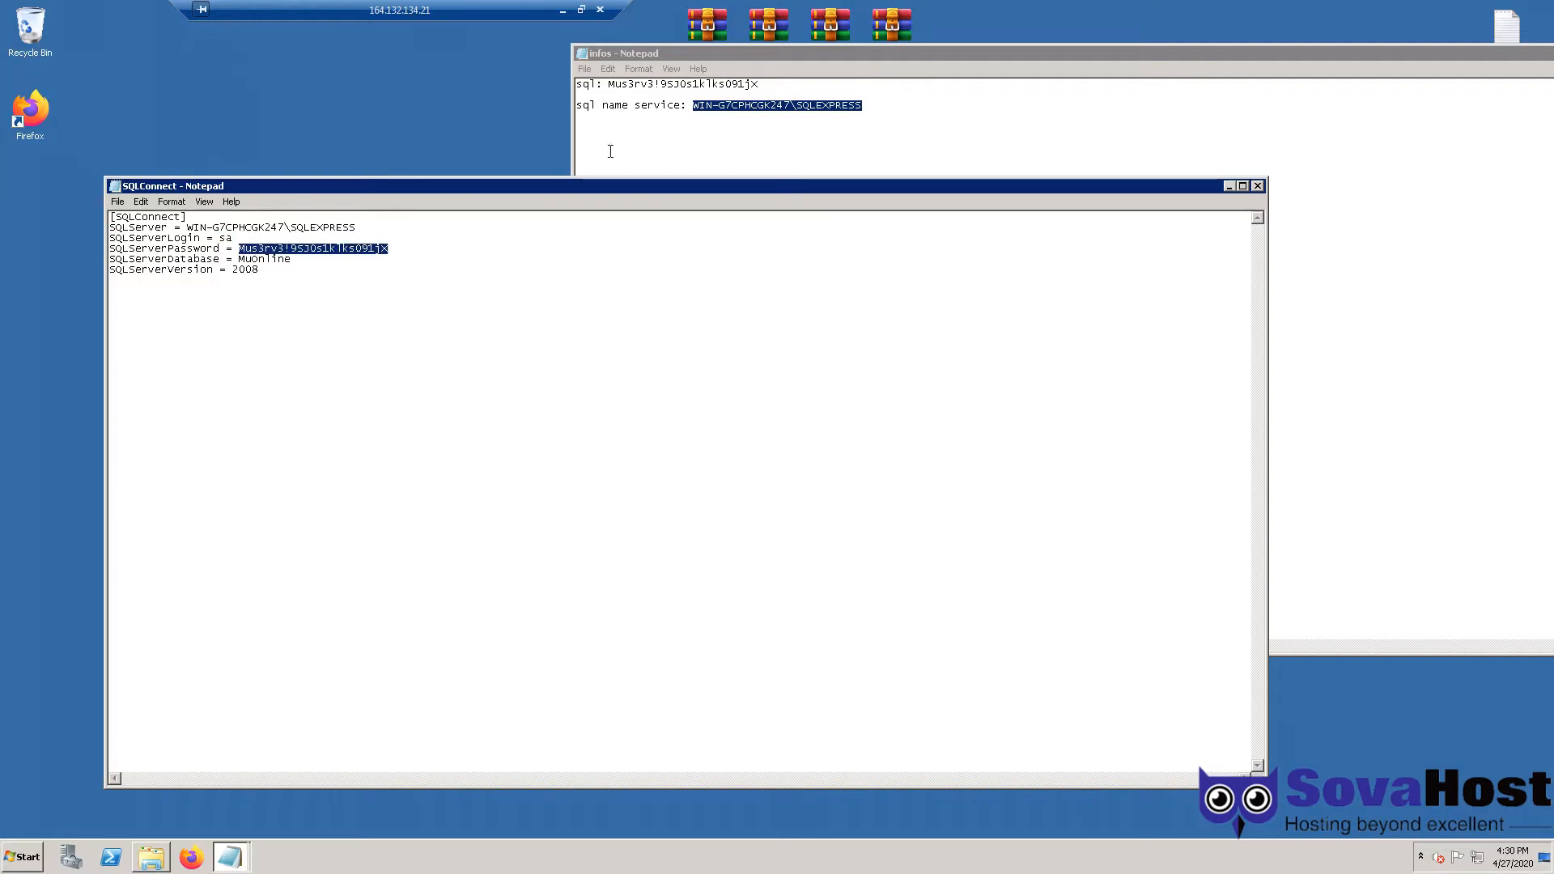
- Check SQLConnect's SQL password and MuOnline database against the infos notes, then close the file
left_click_drag(608, 84, 801, 82)
left_click(265, 258)
double_click(265, 258)
left_click(258, 269)
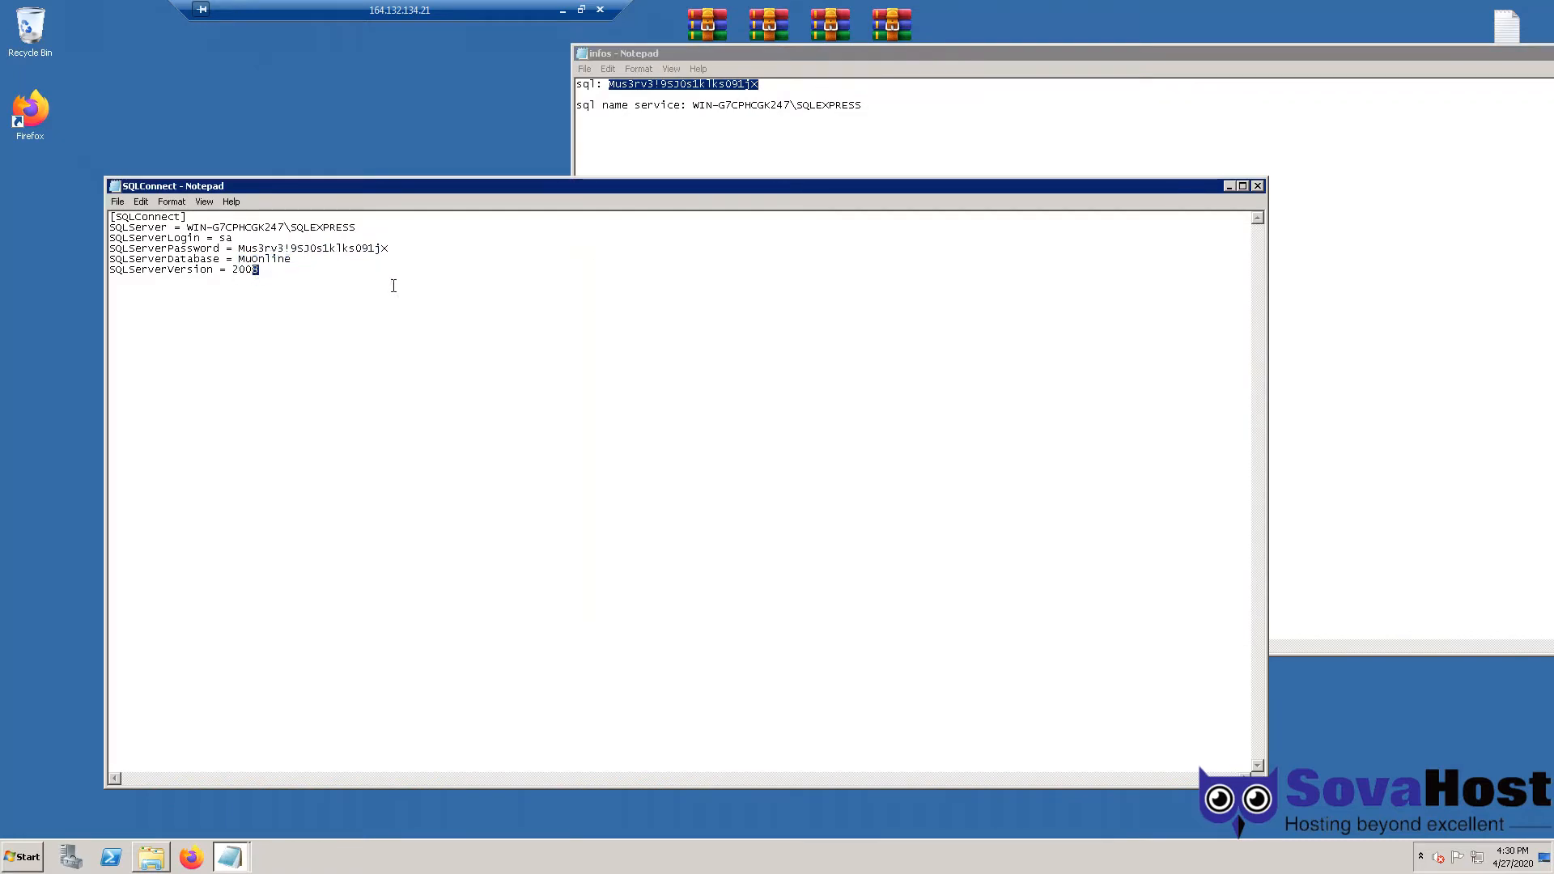
left_click(1258, 185)
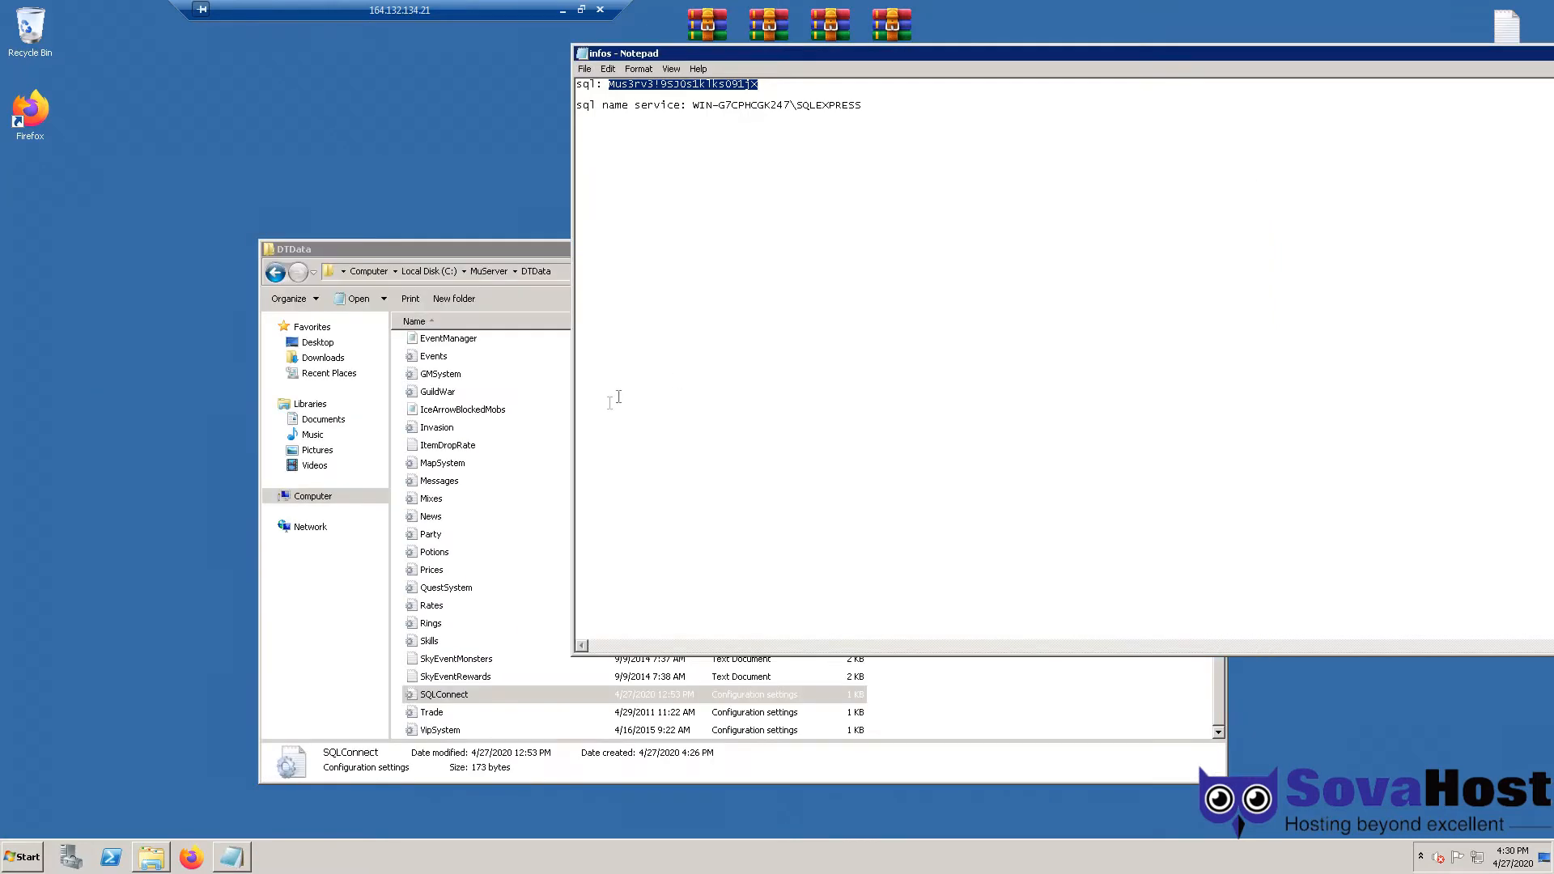
- Go from DTData back to MuServer and open EventServer\Data\svconfig in Notepad
left_click(526, 484)
key("BackSpace")
left_click(509, 481)
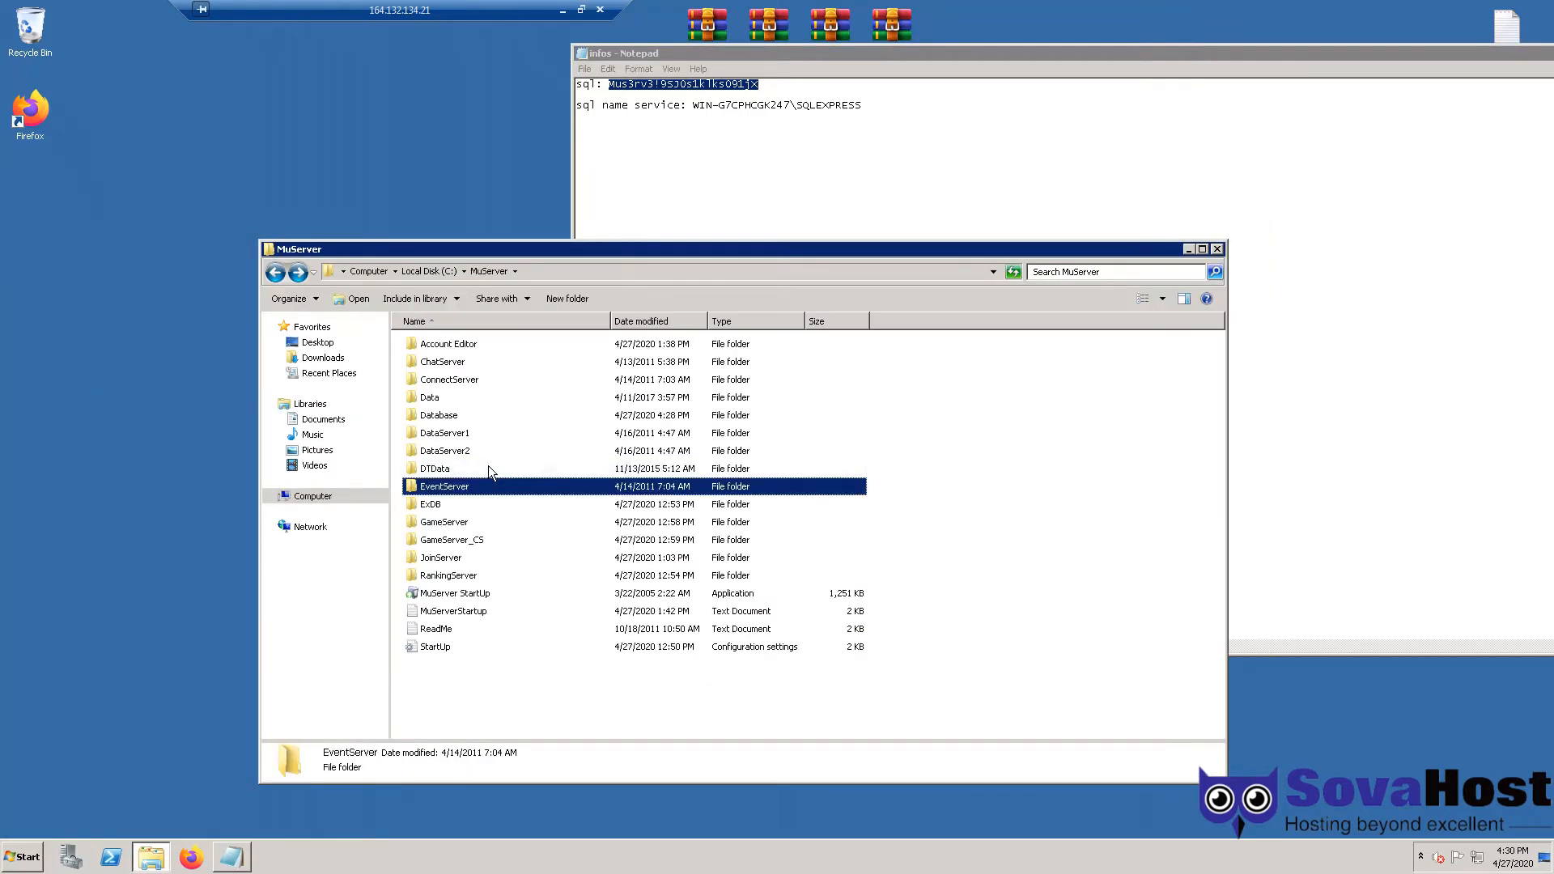
key("Return")
double_click(445, 347)
double_click(455, 377)
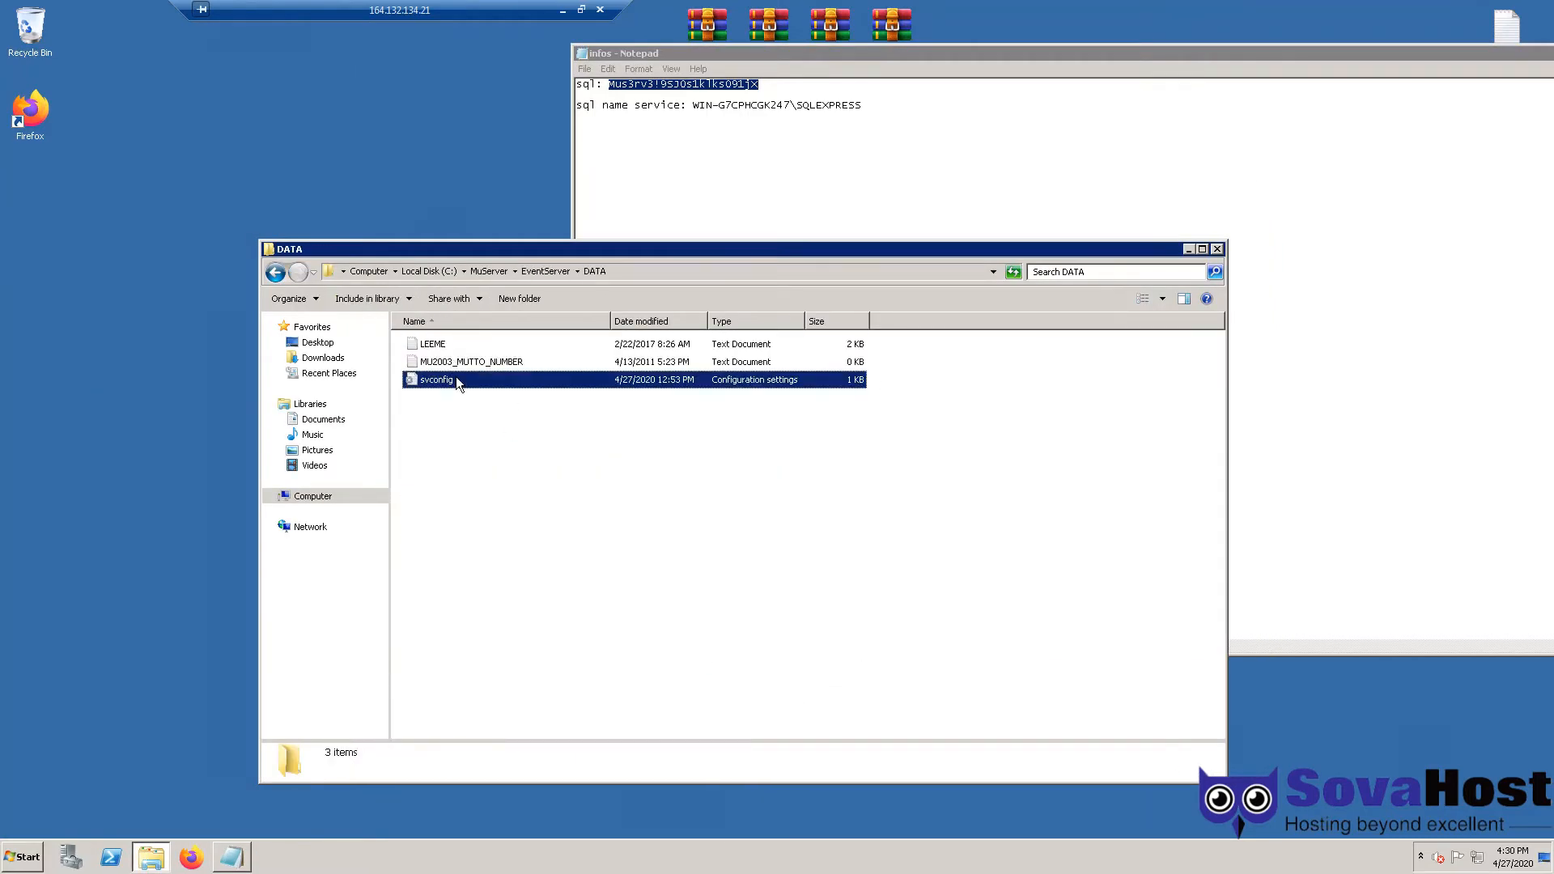
- Inspect svconfig's SQL password and its MuOnline data source name
left_click_drag(200, 313, 360, 315)
mouse_move(249, 290)
left_mouse_down()
mouse_move(196, 293)
mouse_move(246, 293)
left_mouse_up()
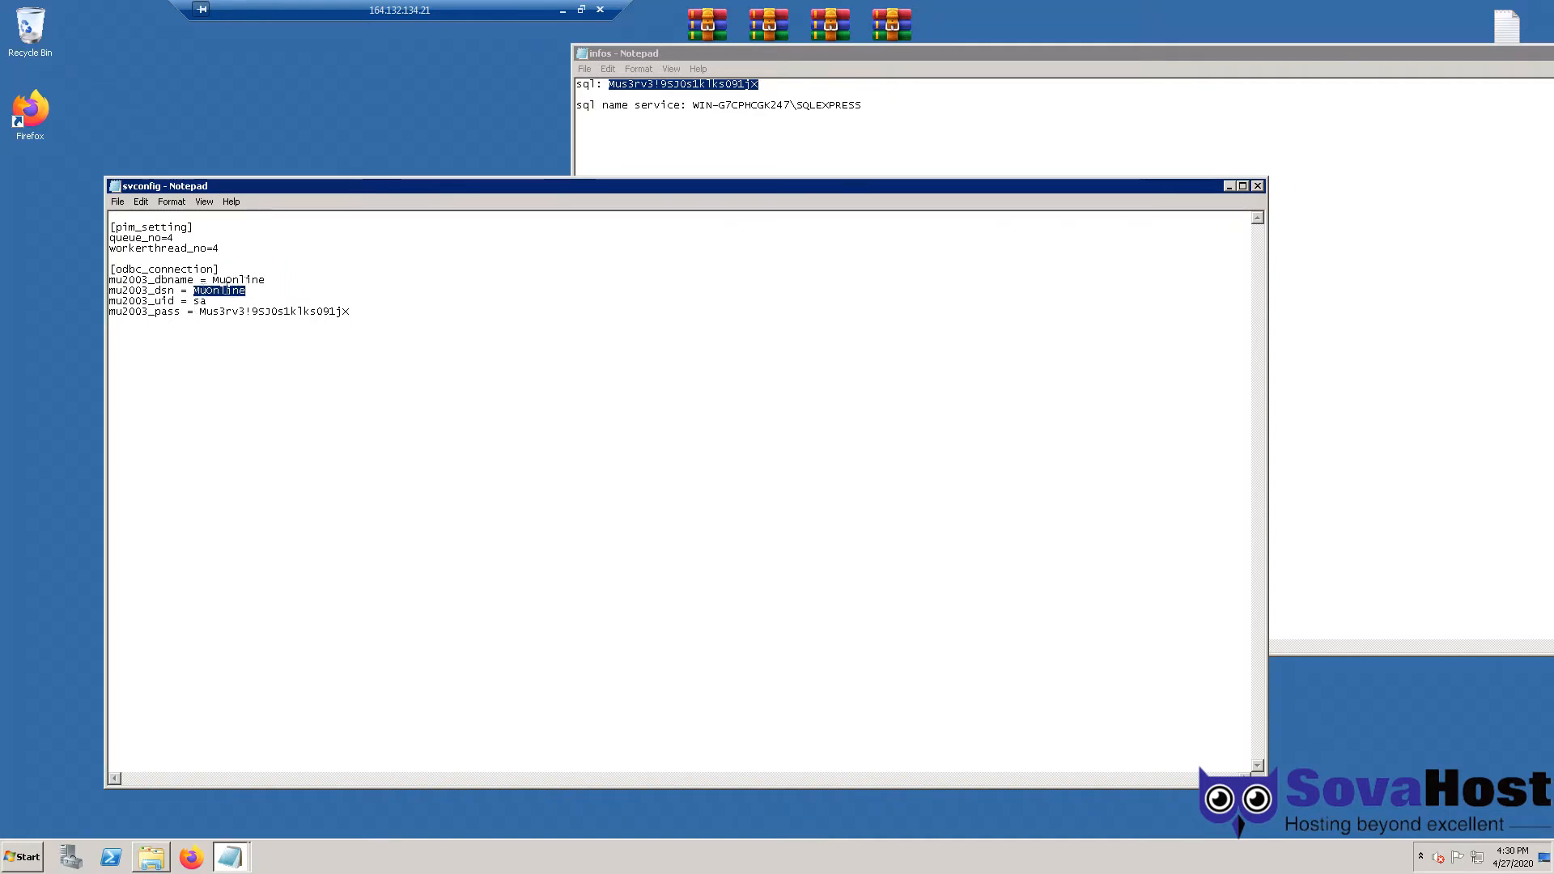
left_click_drag(194, 293, 263, 293)
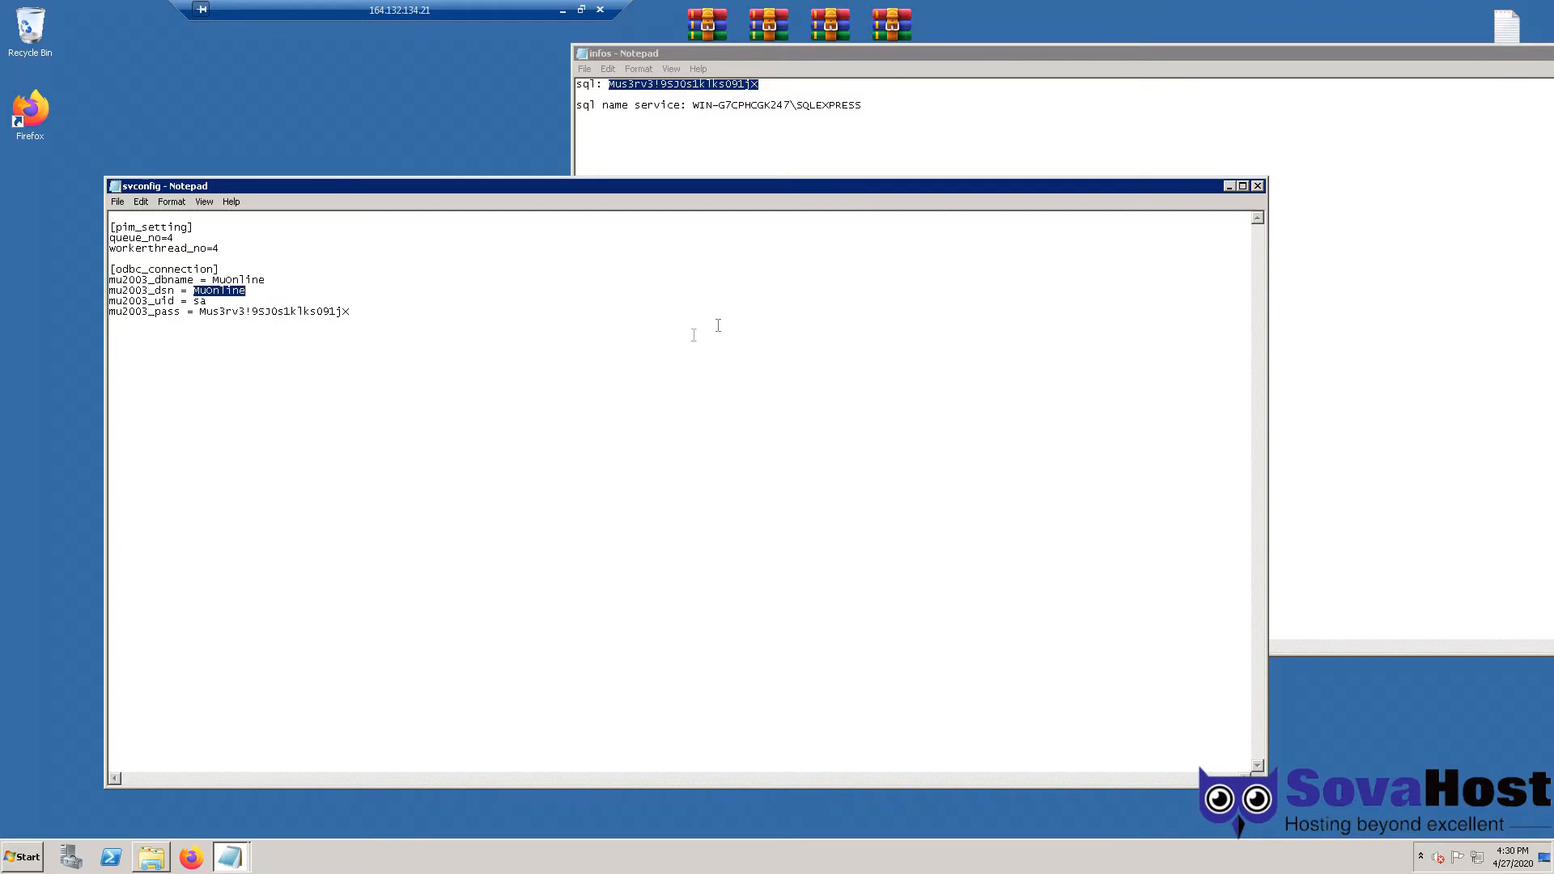
left_click_drag(199, 292, 247, 292)
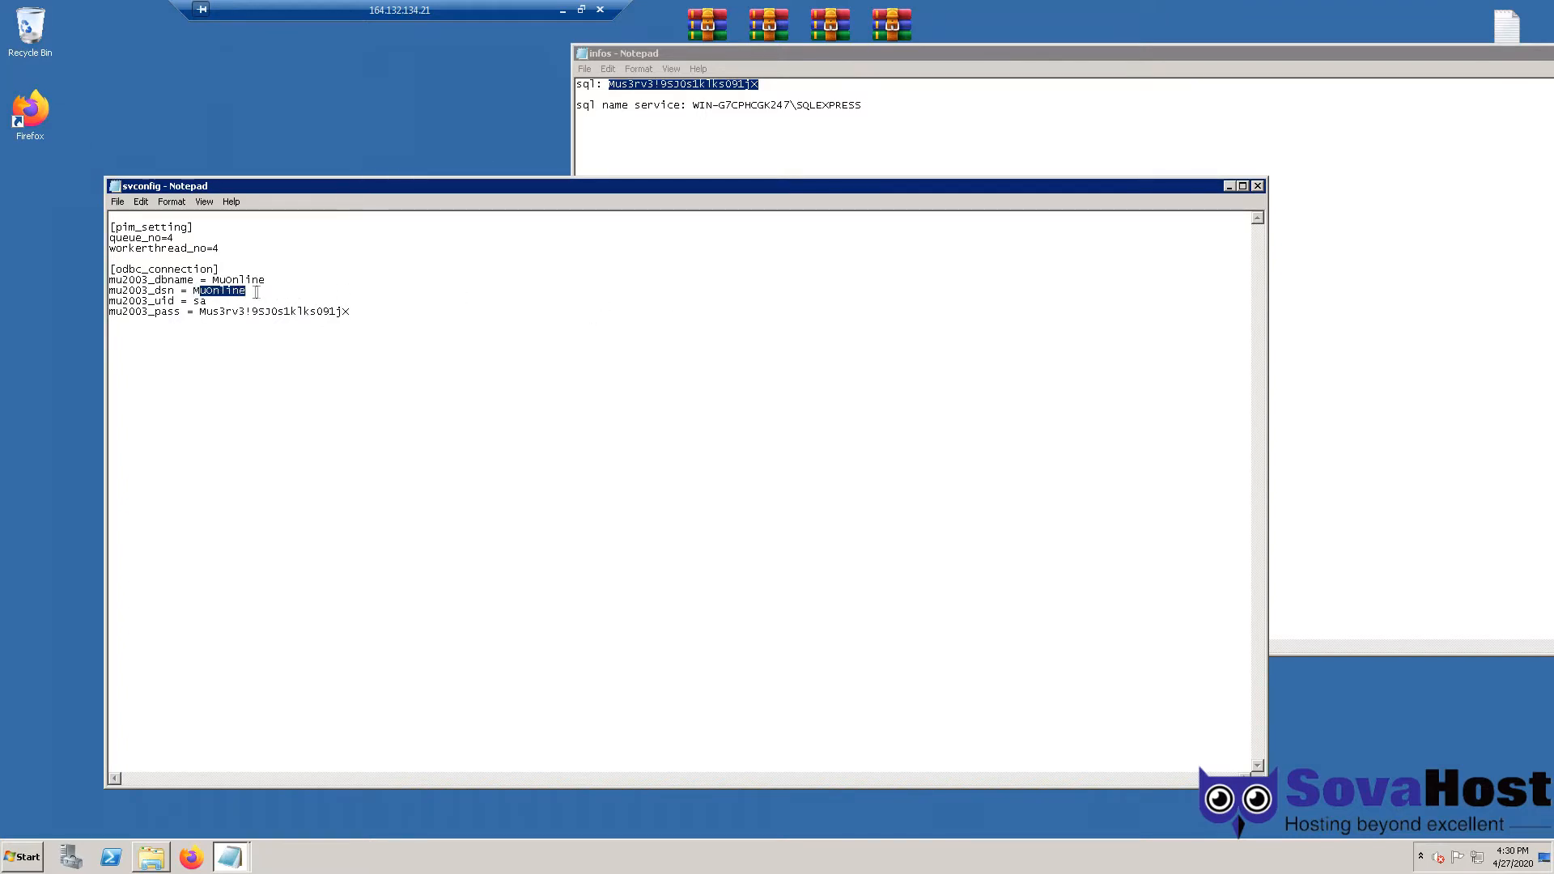
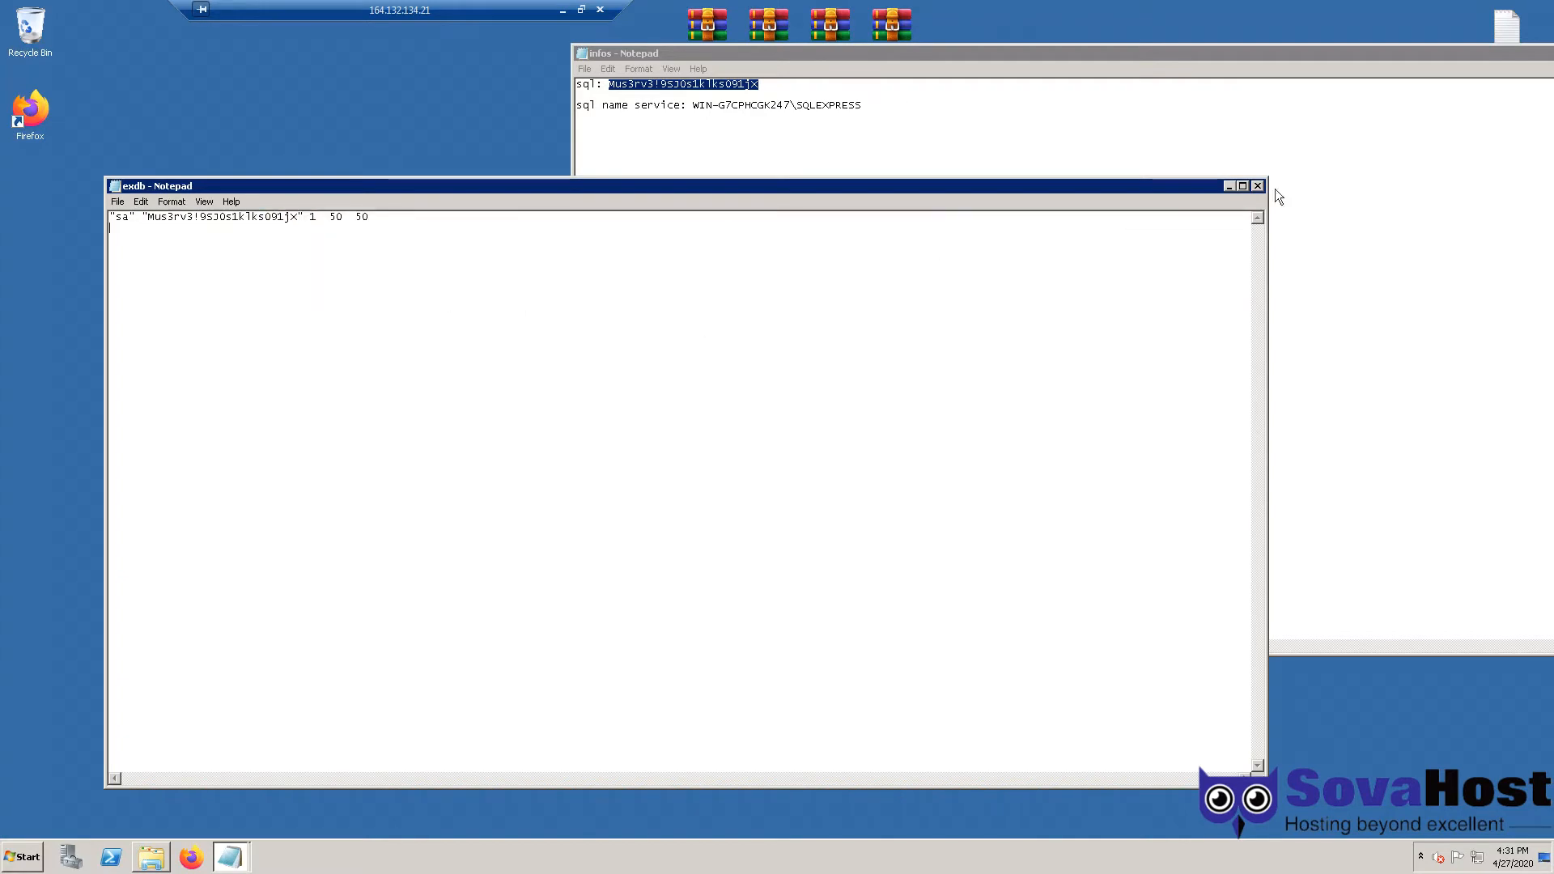
- Close the exdb notes and browse the GameServer, JoinServer and RankingServer folders
left_click(1257, 186)
key("BackSpace")
key("Down")
key("Return")
key("BackSpace")
key("Down")
key("Down")
key("Return")
key("BackSpace")
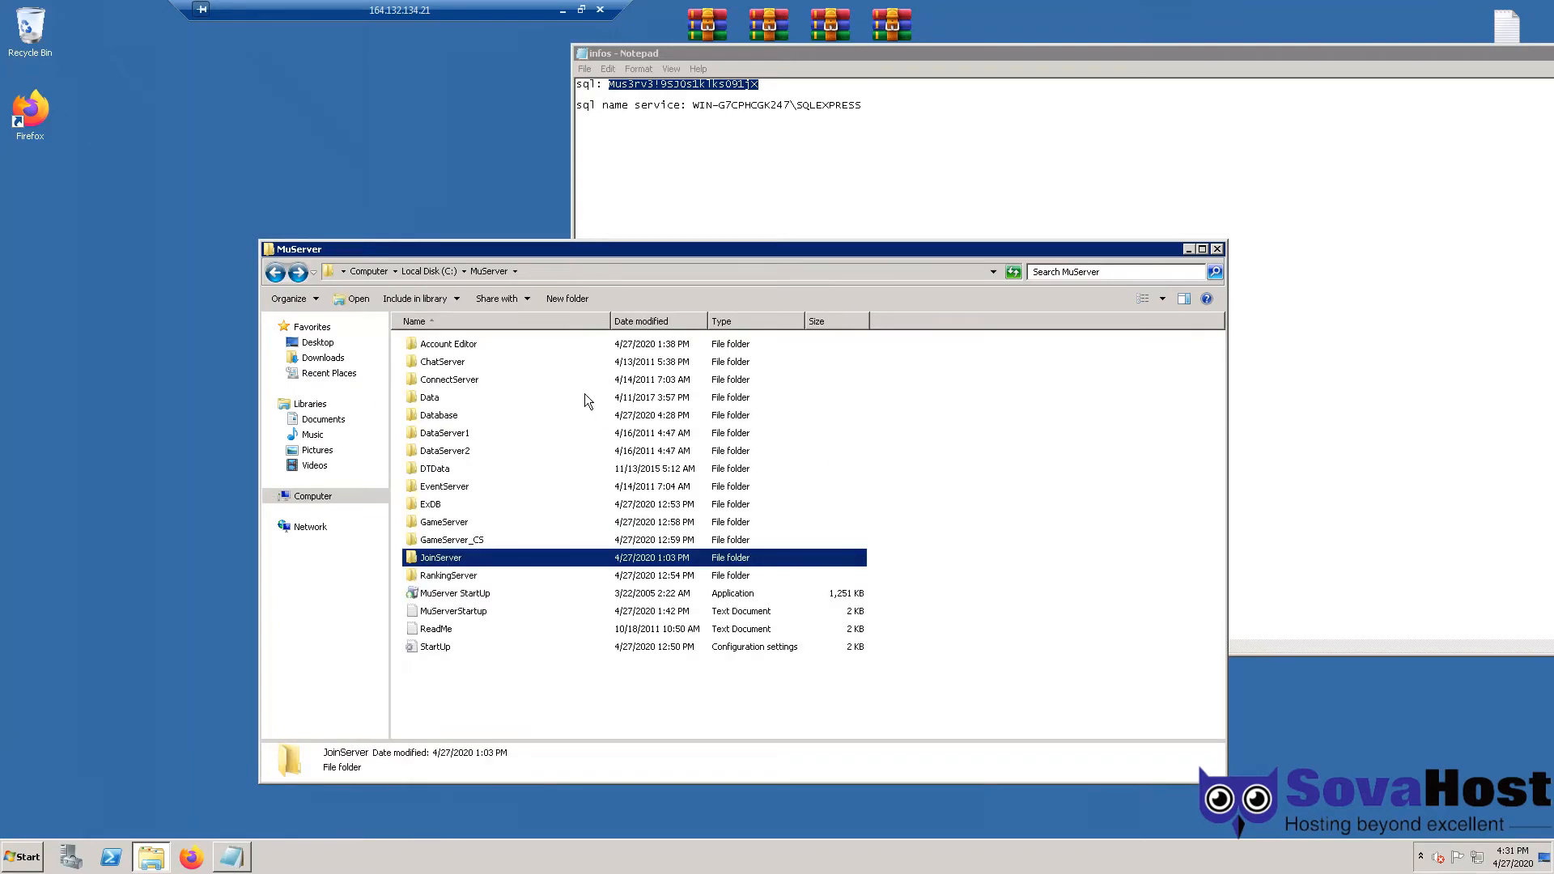
key("Down")
key("Return")
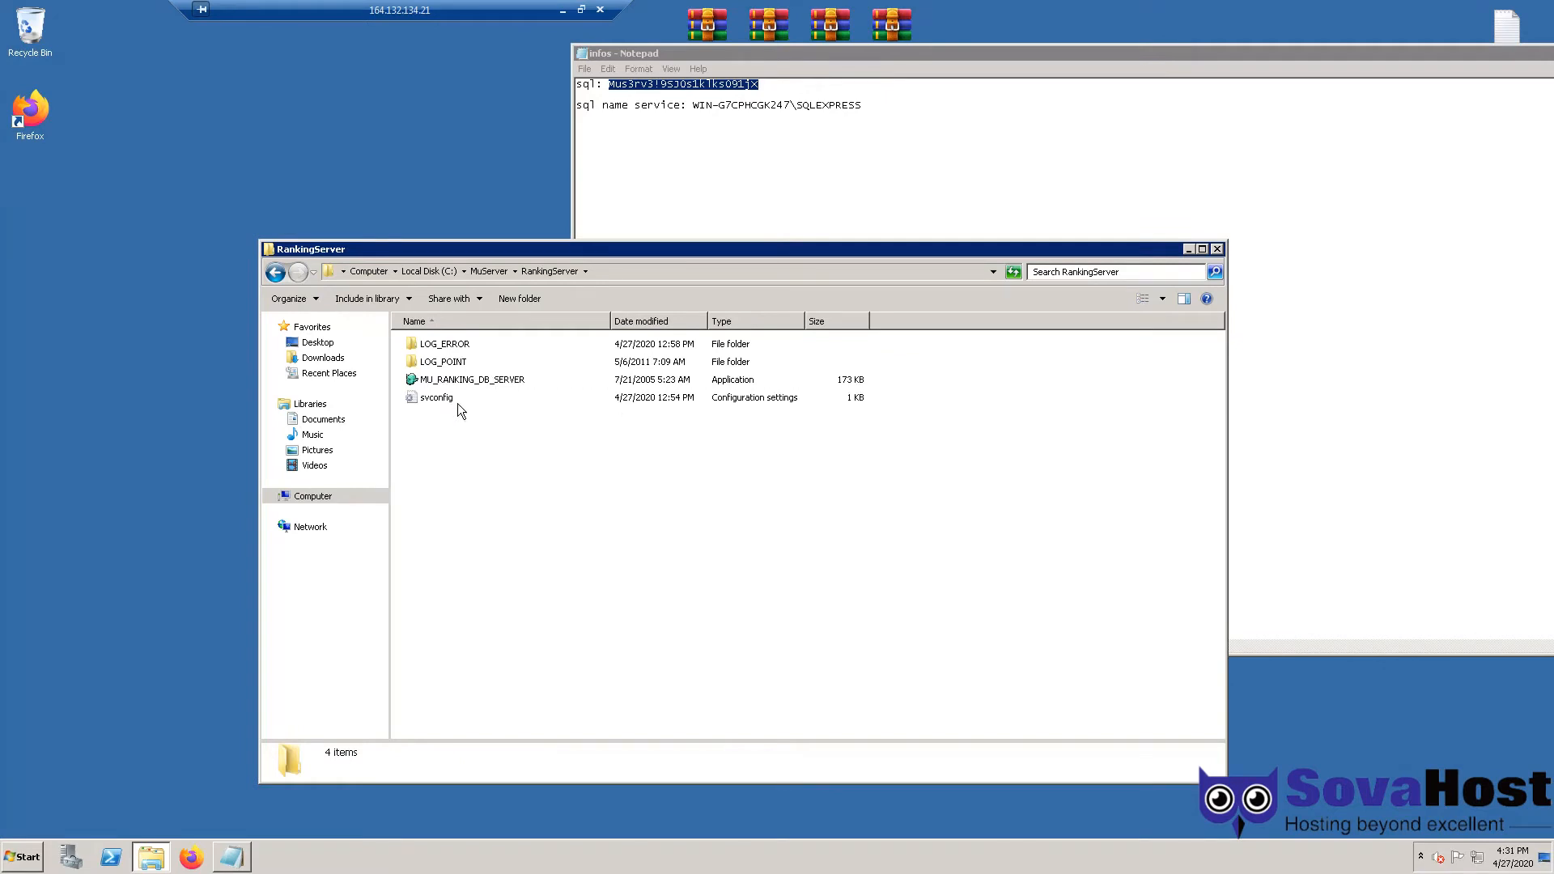
- In RankingServer's svconfig, check the MuOnline data source and odbc_pass password, then close it
double_click(459, 403)
double_click(173, 249)
left_click(176, 273)
left_click_drag(194, 274, 328, 273)
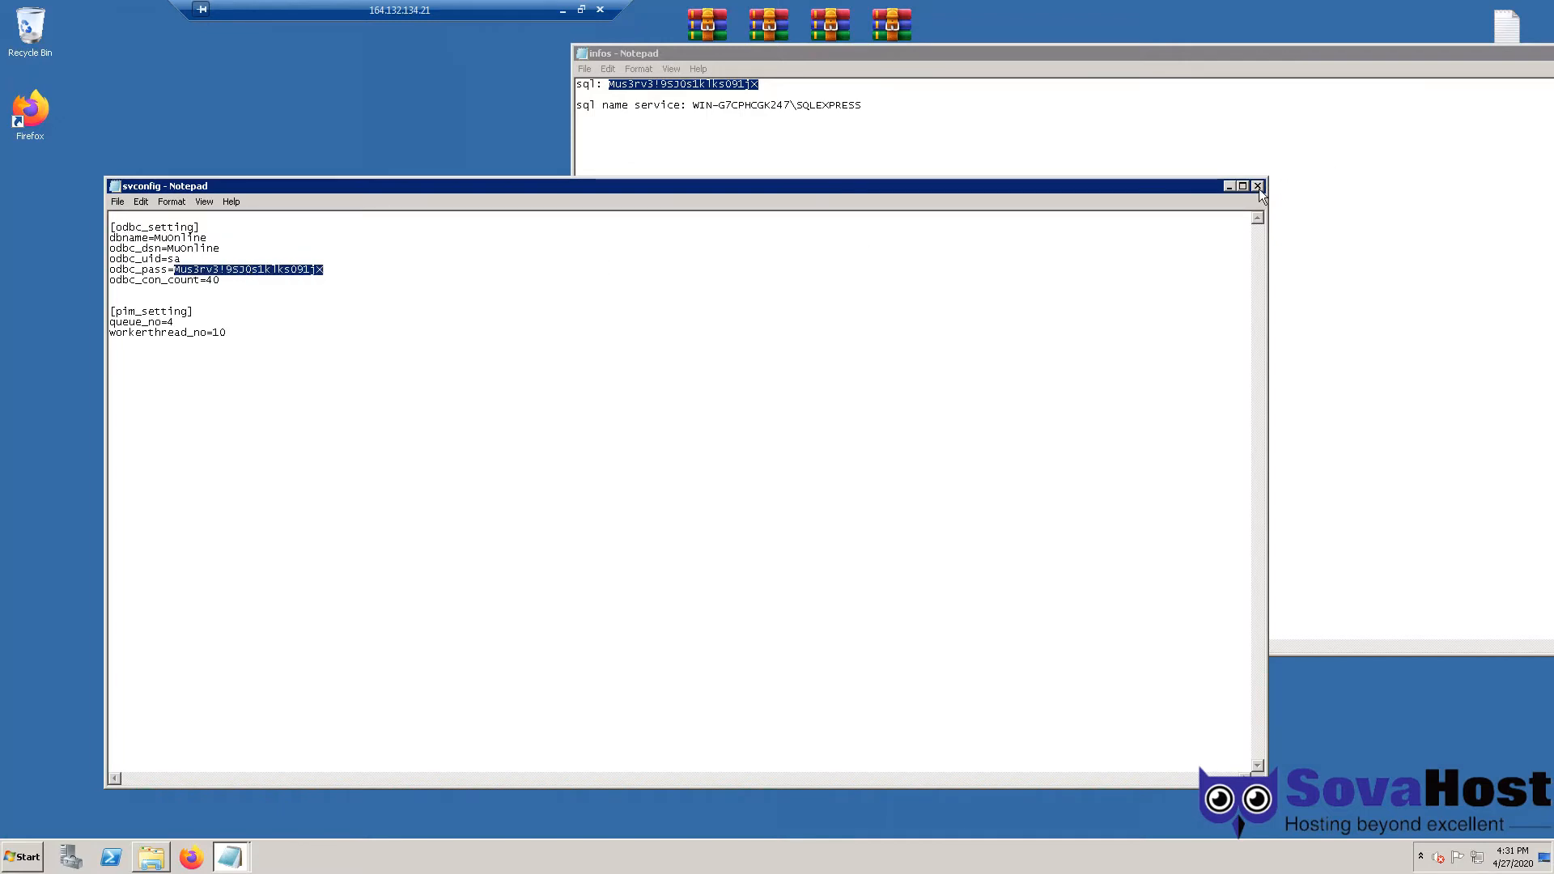
left_click(1258, 186)
- Return to the MuServer folder and select all its items
key("BackSpace")
left_click(1034, 493)
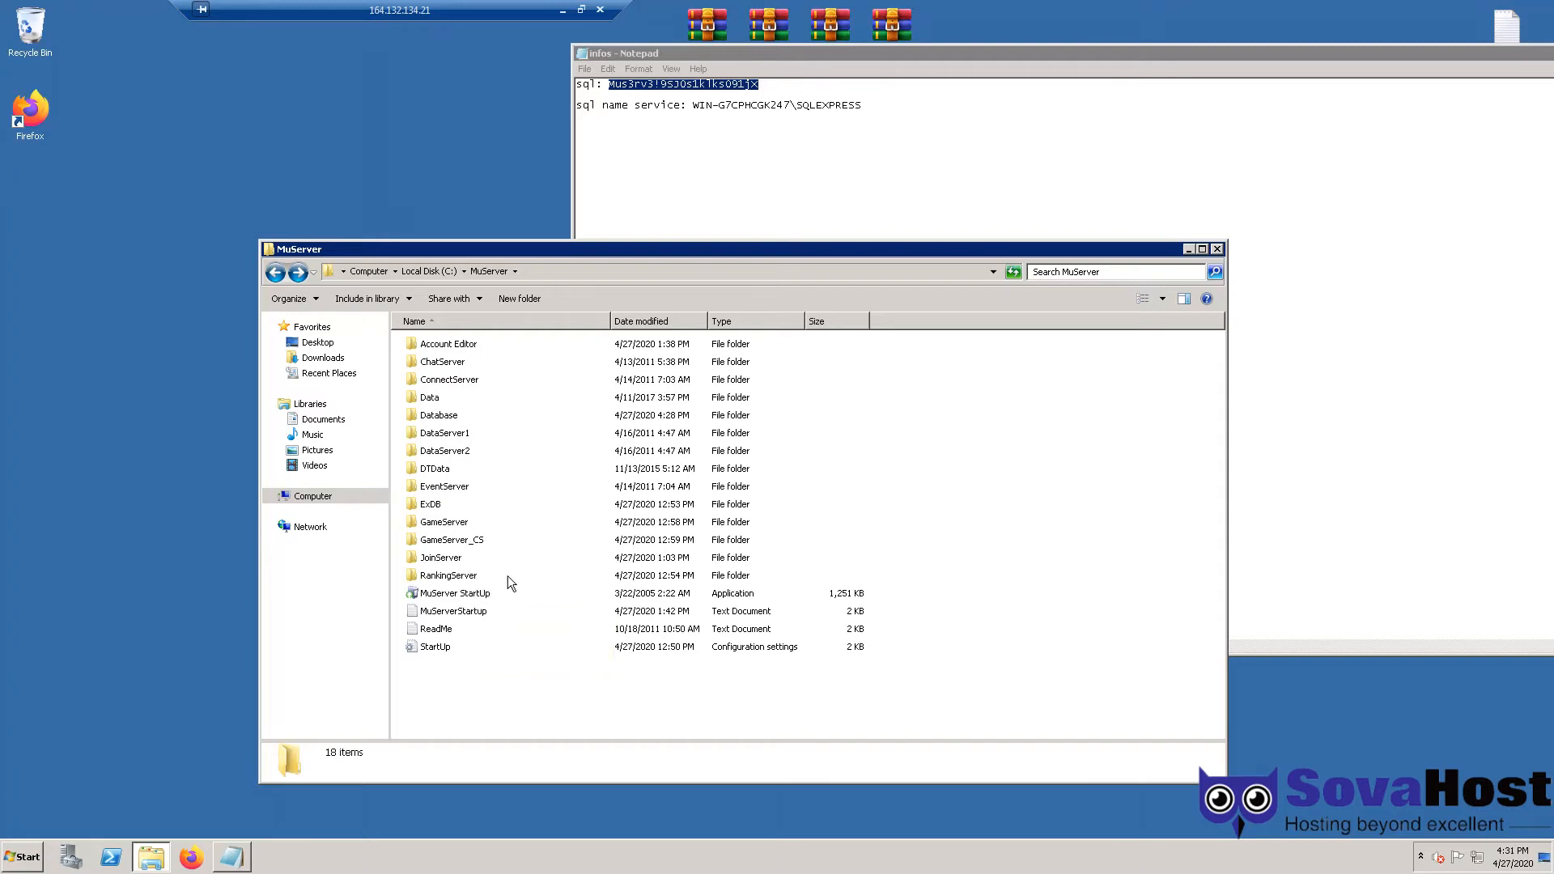
left_click_drag(599, 684, 405, 336)
- Launch MuServer StartUp and allow the data servers, ConnectServer, JoinServer and event server through the firewall
left_click(975, 405)
double_click(483, 595)
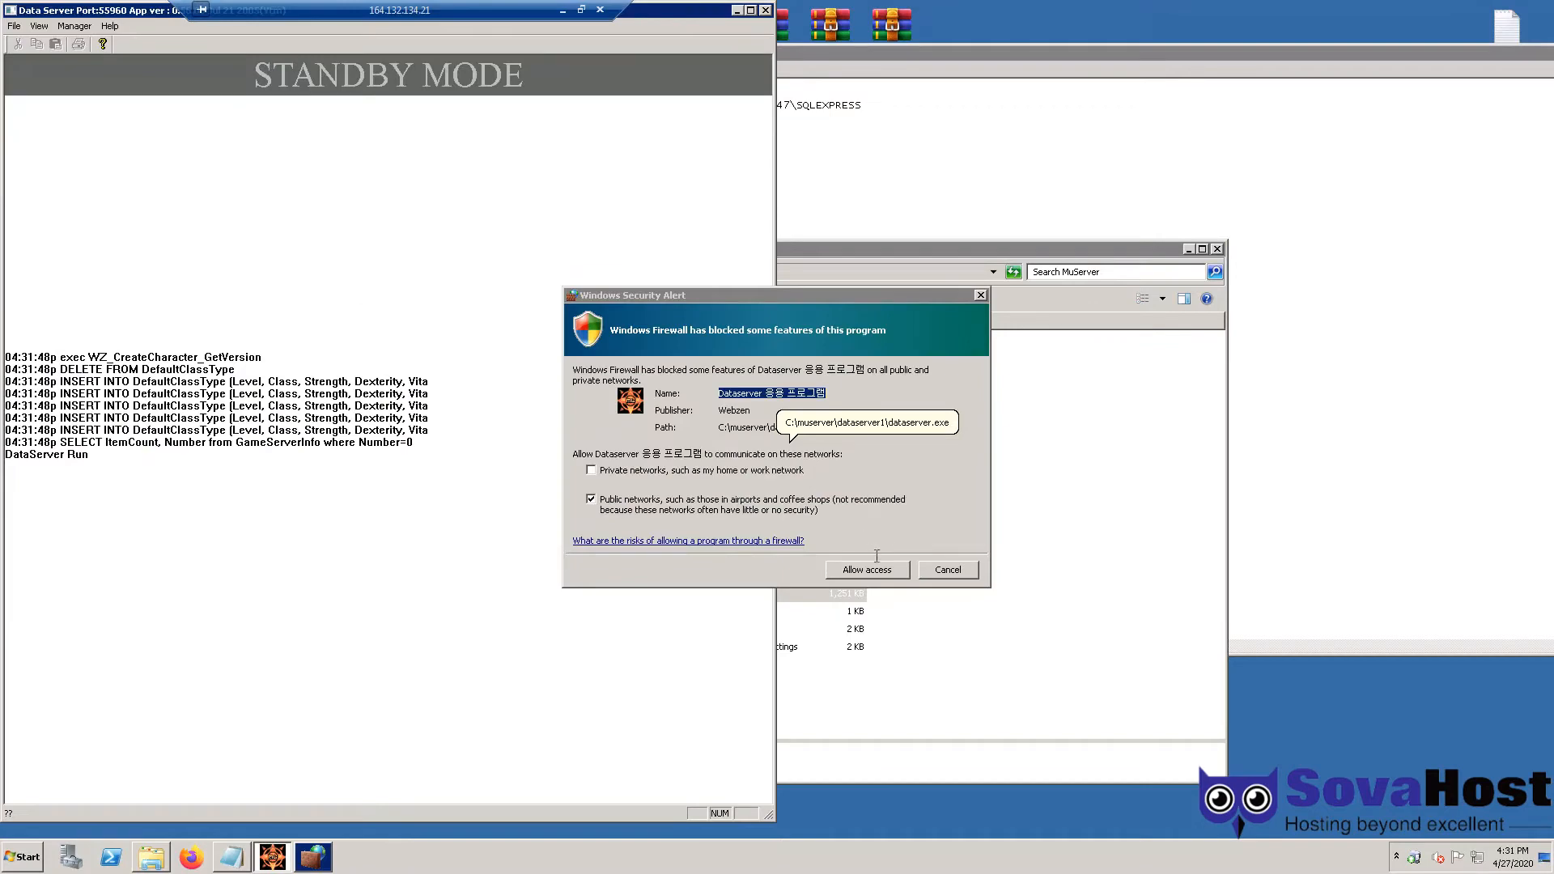
left_click(870, 571)
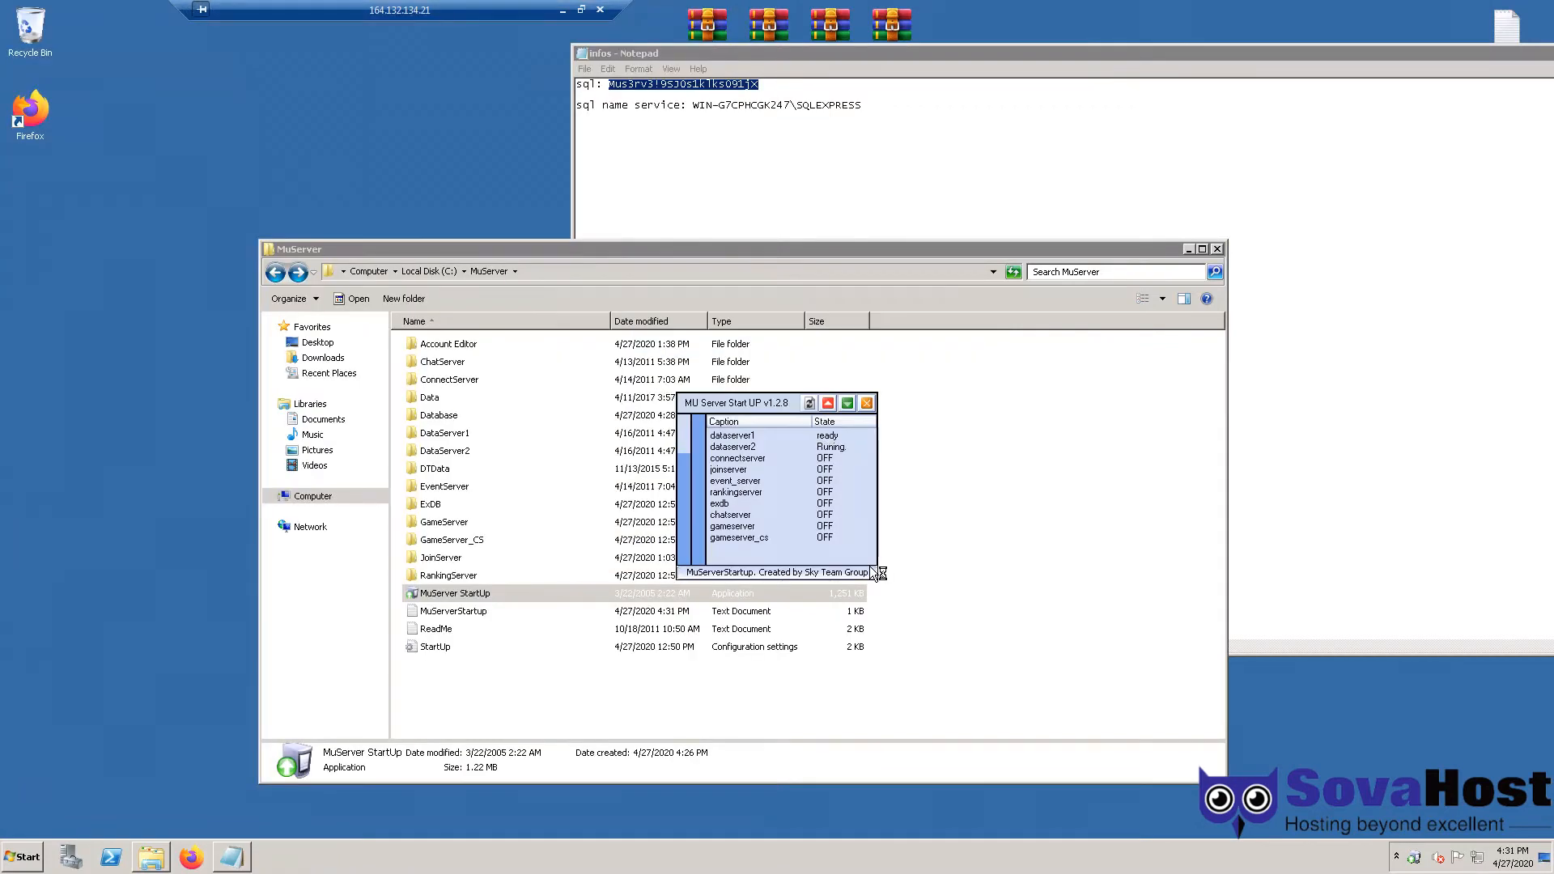
left_click(872, 572)
left_click(872, 572)
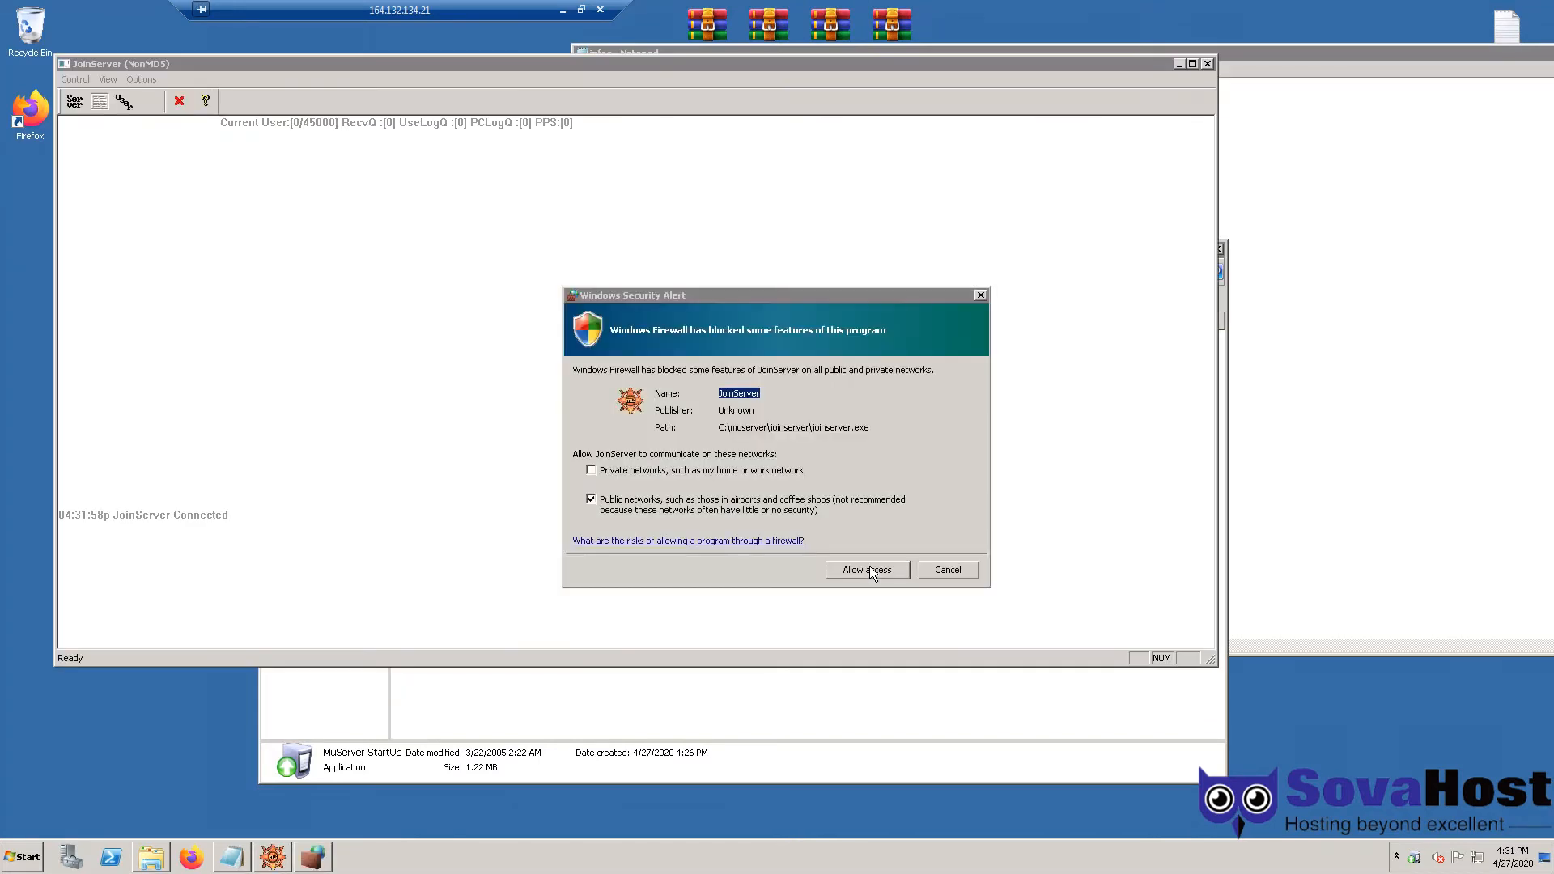
left_click(872, 572)
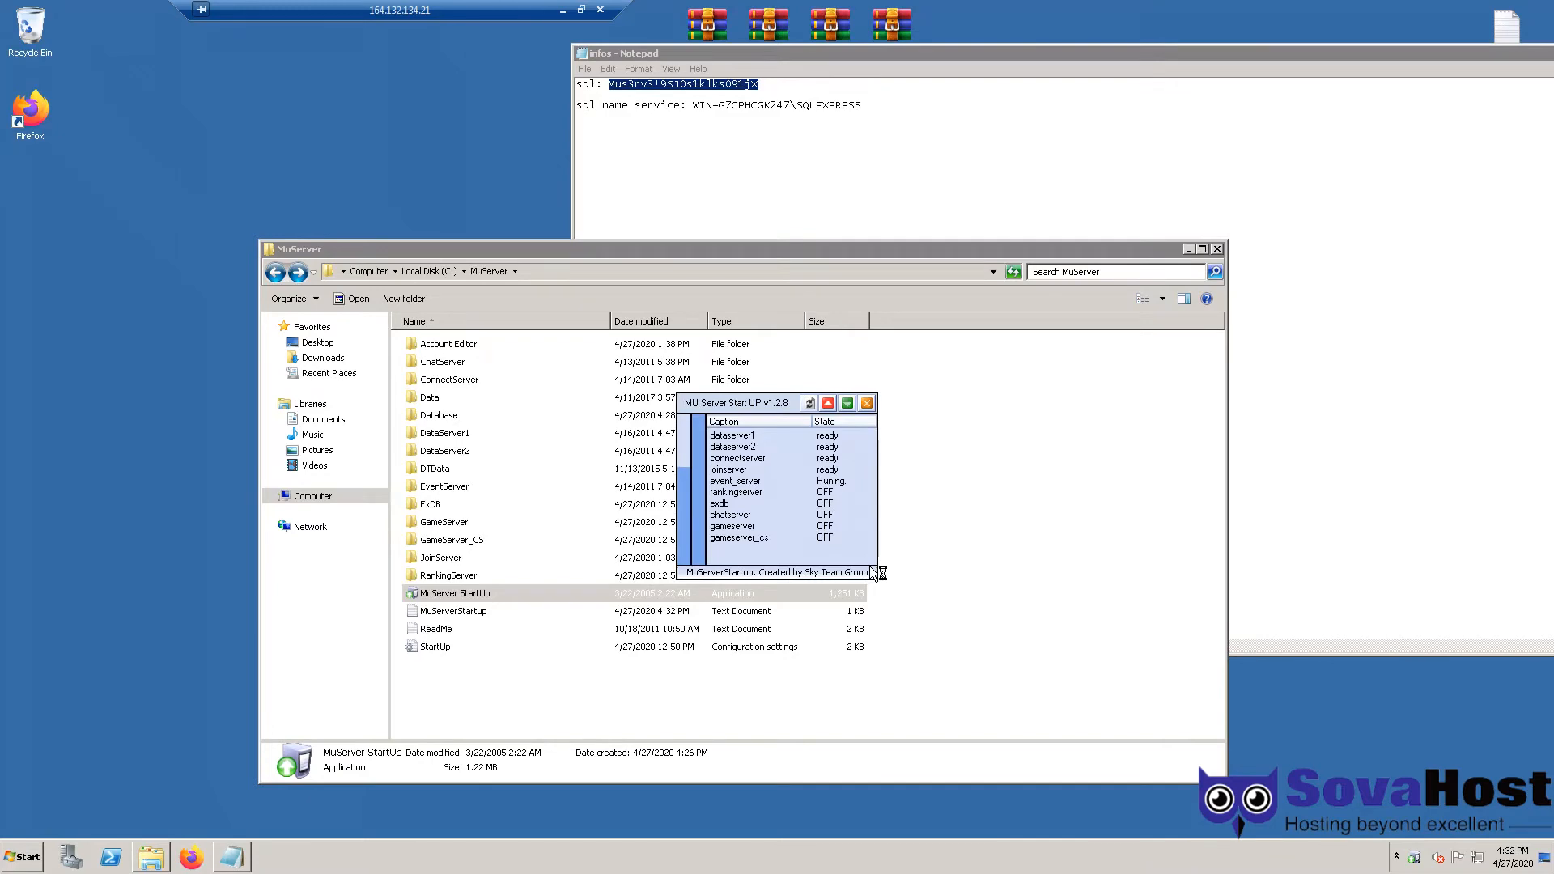
left_click(874, 573)
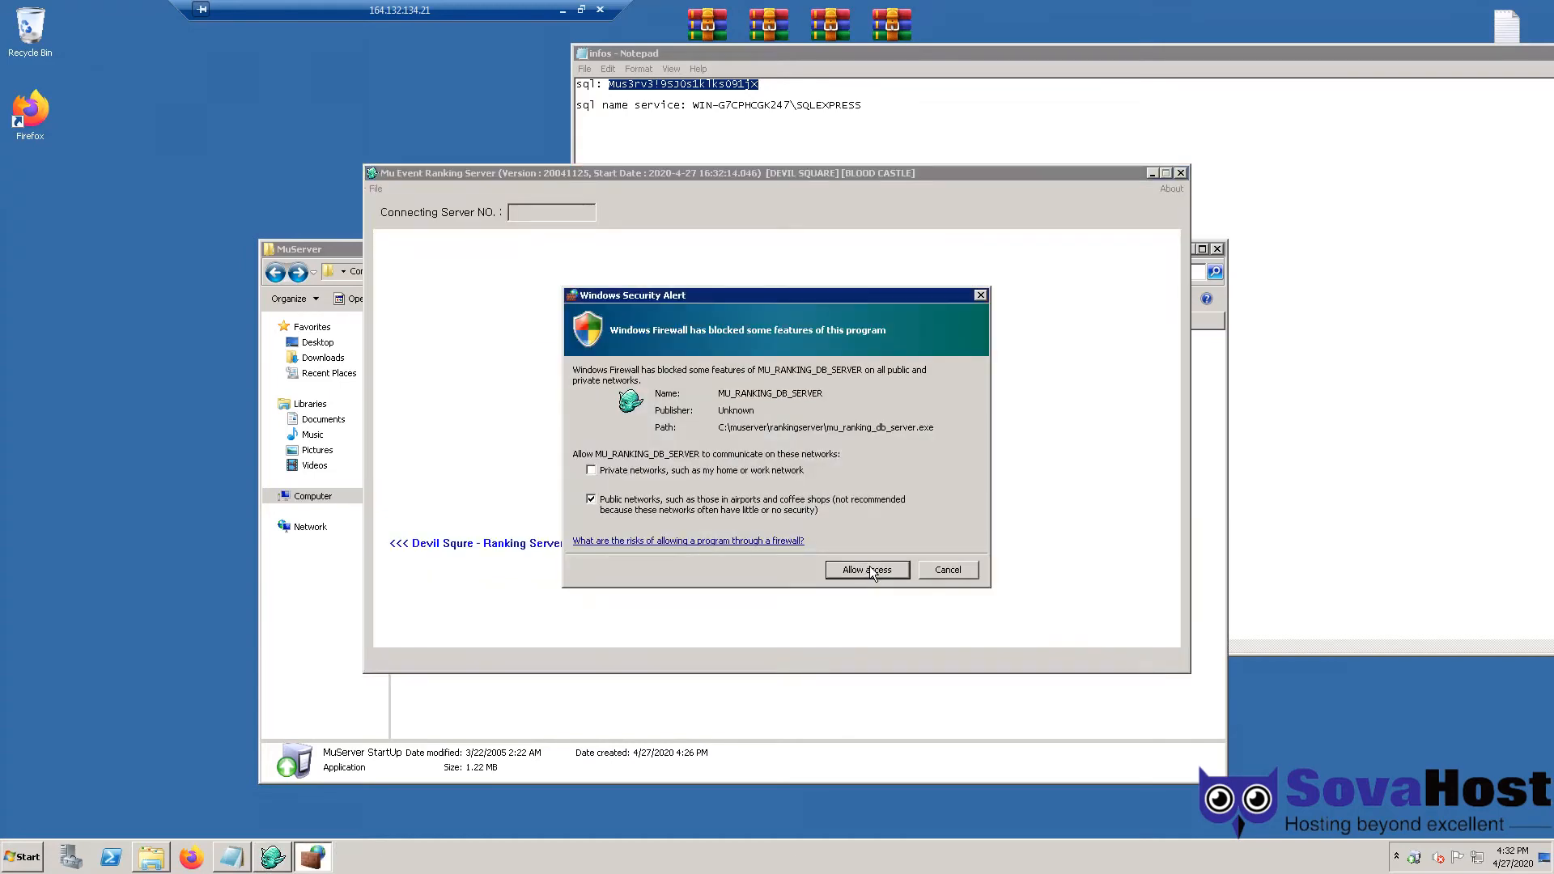
- Allow the ranking, ExDB, chat and game servers through the firewall, then hide the game server window
left_click(873, 572)
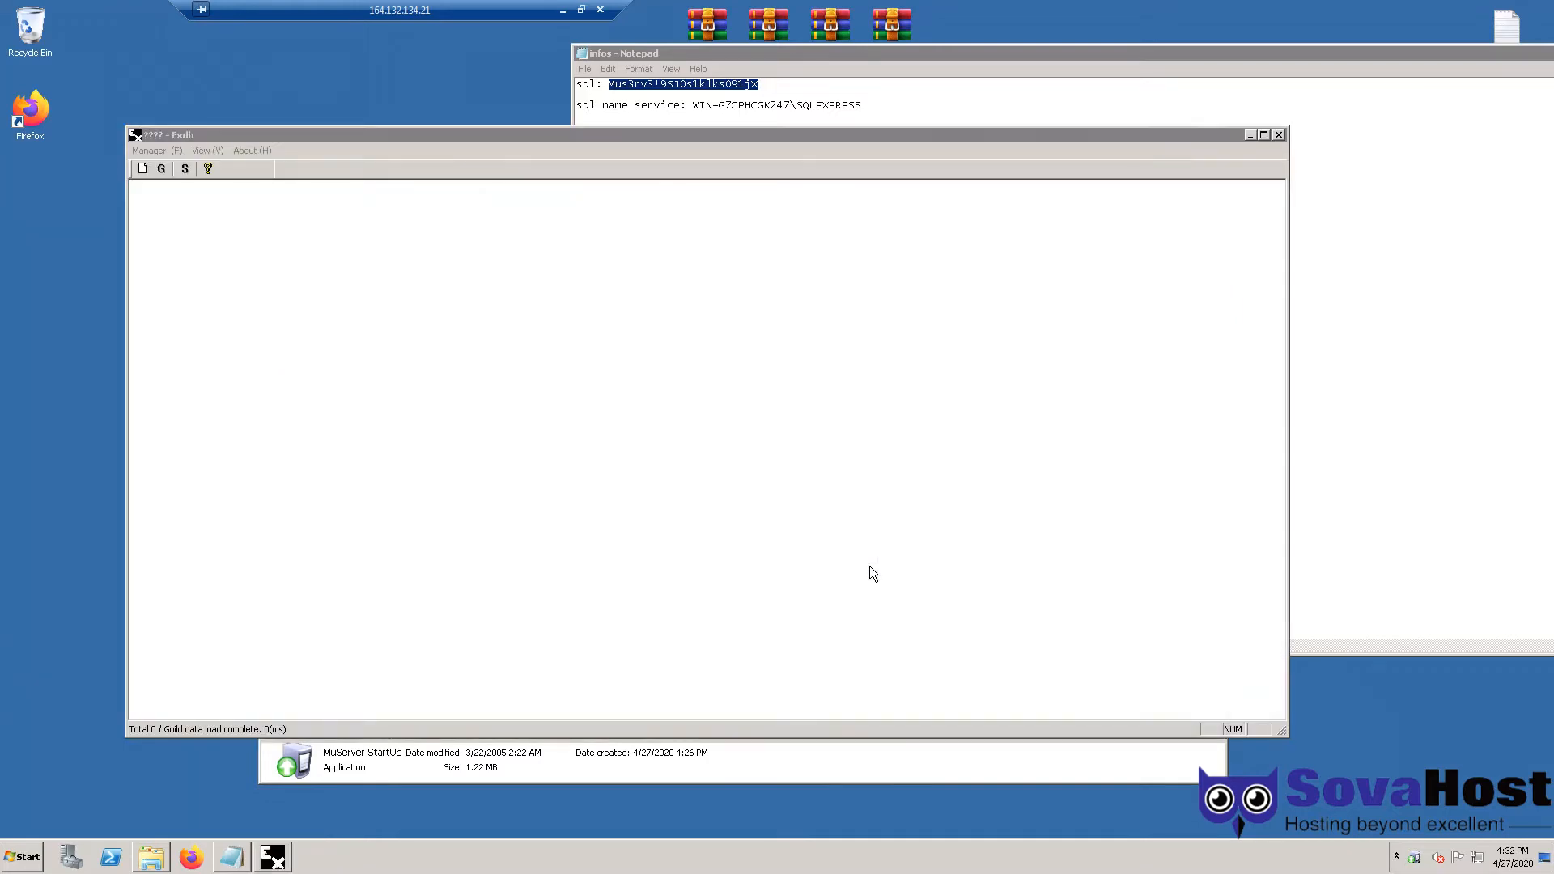
left_click(871, 570)
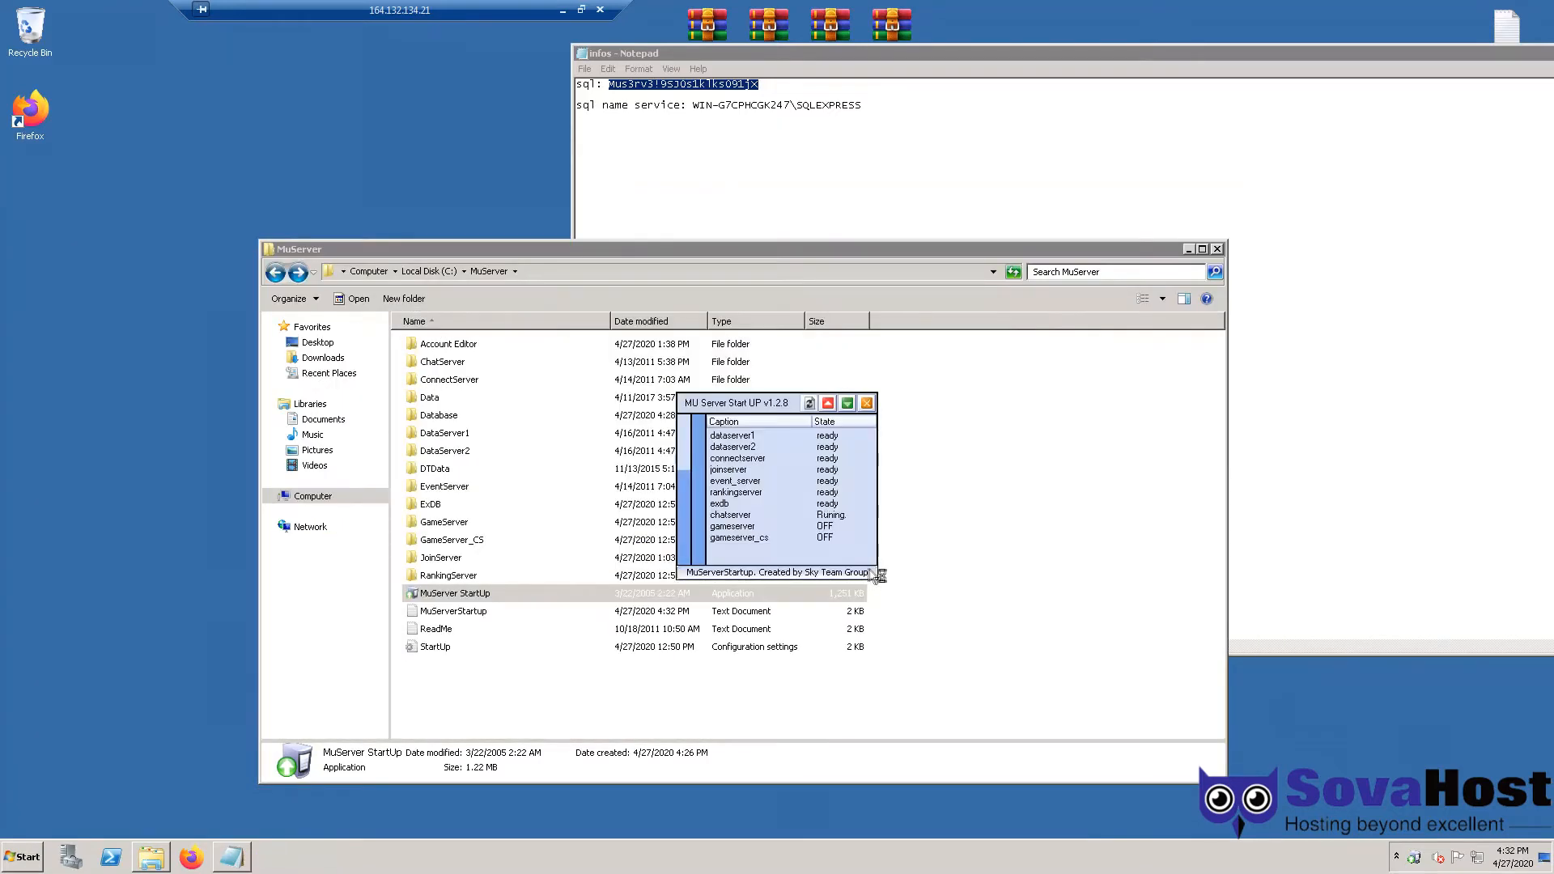
left_click(866, 570)
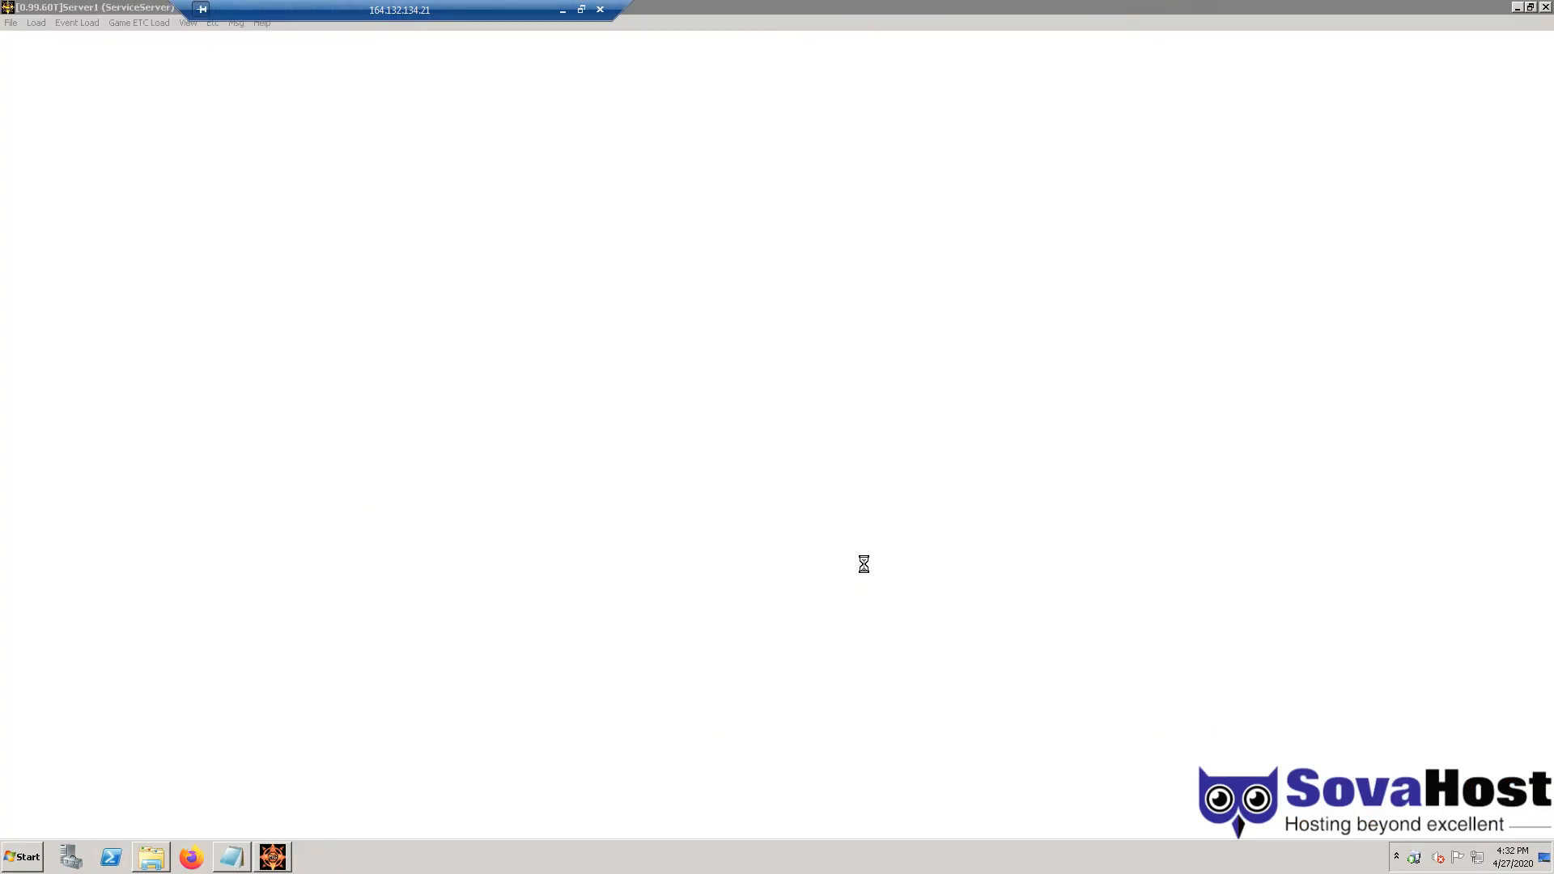
left_click(863, 563)
left_click(1516, 7)
left_click(846, 570)
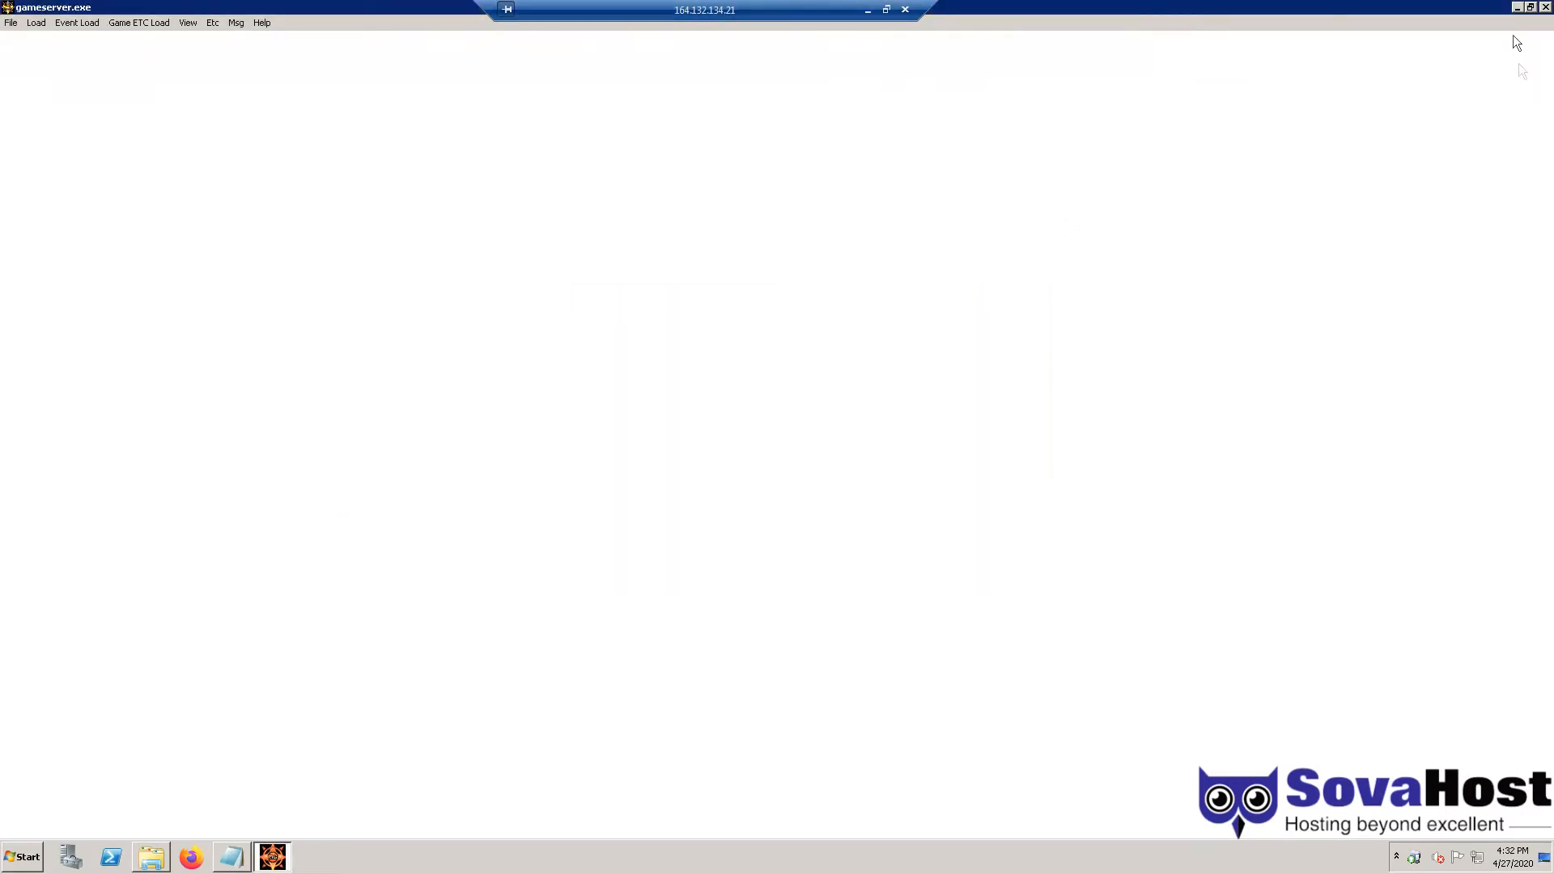
left_click(944, 443)
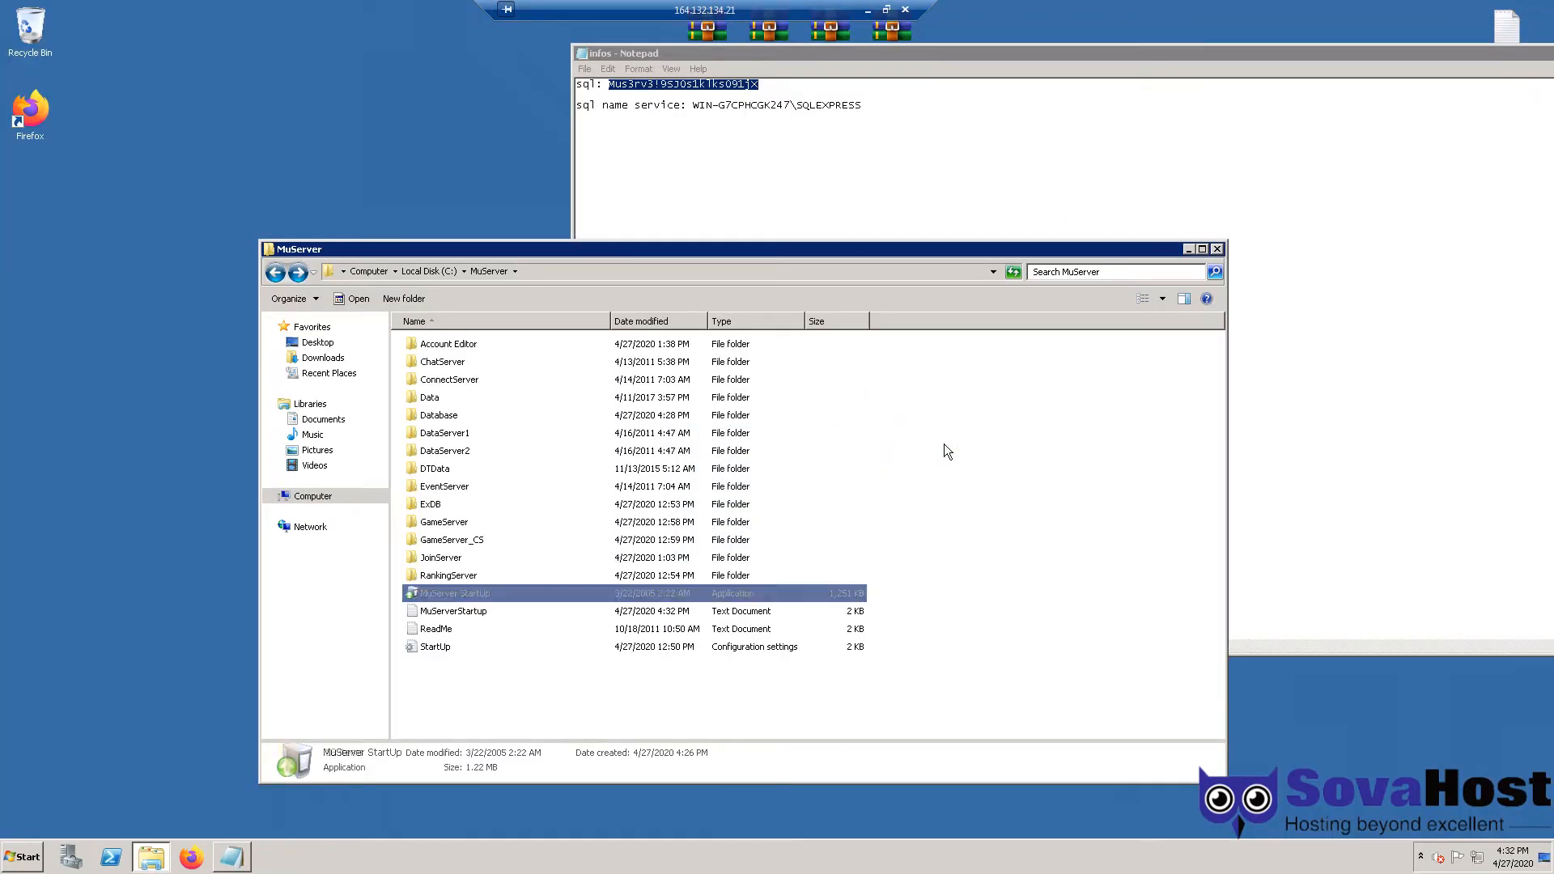
- Launch Firefox and go to canyouseeme.org
left_click_drag(921, 685, 345, 228)
left_click(1033, 537)
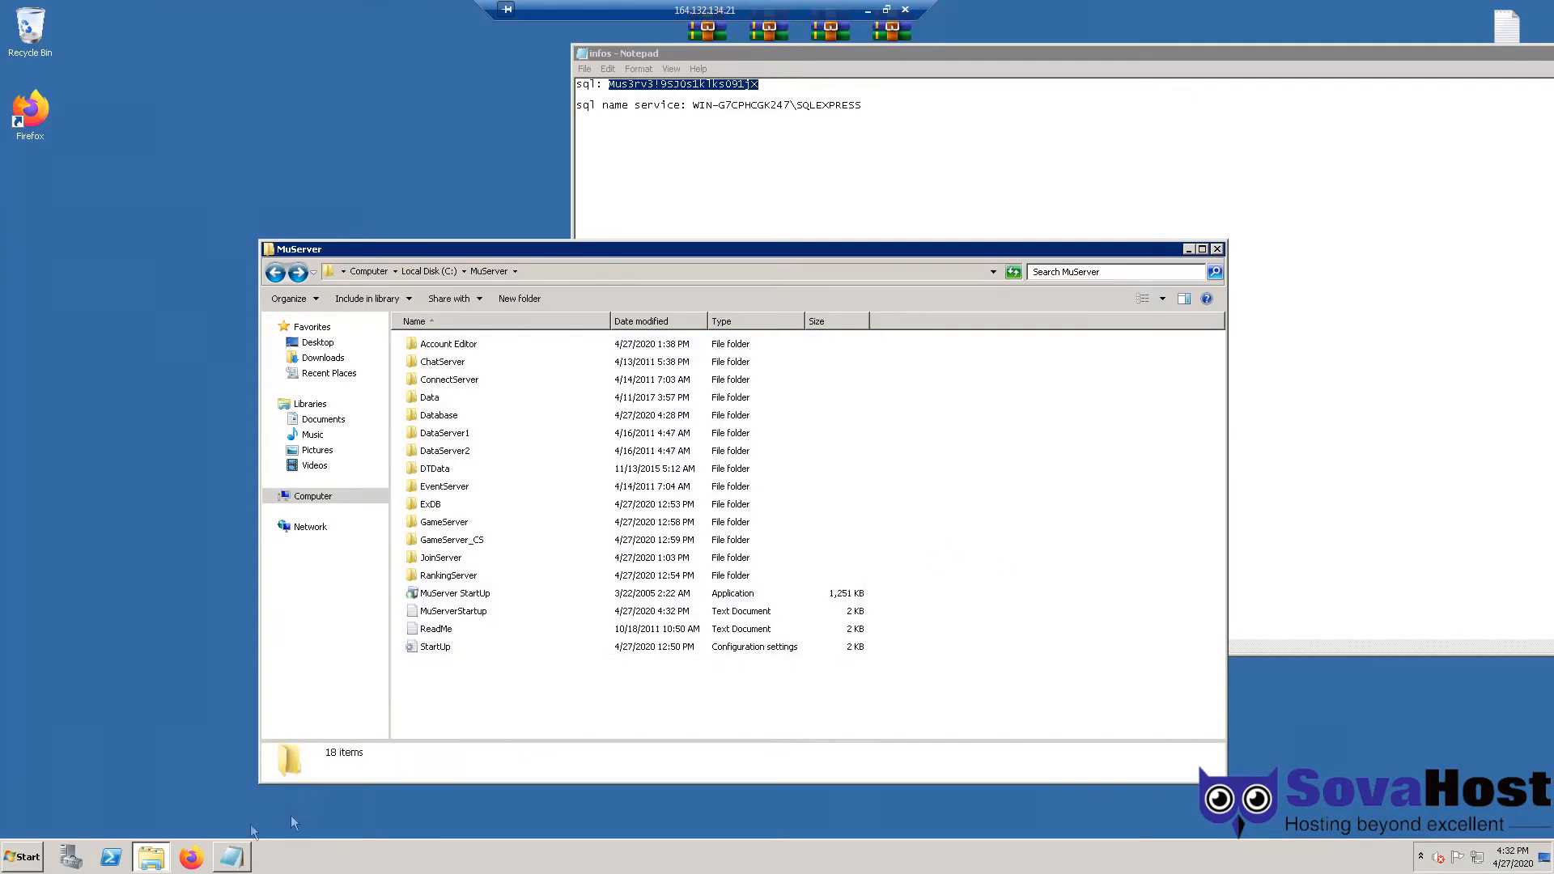
left_click(196, 863)
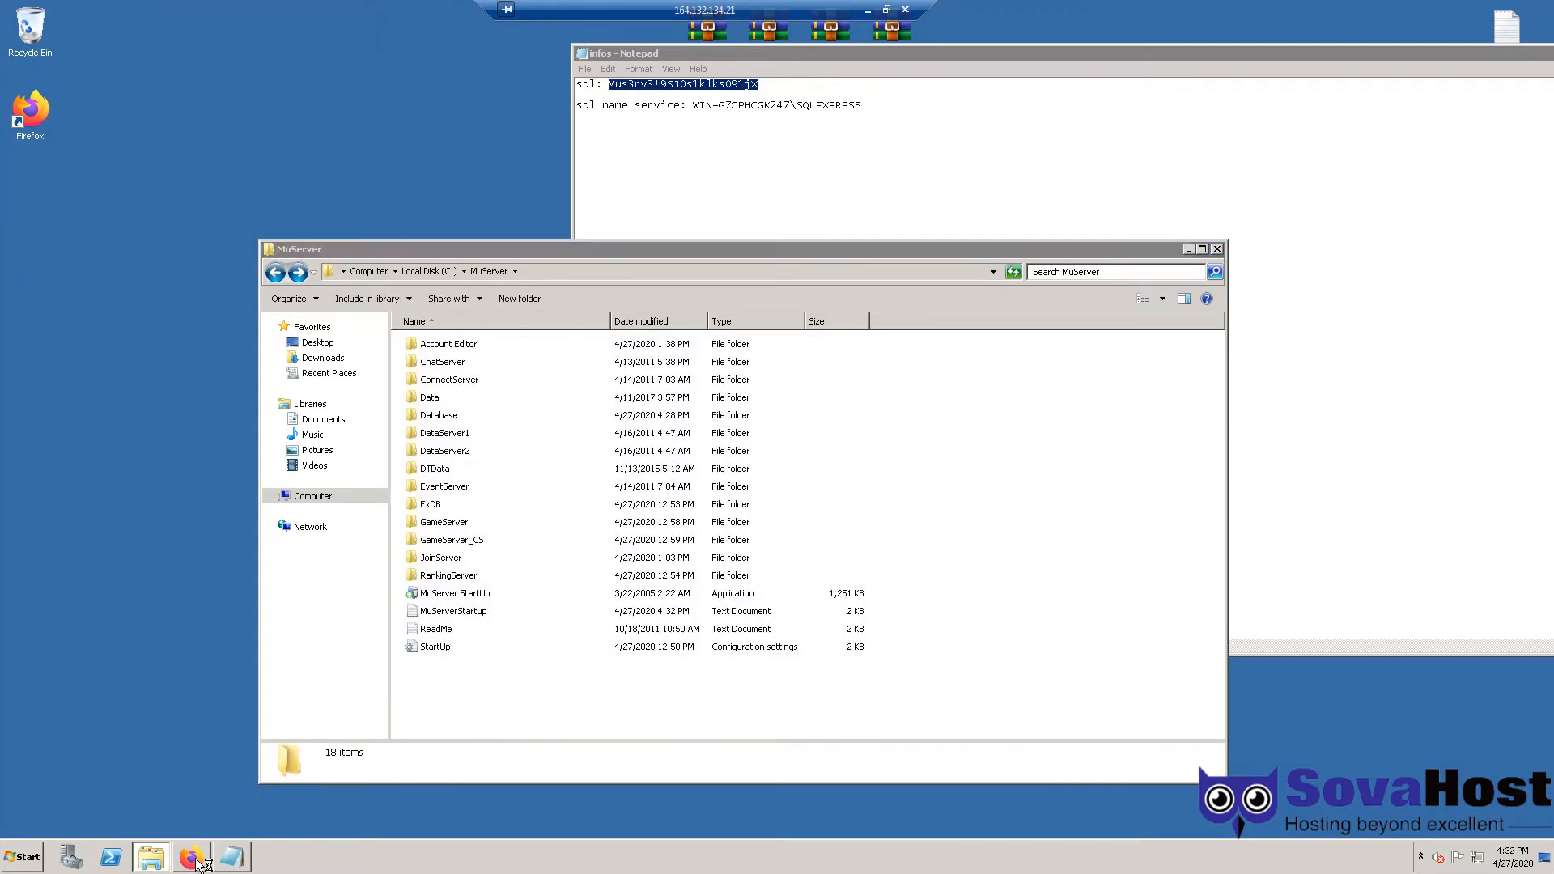
left_click(1467, 55)
double_click(1523, 53)
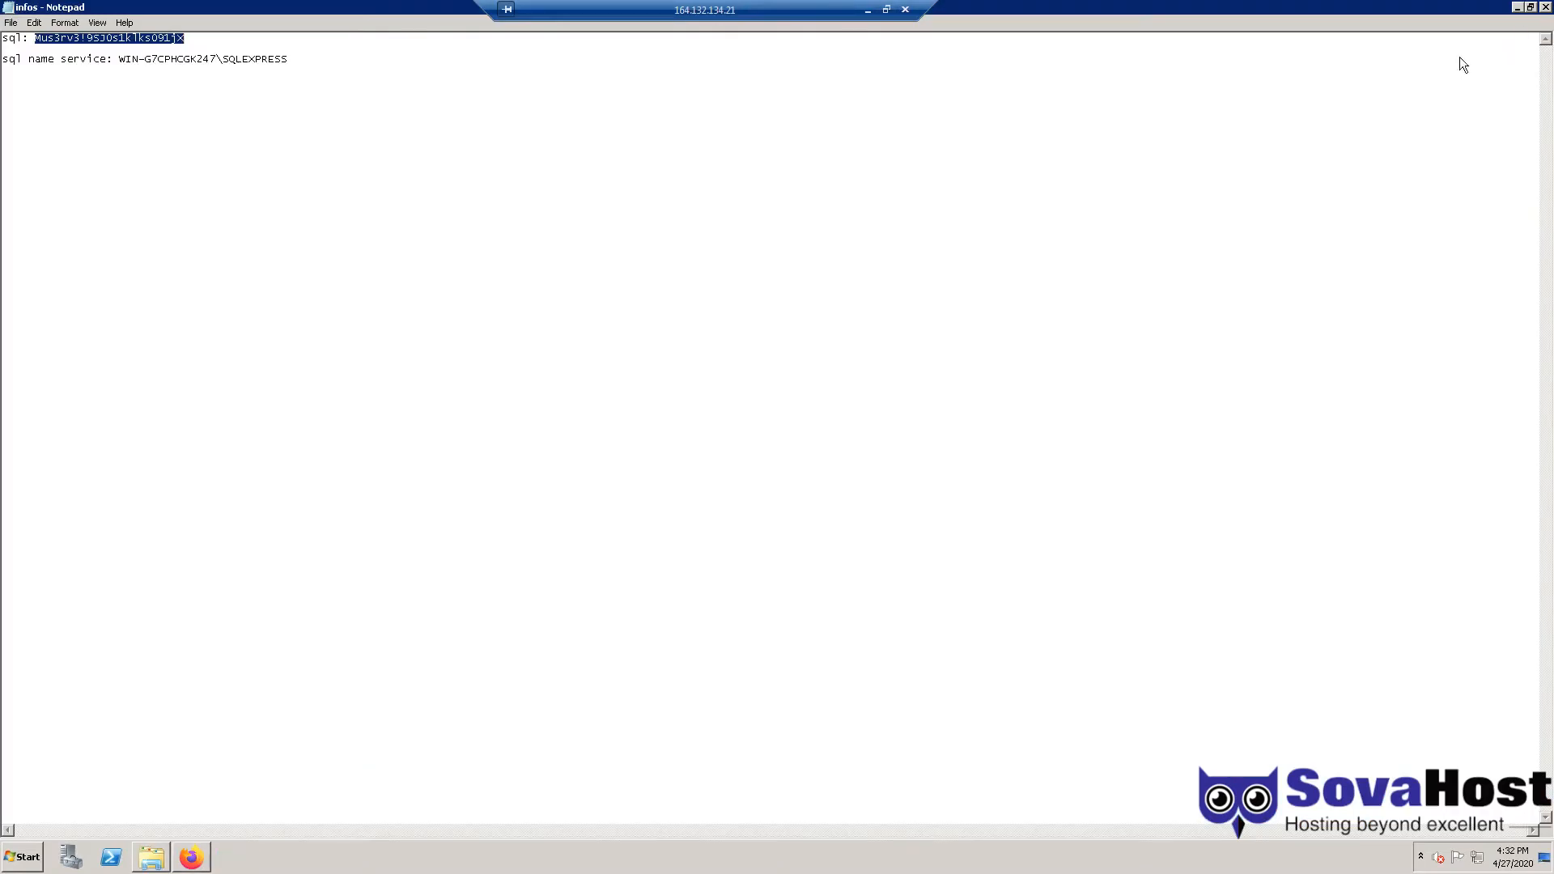
type("canyou")
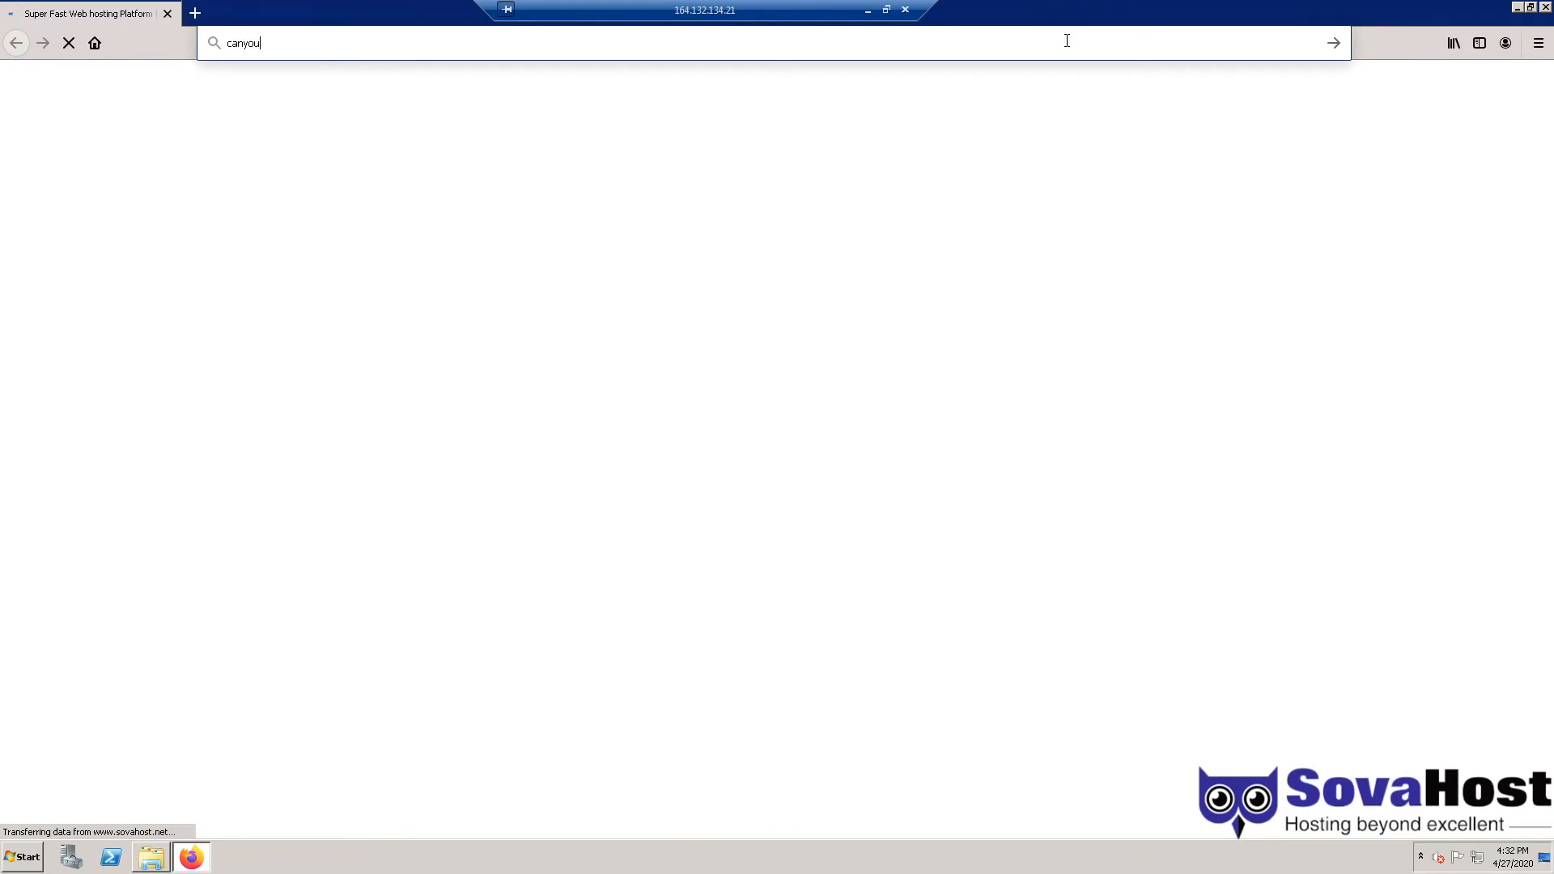
type("seeme.org")
key("Return")
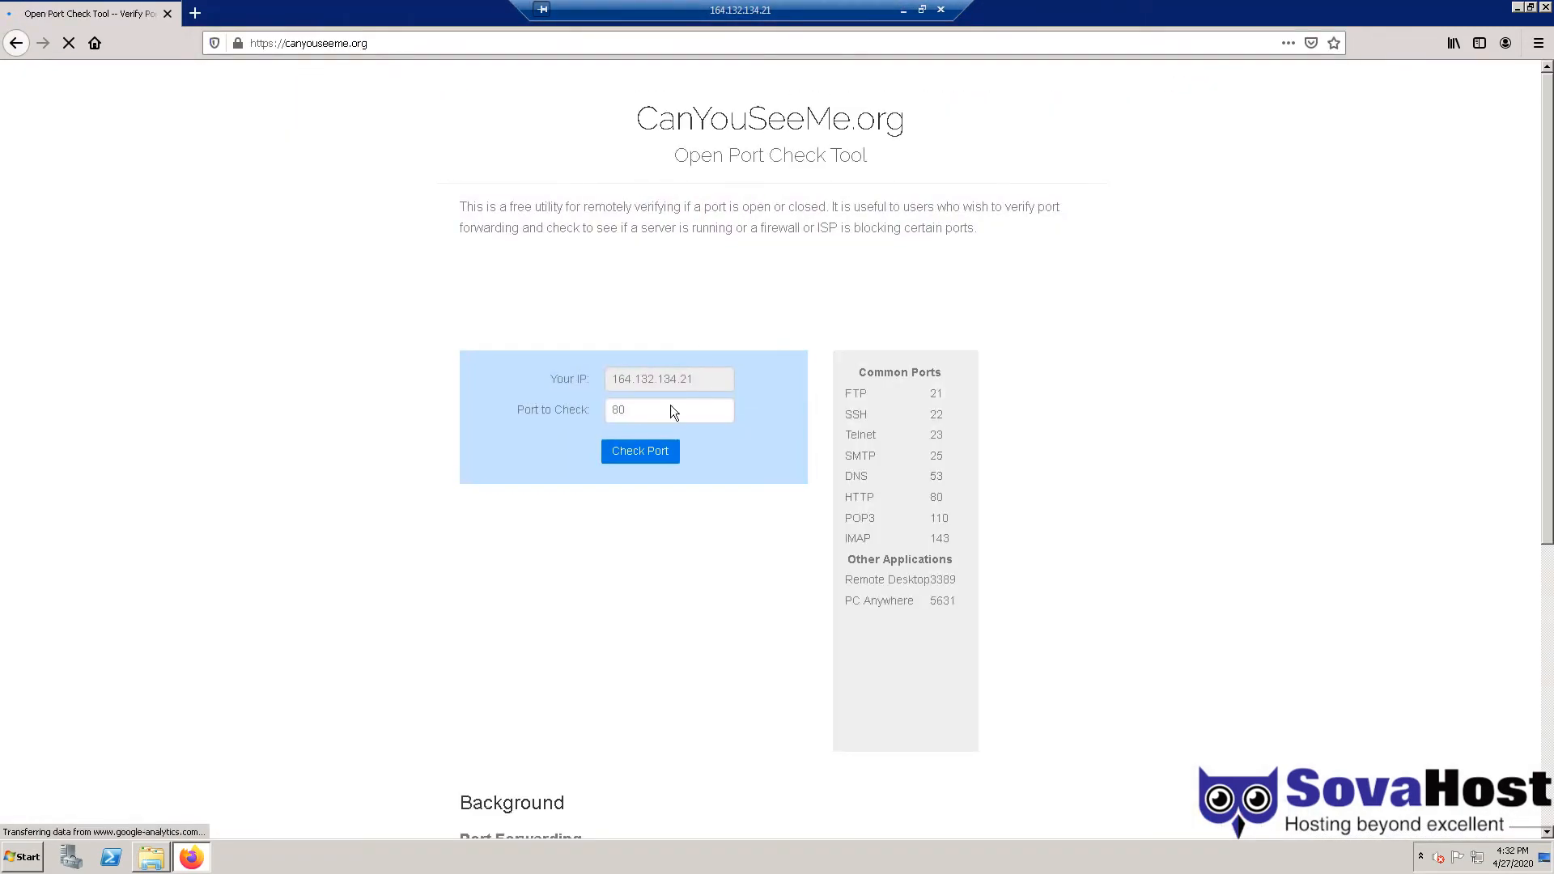
- Check whether ports 44405, 55901 and 55903 are open
double_click(634, 410)
type("444")
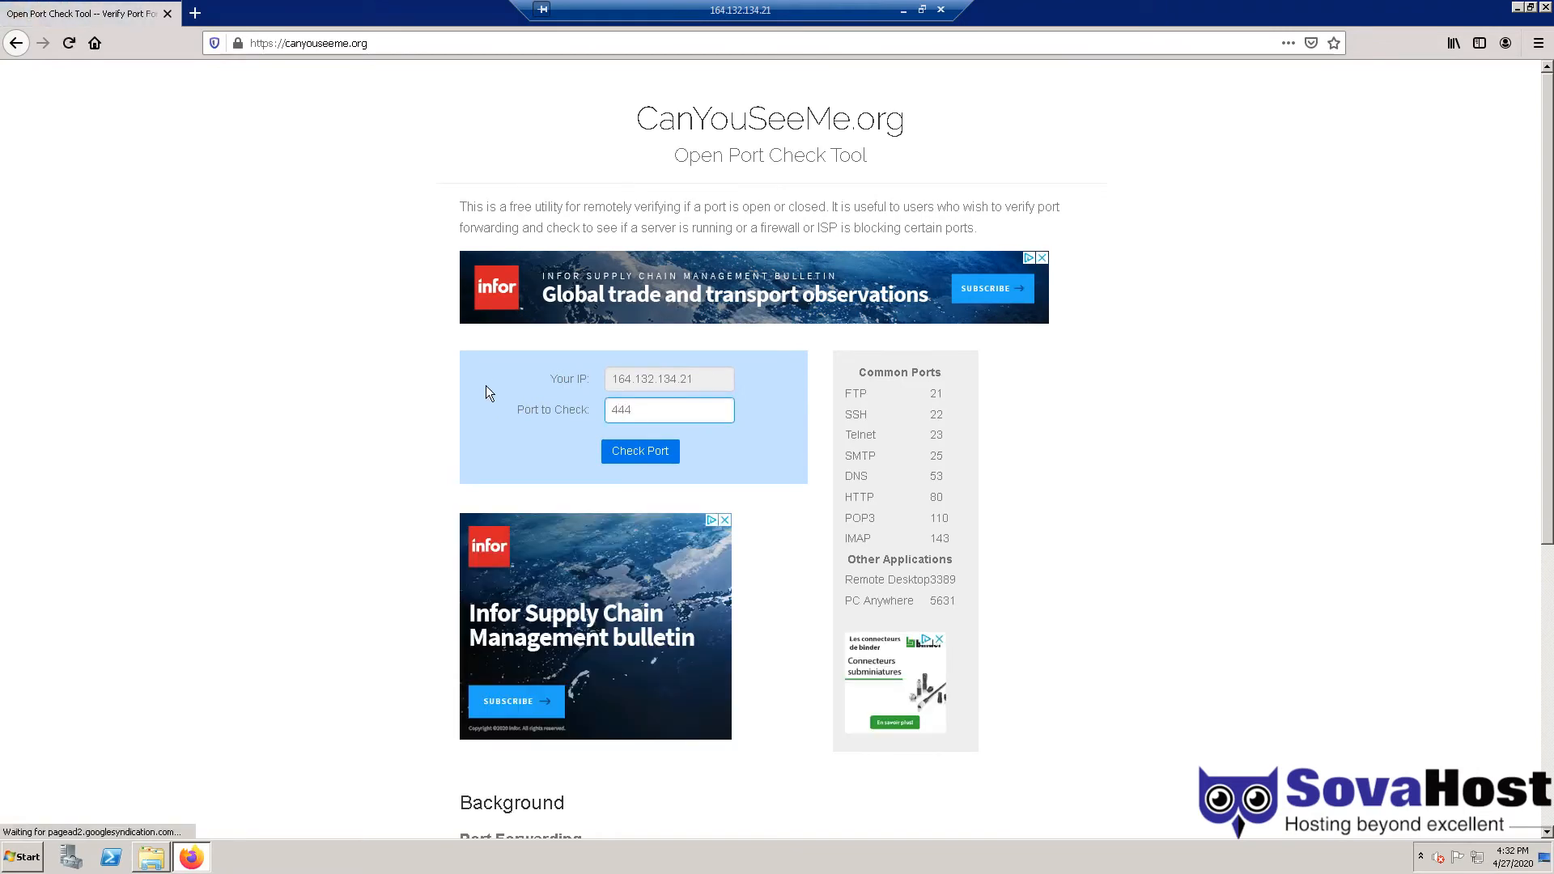
type("05")
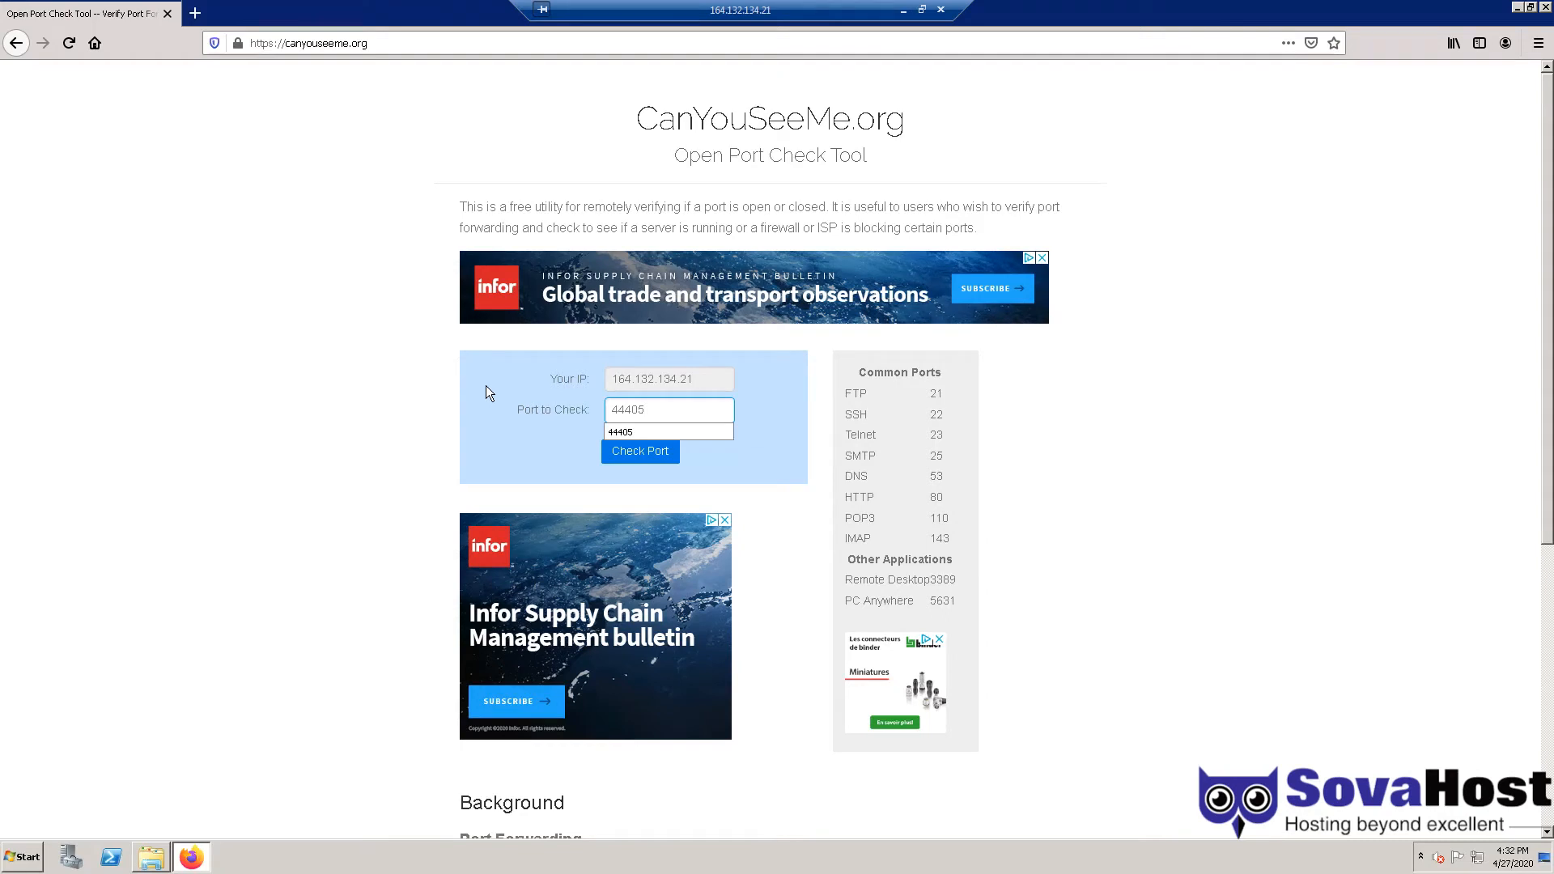
key("Return")
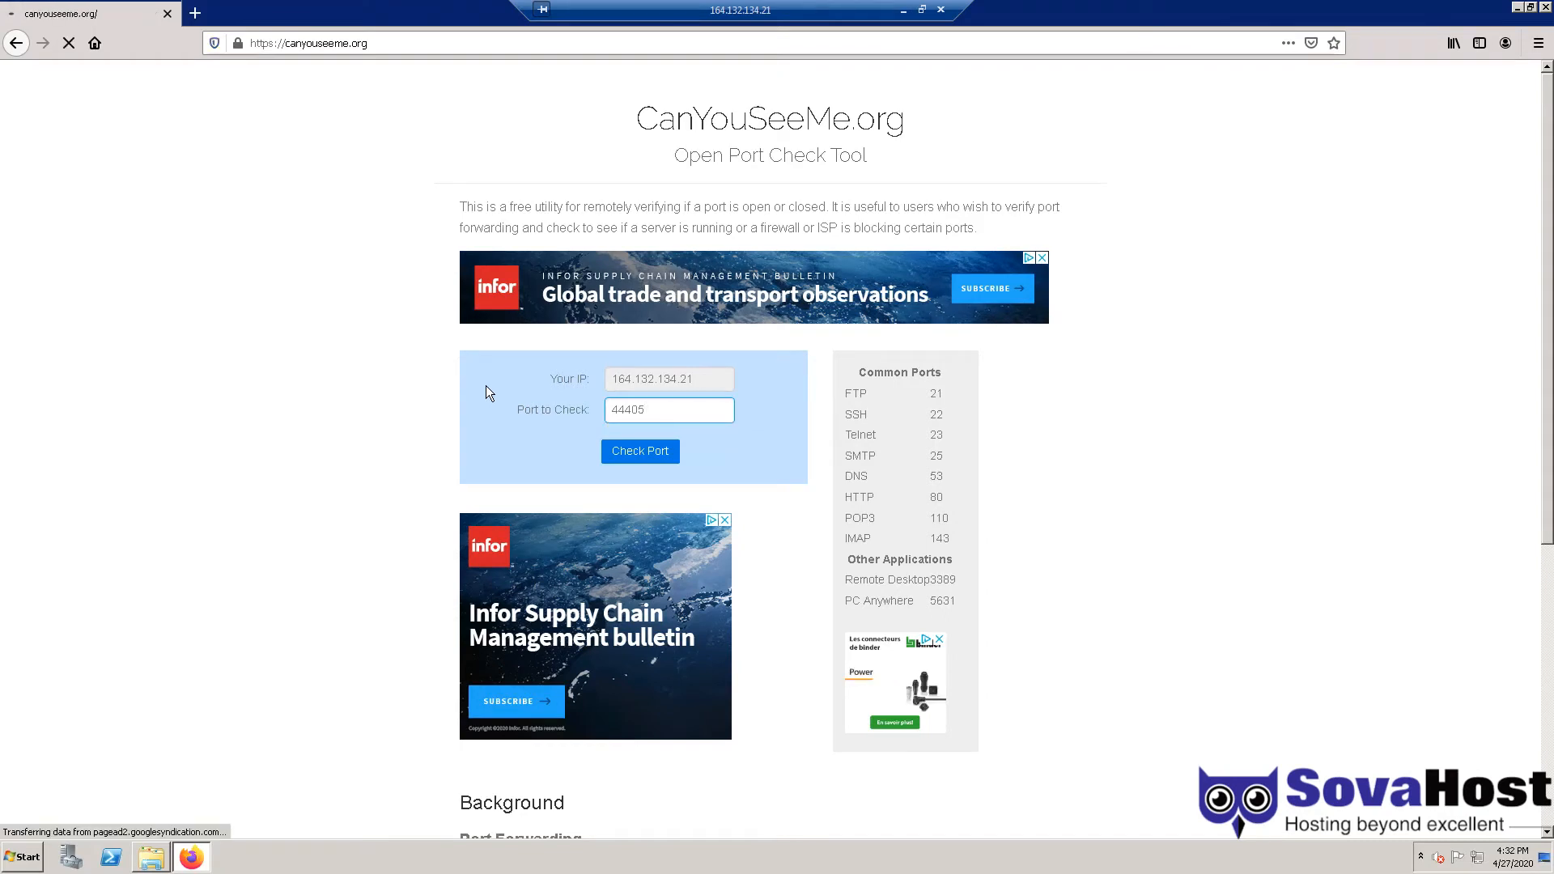
left_click_drag(486, 386, 677, 425)
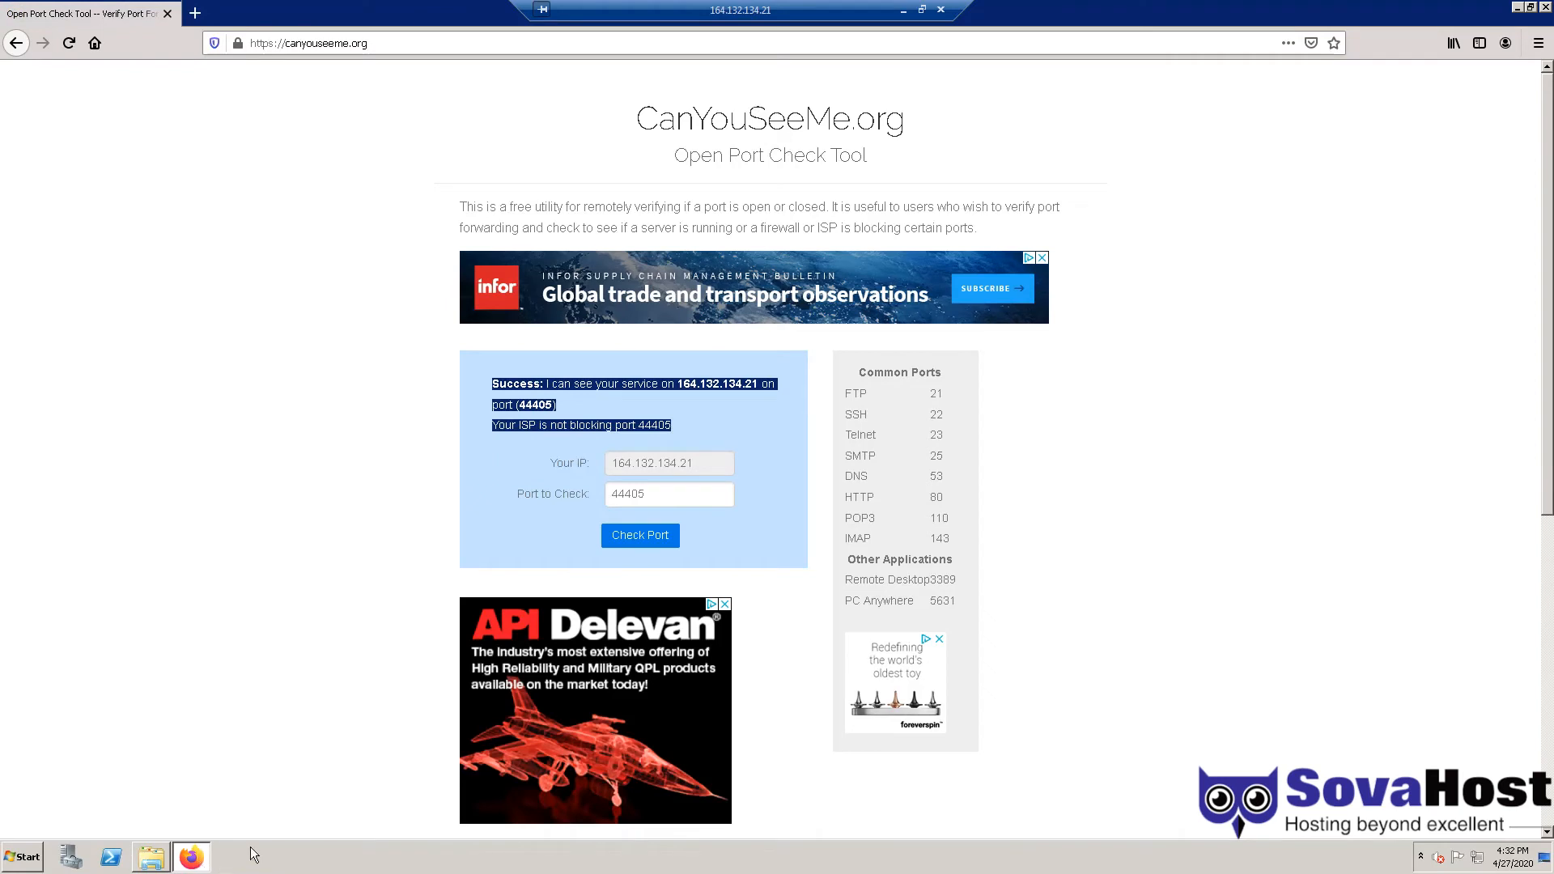
left_click(403, 456)
double_click(614, 496)
type("55901")
key("Return")
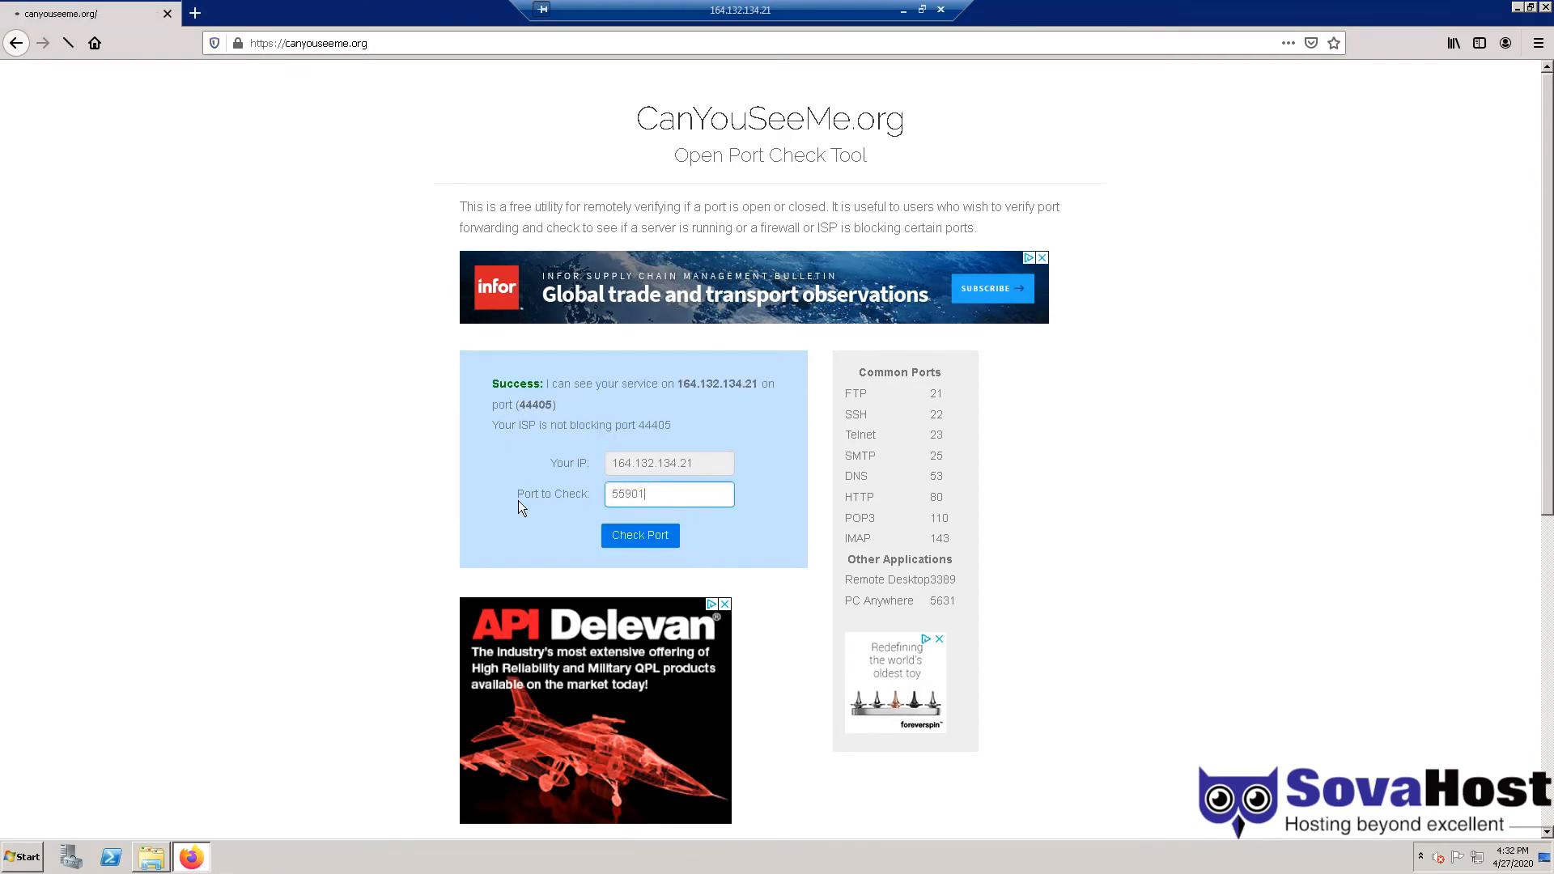
key("ctrl+a")
type("55903")
key("Return")
- Check port 55598, correct it to 55558, confirm it is open, and close Firefox
left_click_drag(698, 494, 355, 487)
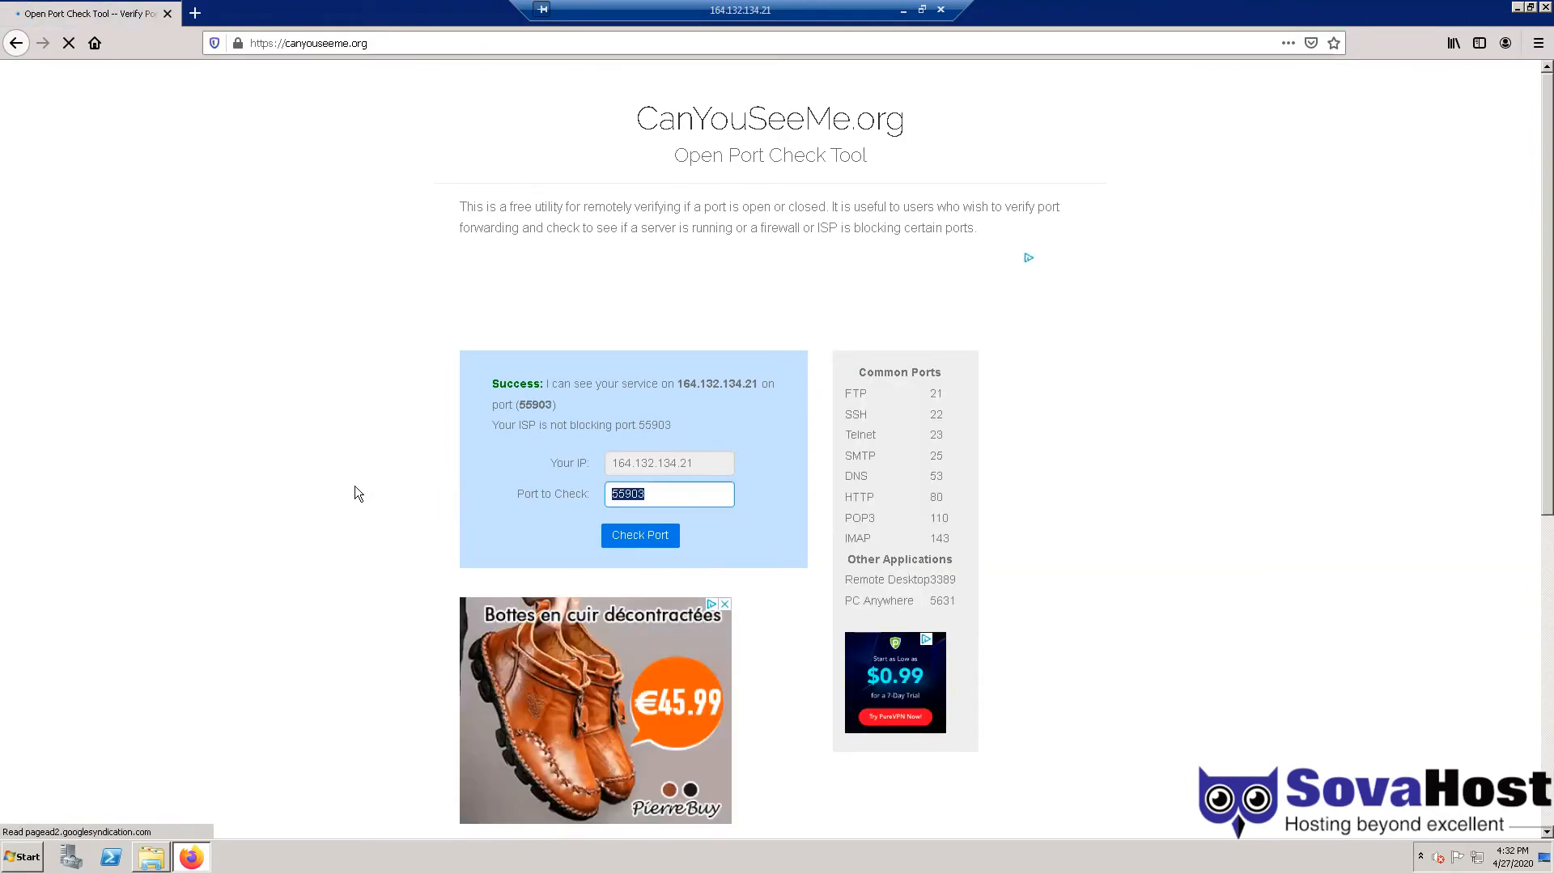
type("55598")
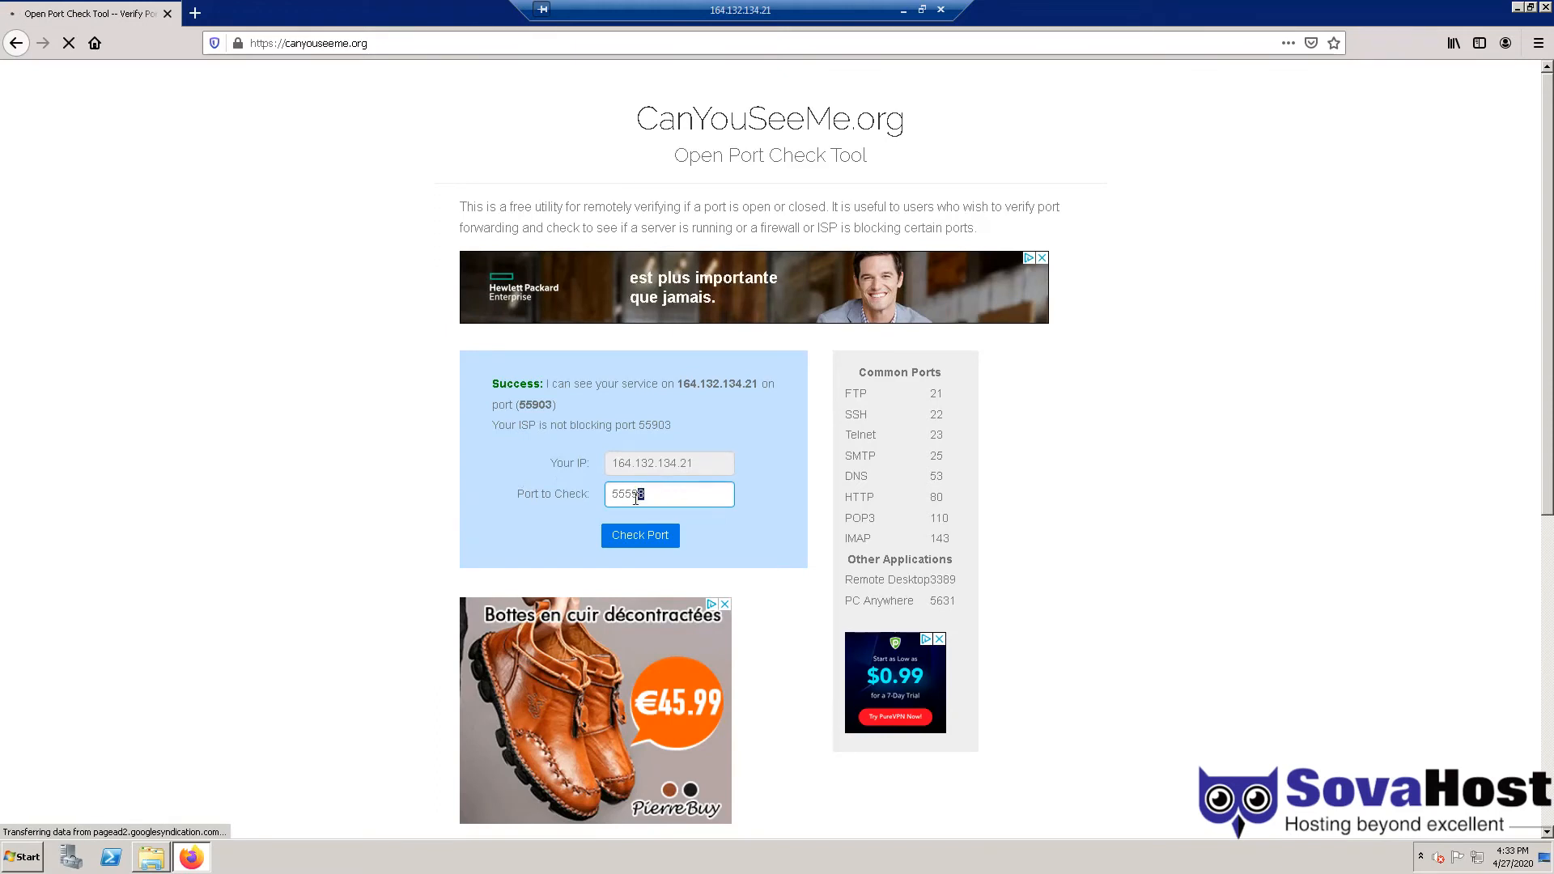
type("58")
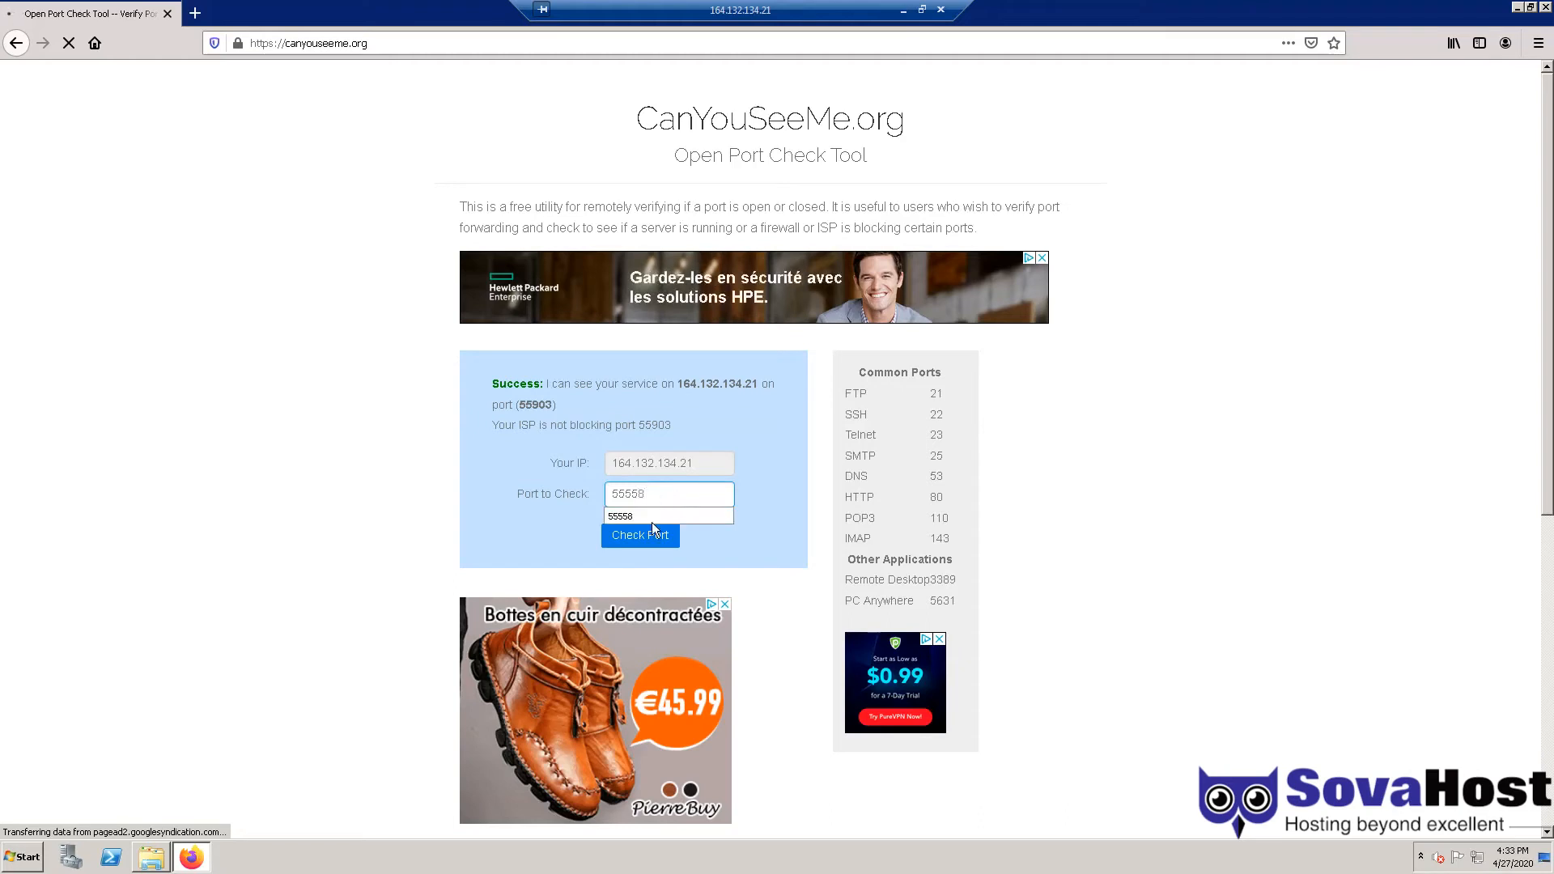
left_click(640, 536)
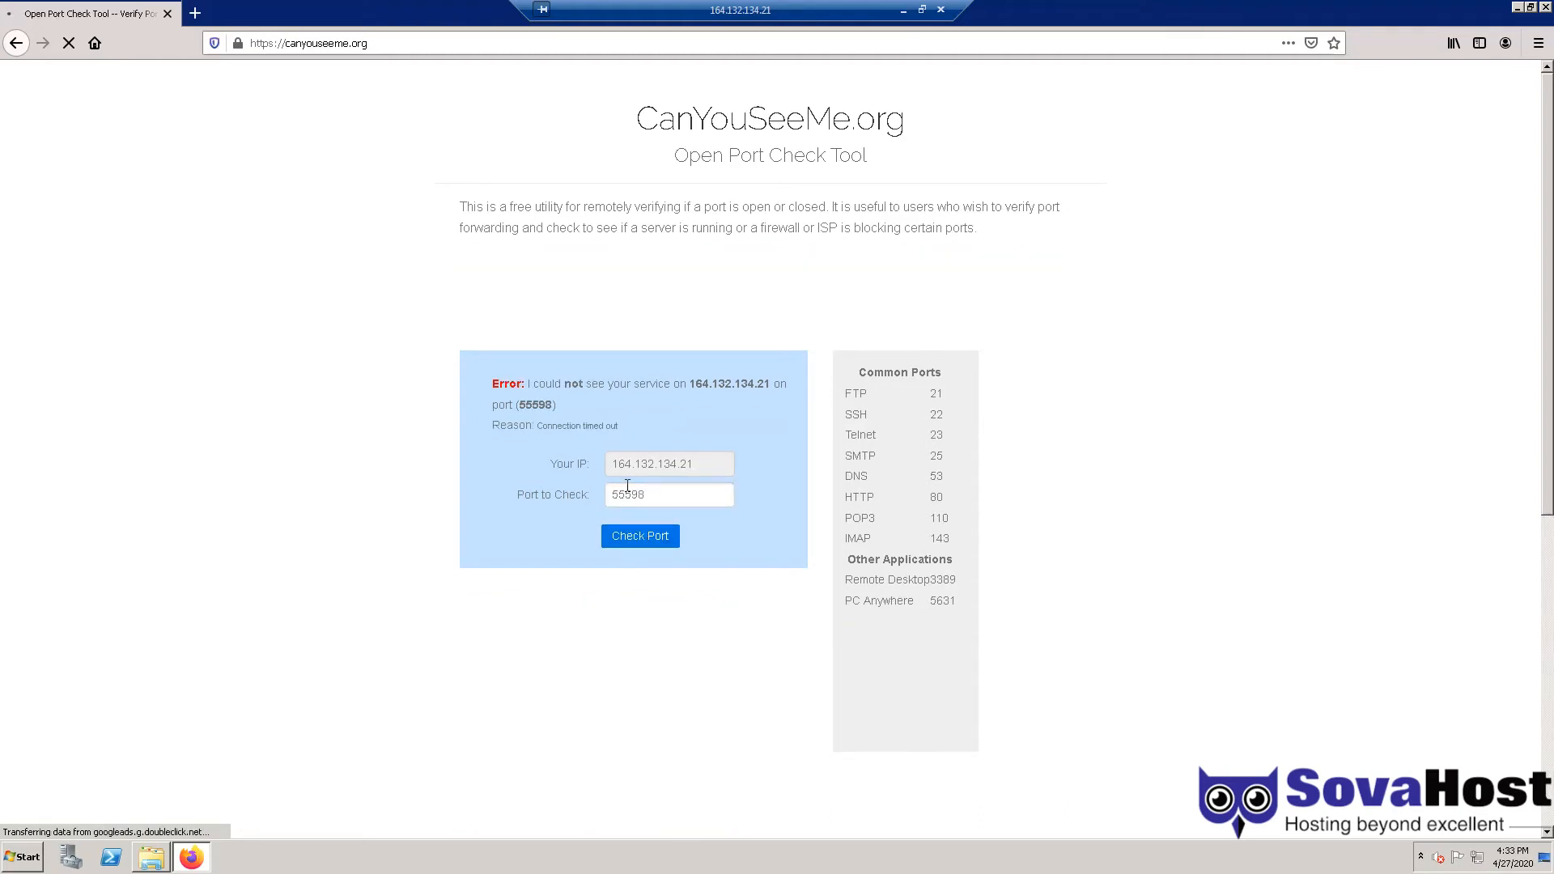
left_click_drag(631, 494, 659, 497)
type("58")
left_click(640, 536)
left_click_drag(491, 416, 481, 382)
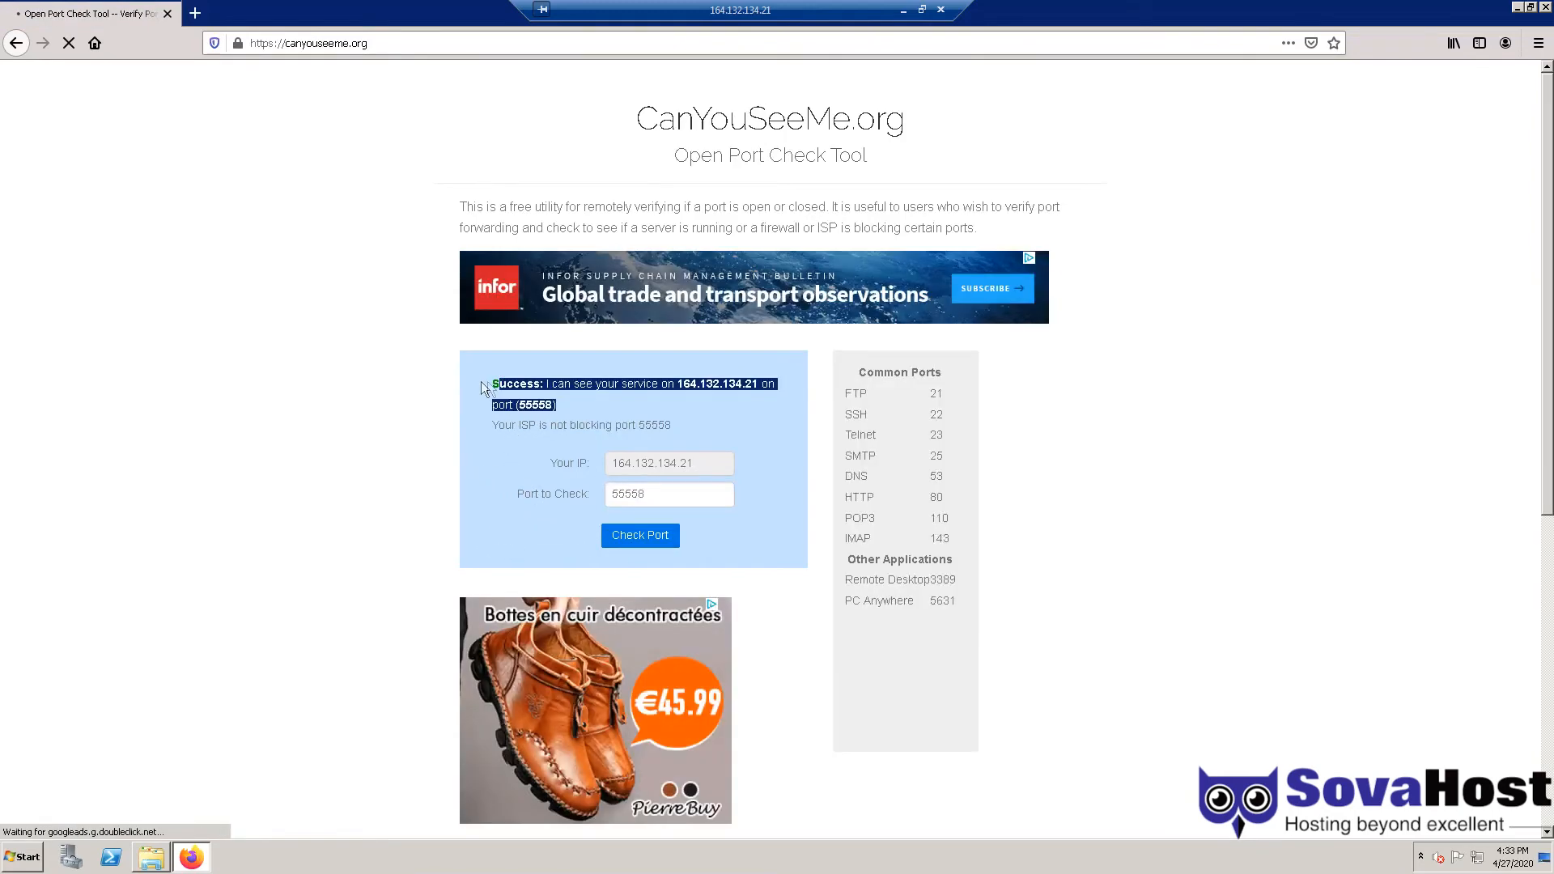
left_click(641, 424)
left_click(1545, 7)
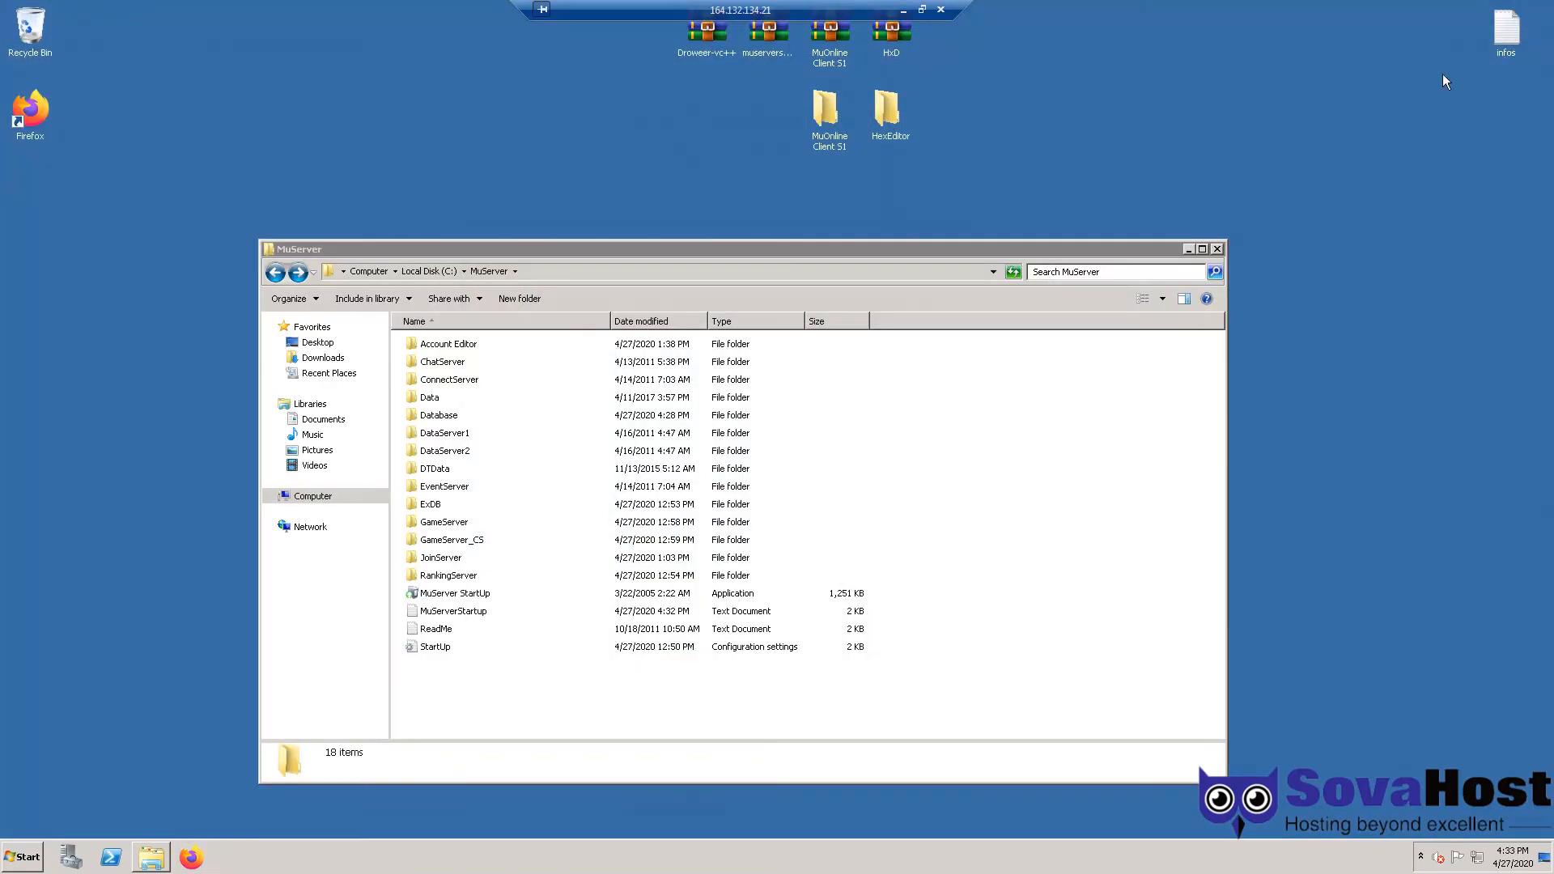
- Minimize the remote server session and open the local Client folder
left_click_drag(829, 9, 449, 8)
left_click_drag(965, 251, 947, 273)
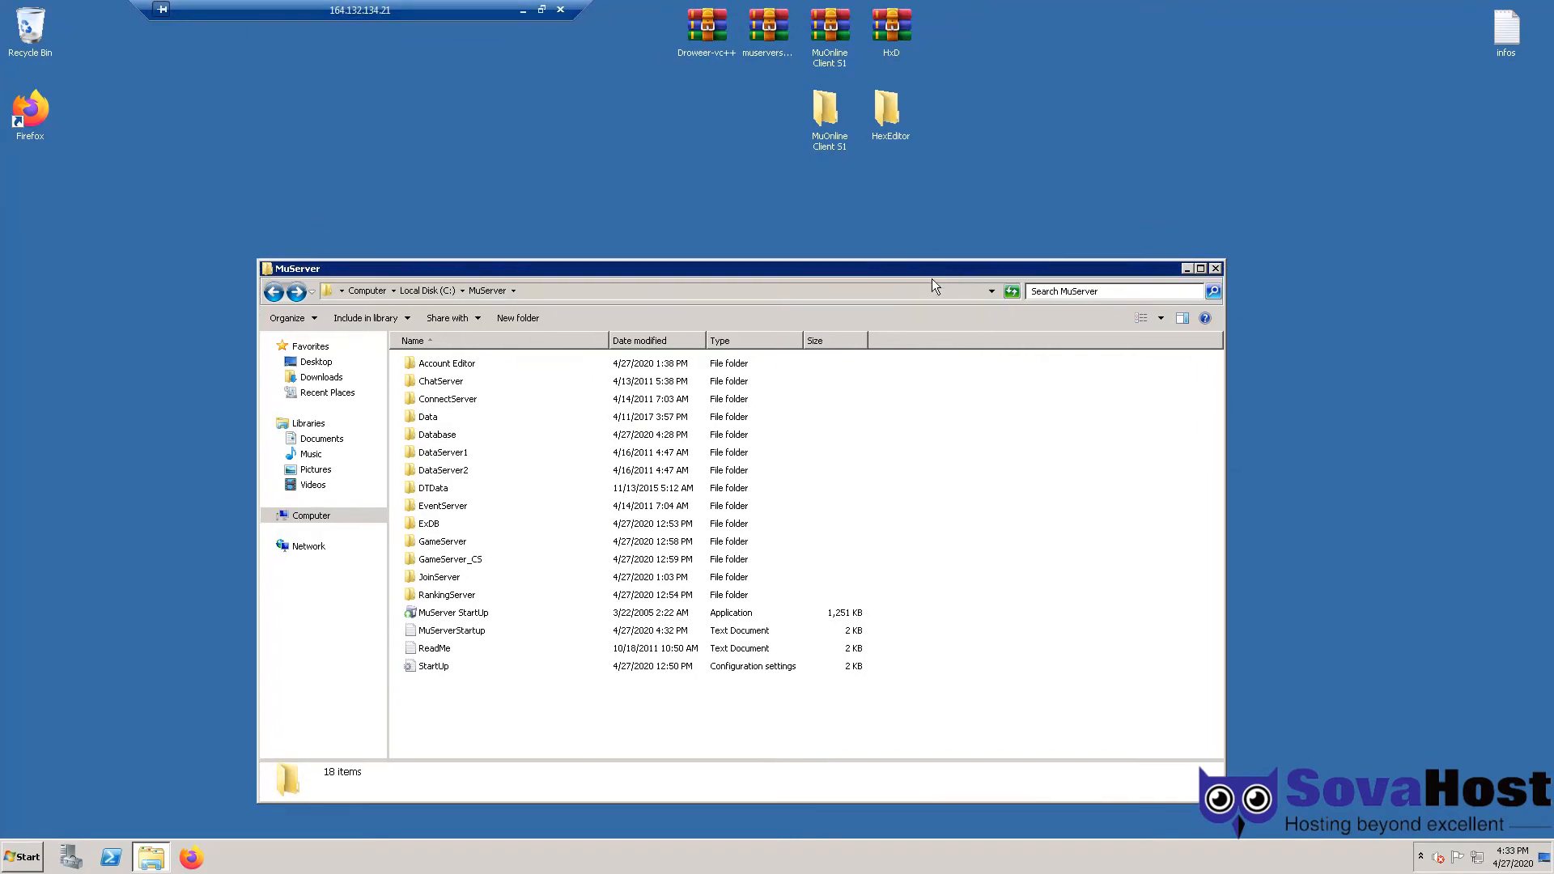
left_click(522, 9)
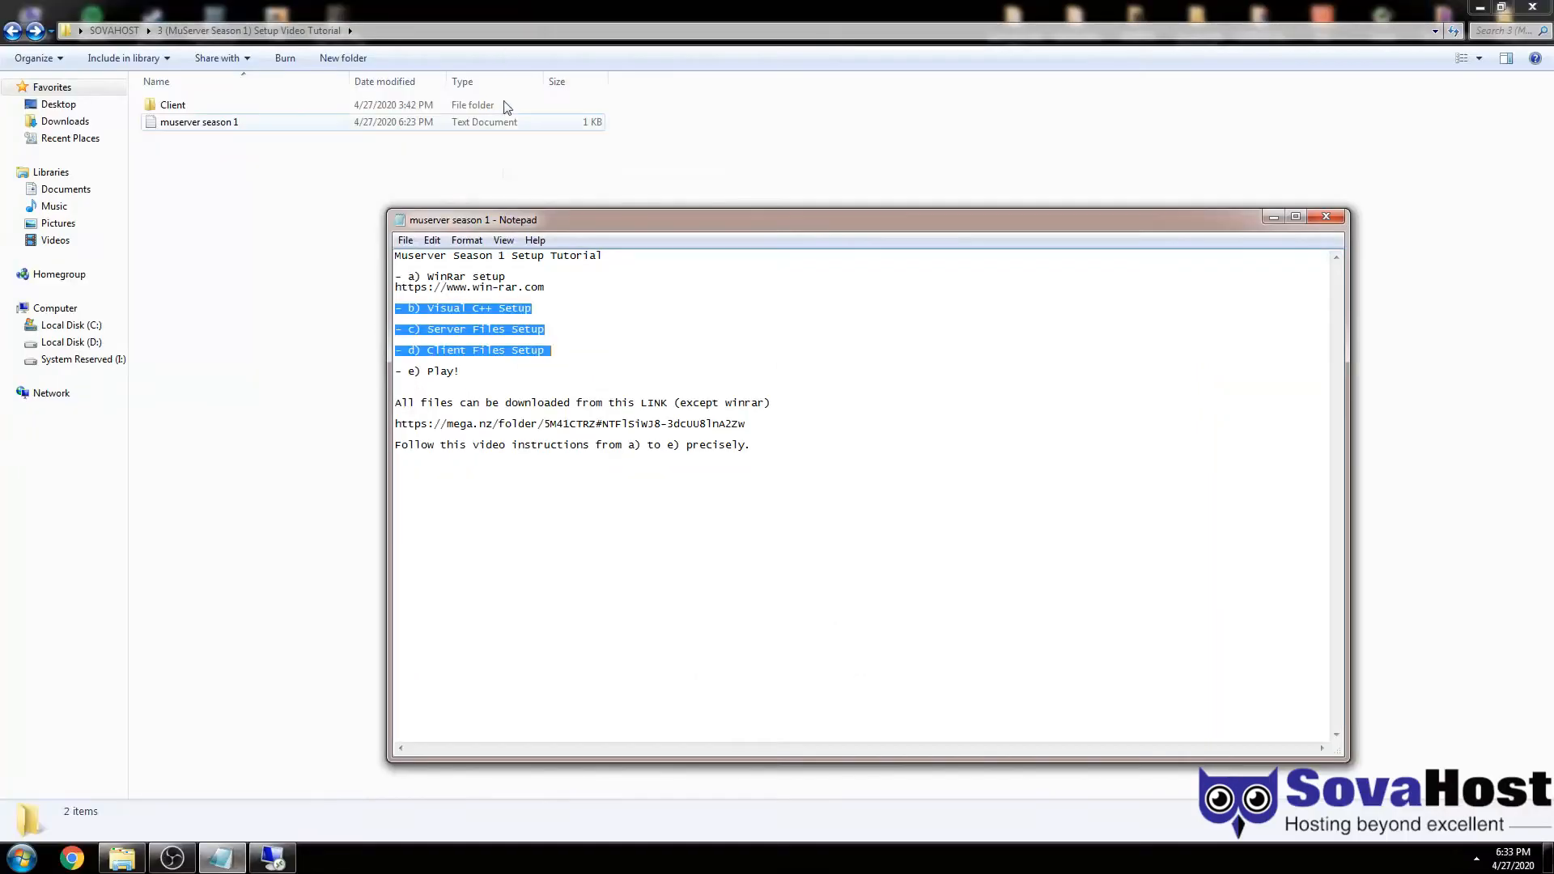
double_click(195, 104)
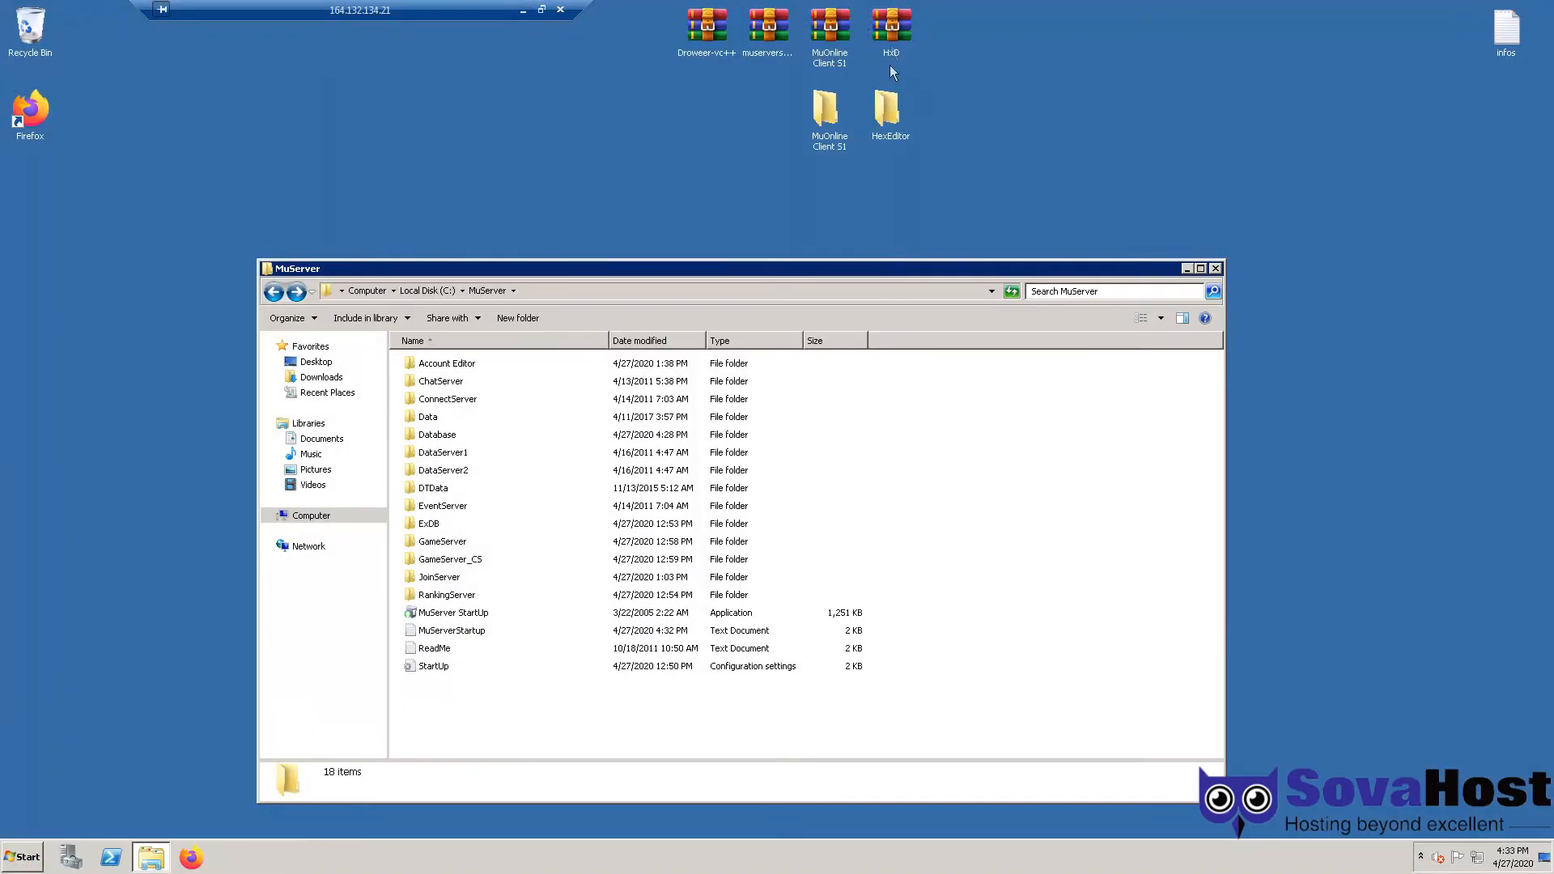
double_click(888, 109)
left_click_drag(545, 516, 445, 379)
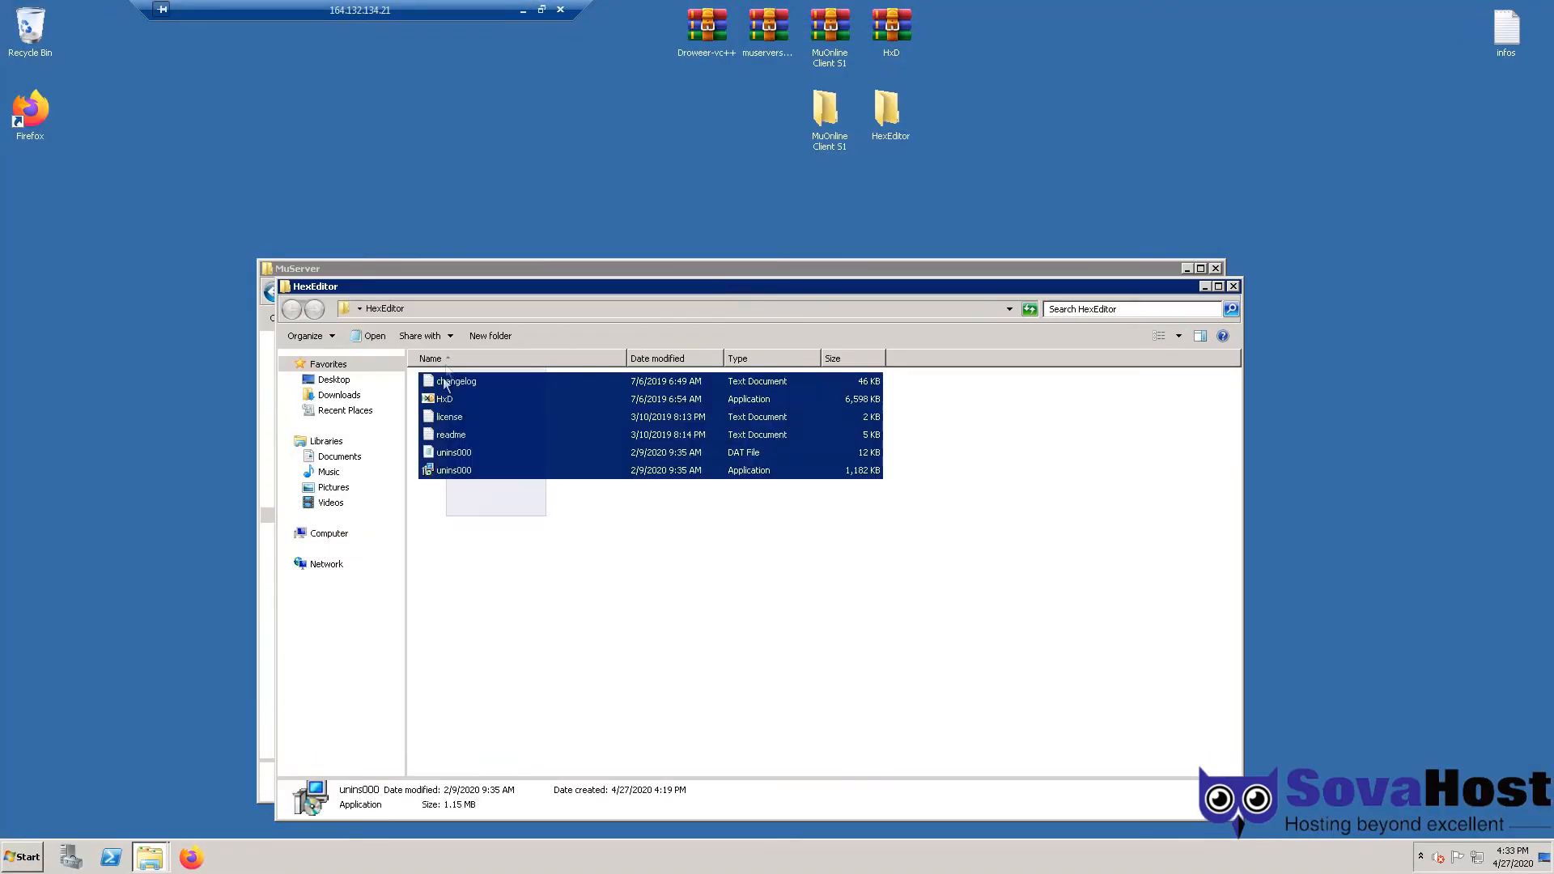
double_click(454, 400)
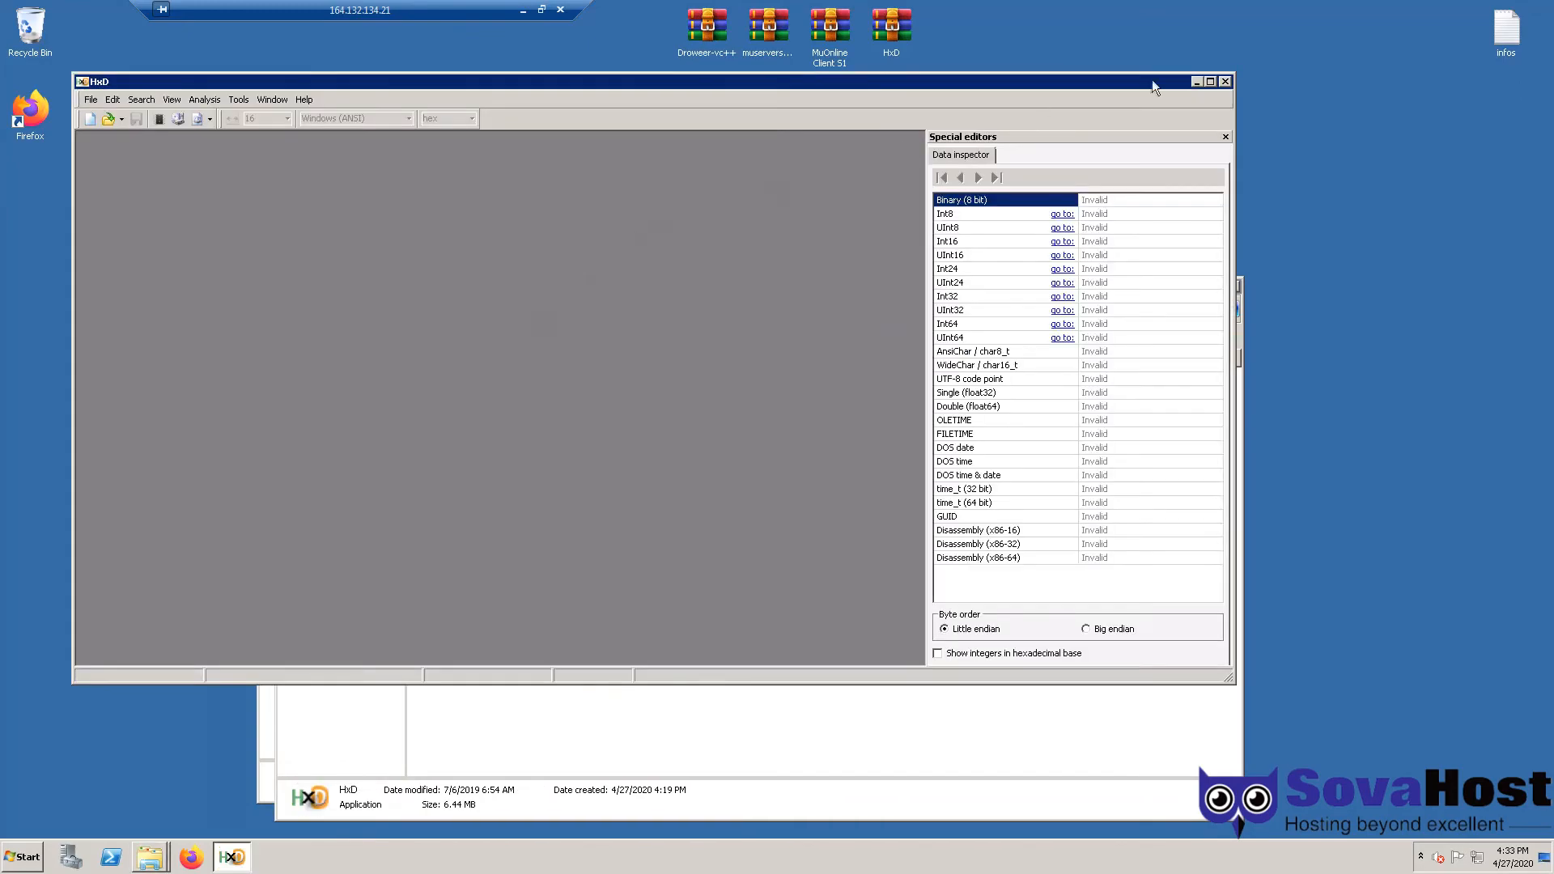
left_click(1226, 82)
left_click(523, 10)
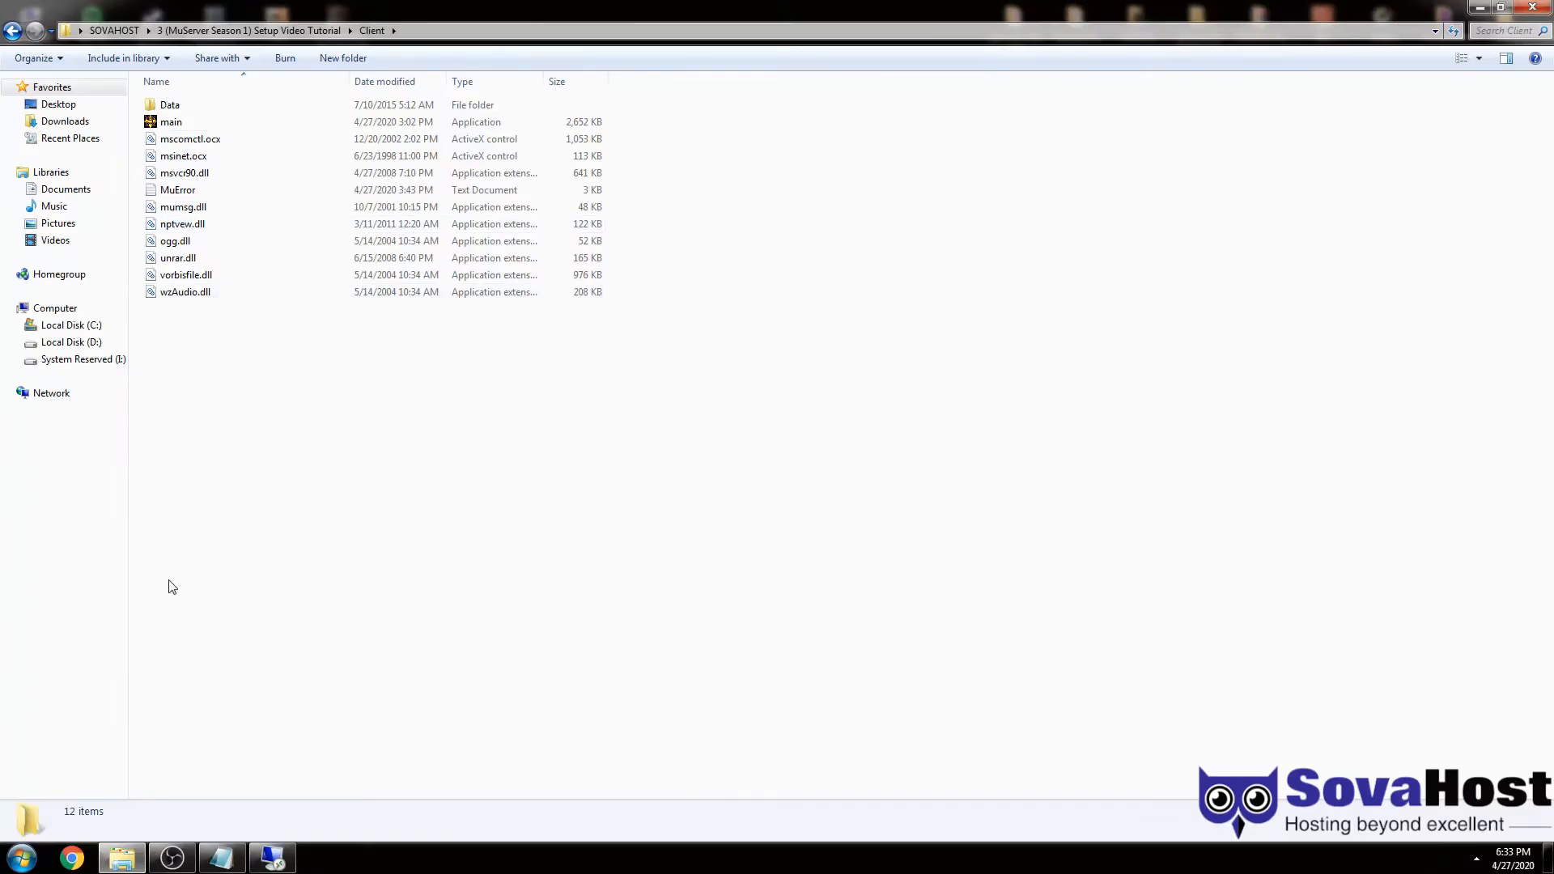
- Launch HxD from the search and load the Client folder's main.exe into it
key("super")
type("hxd")
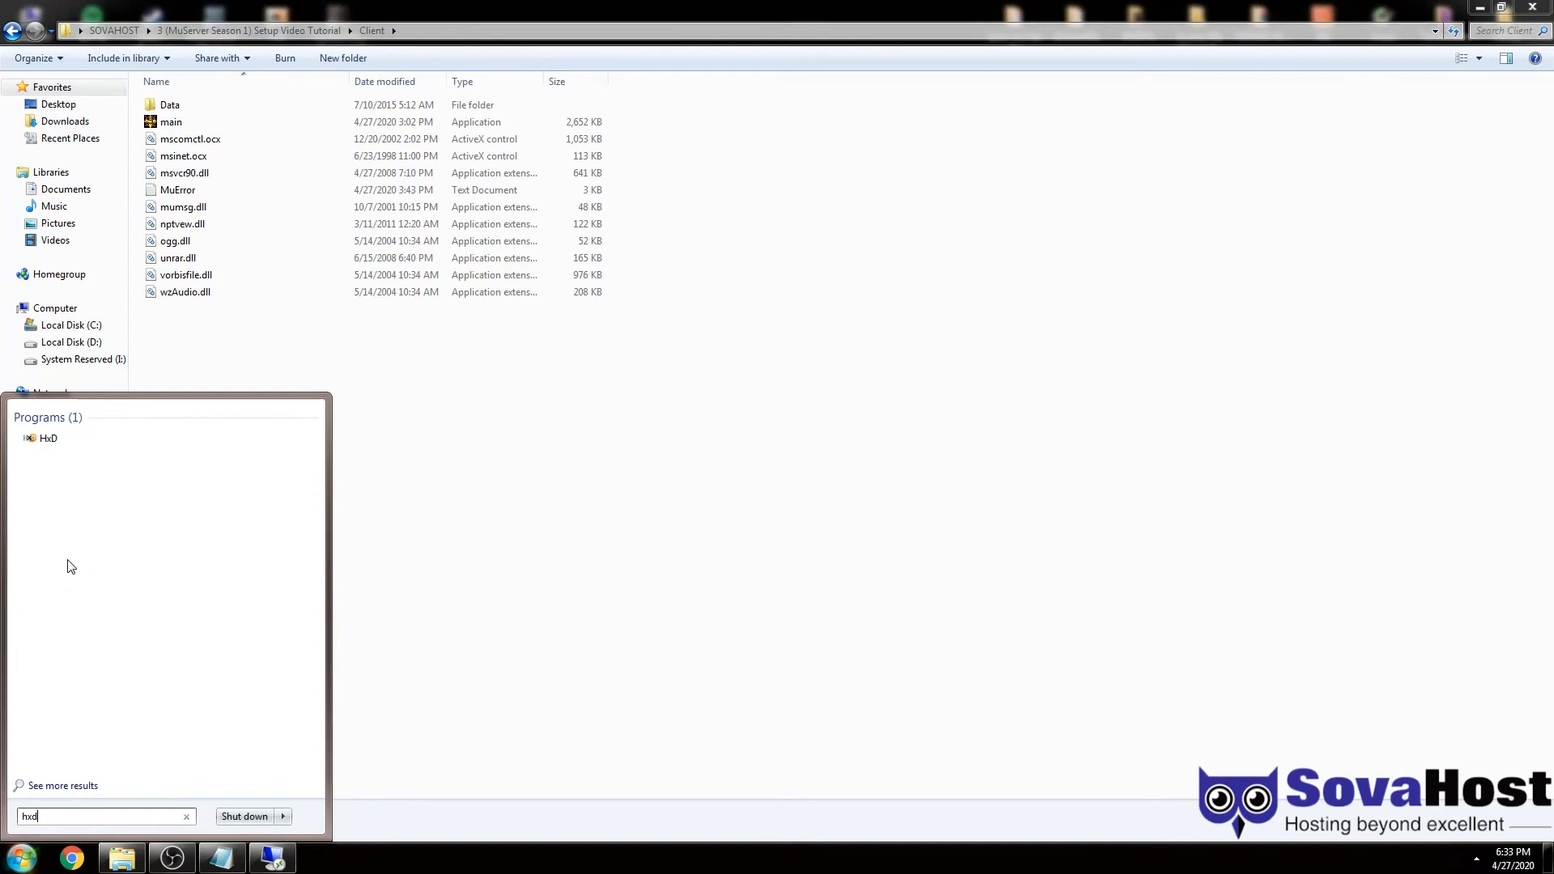
left_click(58, 447)
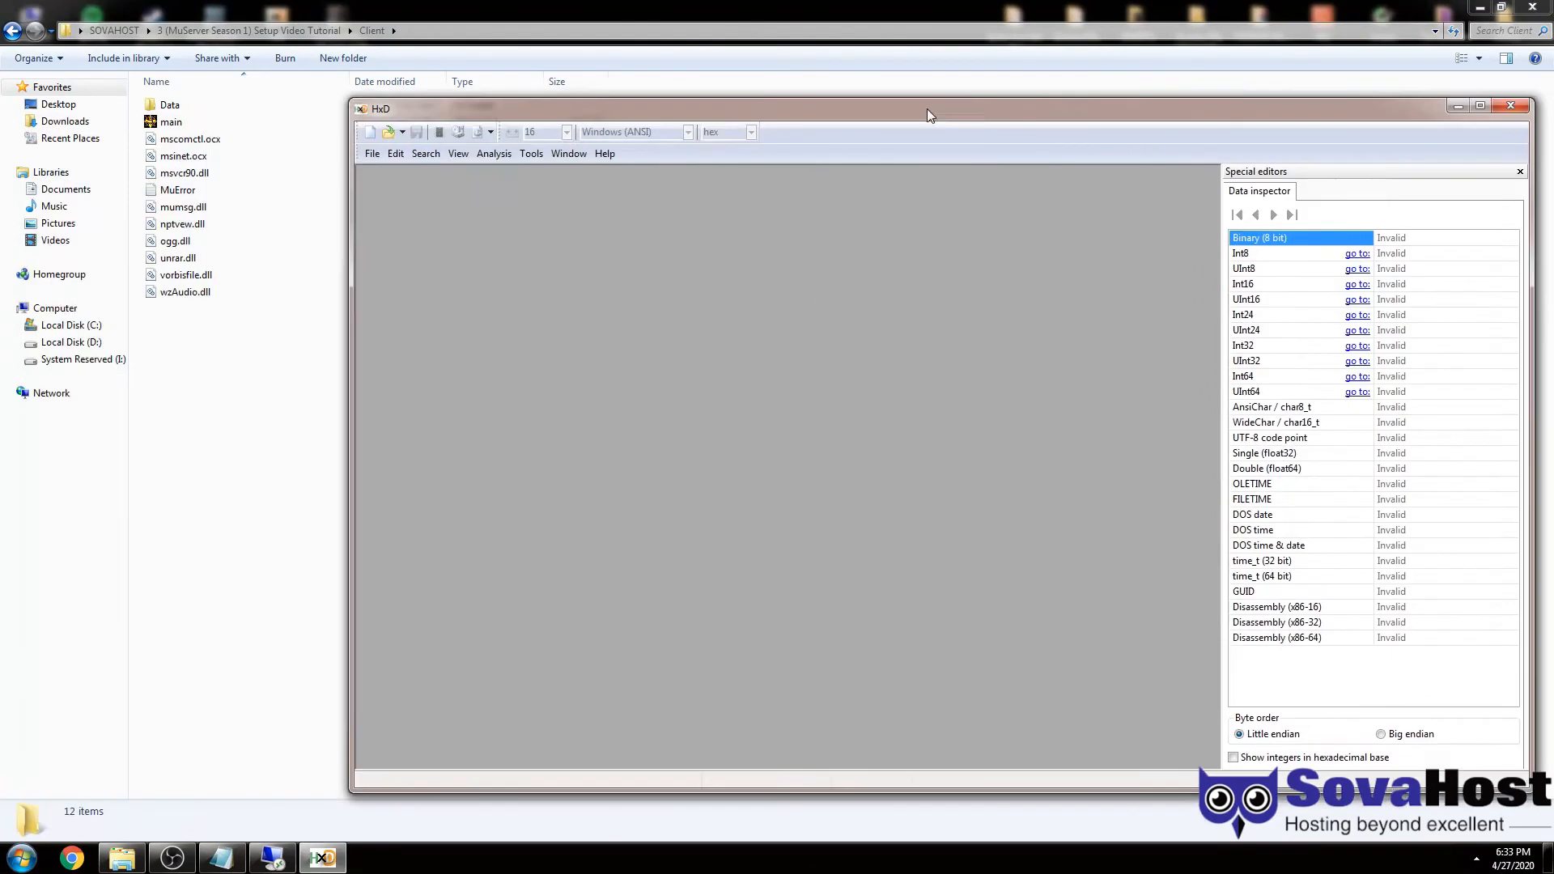
left_click_drag(926, 108, 967, 100)
left_click_drag(171, 121, 832, 414)
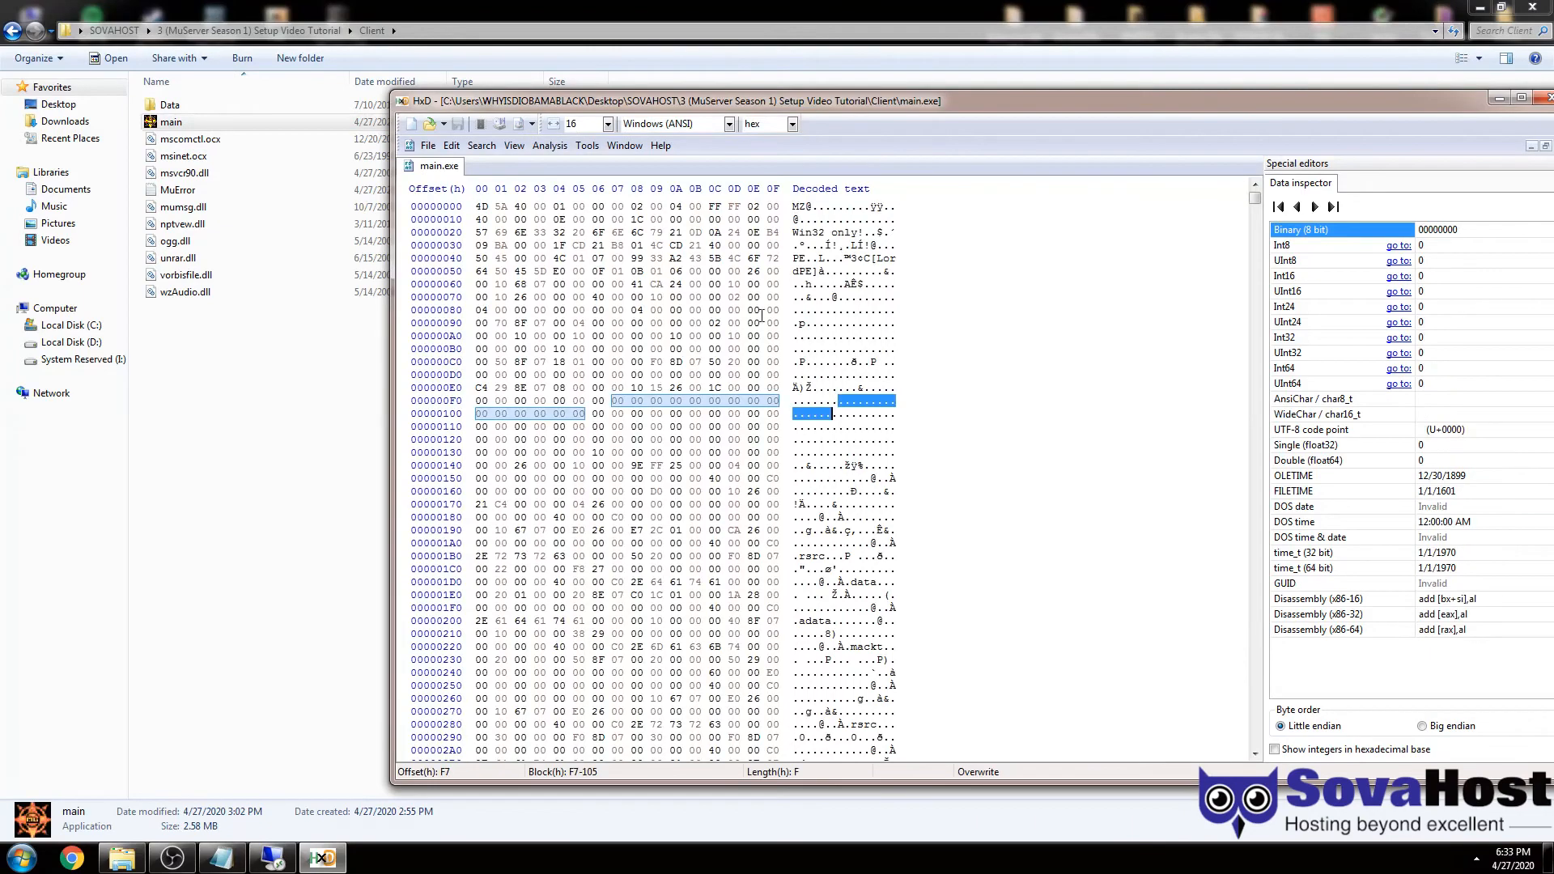
left_click_drag(736, 101, 683, 103)
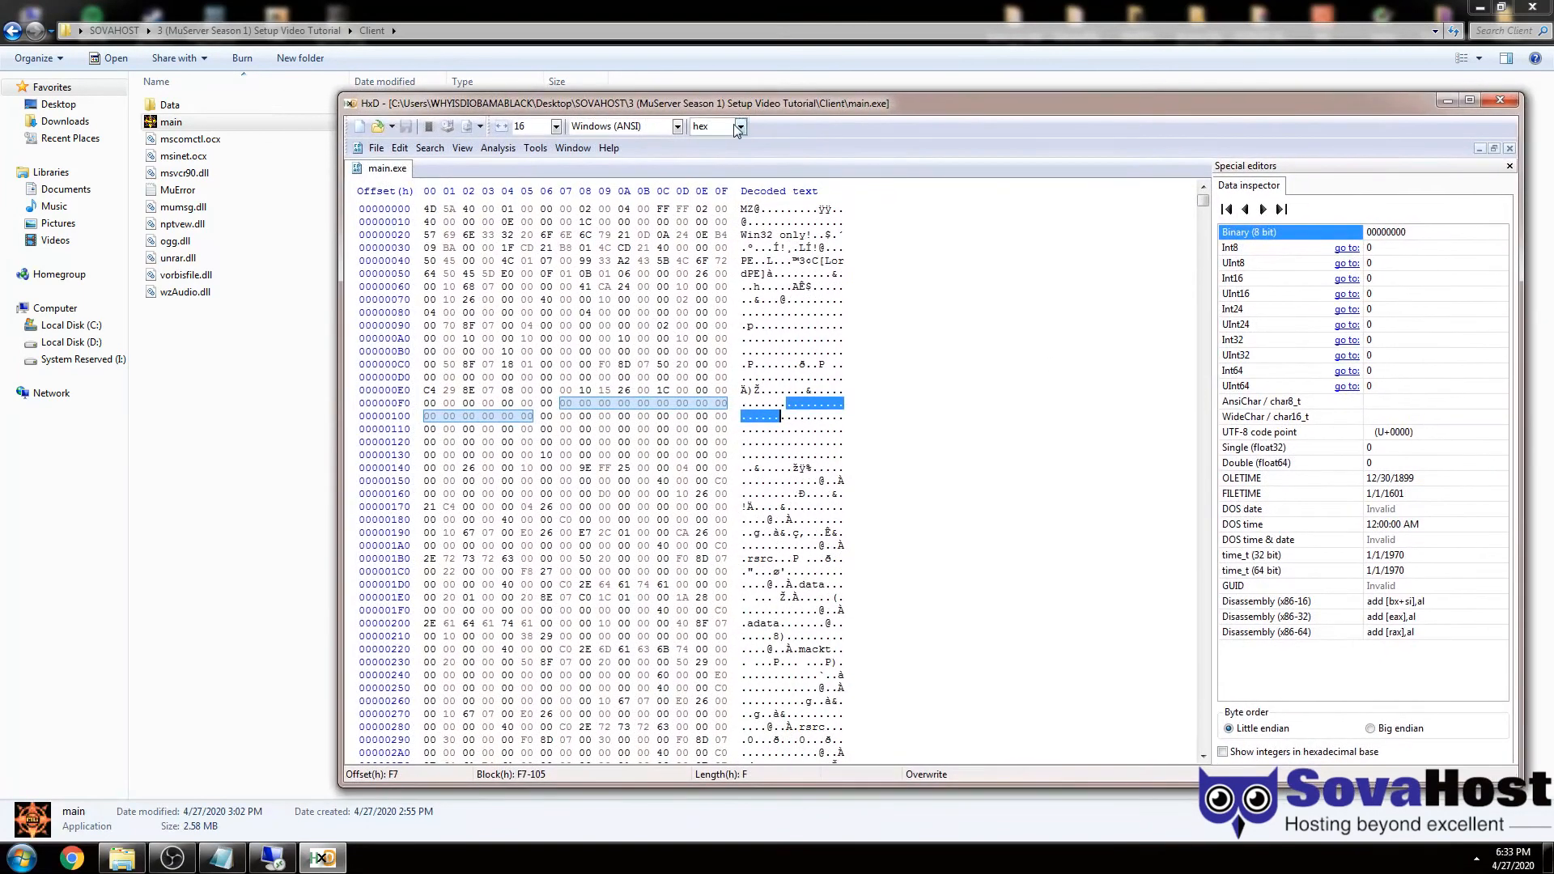
left_click(787, 377)
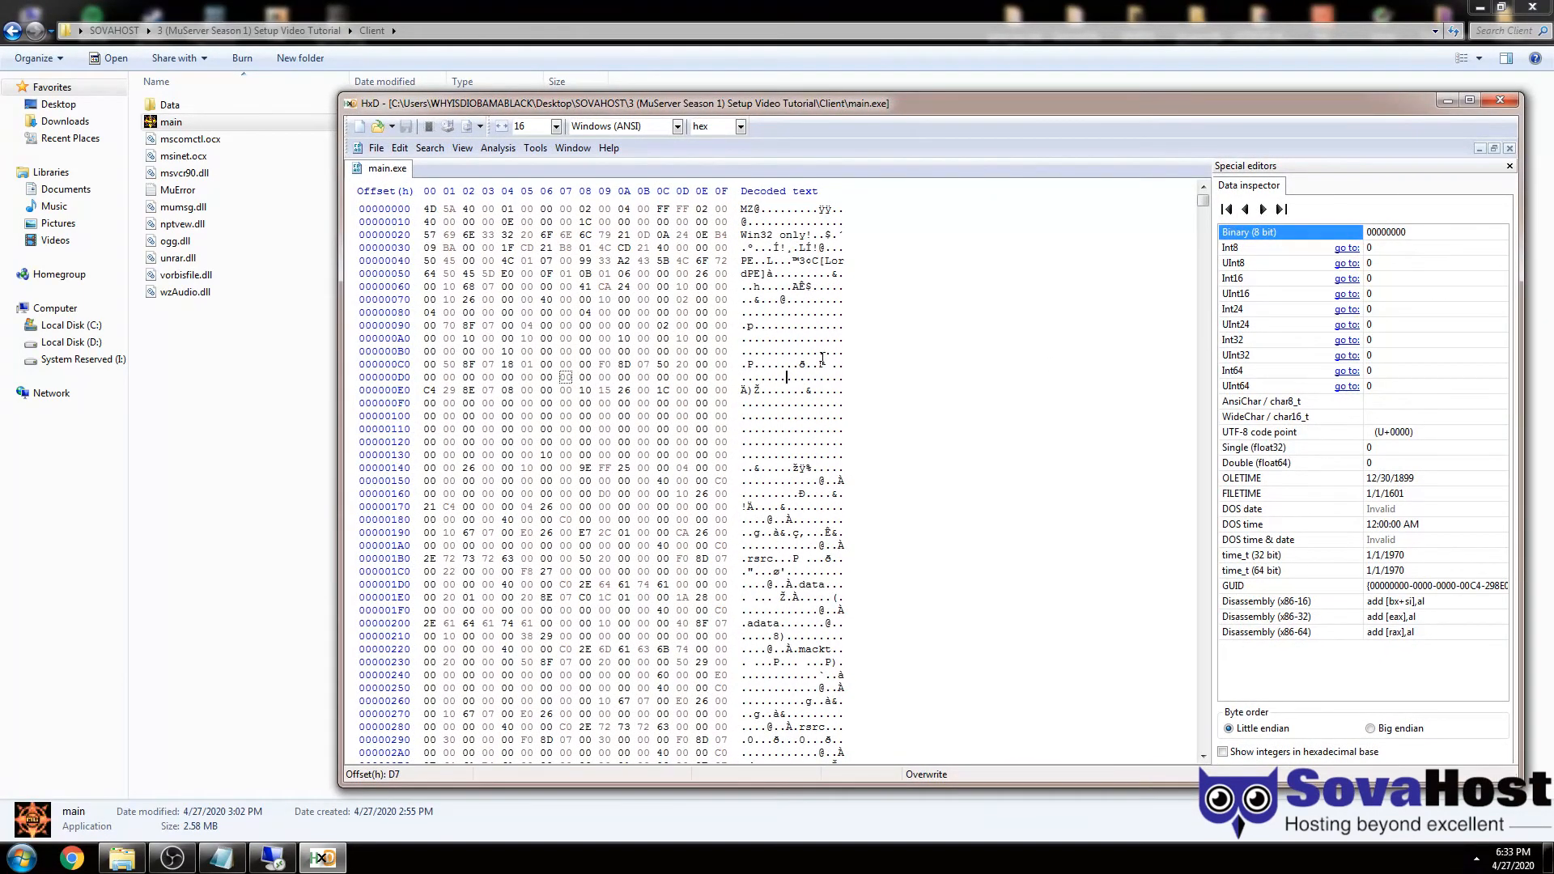
- Search main.exe for the text 127.0.0.1, dismiss the not-found message, then search for '164.'
left_click(421, 148)
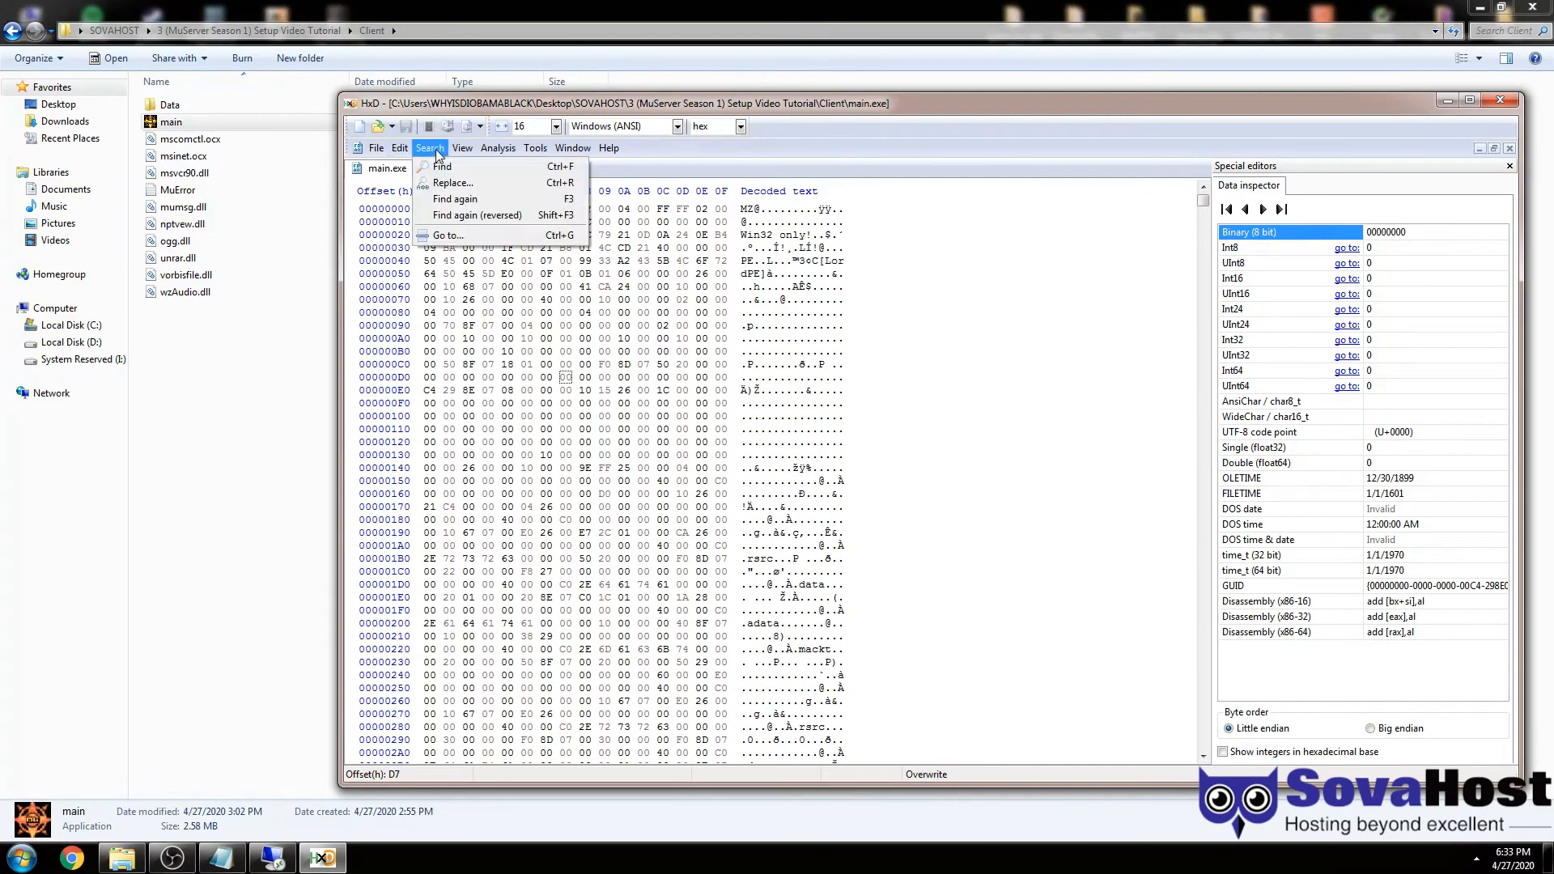
left_click(441, 166)
type("127.0.0.1")
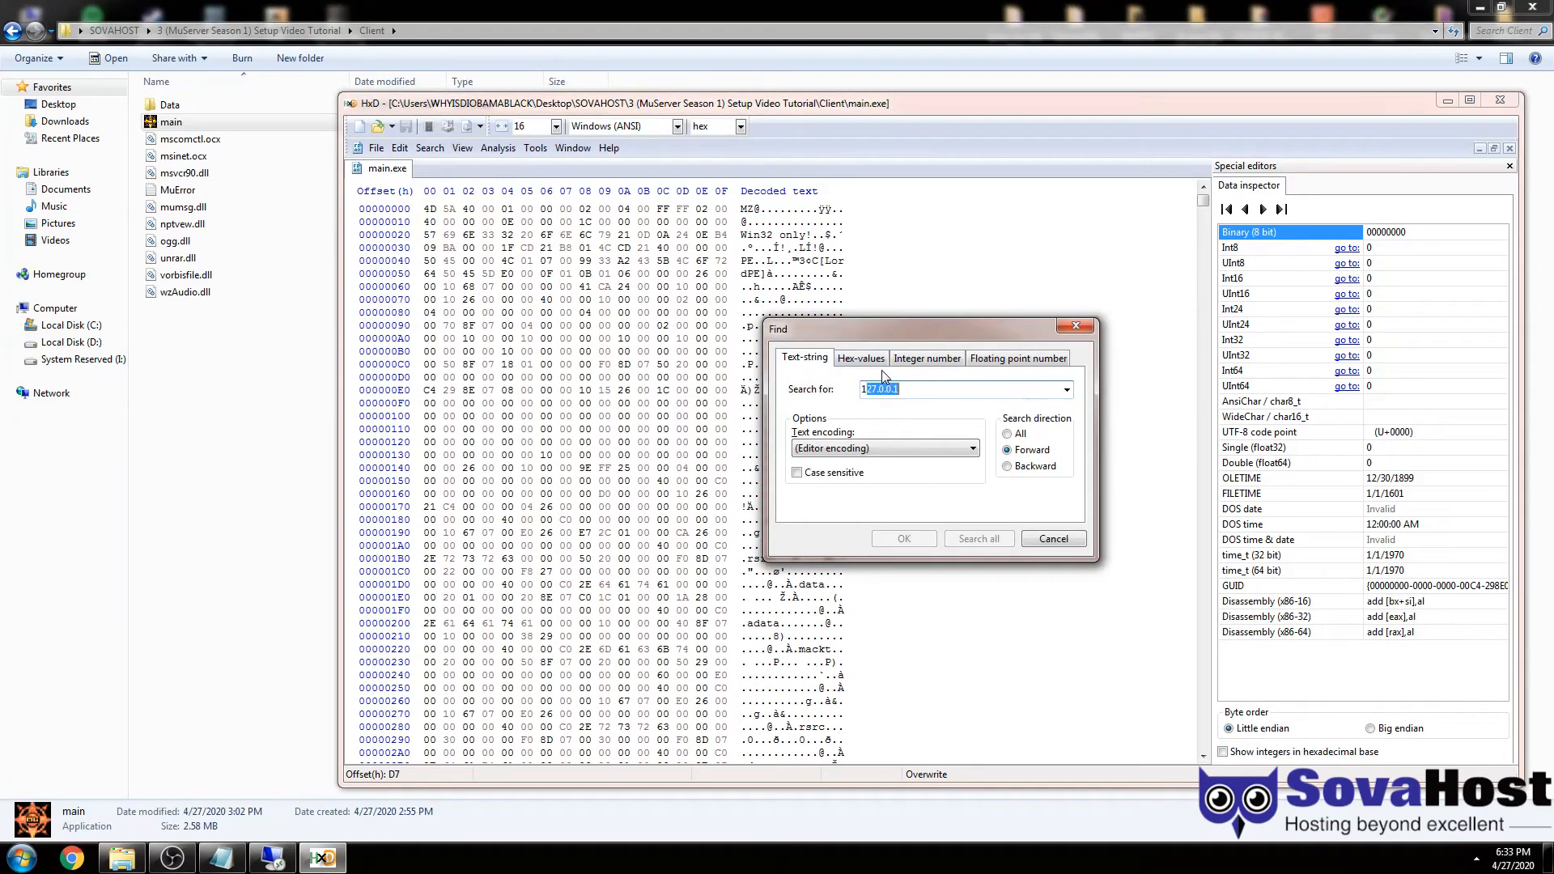
key("Return")
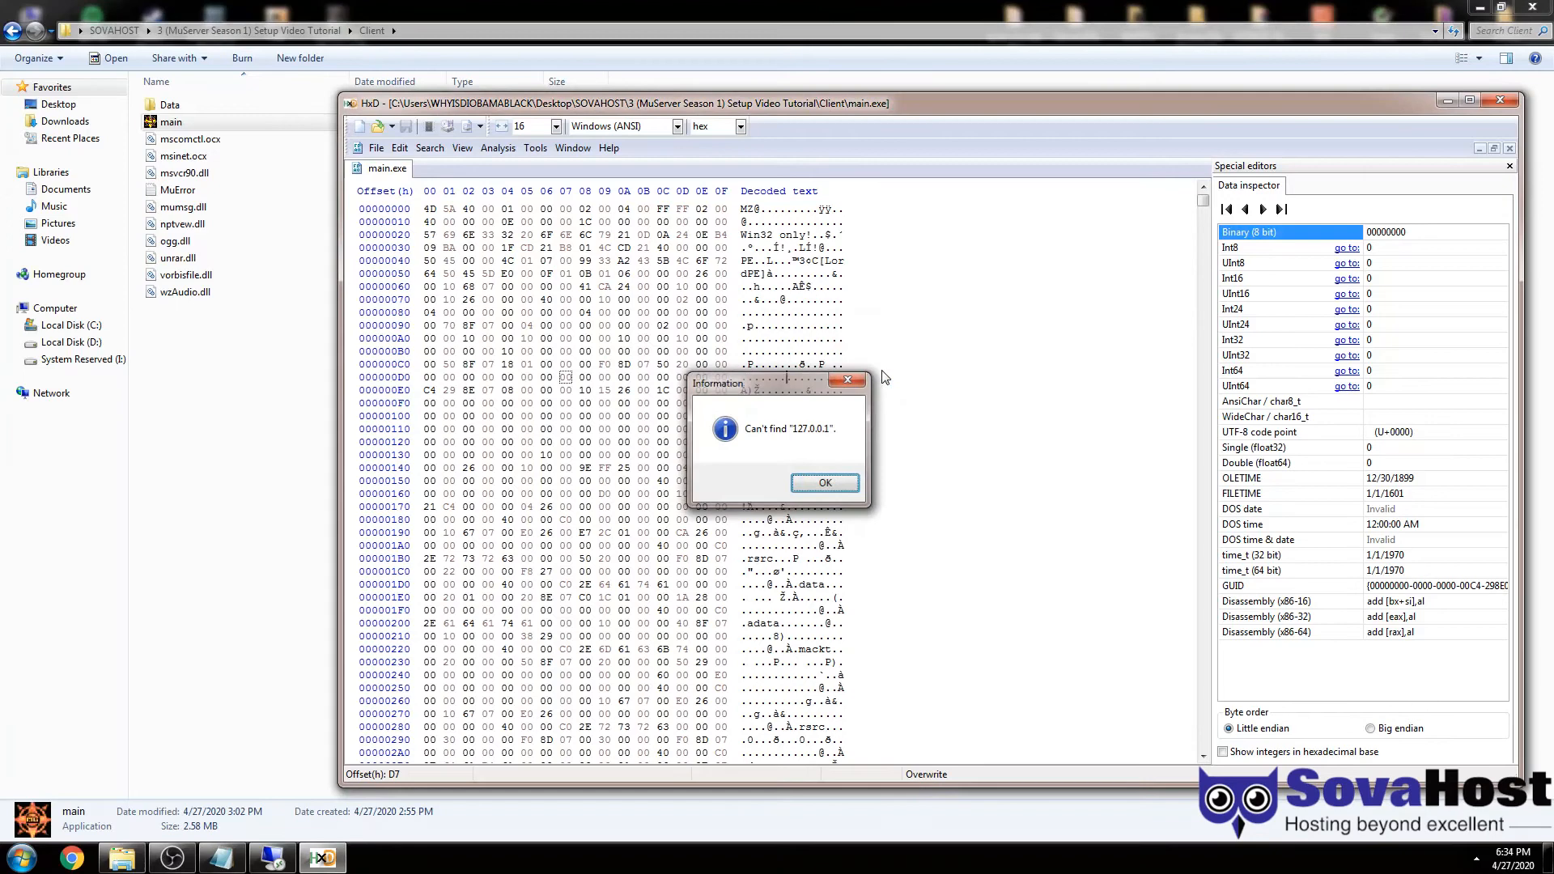
key("Return")
key("ctrl+f")
type("164.")
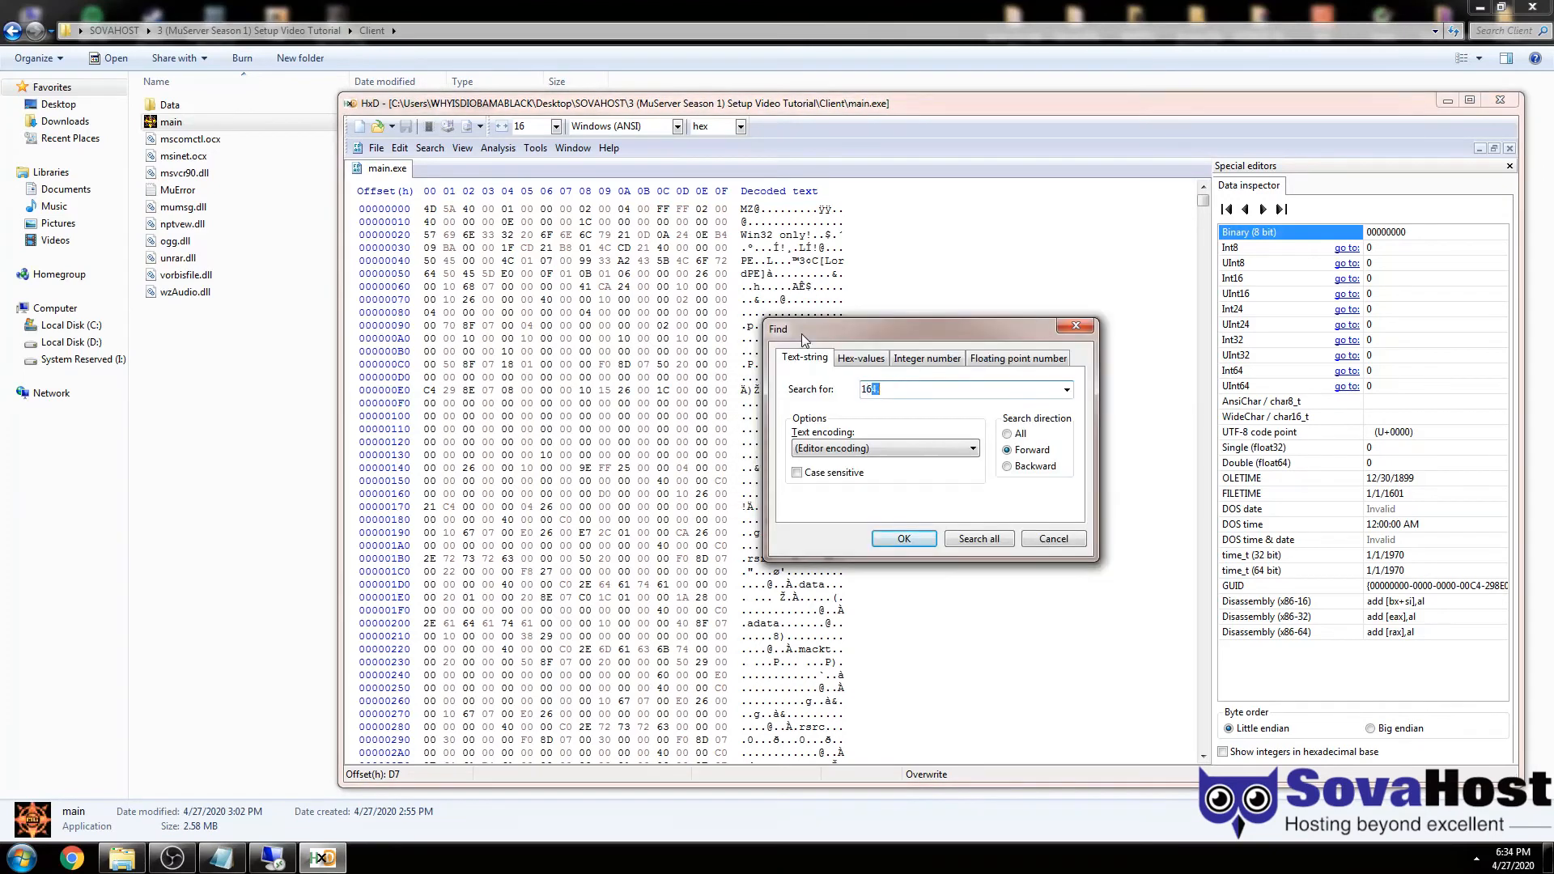
key("Return")
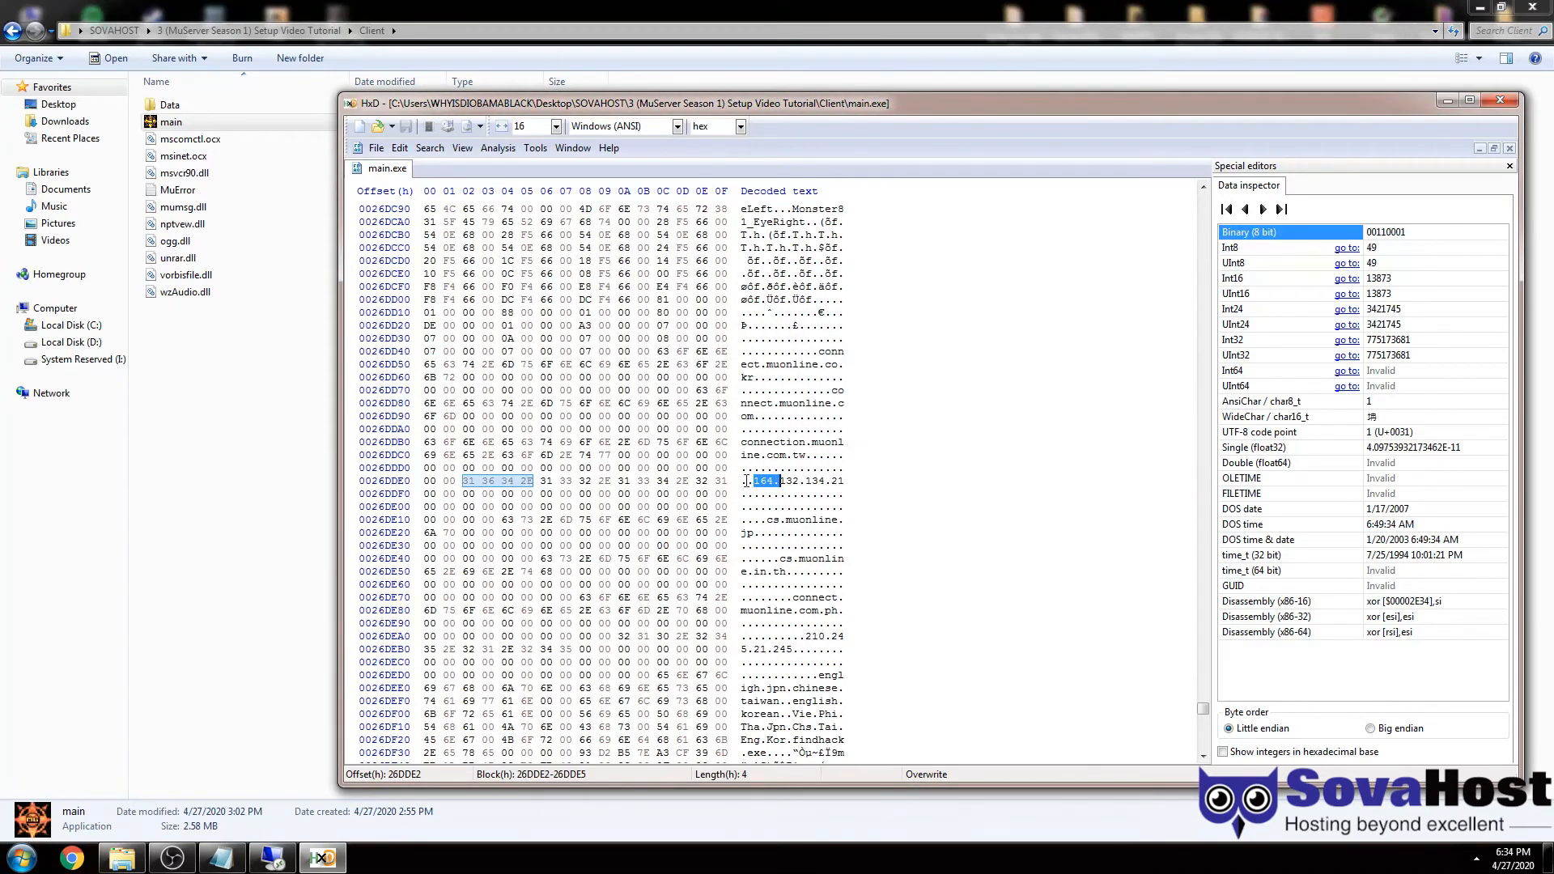
left_click(756, 481)
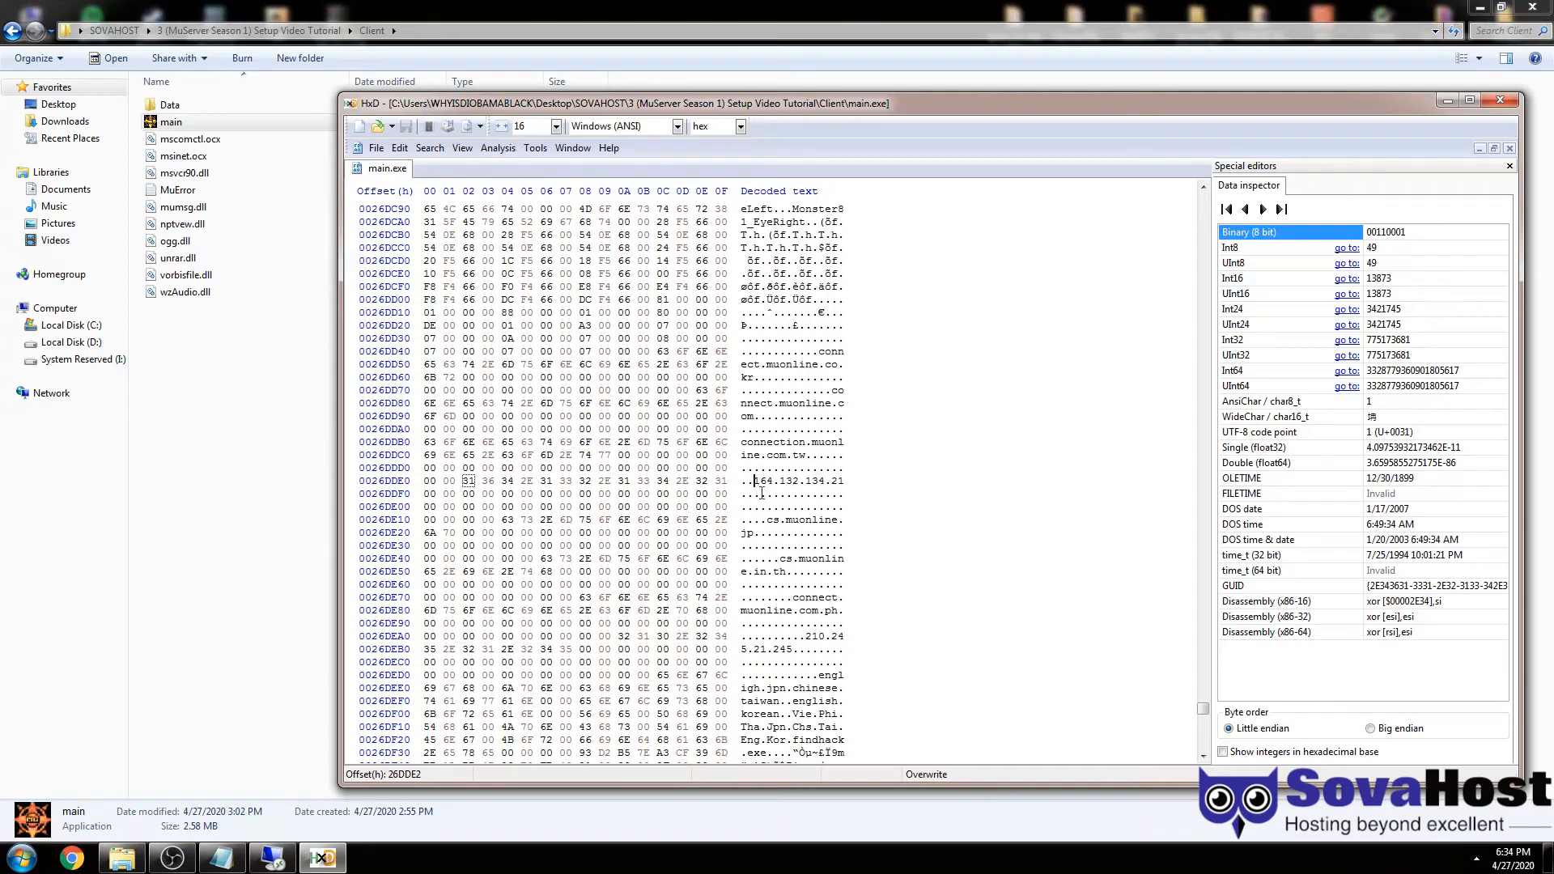
left_click_drag(756, 480, 845, 480)
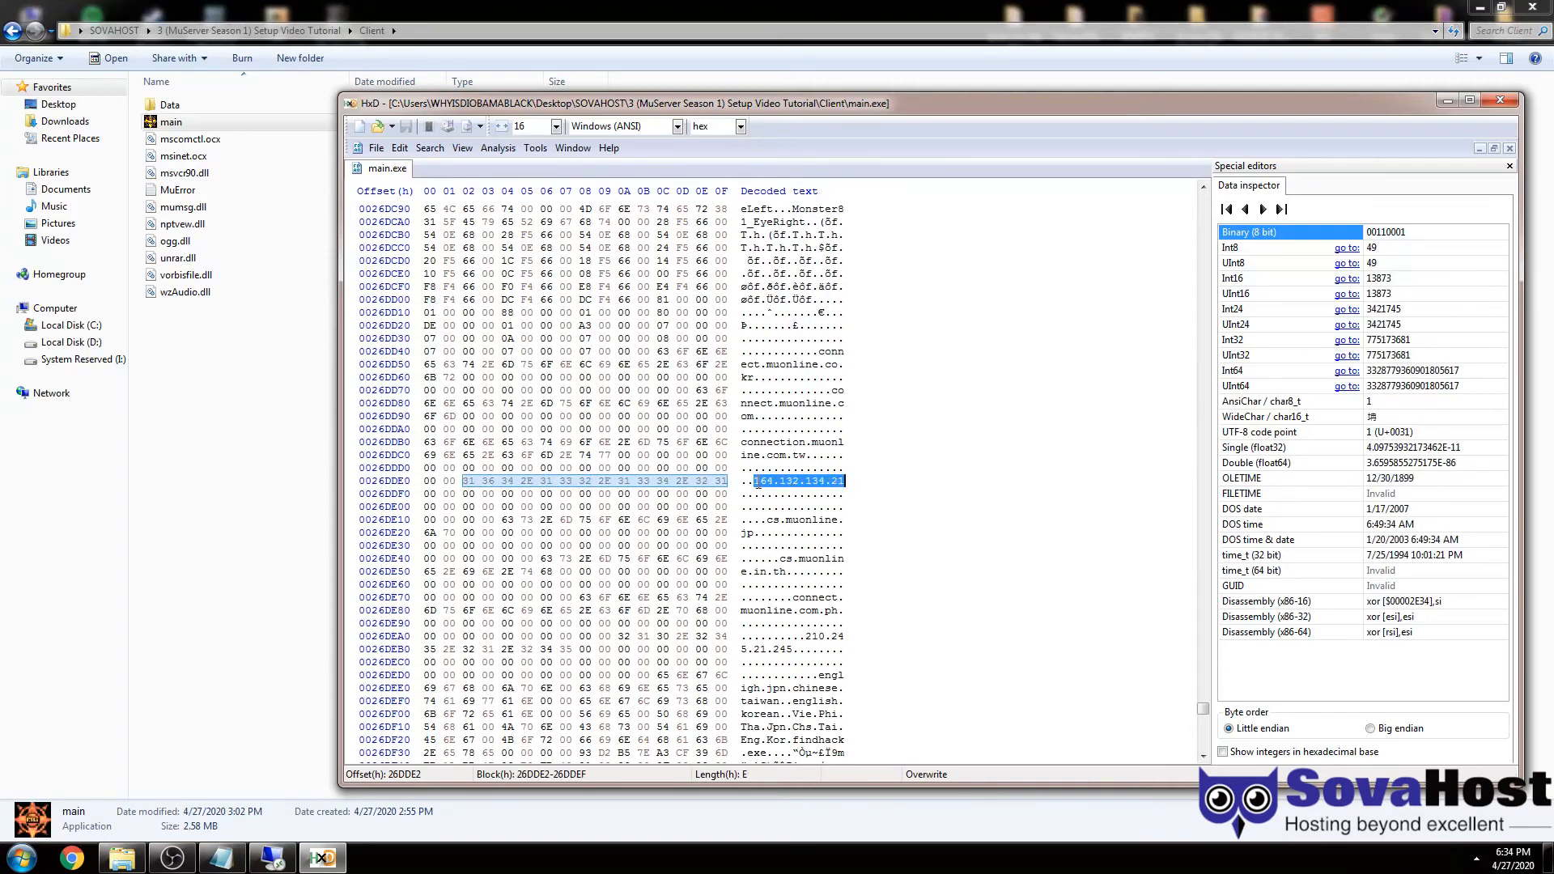
left_click(756, 481)
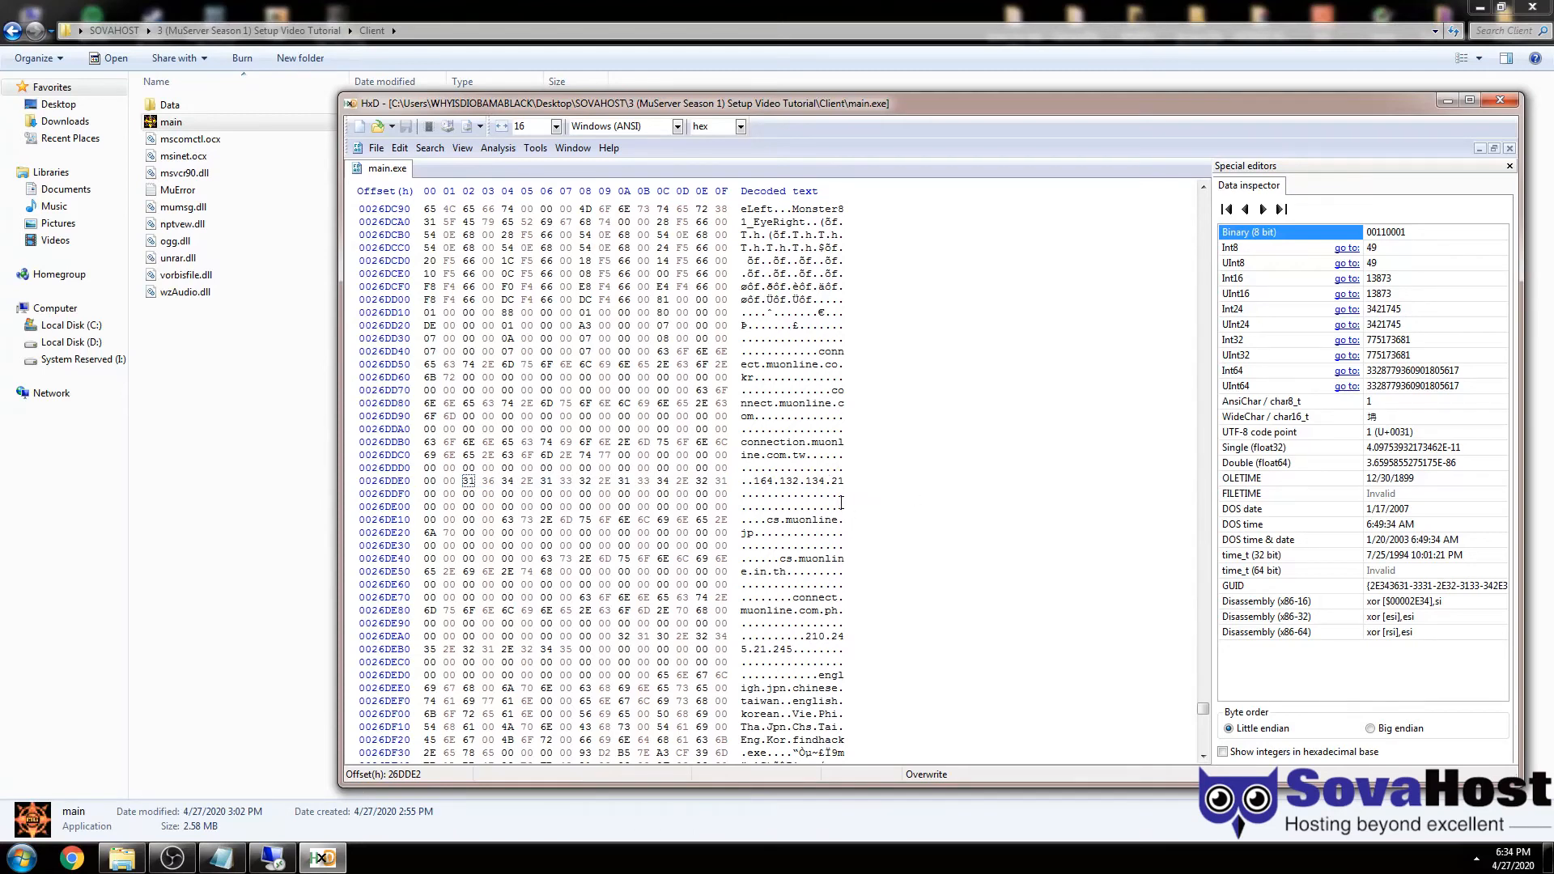
type("127.0.0.1")
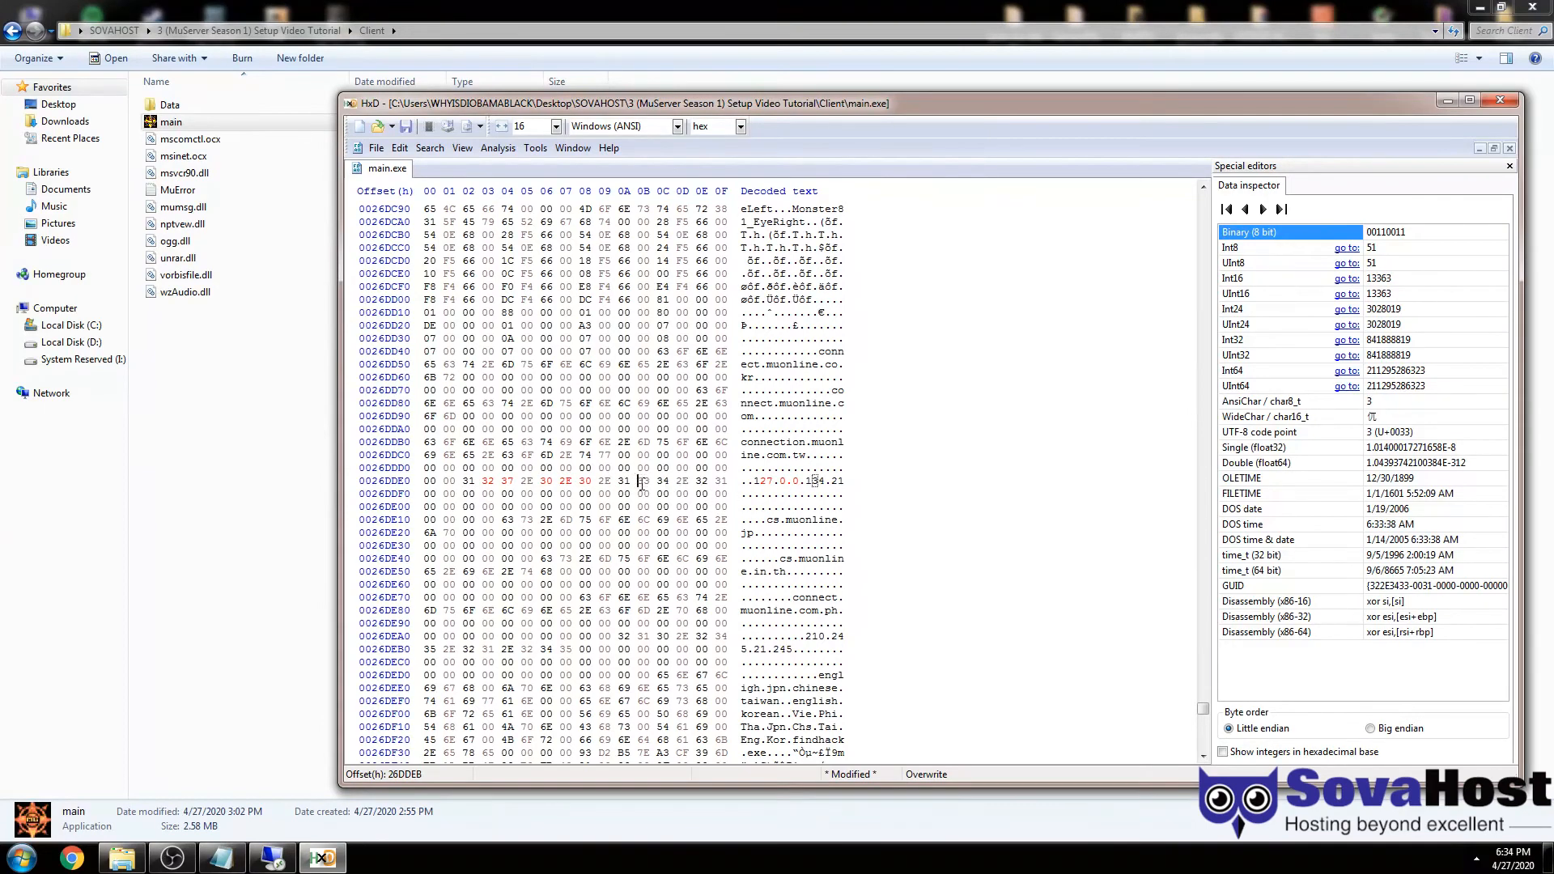
left_click(808, 483)
left_click(642, 483)
type("00 00 00 00 ")
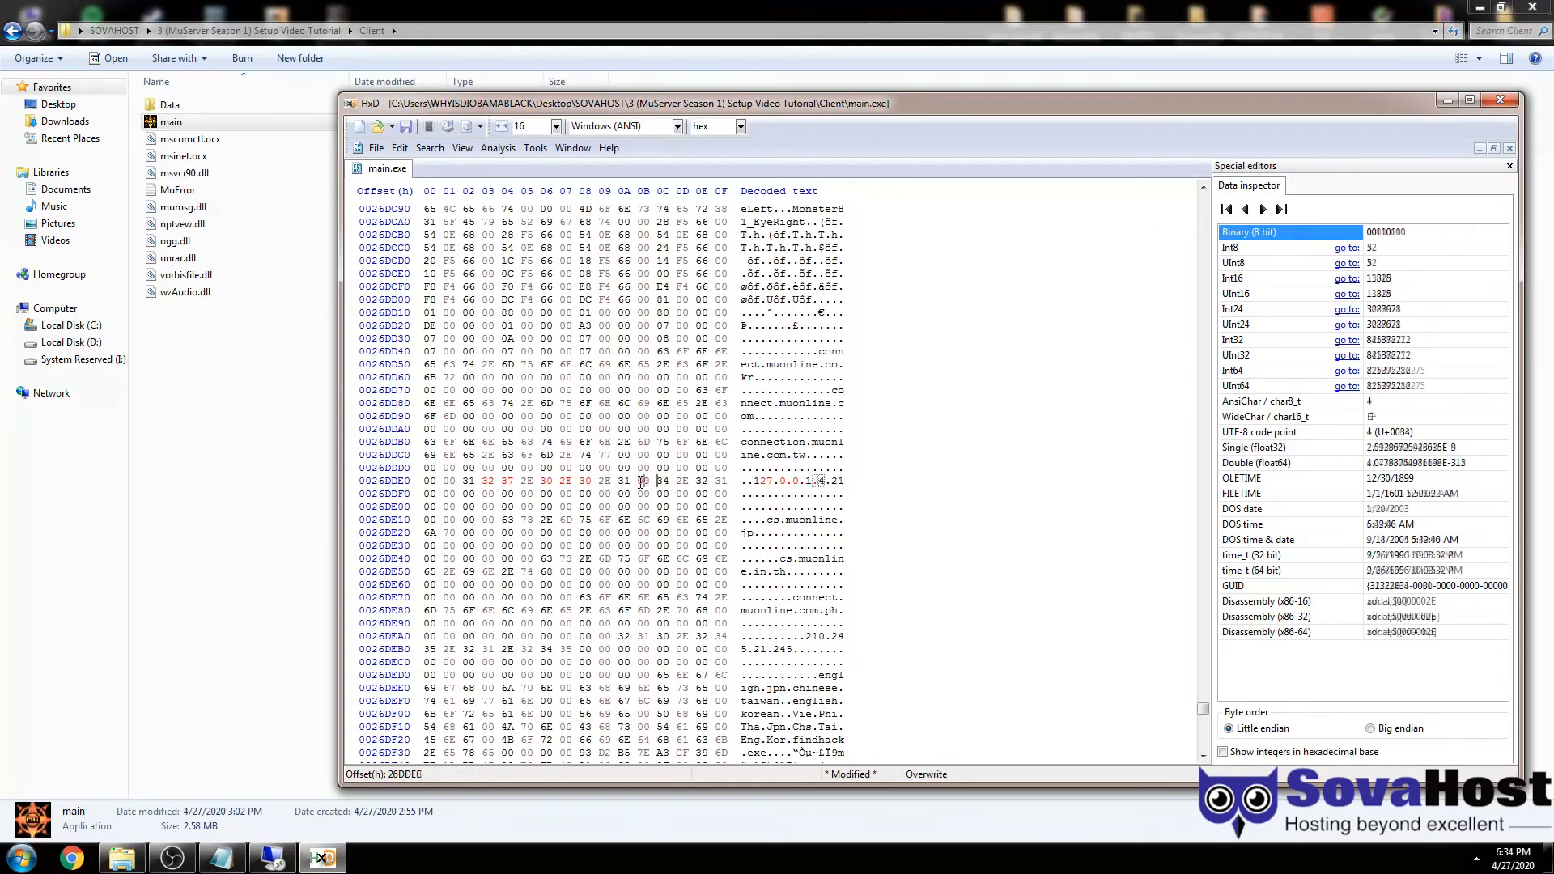
type("00")
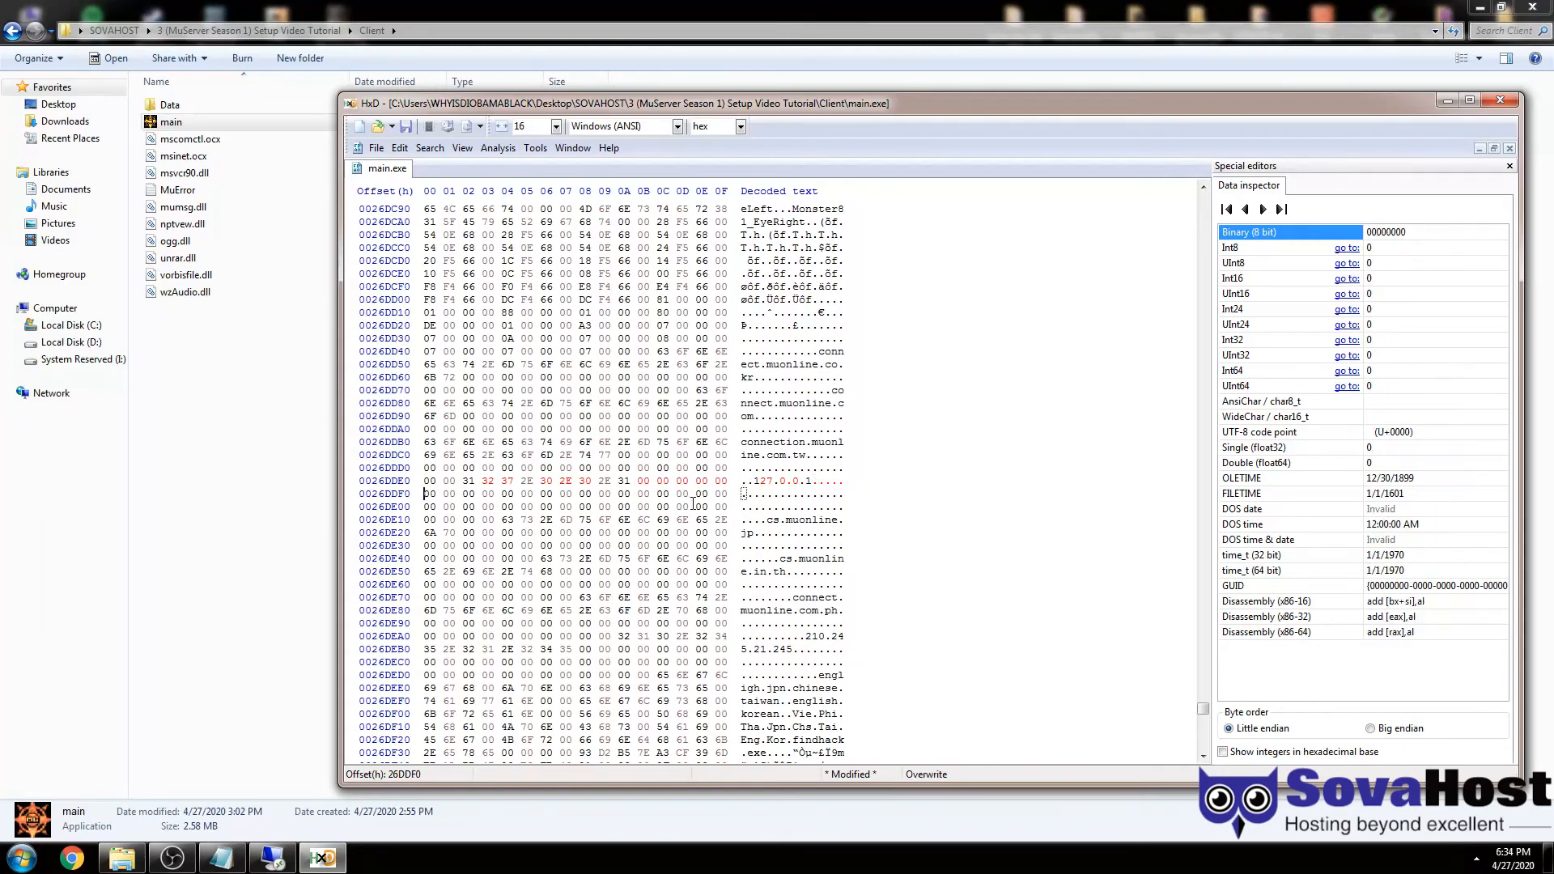
left_click(775, 506)
- Type 164.132.134.21 over the 127.0.0.1 address text
left_click_drag(755, 483, 813, 482)
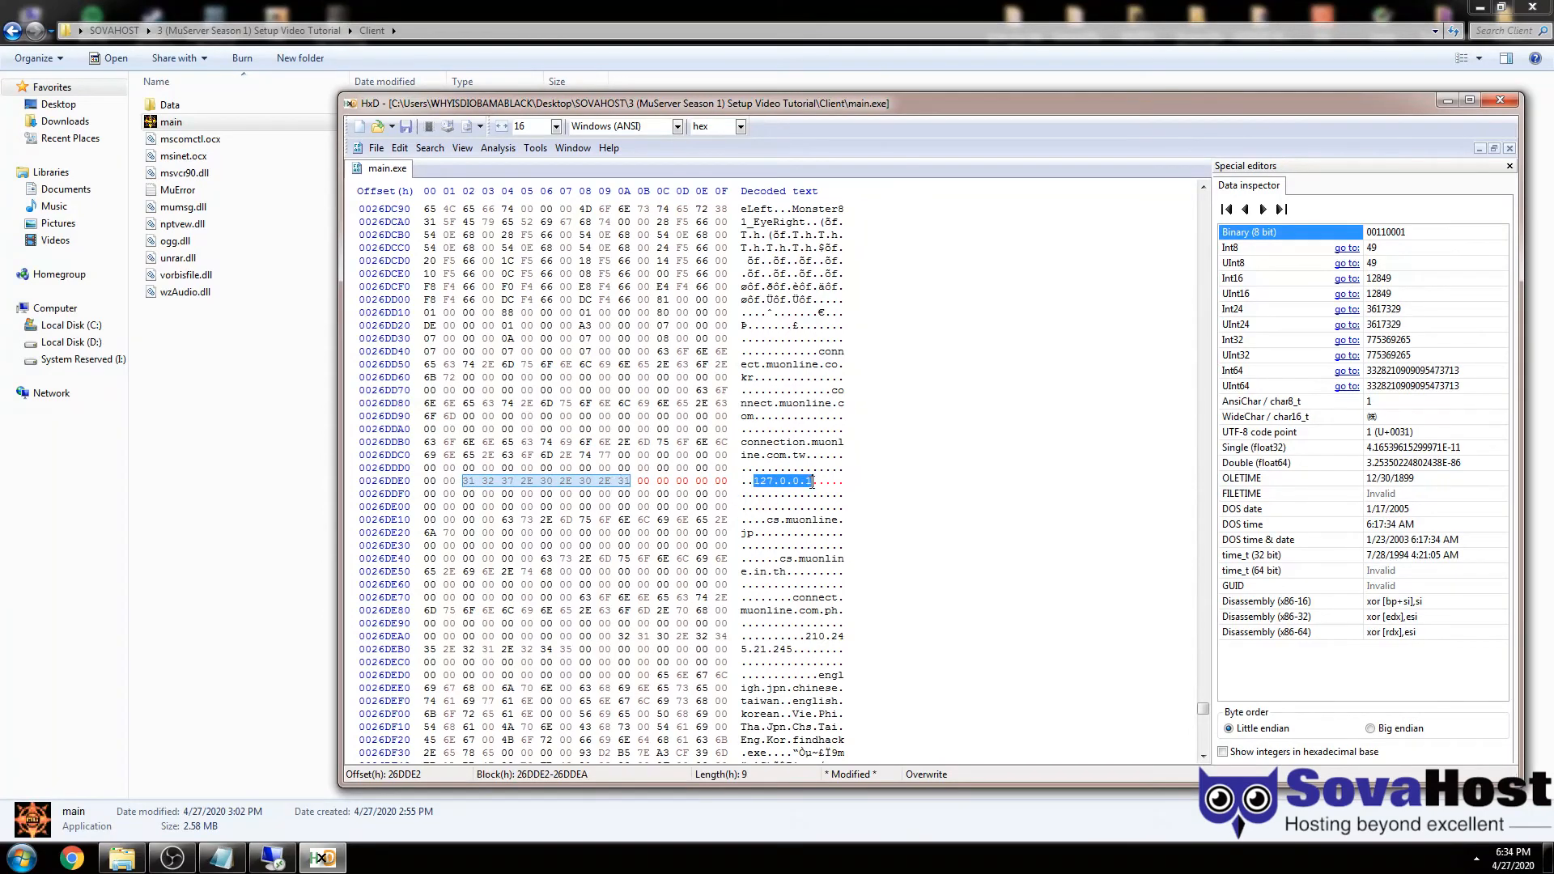
left_click(812, 482)
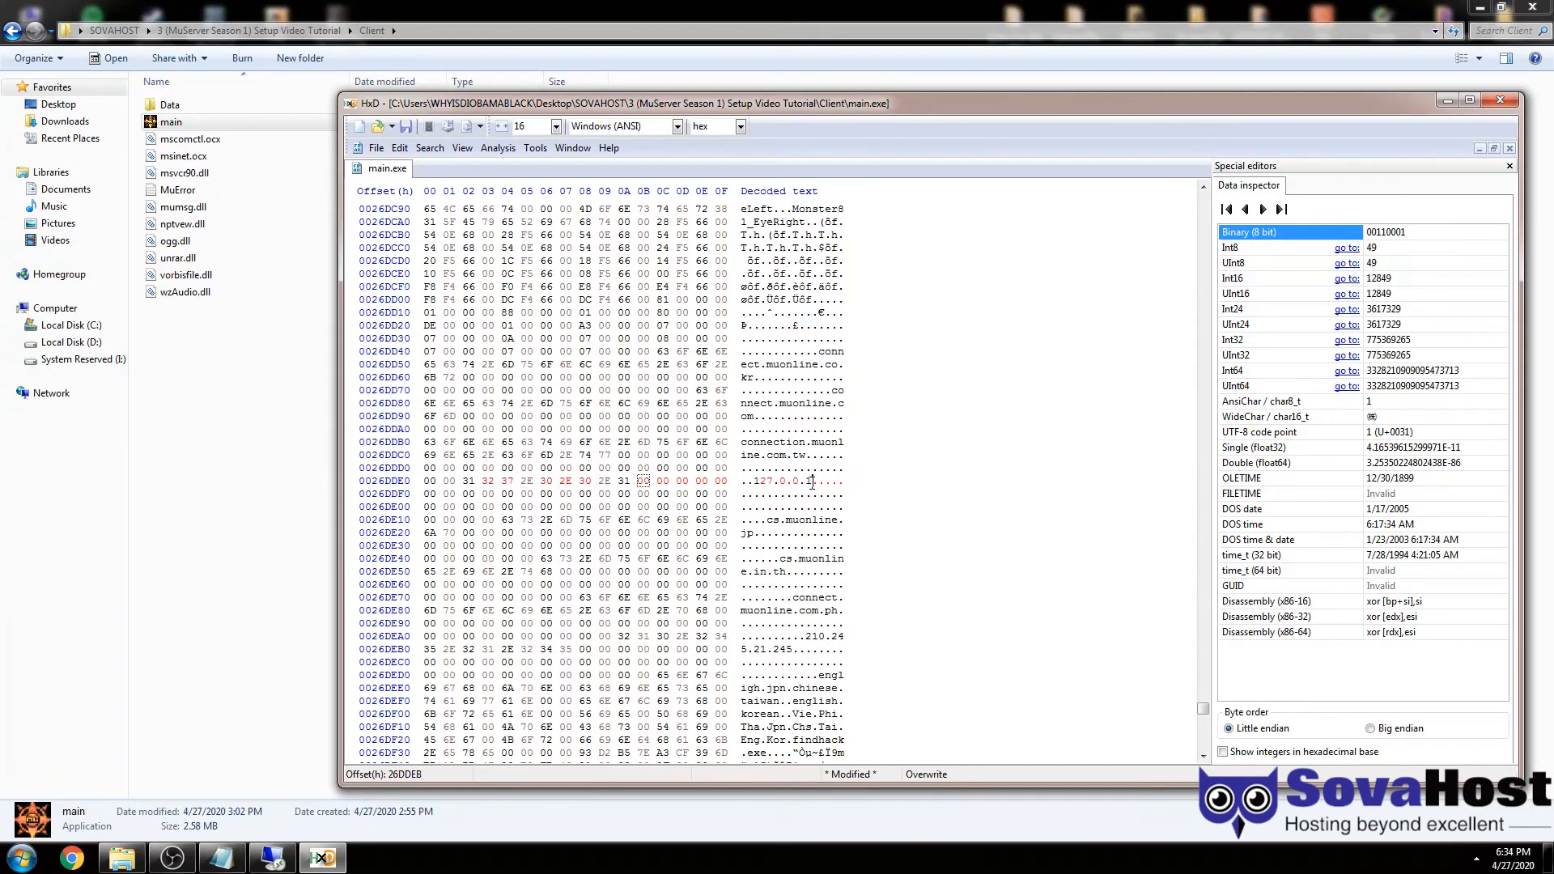
left_click(756, 482)
type("164.1")
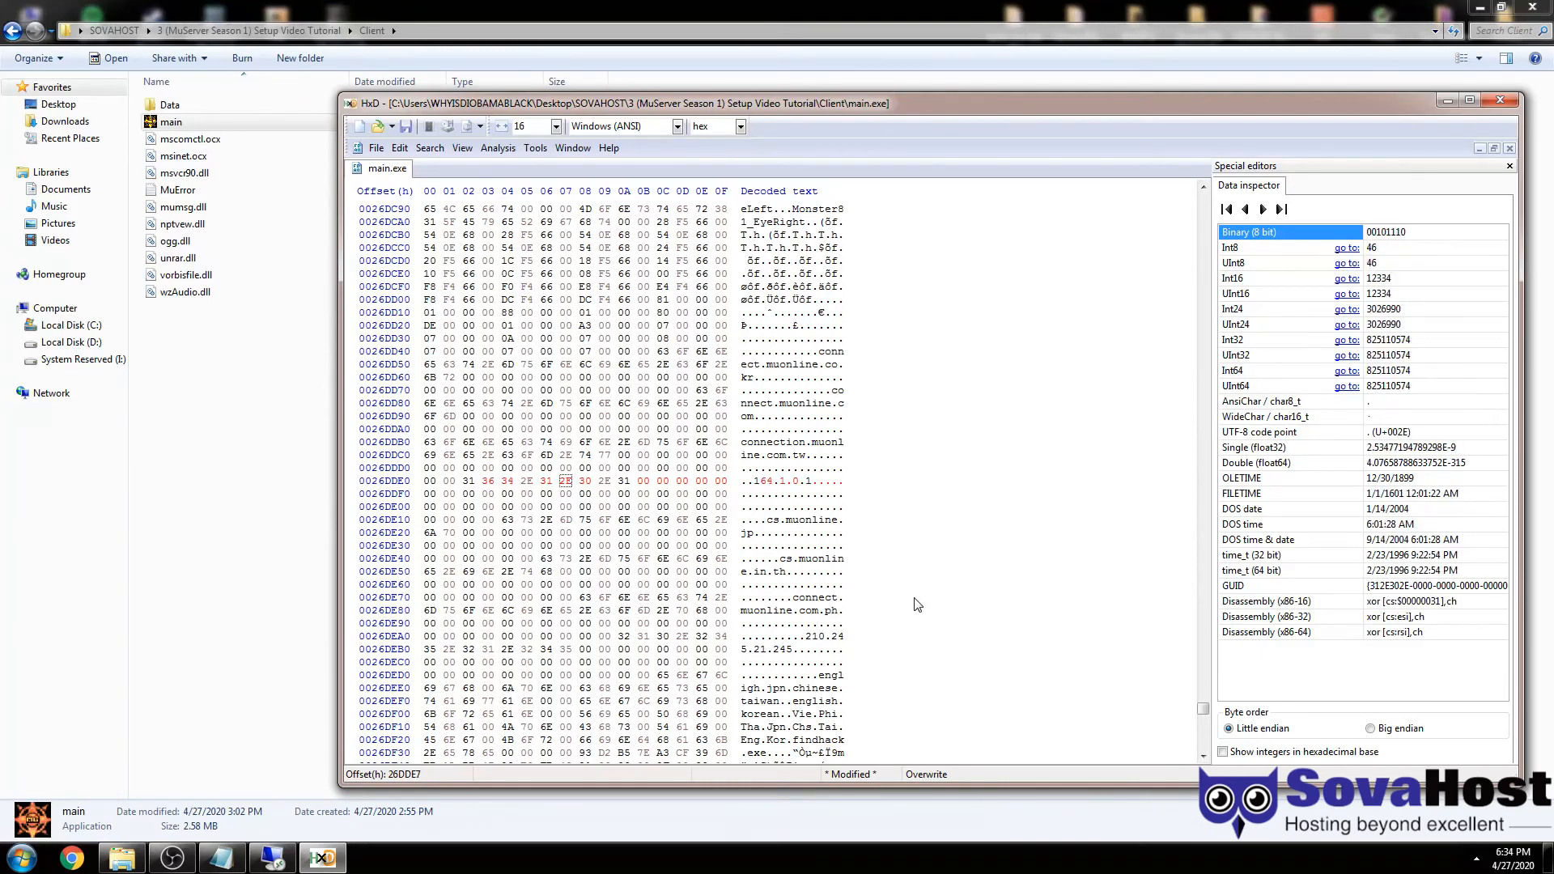
type("32.134.")
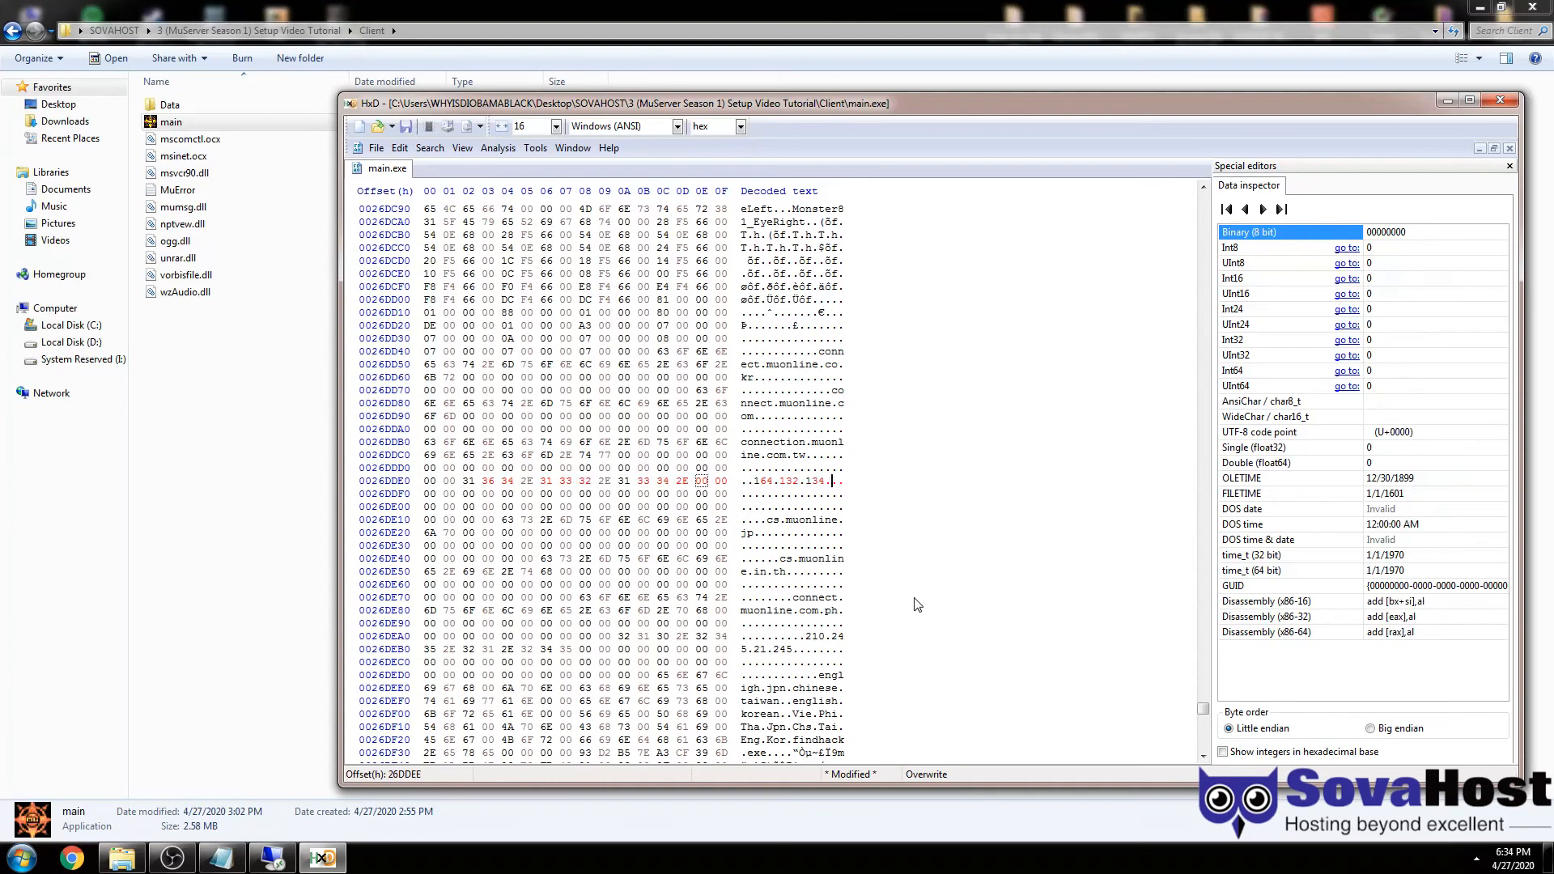
type("21")
- Take the remote session out of full screen, then inspect the bytes around the new address
left_click(272, 858)
left_click_drag(463, 7, 840, 75)
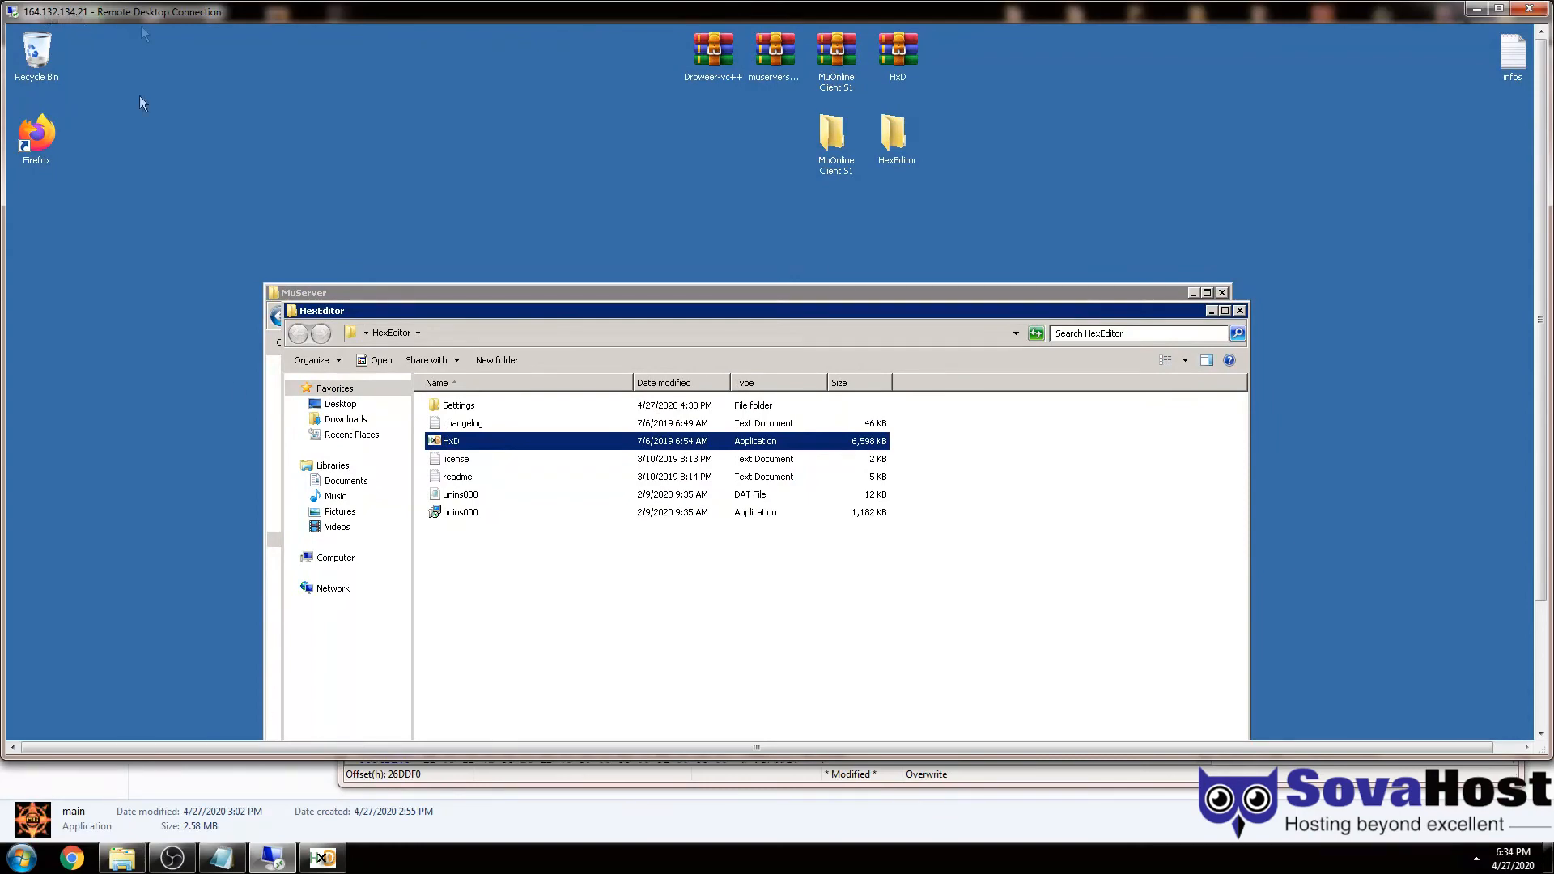
left_click(272, 858)
left_click(850, 485)
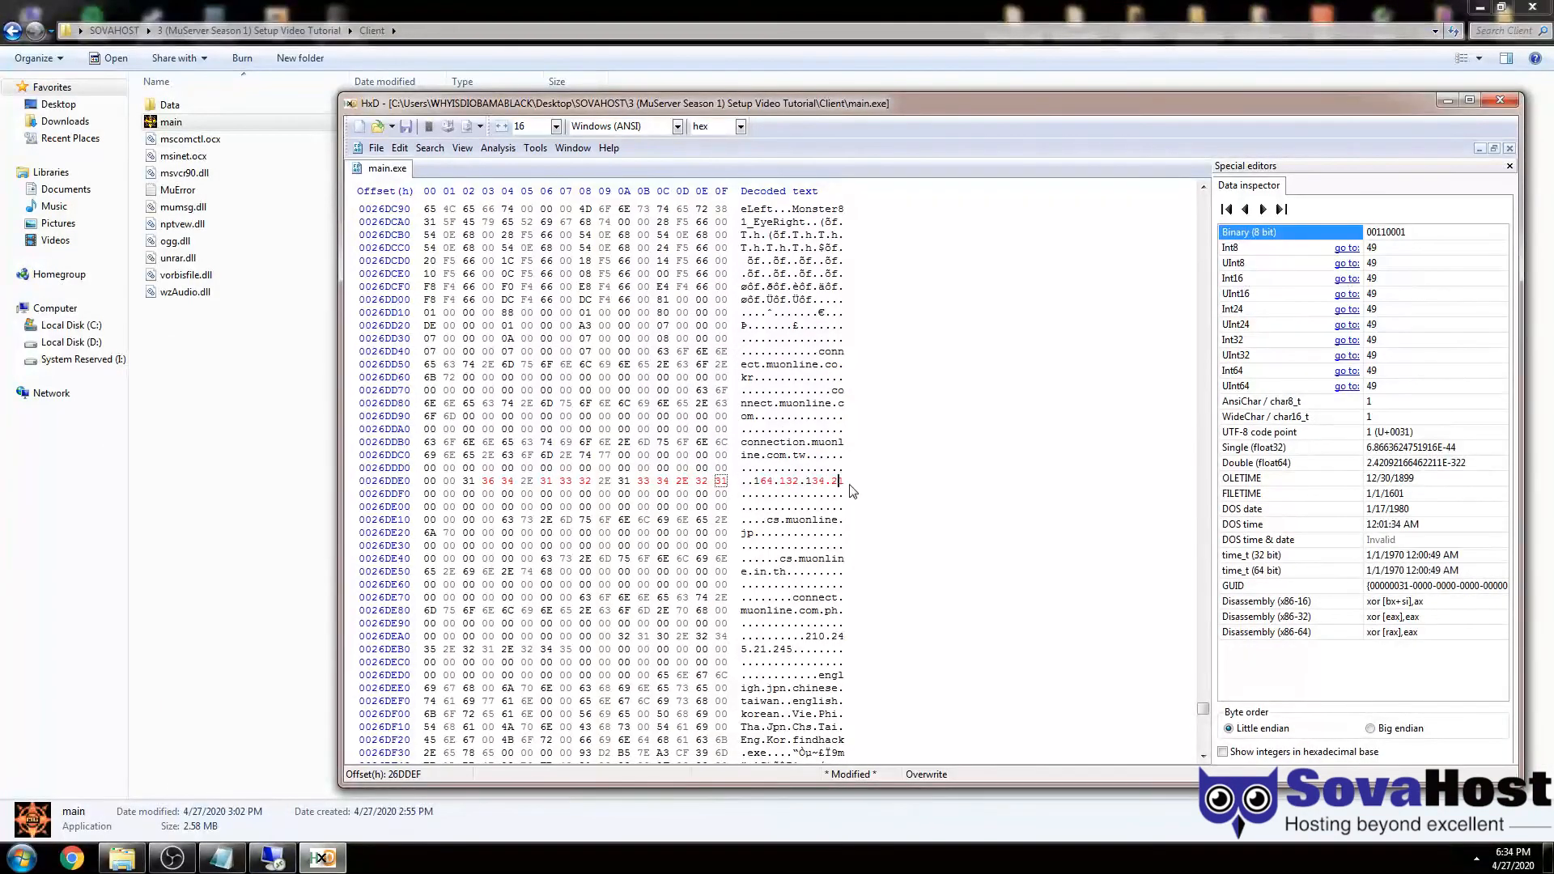
left_click(749, 486)
left_click(747, 494)
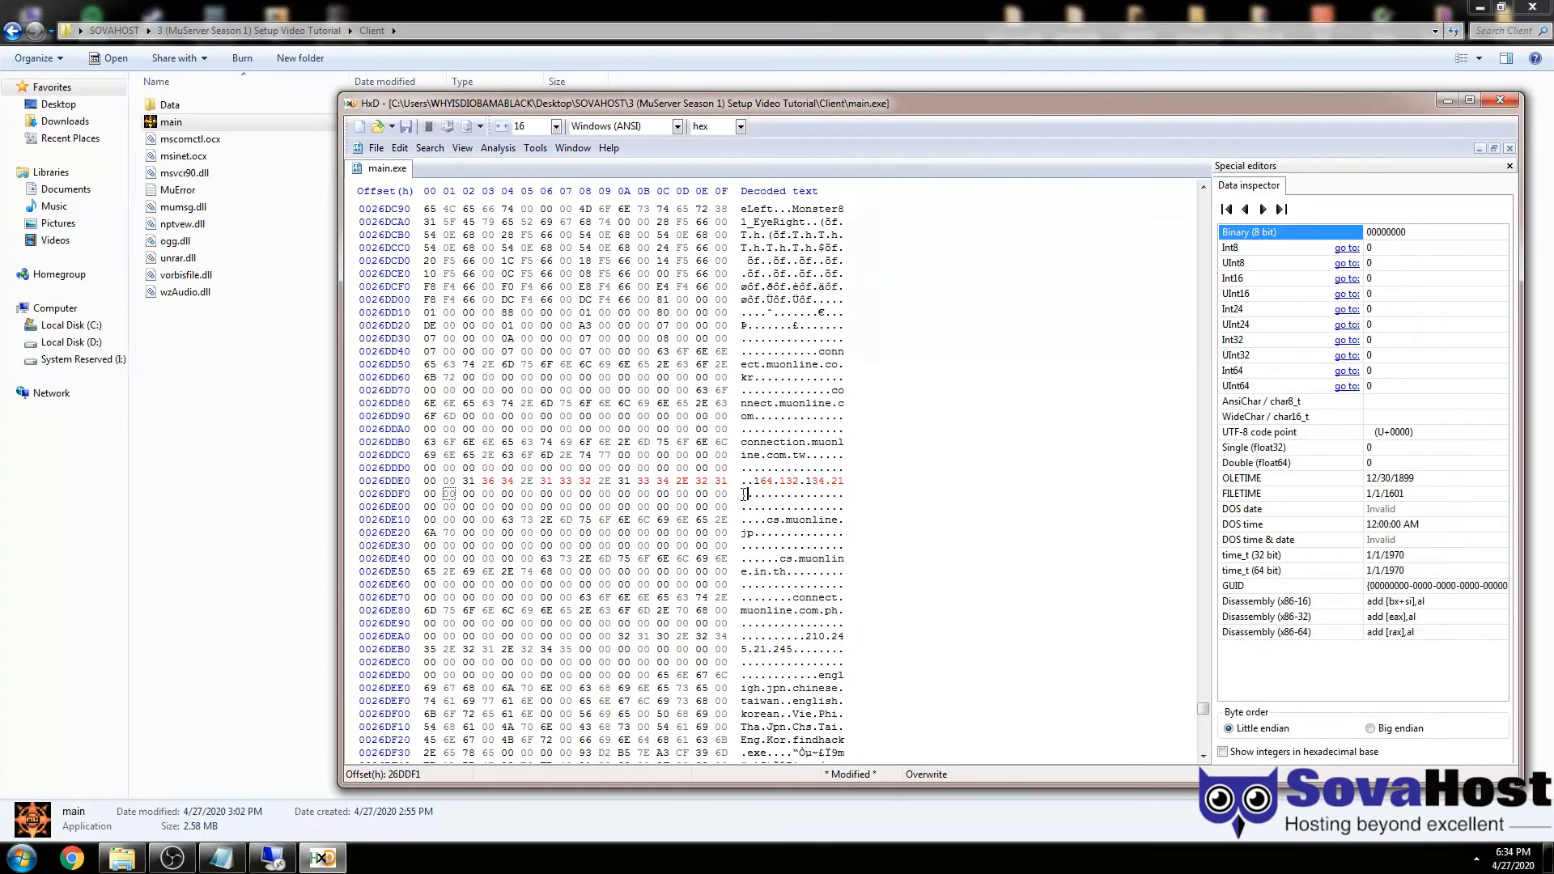
left_click_drag(755, 482, 800, 482)
left_click(703, 482)
left_click_drag(682, 481, 691, 482)
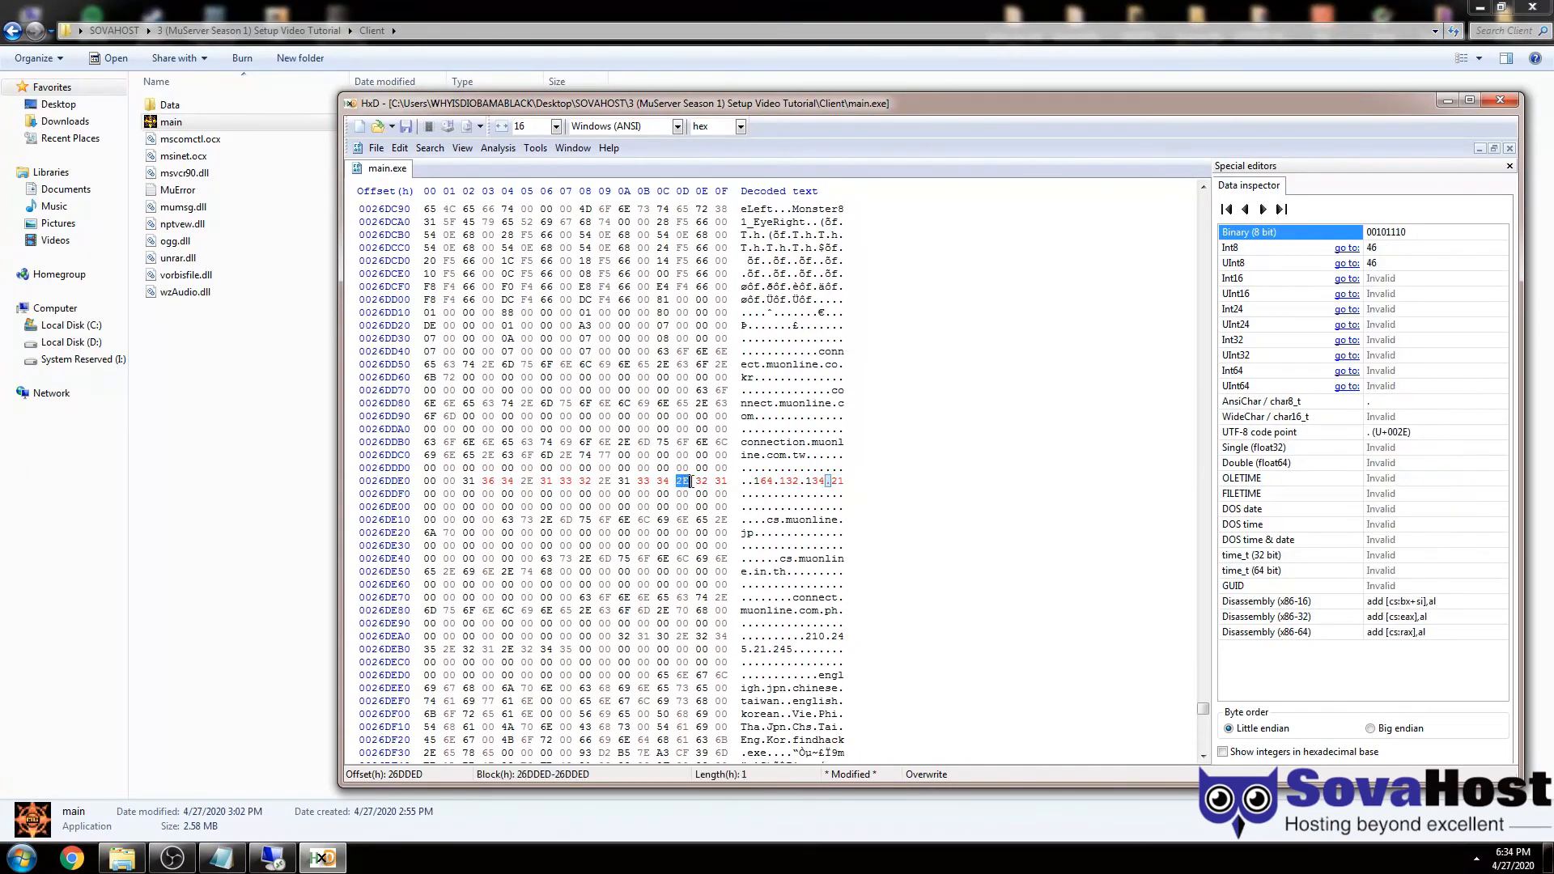
left_click(844, 481)
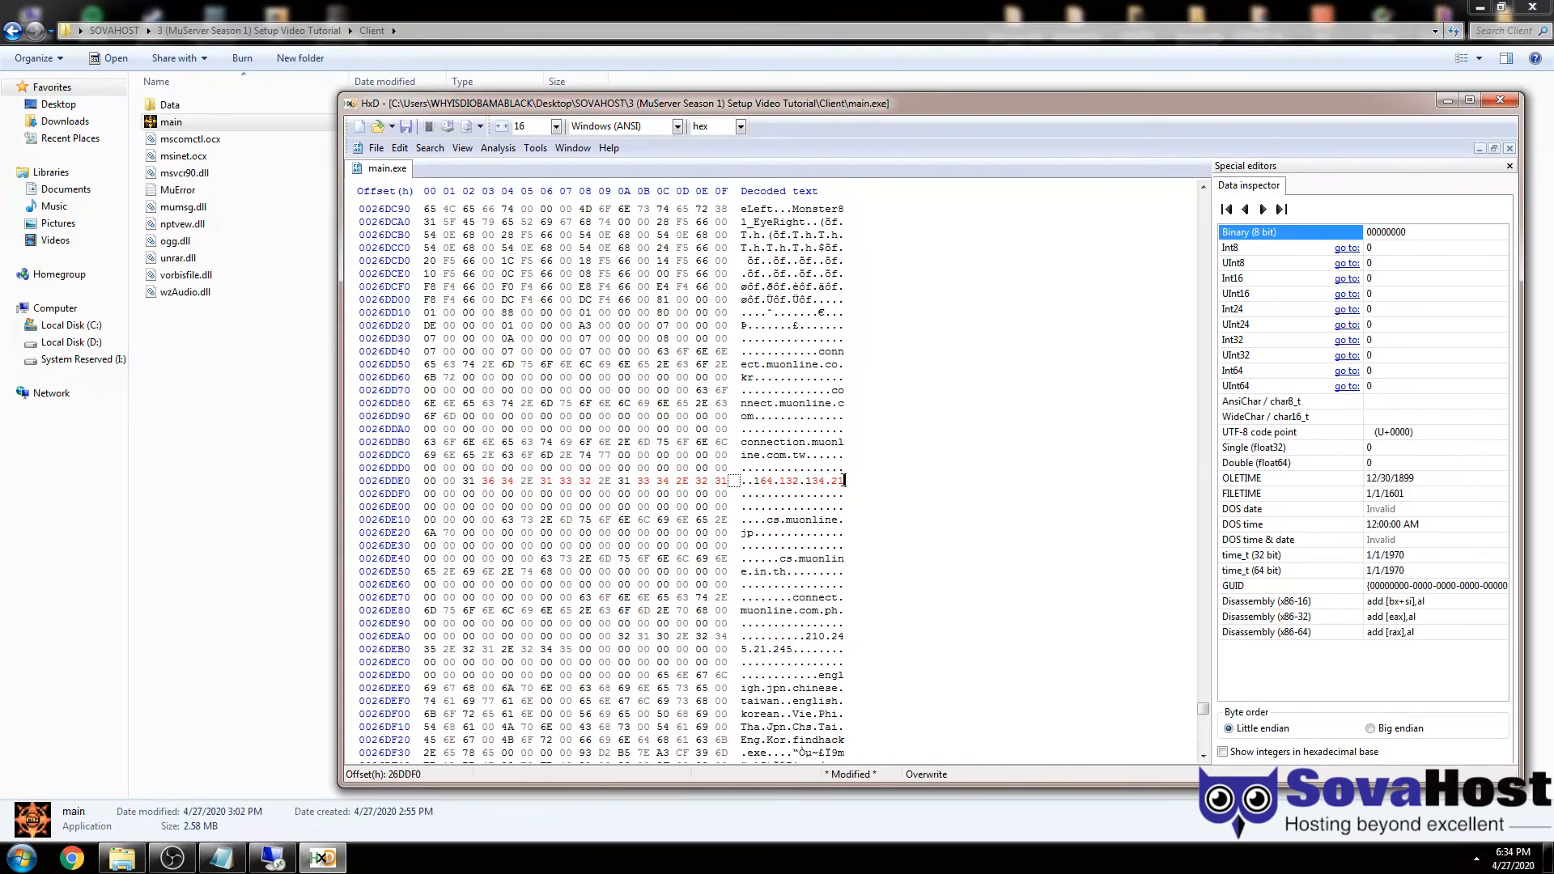
- Restore the final digit with bytes 00 31 so the address reads 164.132.134.21 followed by zeros
left_click(841, 481)
type(".")
left_click(817, 492)
left_click(840, 482)
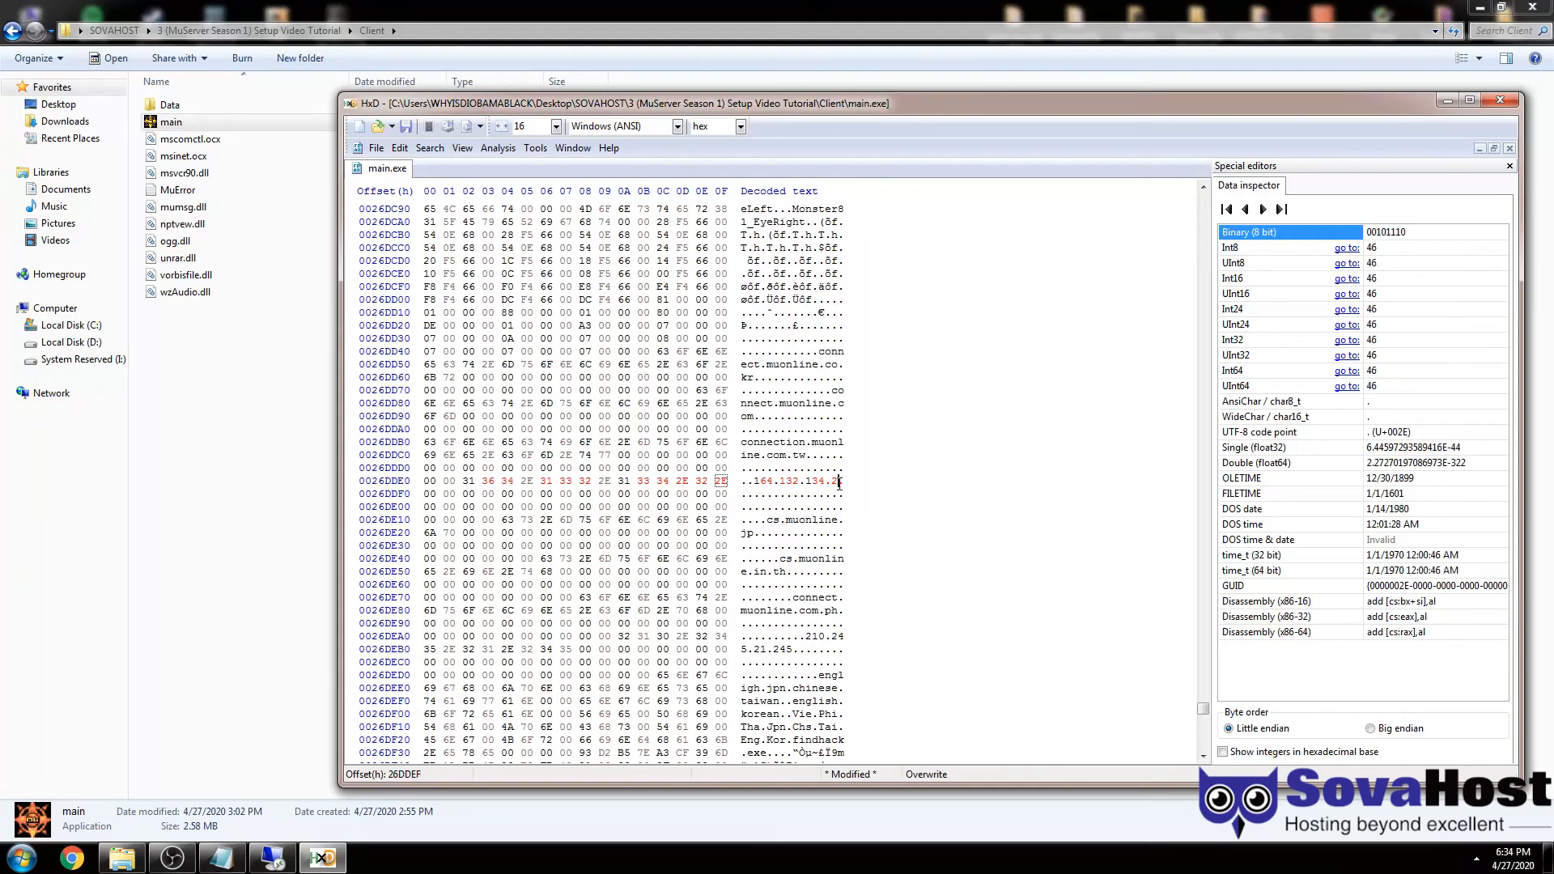
left_click(719, 481)
type("00 31")
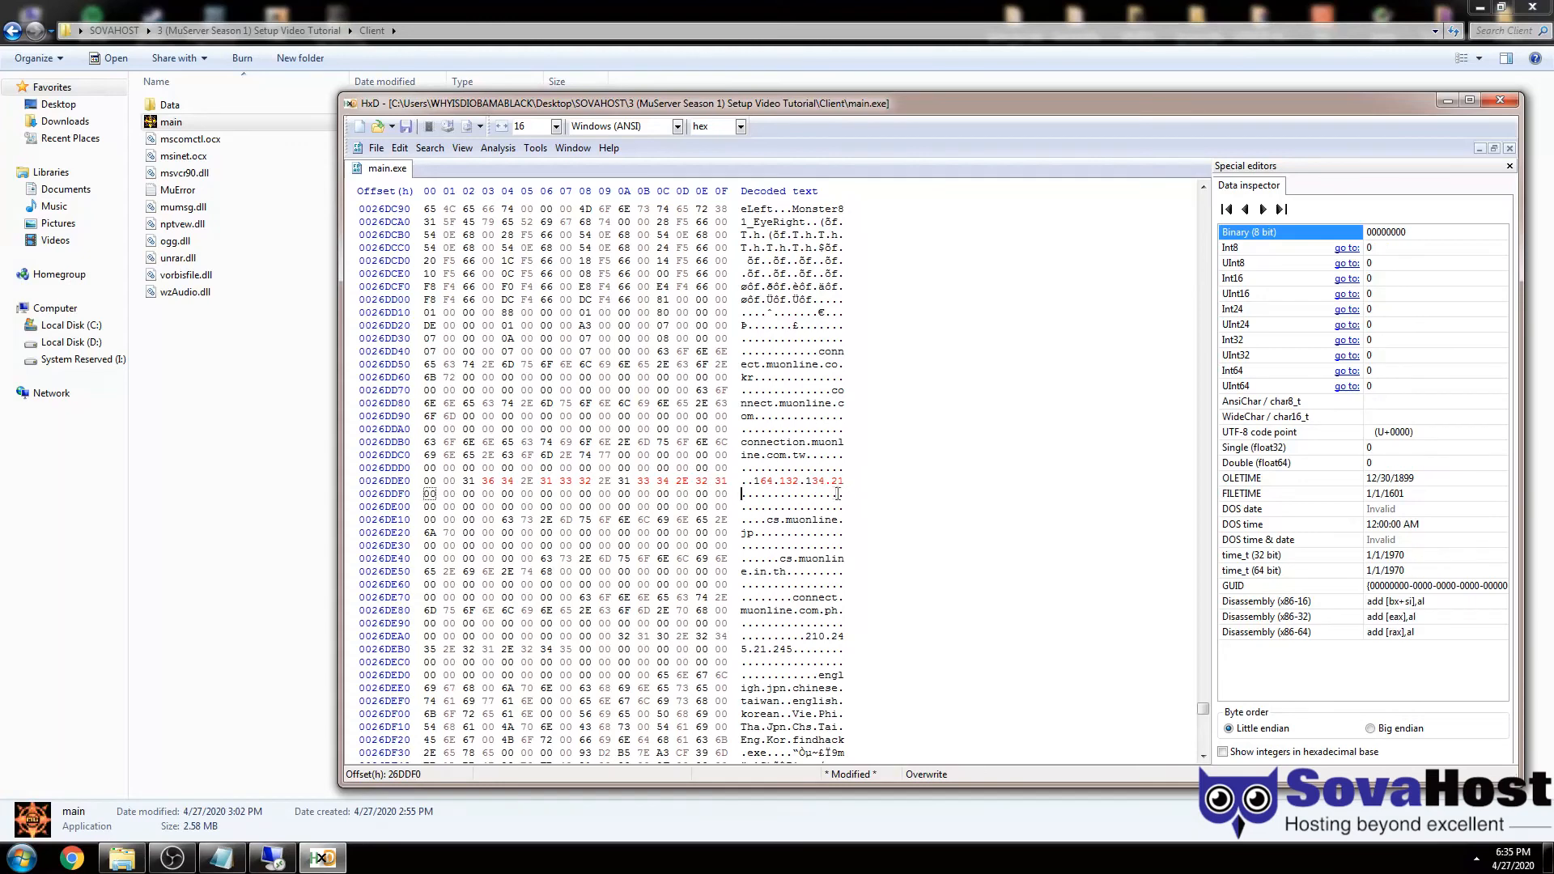
left_click(839, 483)
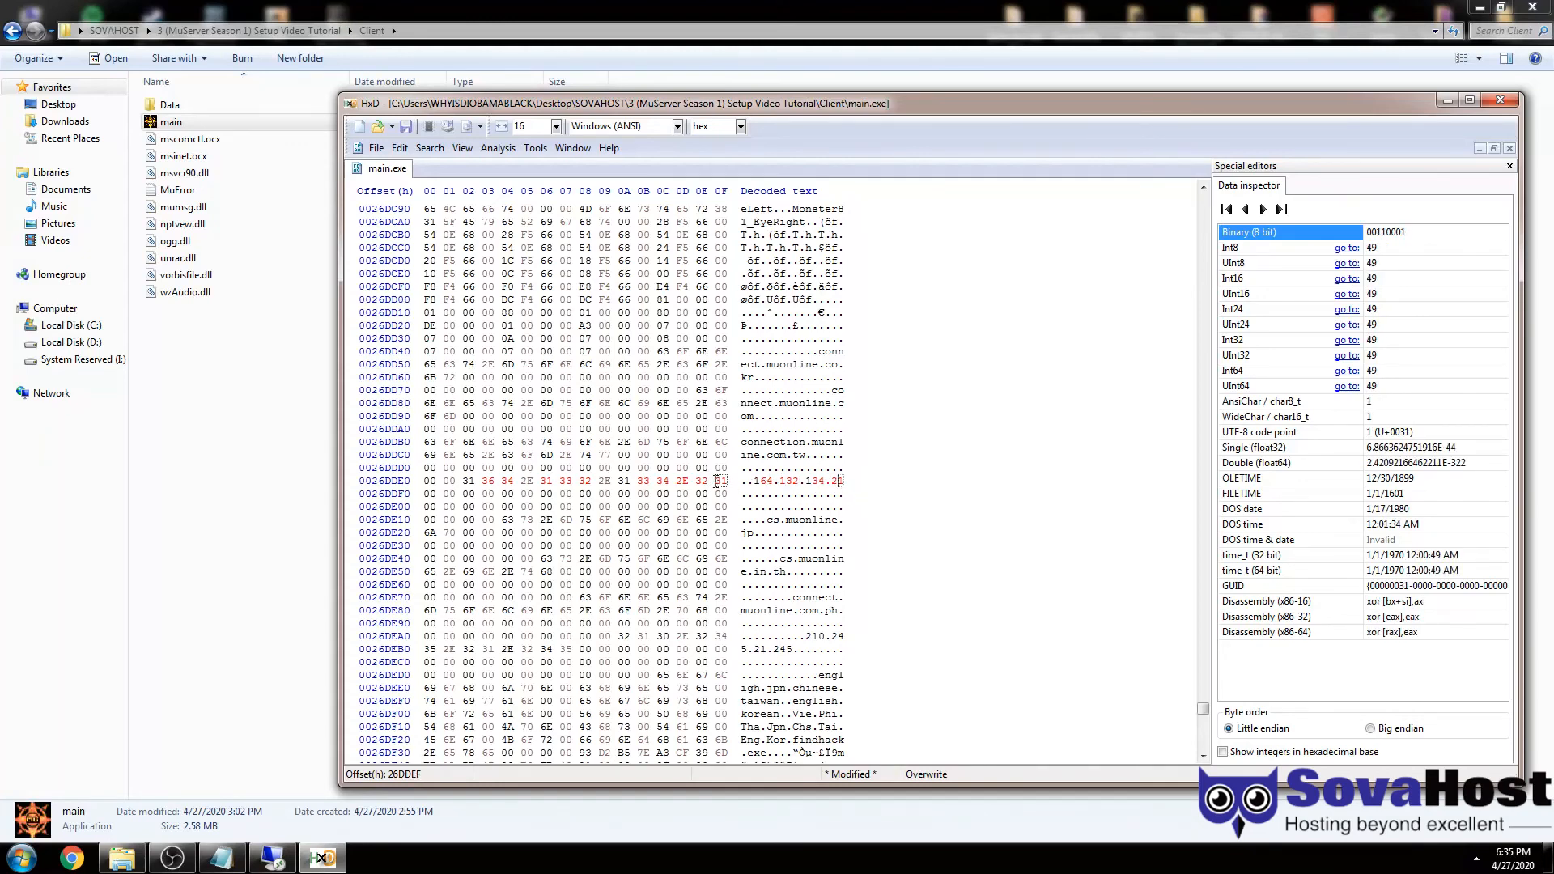
left_click_drag(716, 481, 726, 485)
left_click(784, 482)
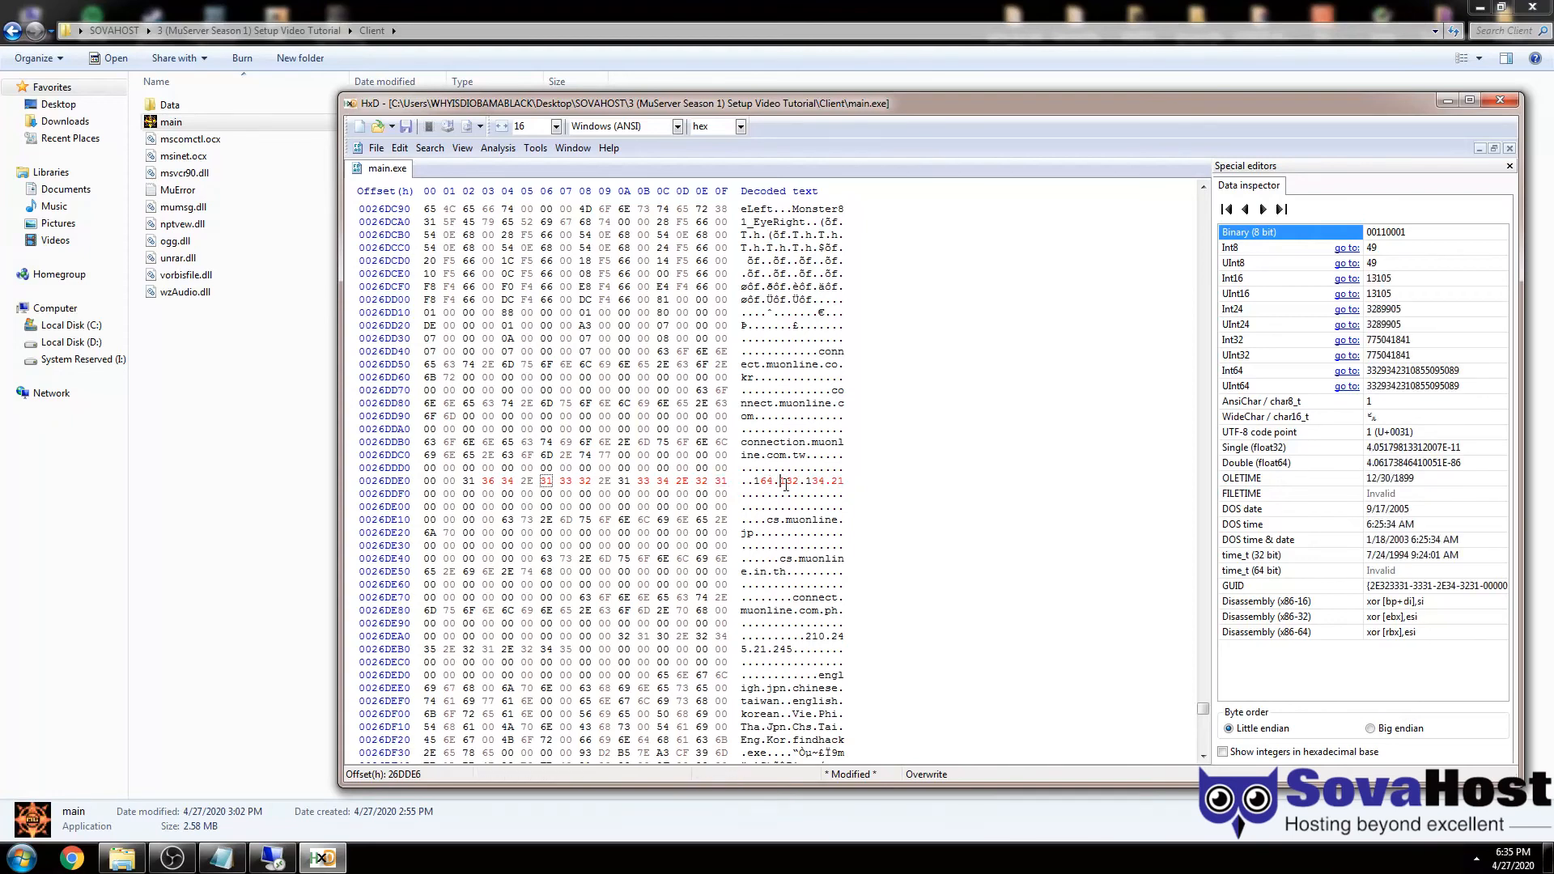
left_click(793, 417)
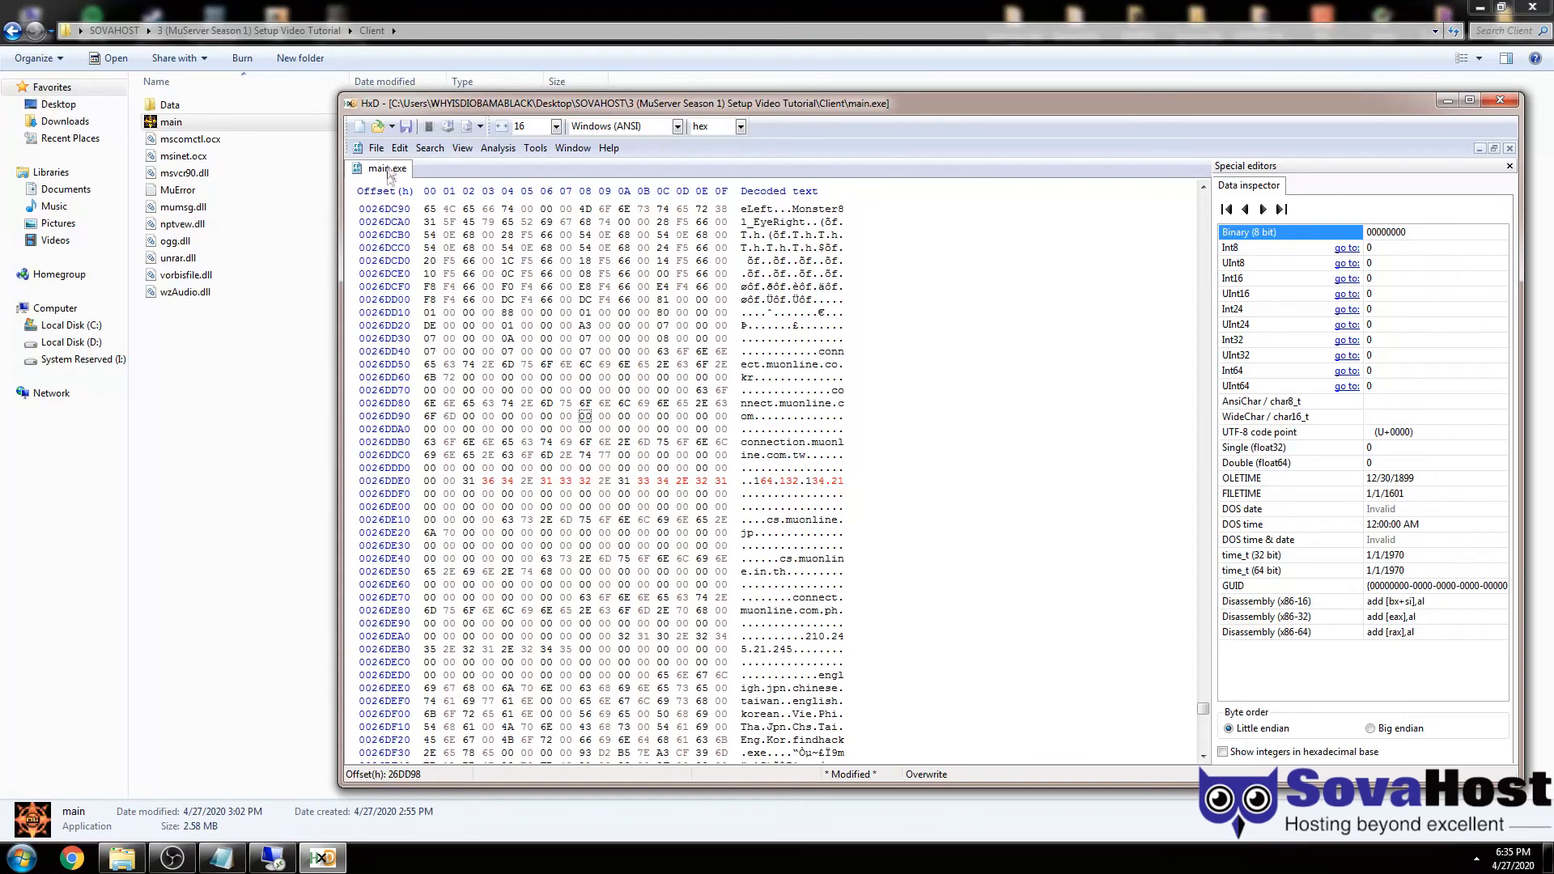
- Save the patched main.exe and close HxD
left_click(377, 148)
left_click(397, 201)
left_click(1494, 103)
- Launch the patched client, choose the Hard Mu-Ma3x server and log in
double_click(218, 127)
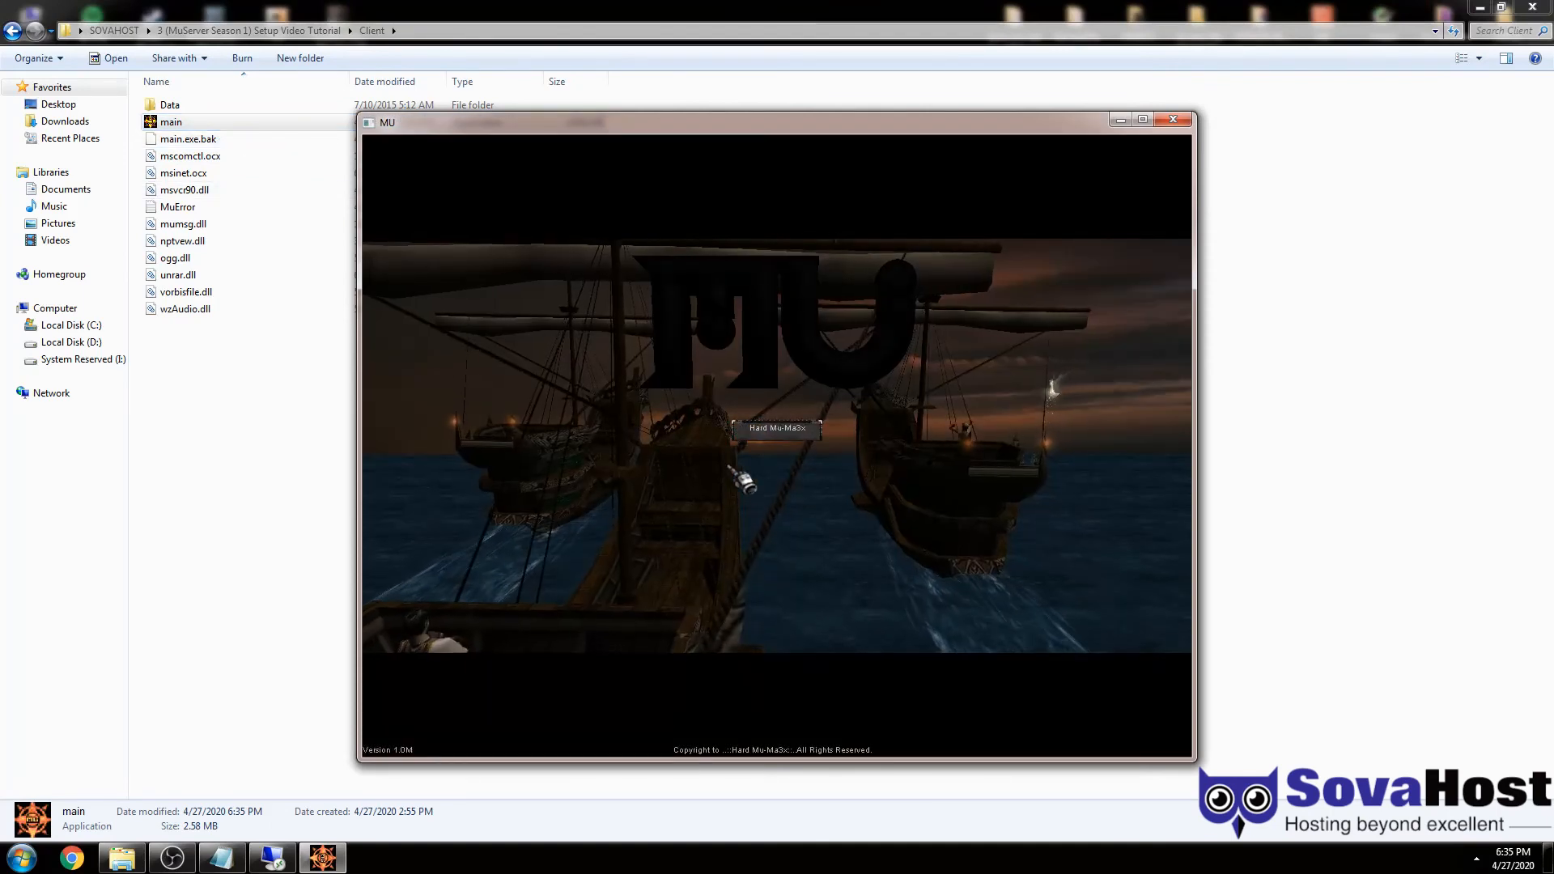
left_click(765, 430)
left_click(901, 425)
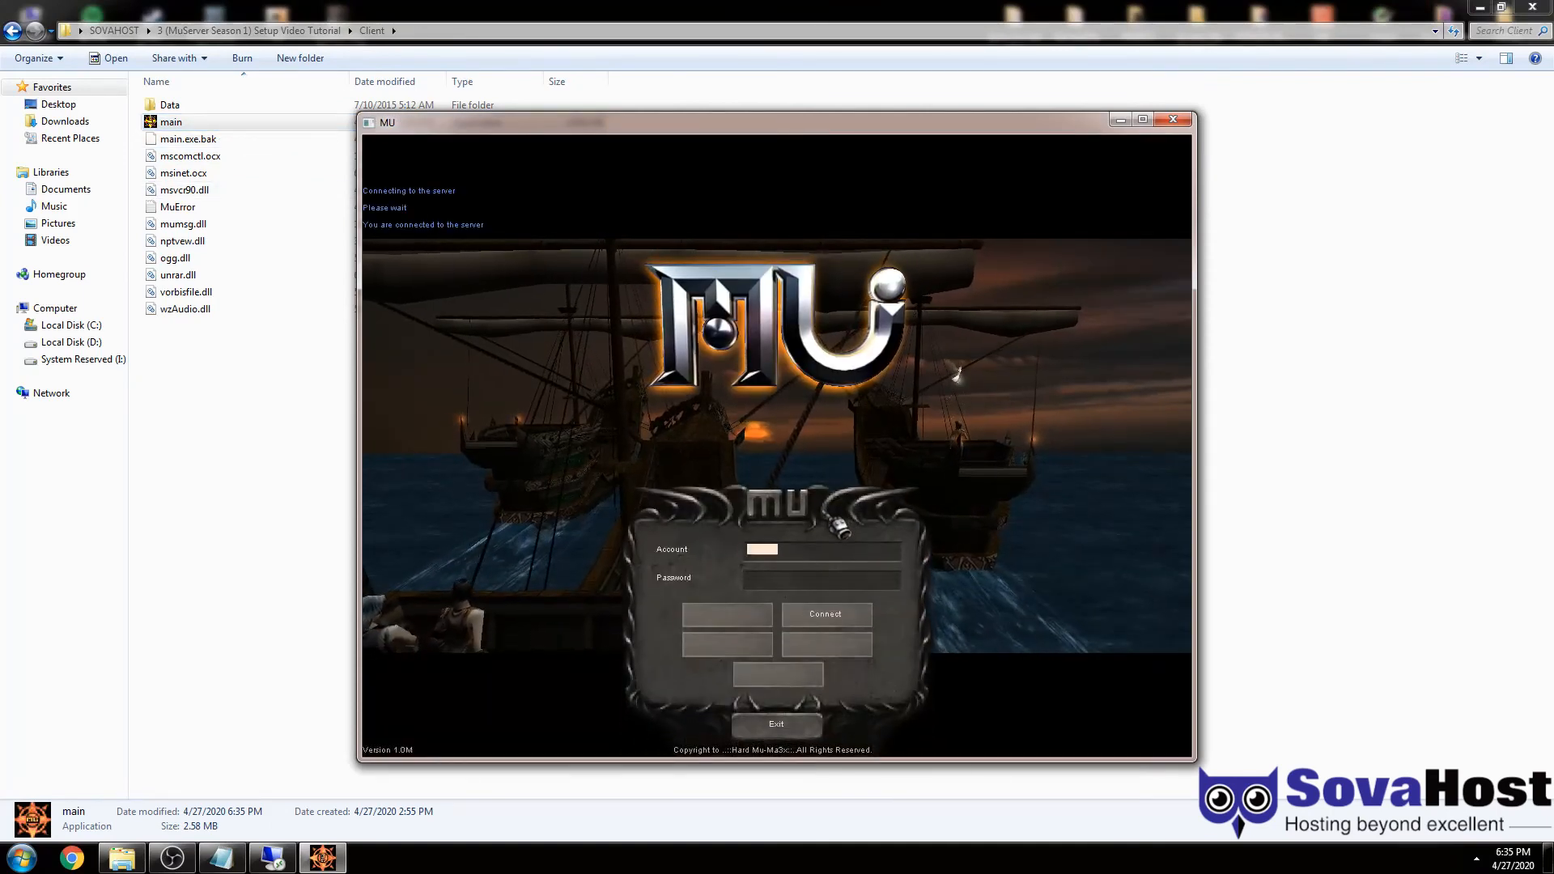
key("Return")
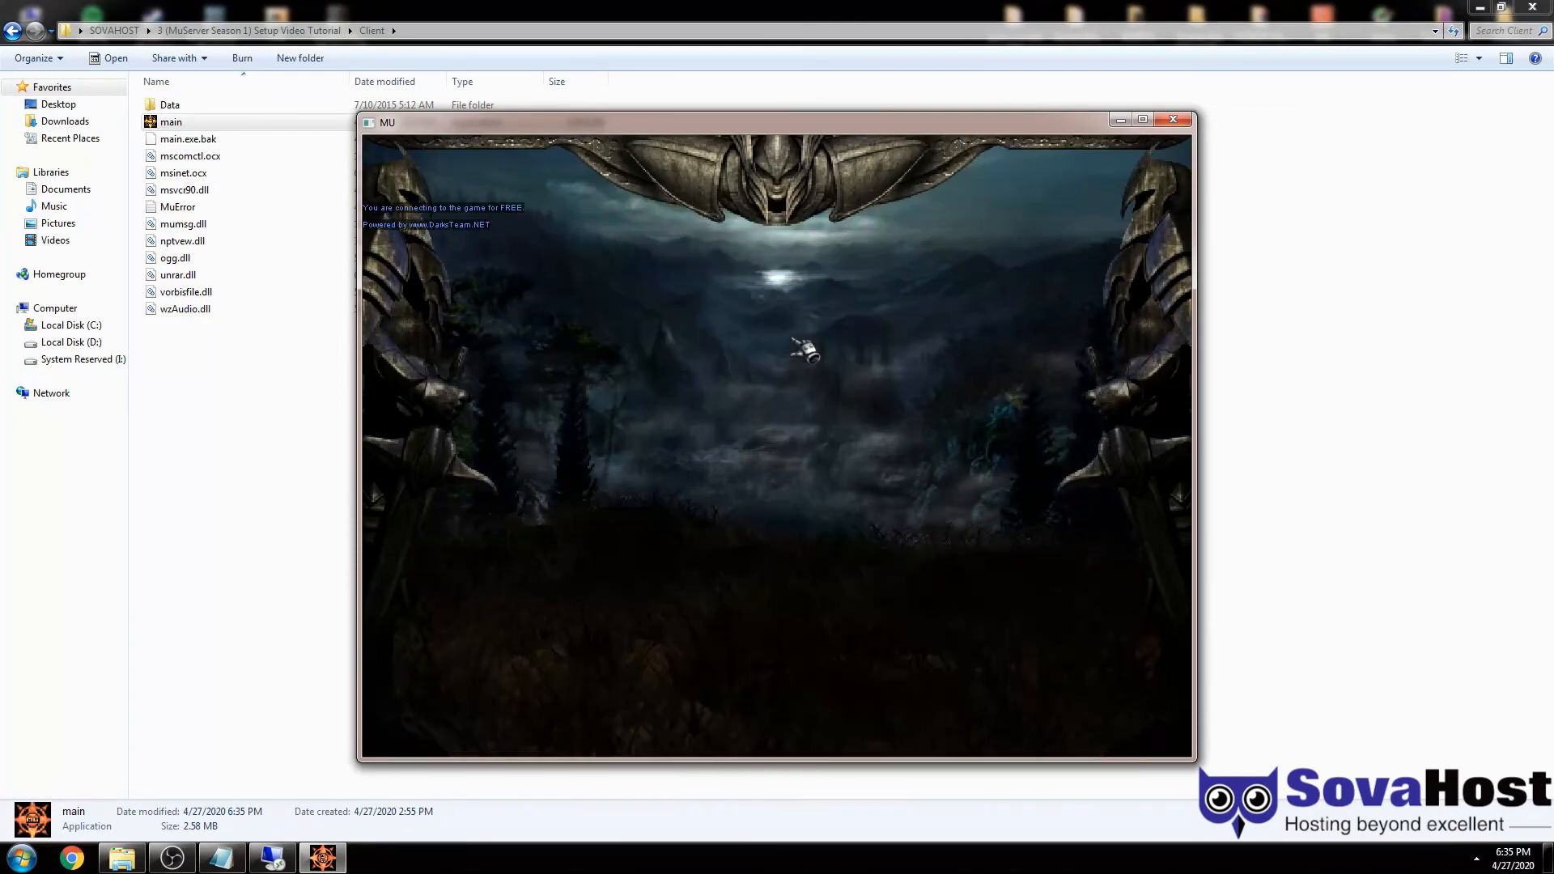
- Create characters named muadmins and sovahost
type("muadmins")
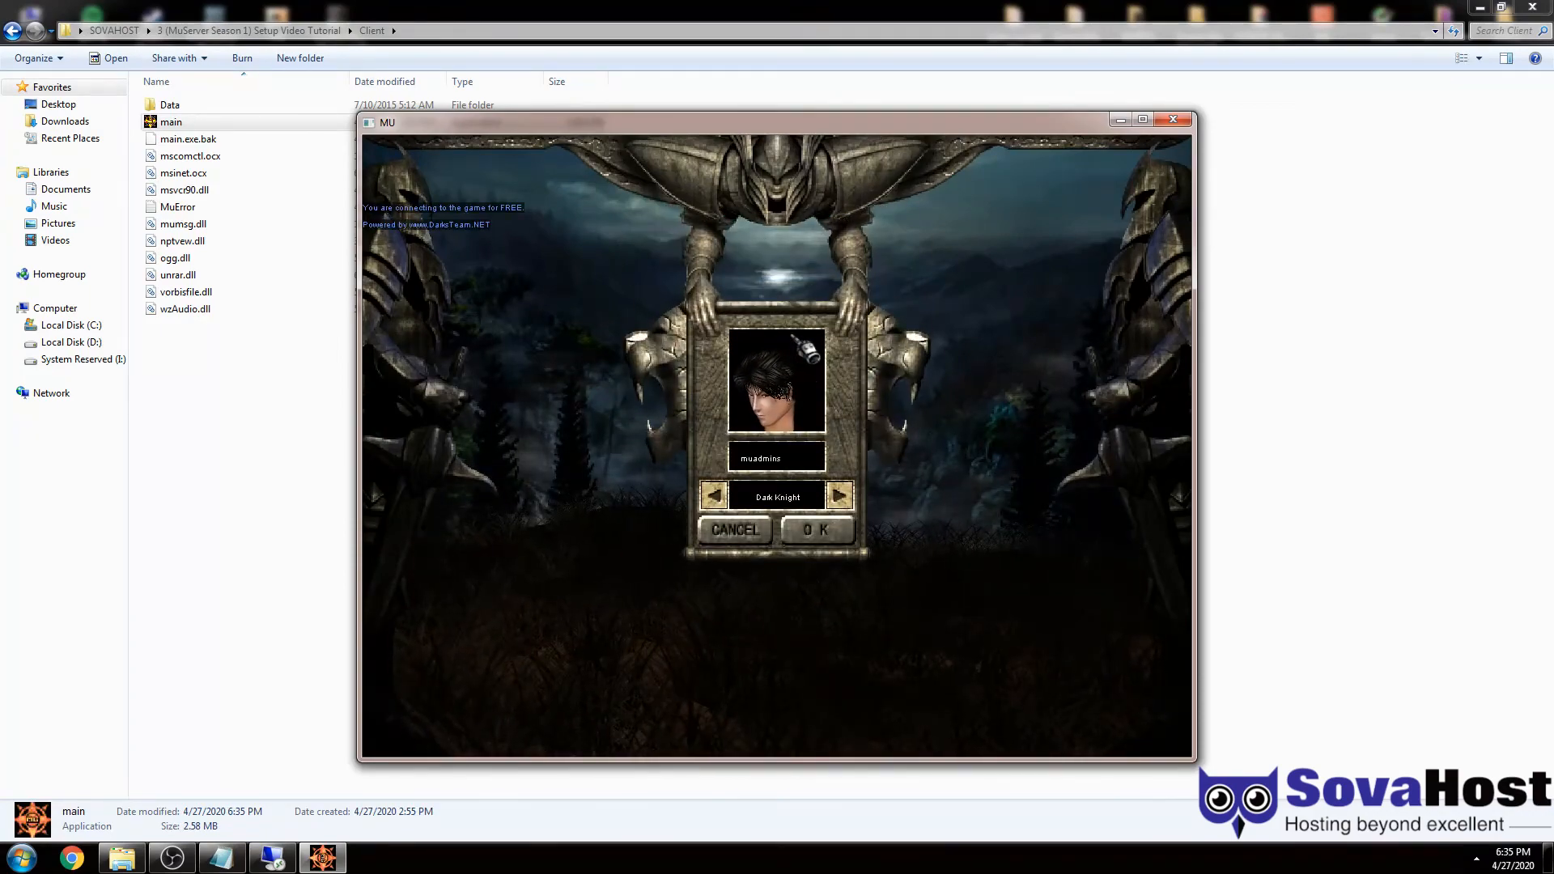
key("Return")
left_click(797, 328)
type("sovahos")
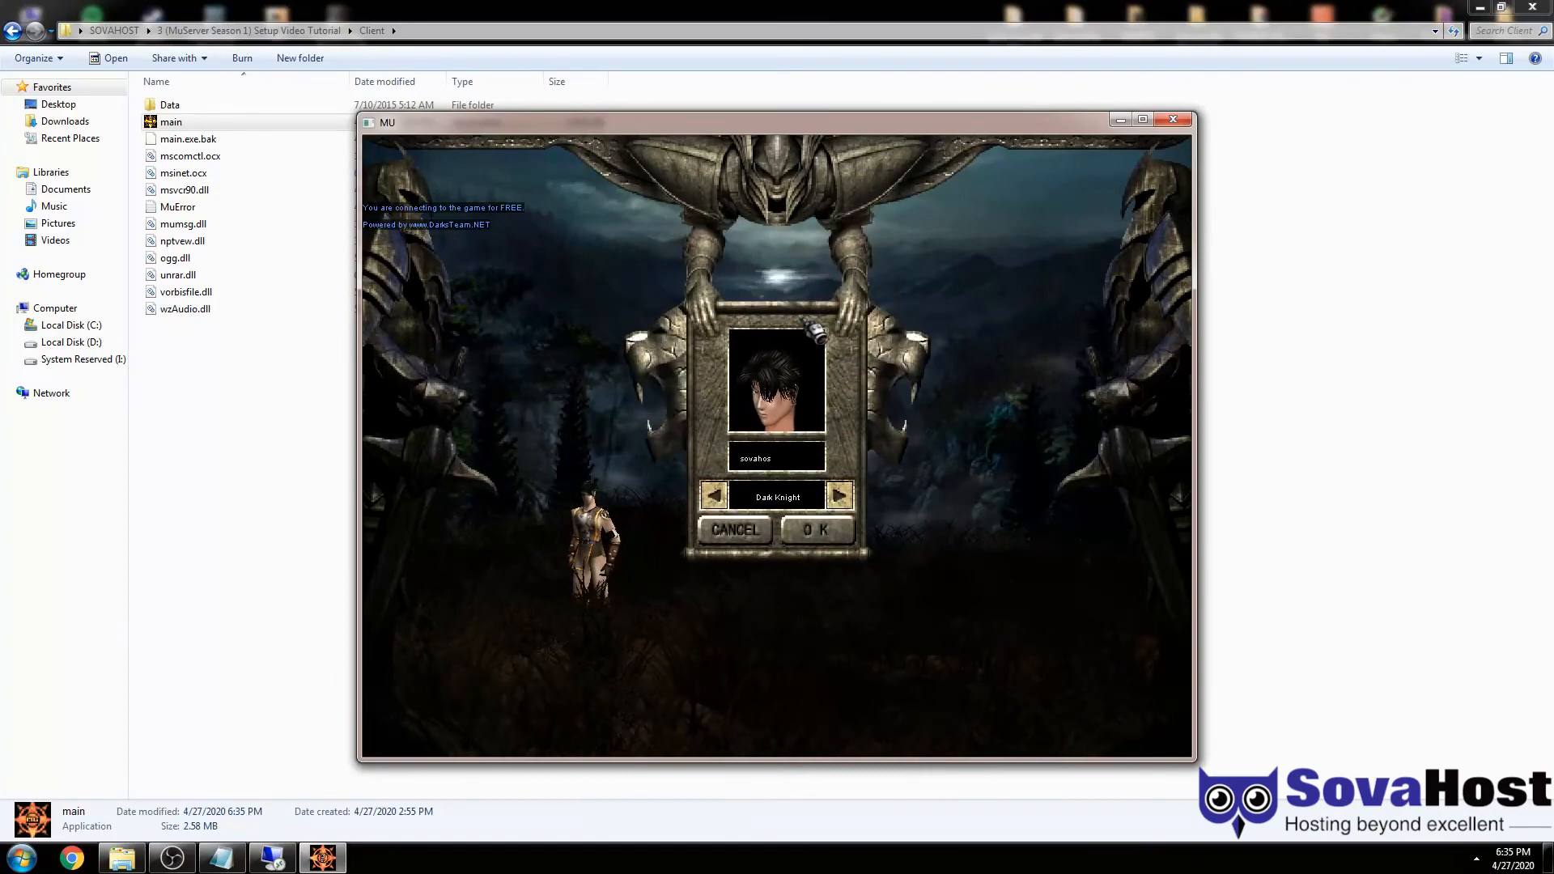
type("t")
key("Return")
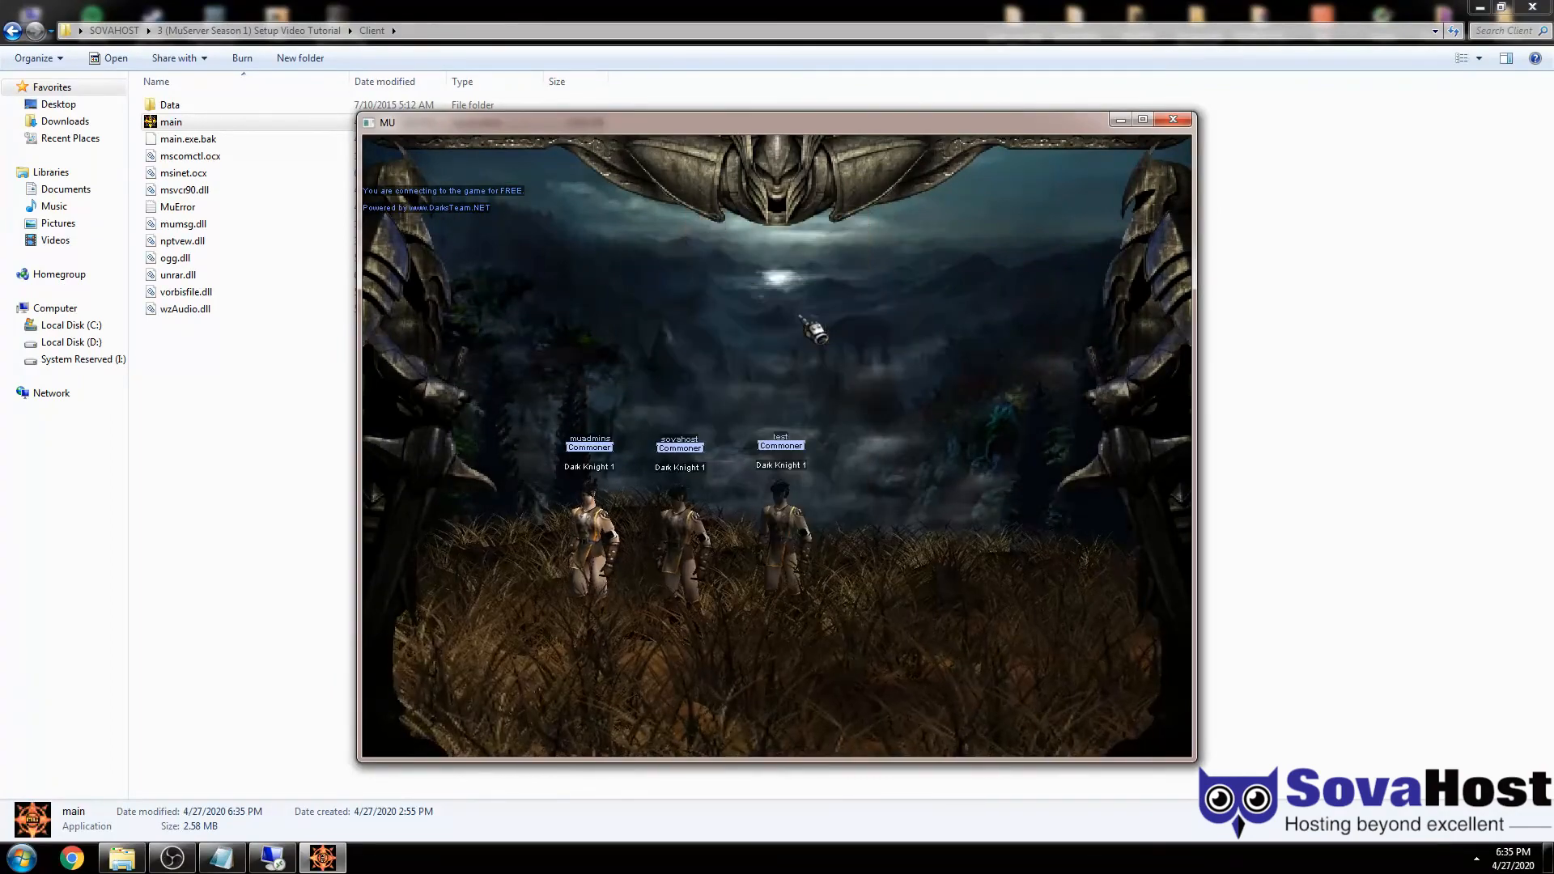
- Create a new Elf character and enter the game with the chosen character
left_click(814, 331)
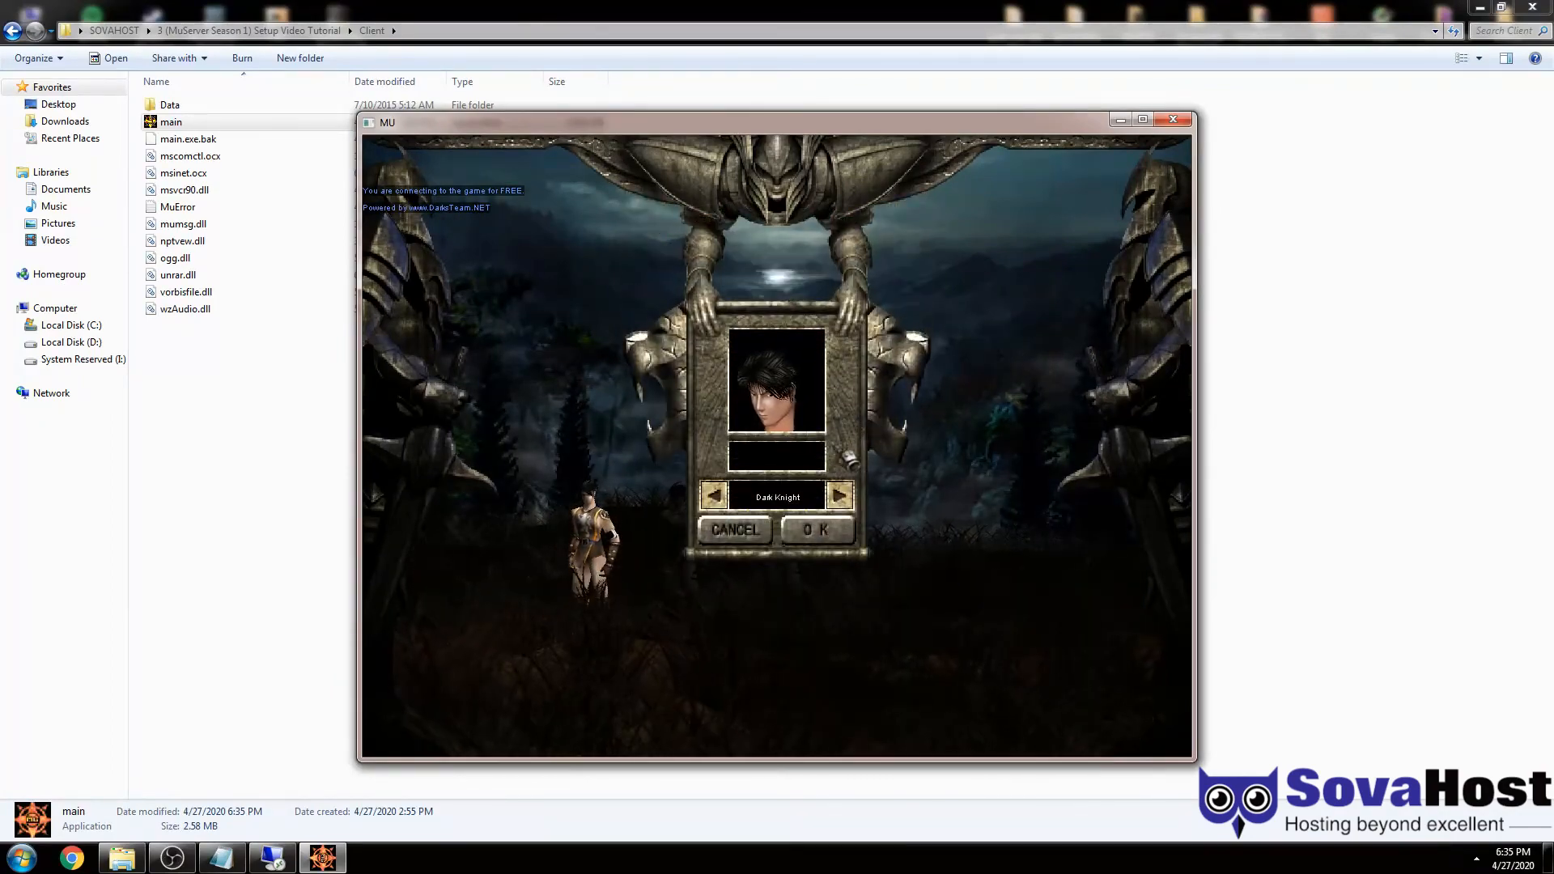
left_click(820, 530)
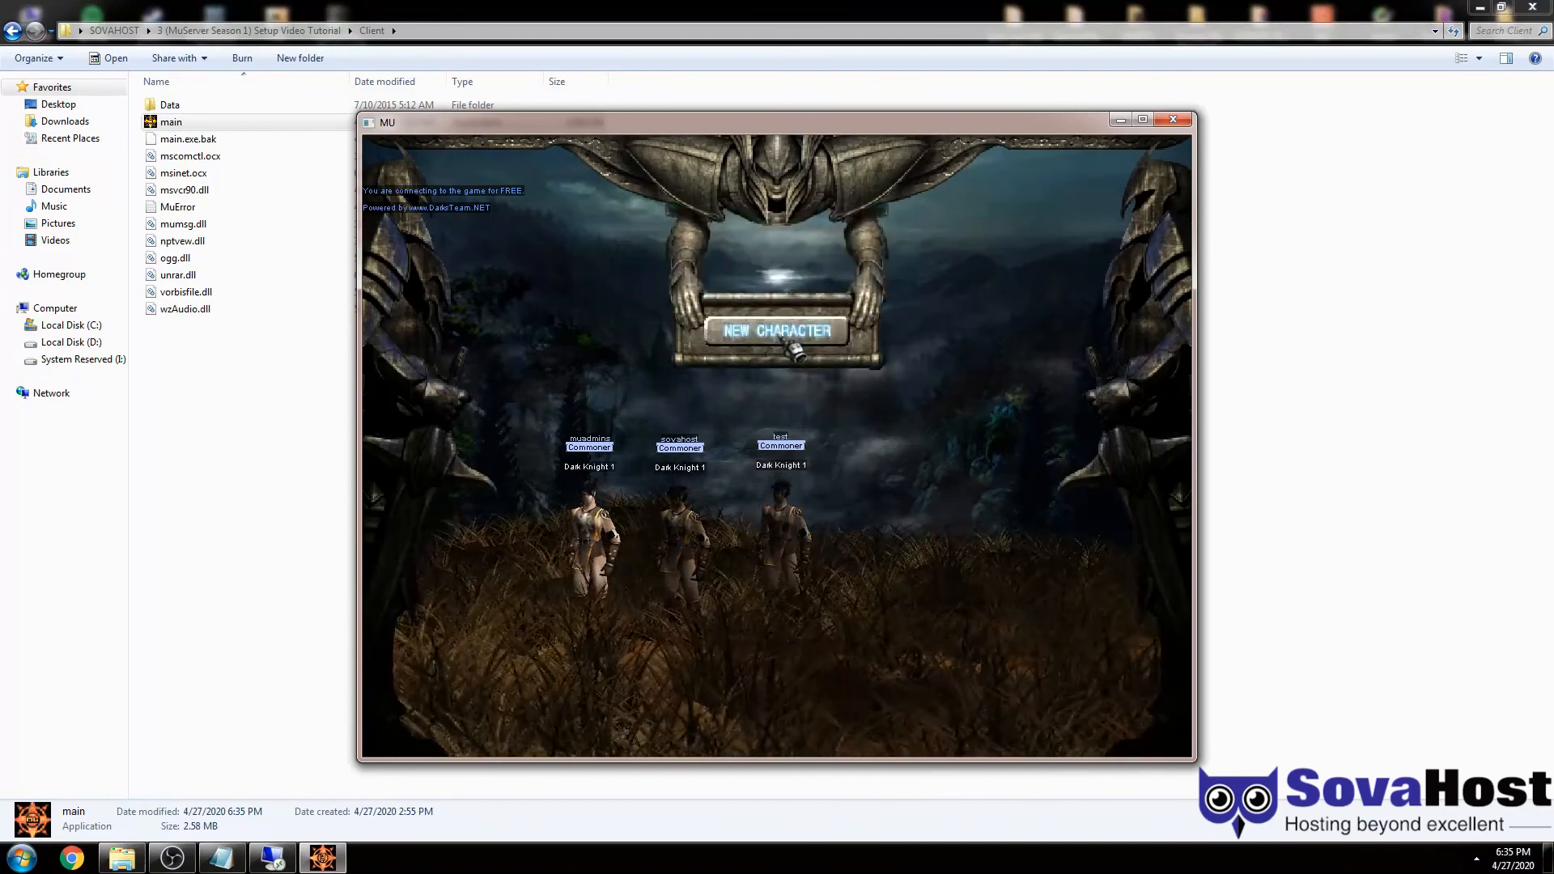
left_click(782, 340)
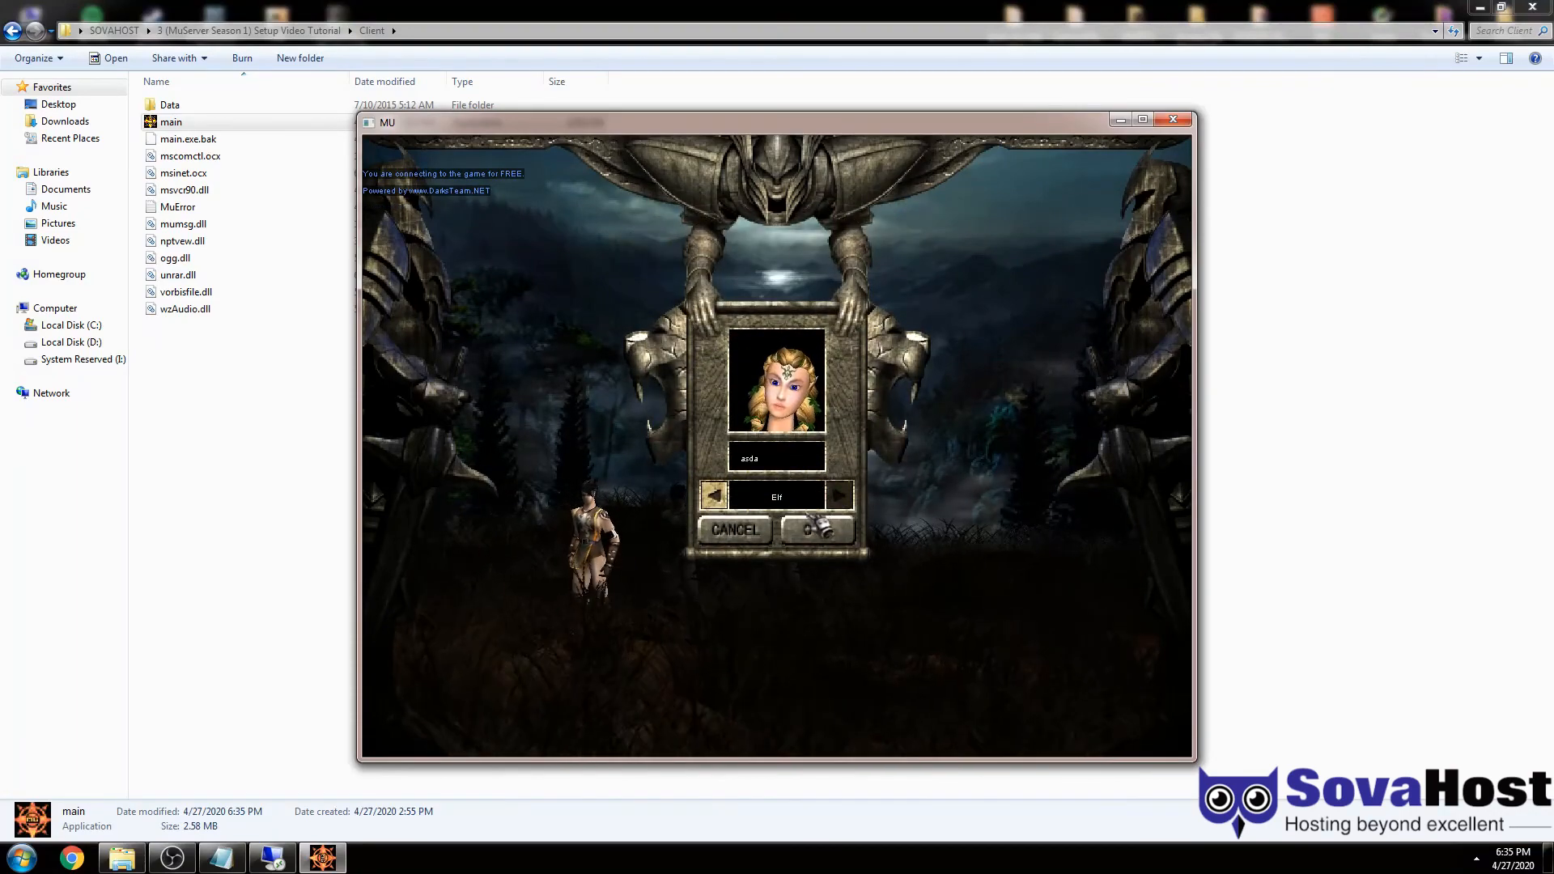
left_click(813, 526)
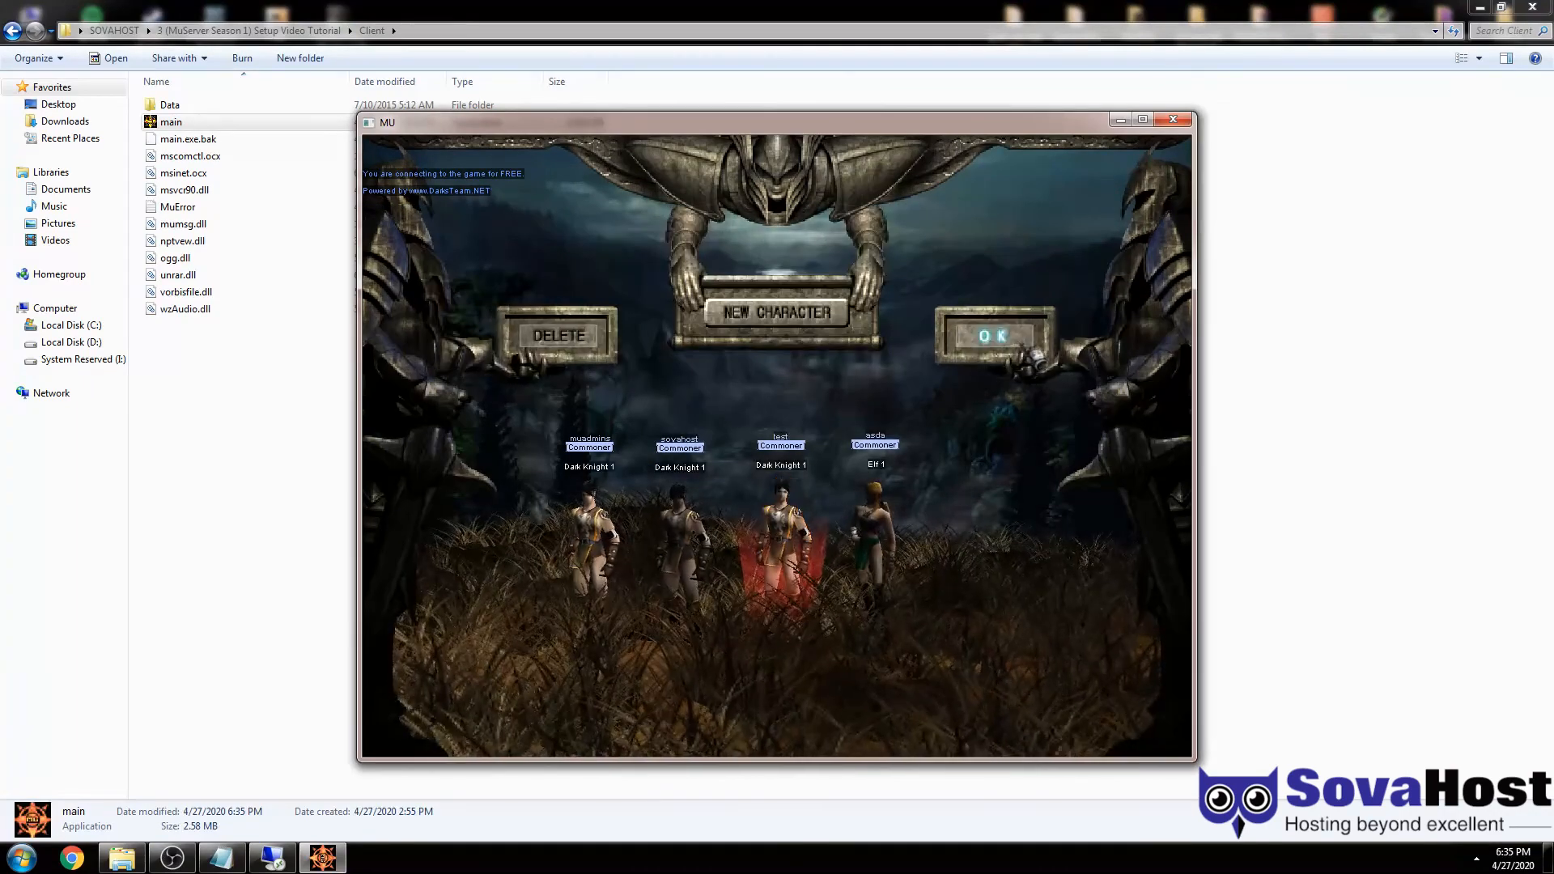
left_click(1027, 350)
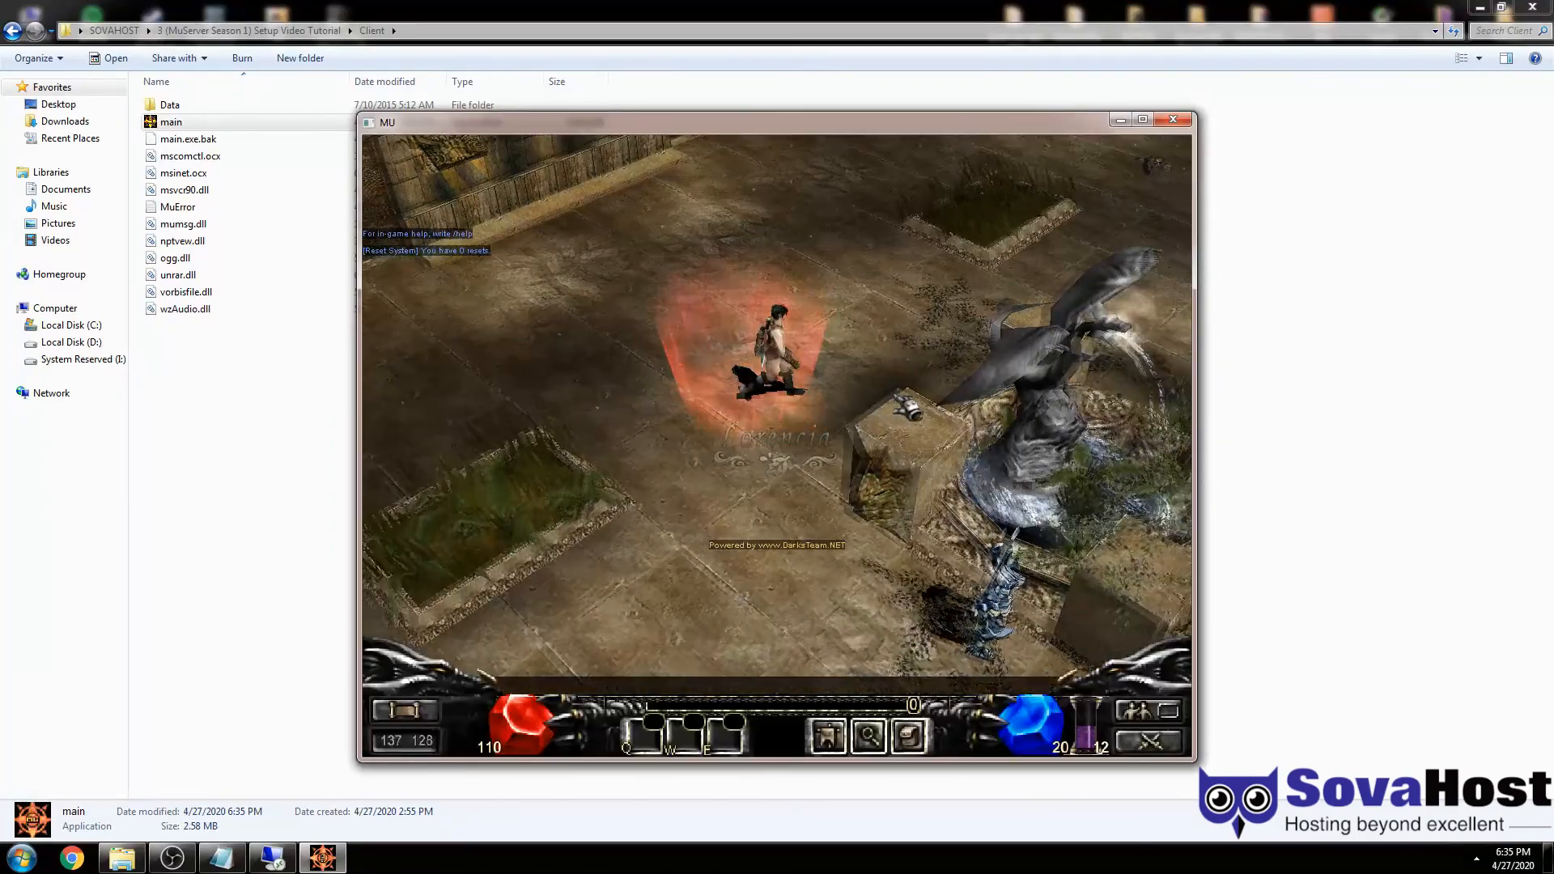
- Walk the character past the Lorencia statue toward the vault keeper, toggling the stats and inventory panels
left_click(896, 398)
key("c")
key("c")
key("v")
key("v")
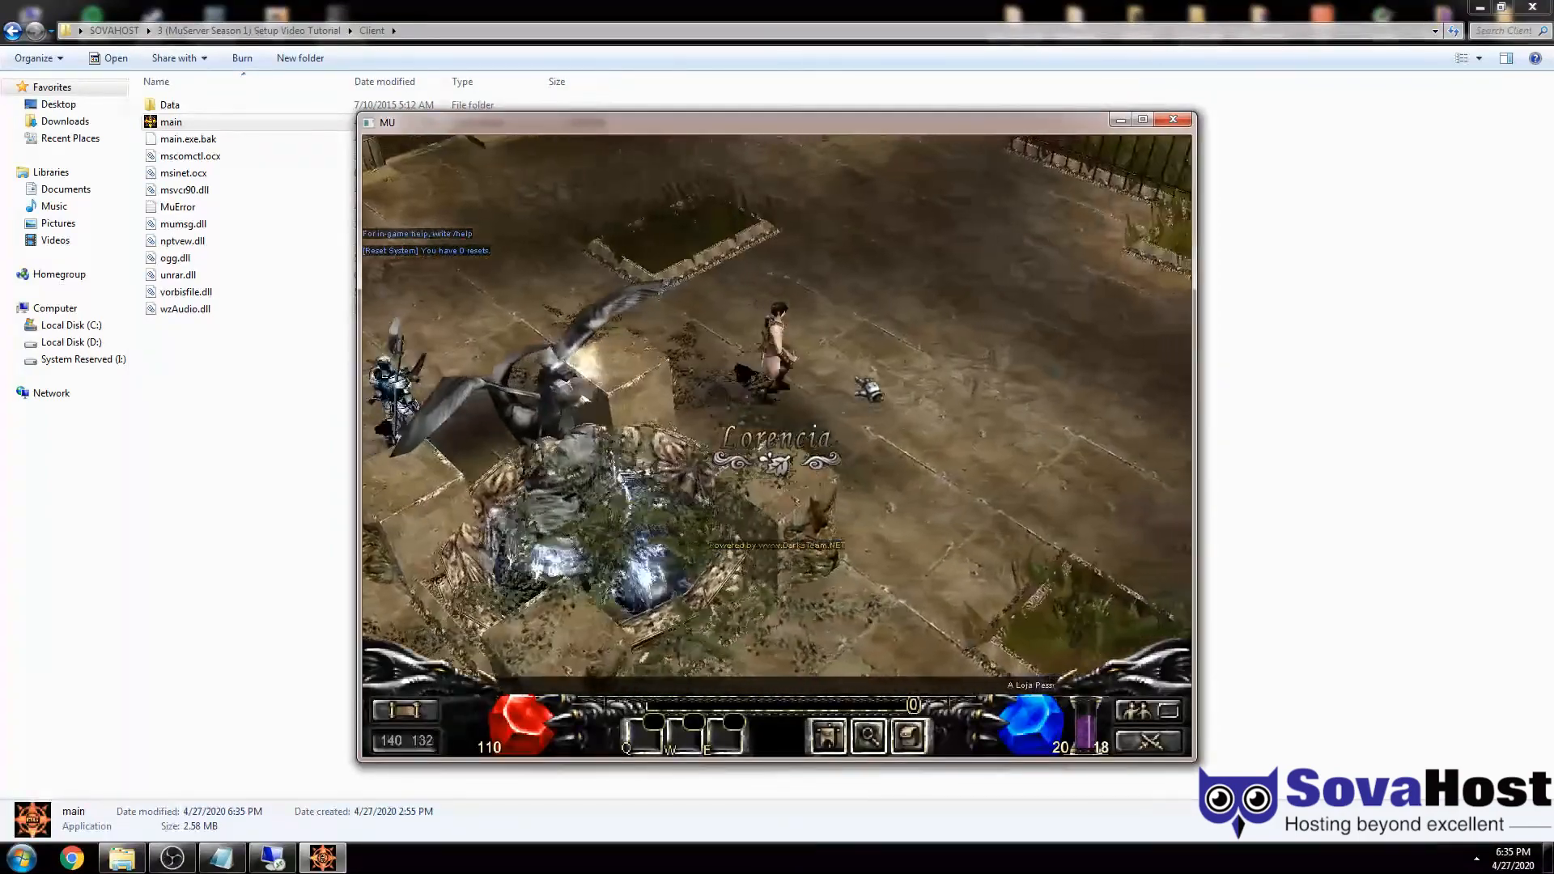
left_click(860, 382)
key("c")
key("c")
key("v")
key("v")
key("c")
key("c")
key("v")
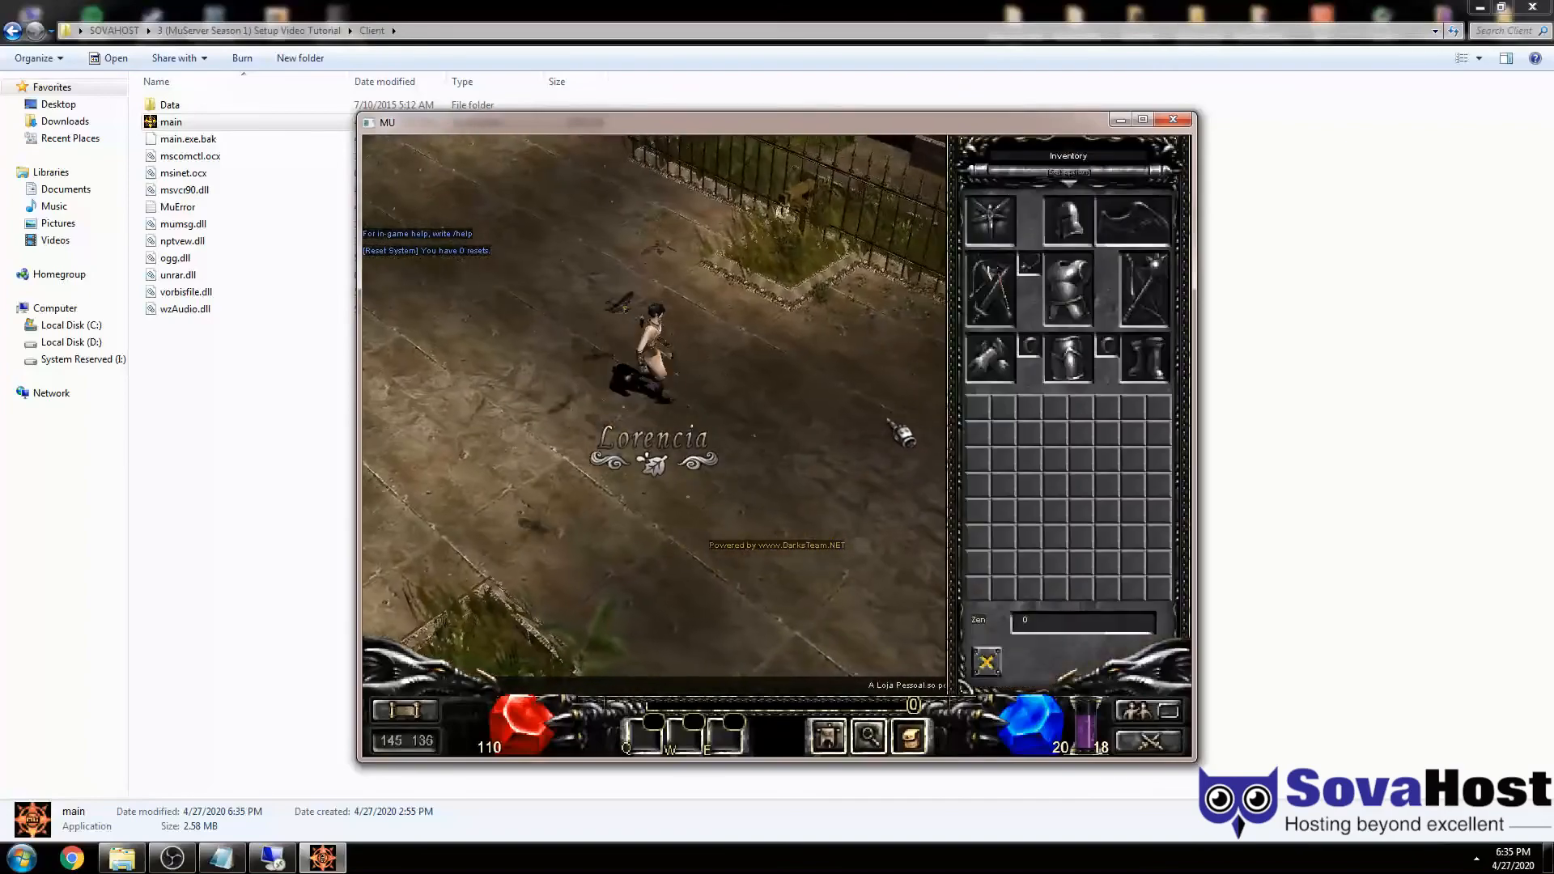
key("v")
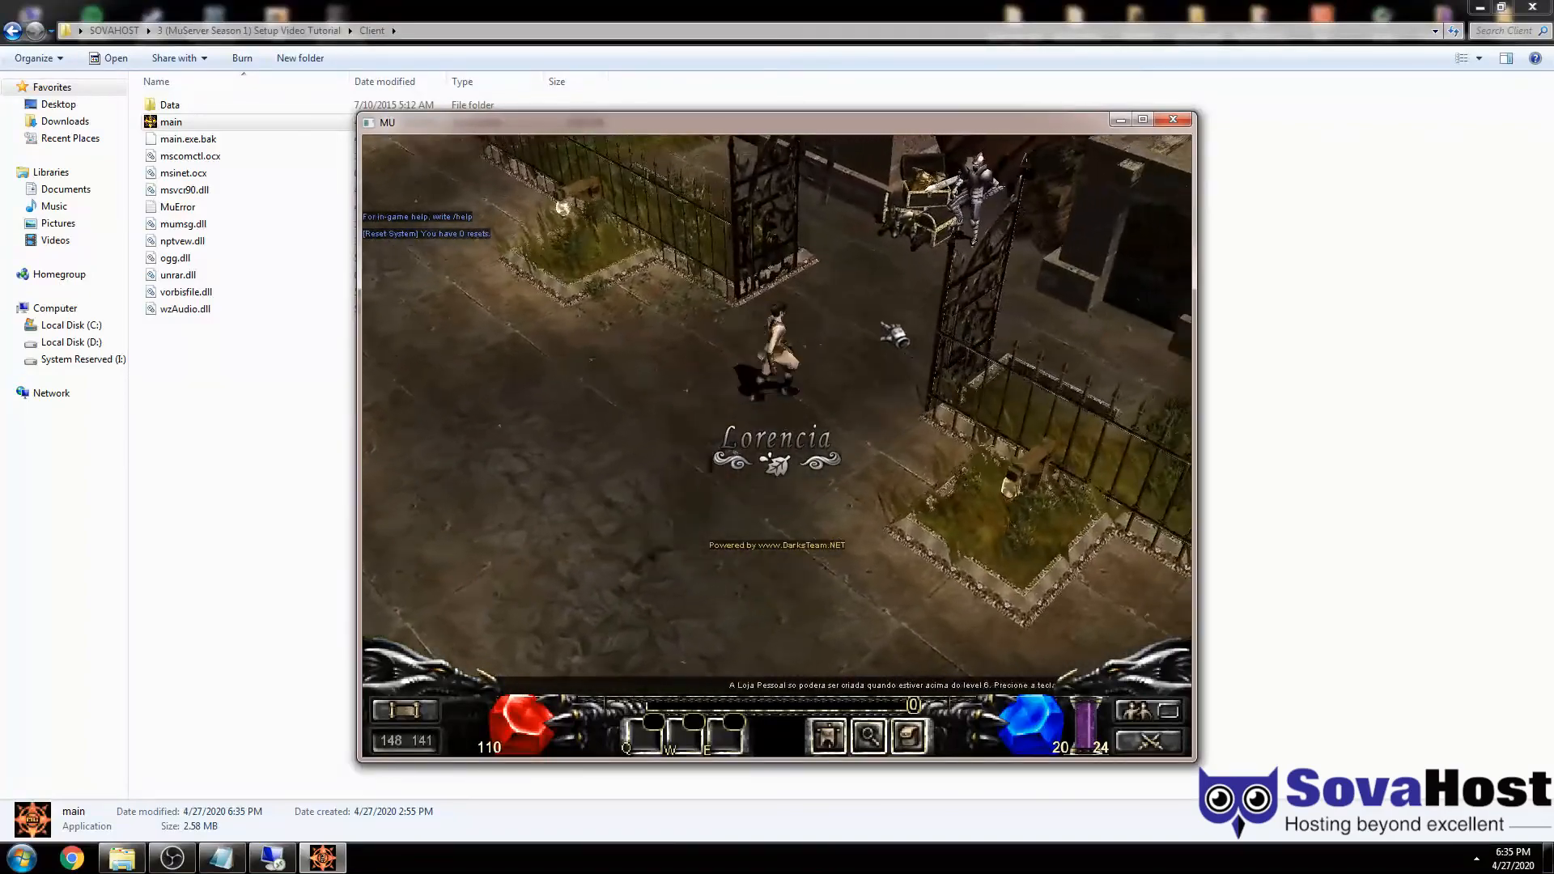
- Open the vault keeper's storage to confirm it is empty, close it, and return to the remote desktop
left_click(892, 314)
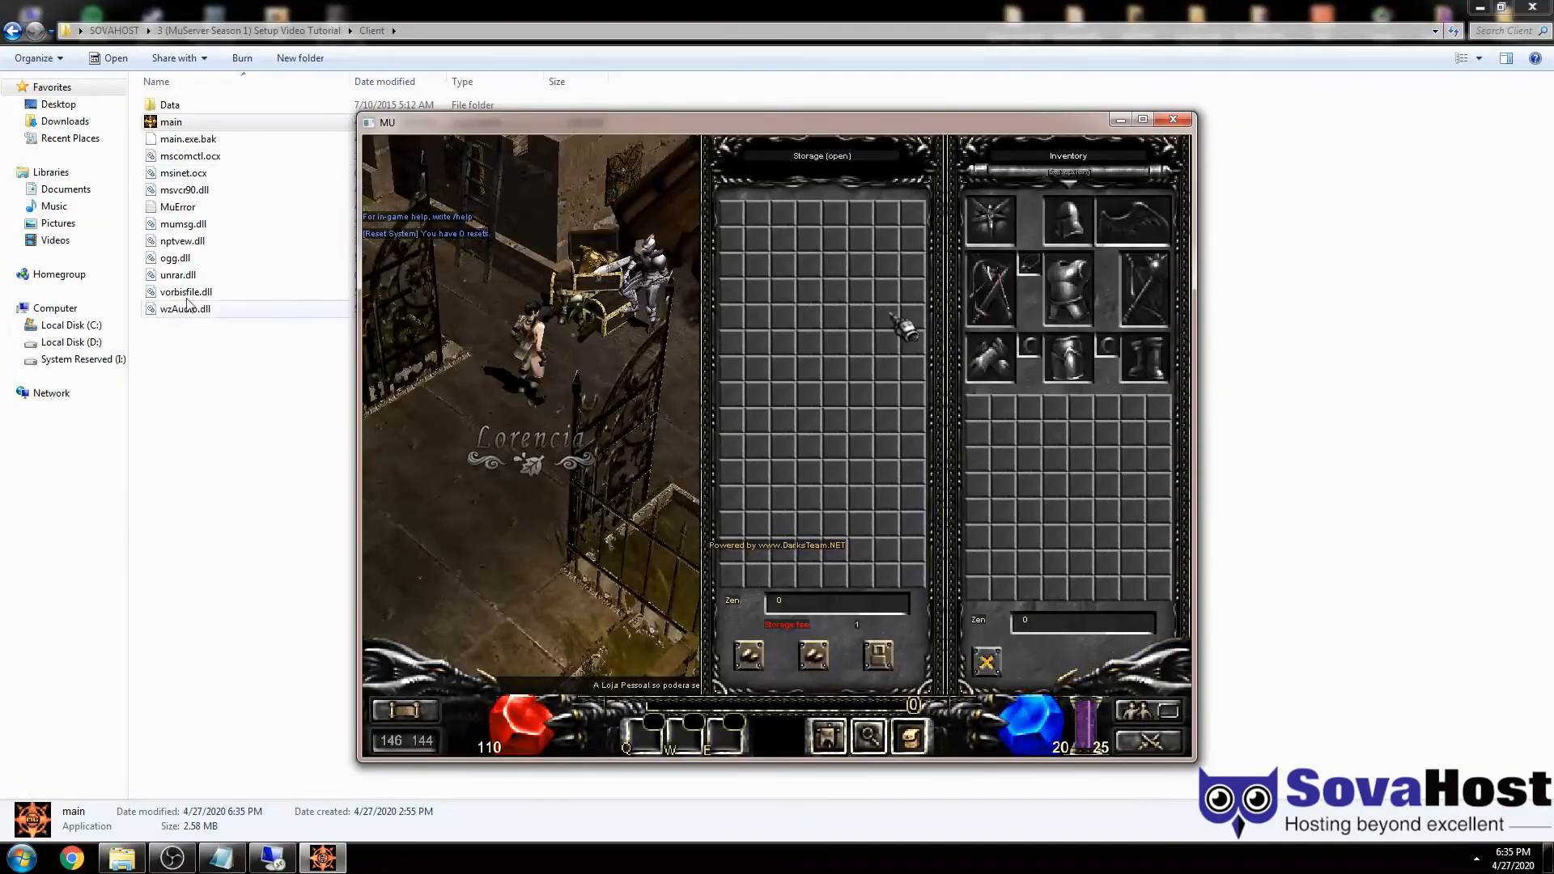
key("Escape")
left_click(740, 530)
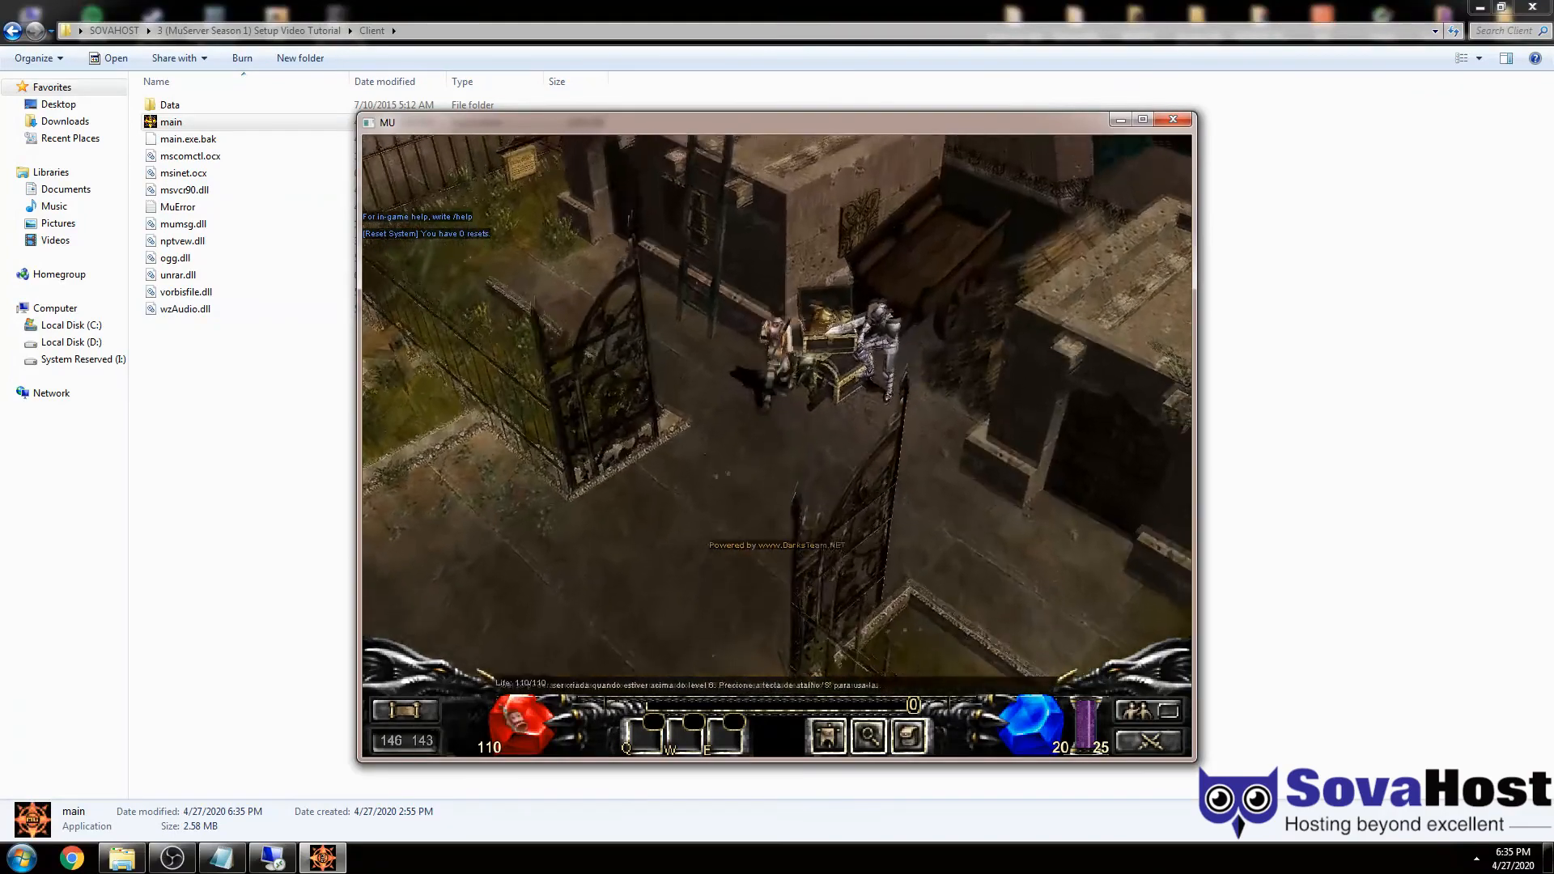
left_click(273, 860)
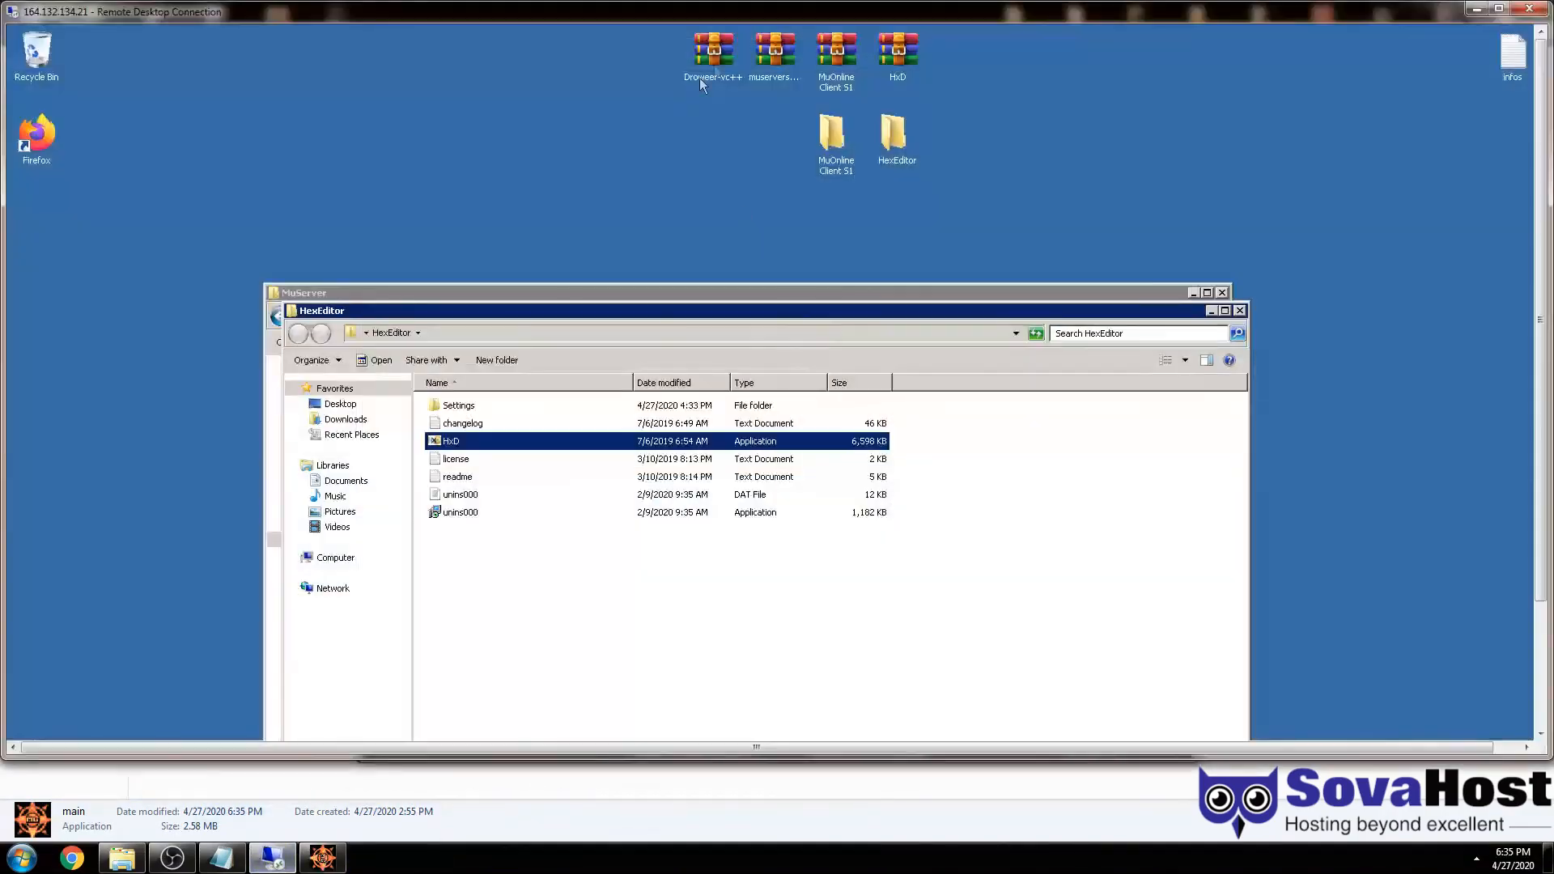
- Maximize the remote session, put a MuMaker shortcut on the desktop from the Account Editor folder, and launch it
double_click(733, 9)
left_click(690, 602)
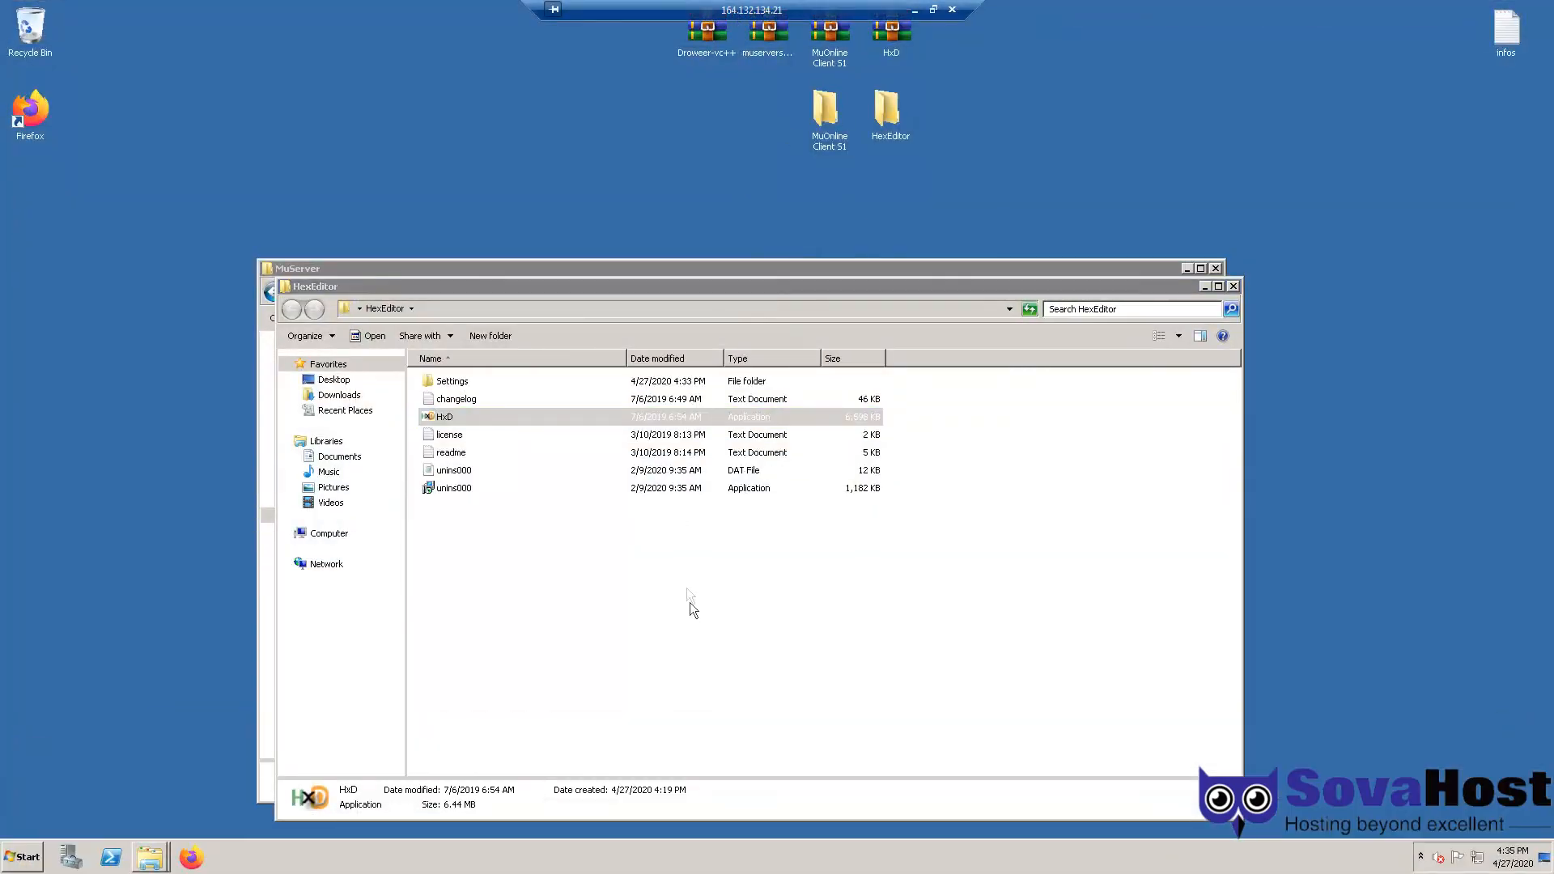
left_click(1233, 287)
double_click(445, 366)
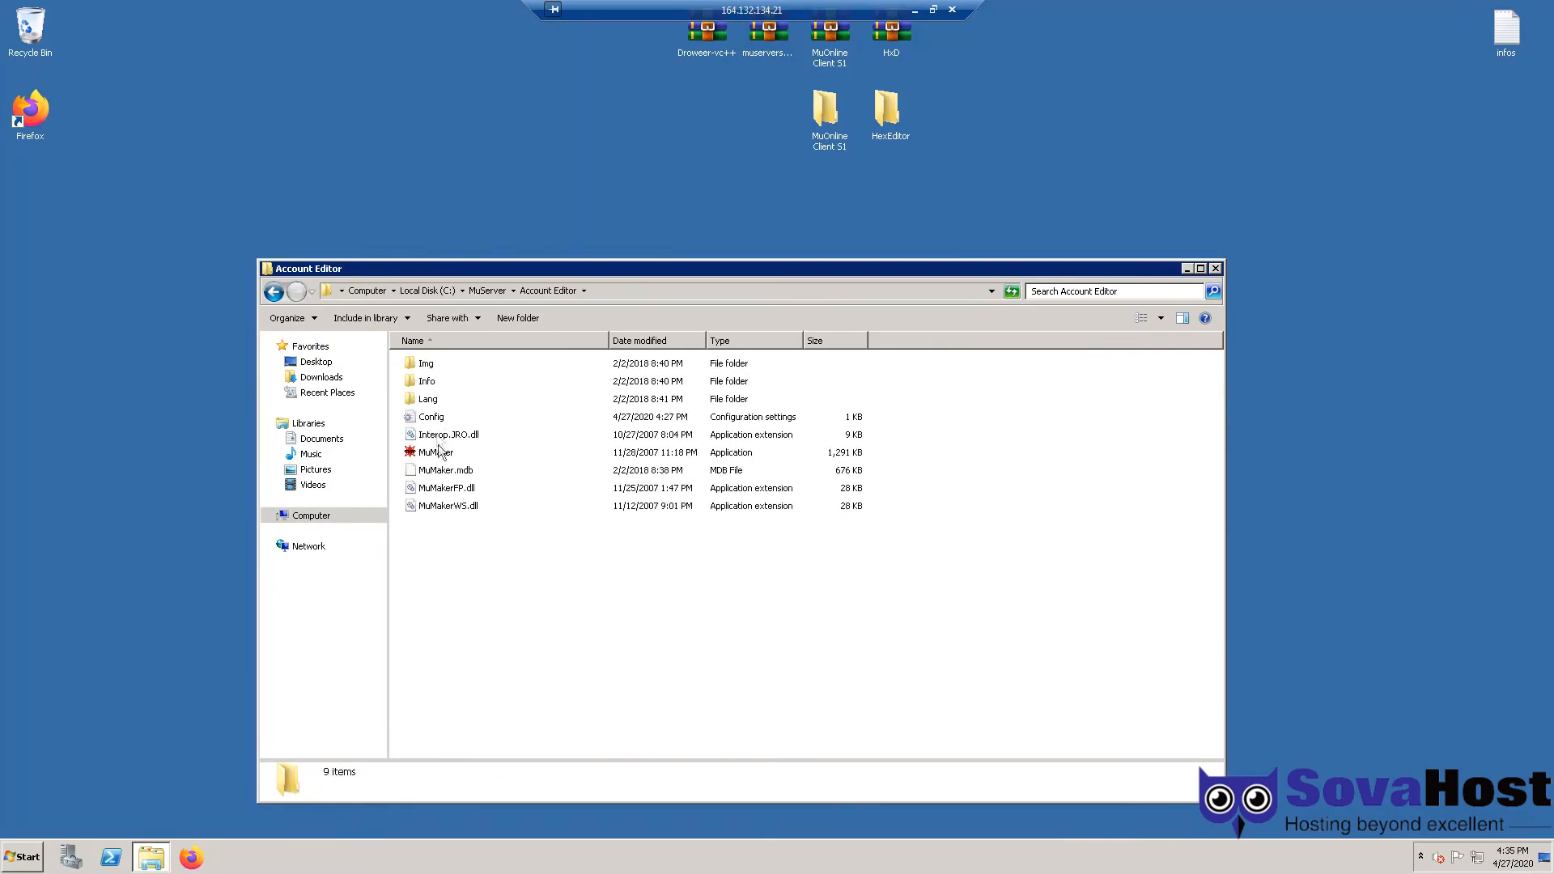
right_click(442, 459)
mouse_move(472, 608)
left_click(672, 624)
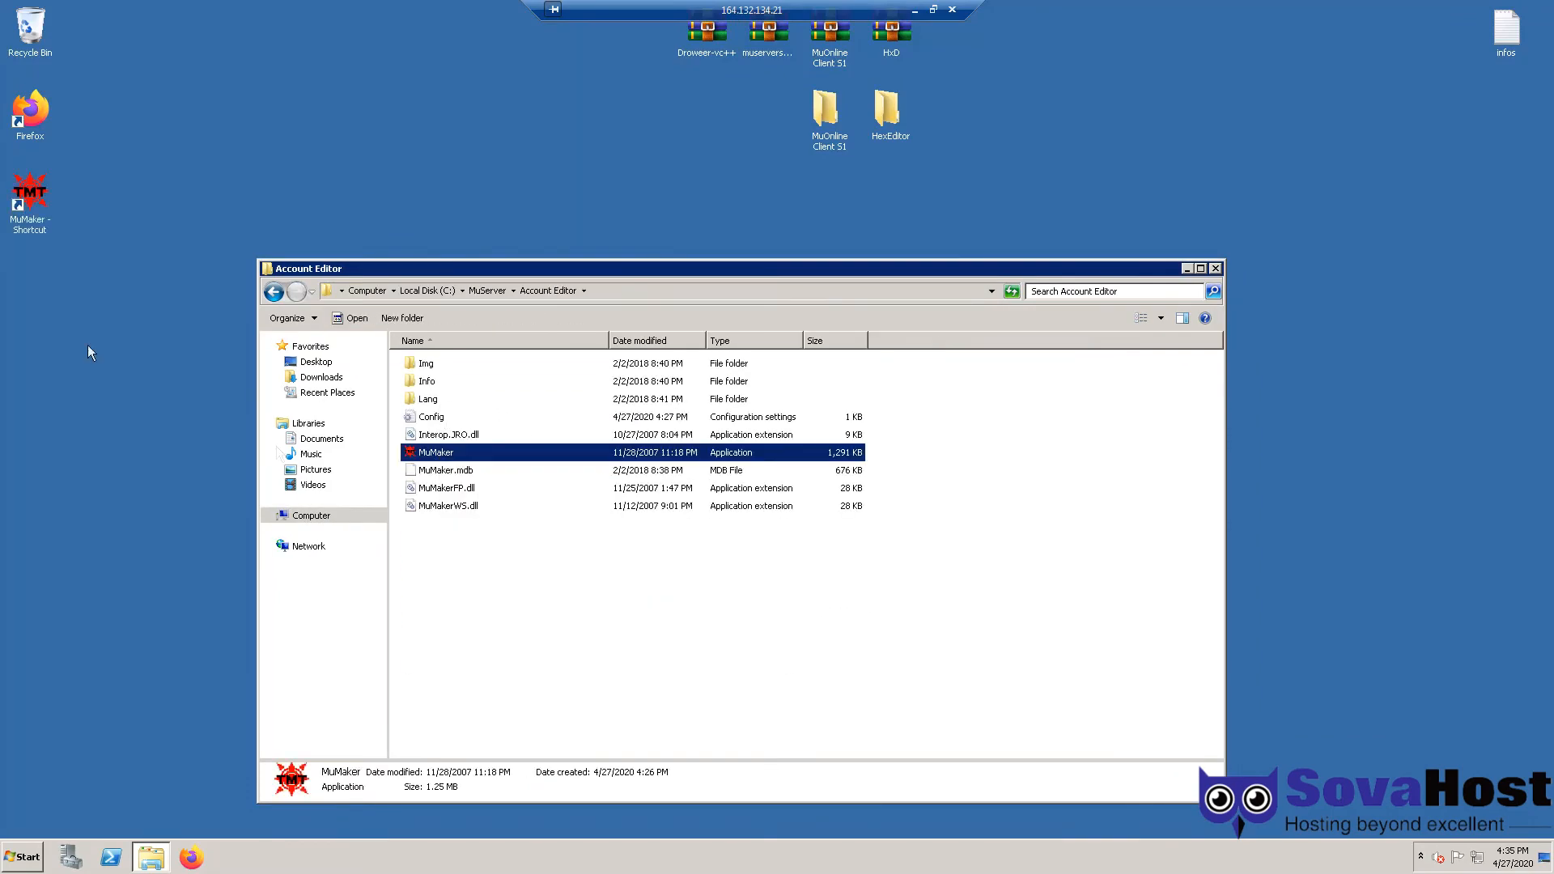
left_click(32, 215)
double_click(33, 214)
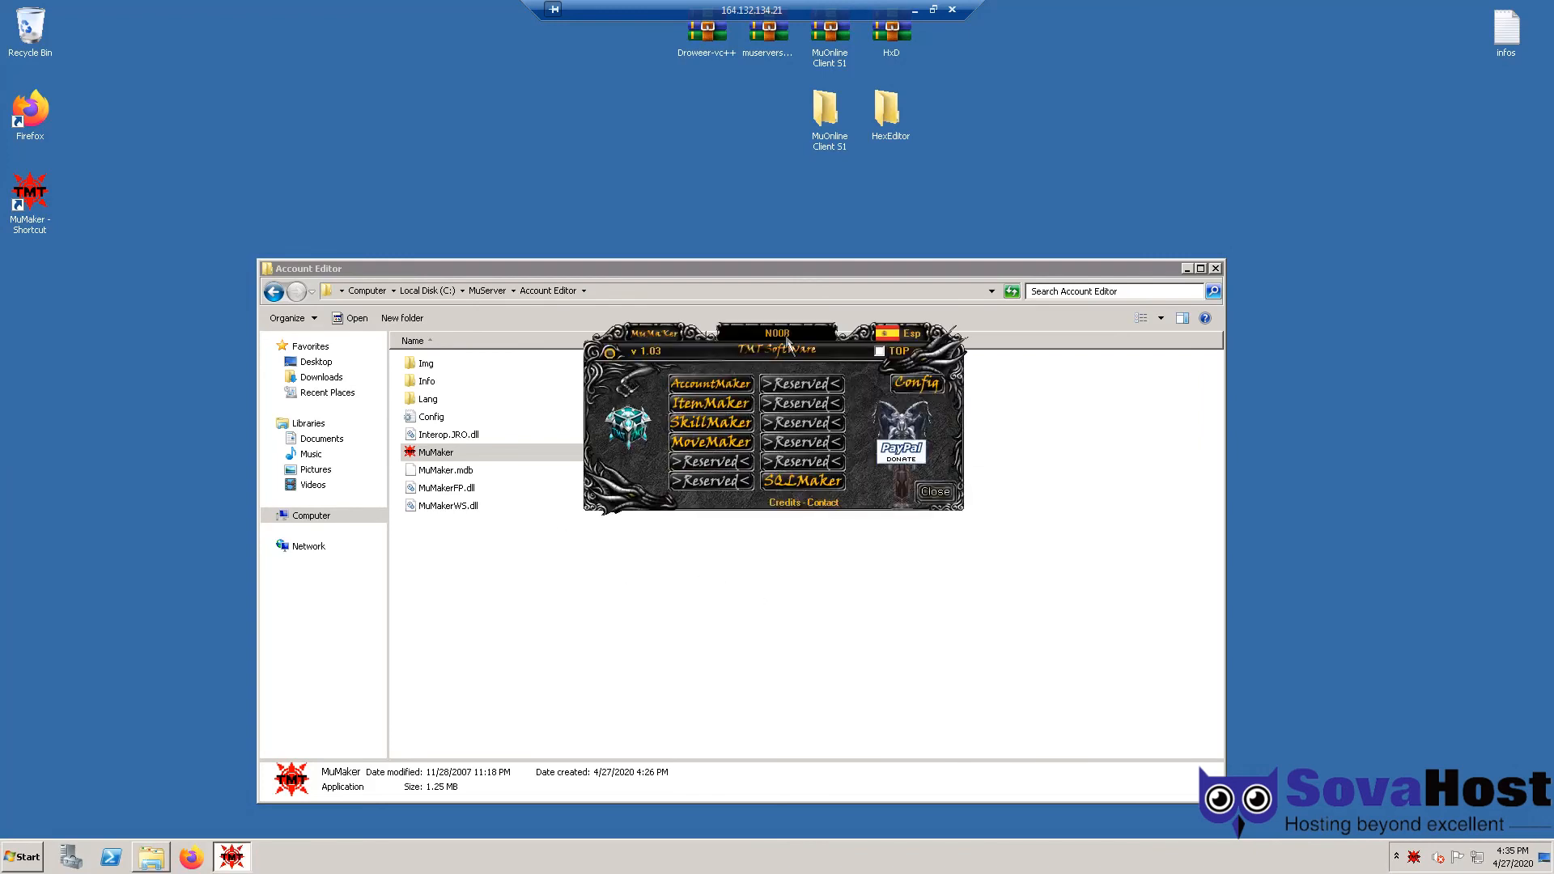
- Open MuMaker's ItemMaker and load the test account's vault items
left_click(712, 385)
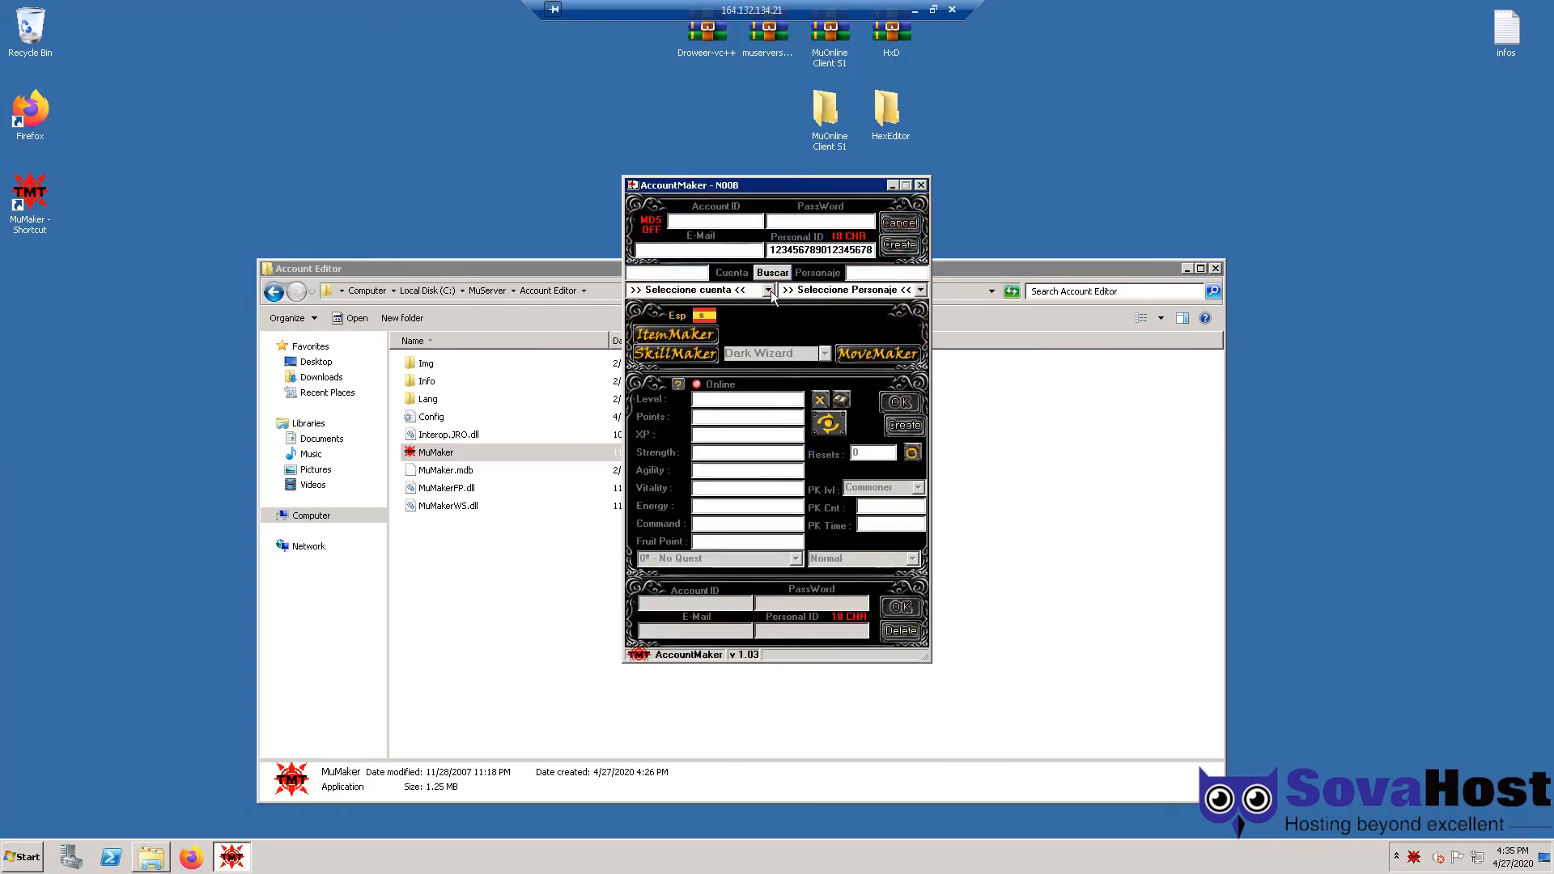
left_click(768, 291)
left_click(749, 289)
left_click(680, 335)
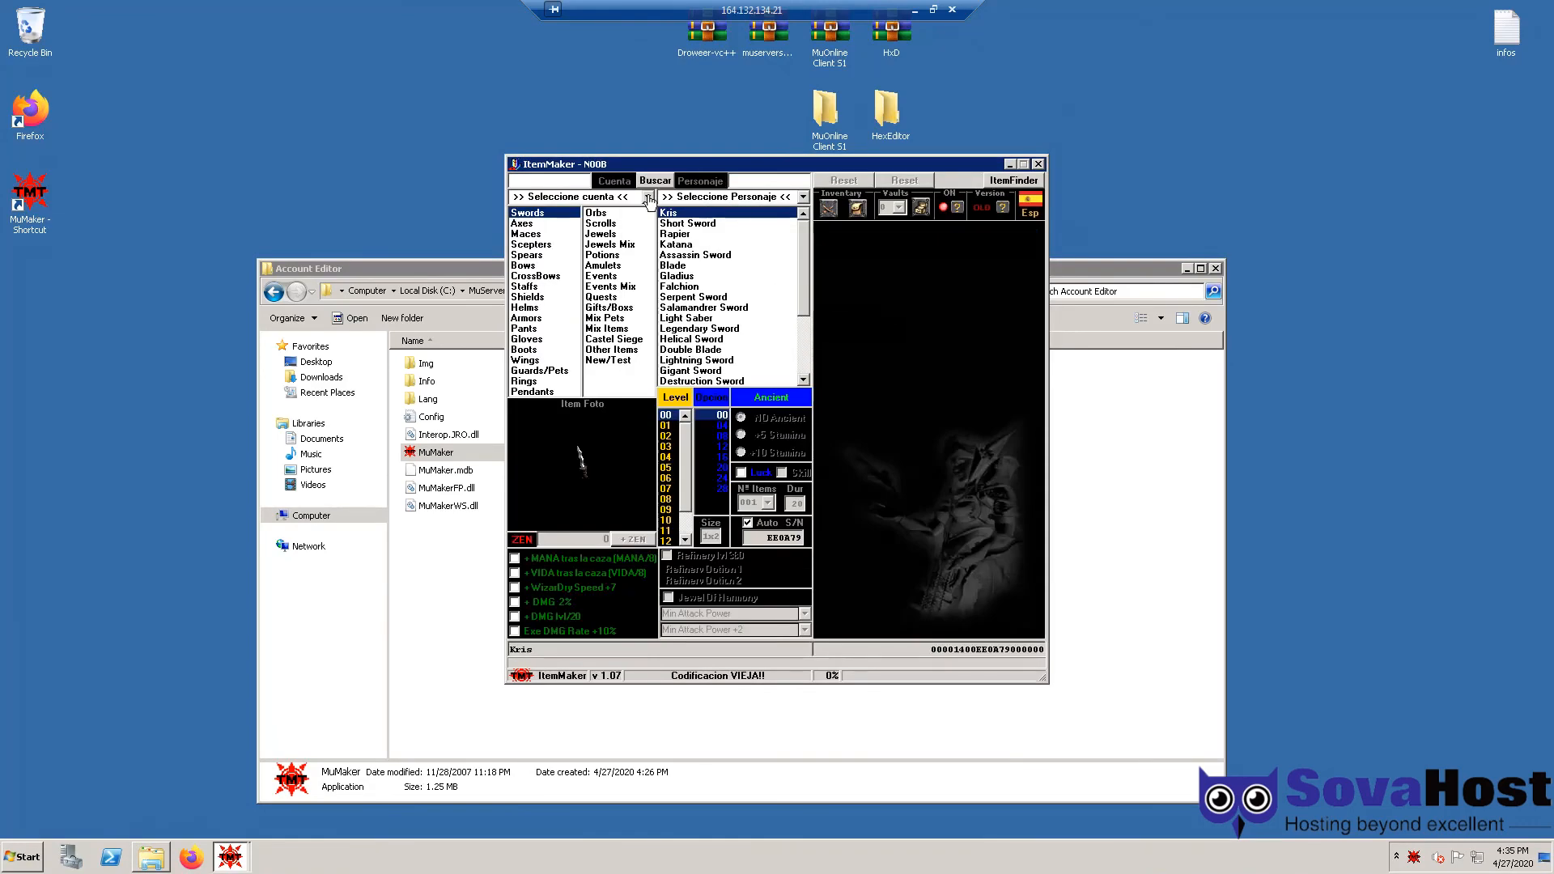
left_click(537, 235)
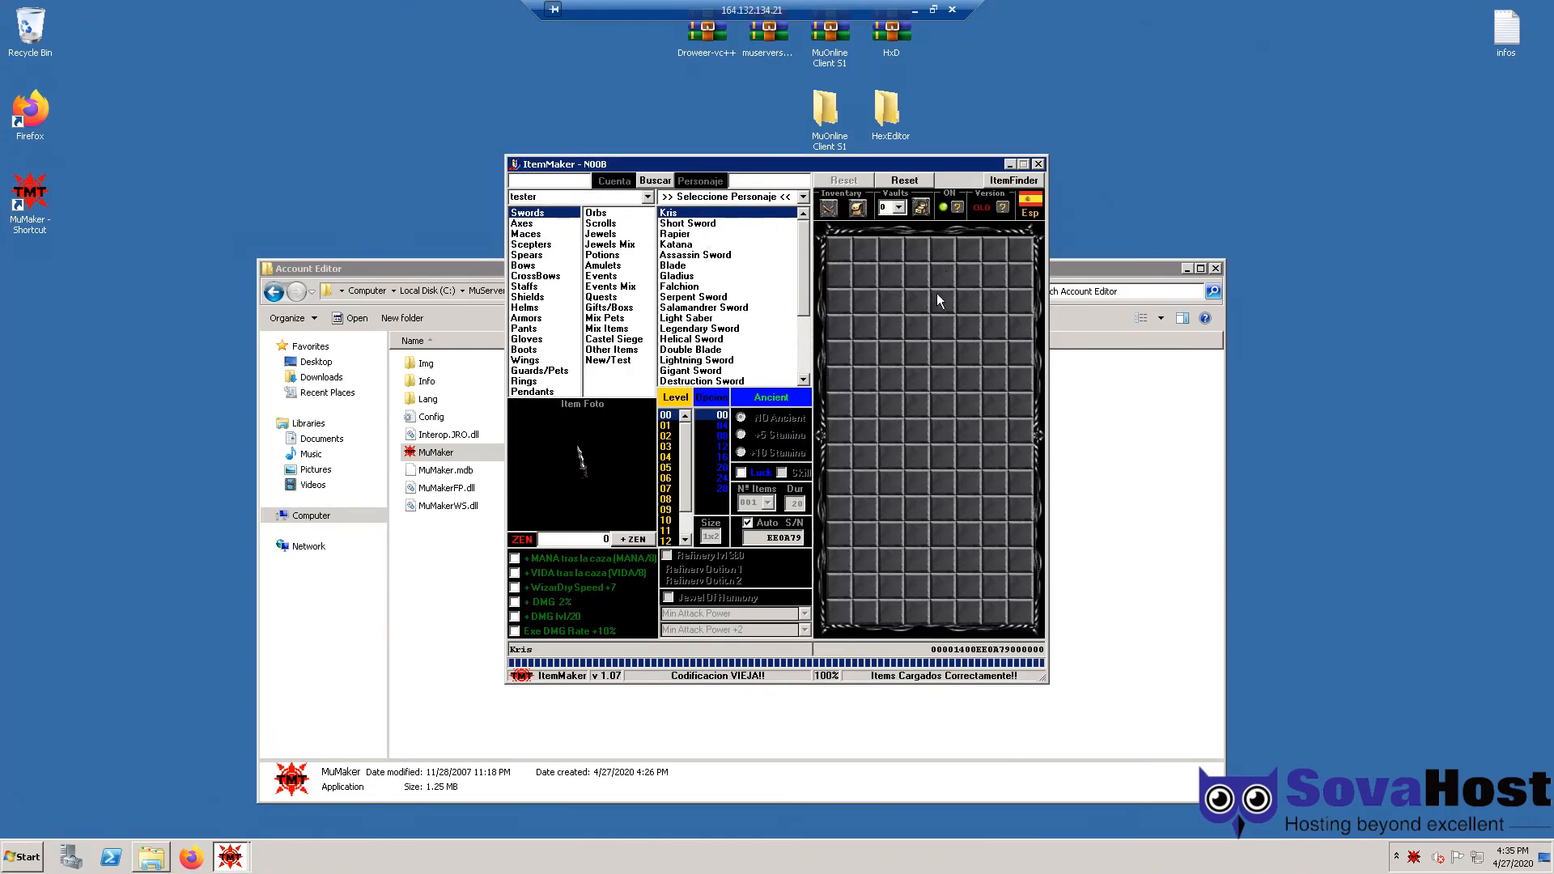
- Add Bles Mix +10 bundles from Jewels Mix to the vault, close ItemMaker, and leave the remote desktop
left_click(564, 308)
left_click(611, 276)
left_click(632, 245)
left_click(730, 267)
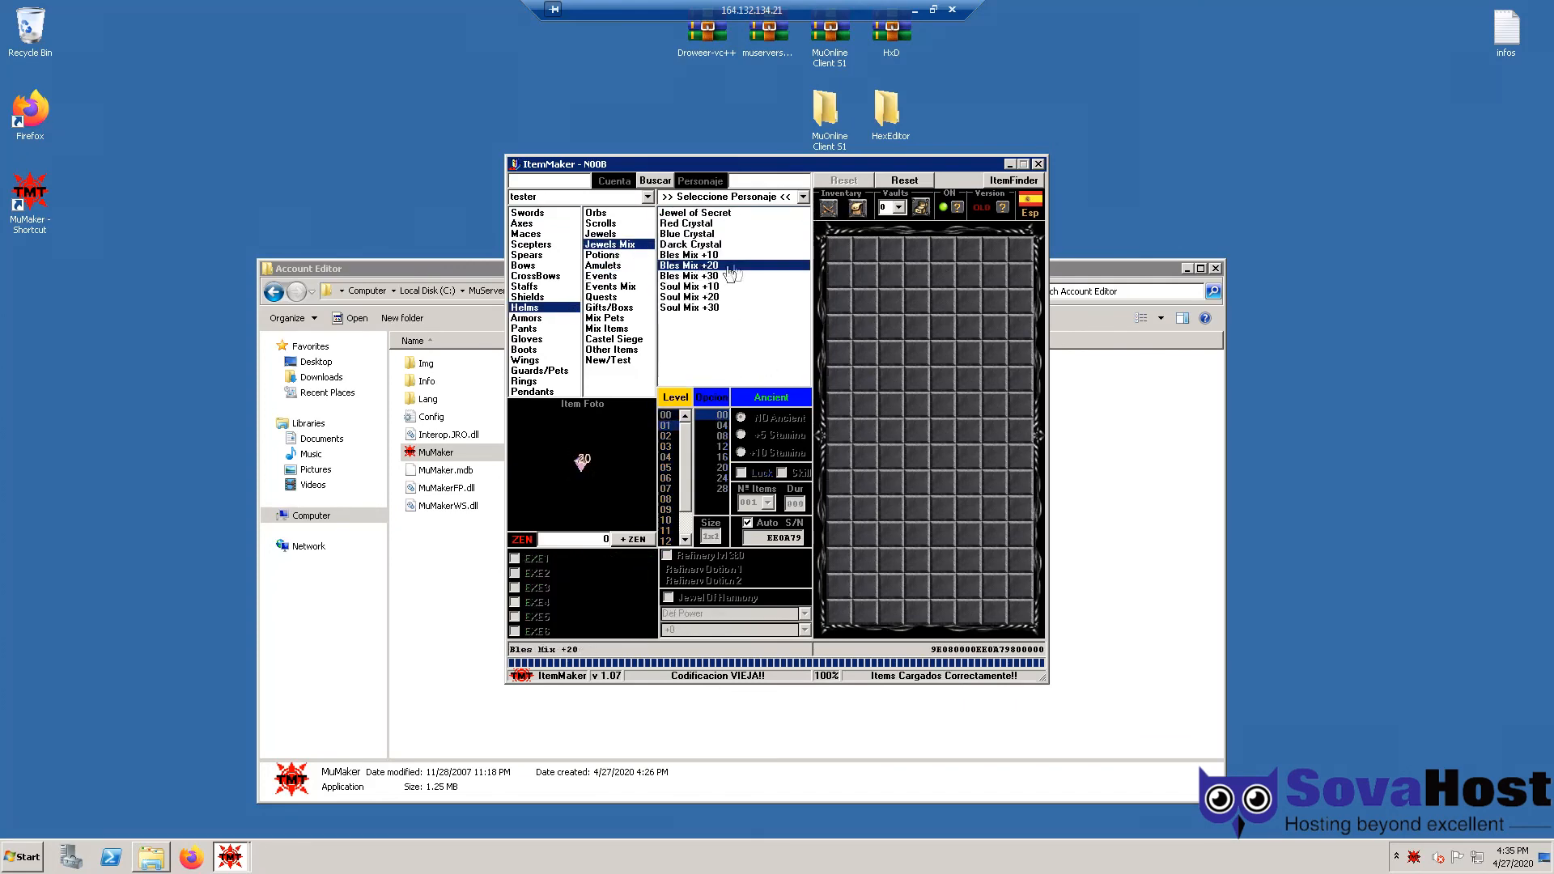
left_click(1039, 165)
left_click(954, 10)
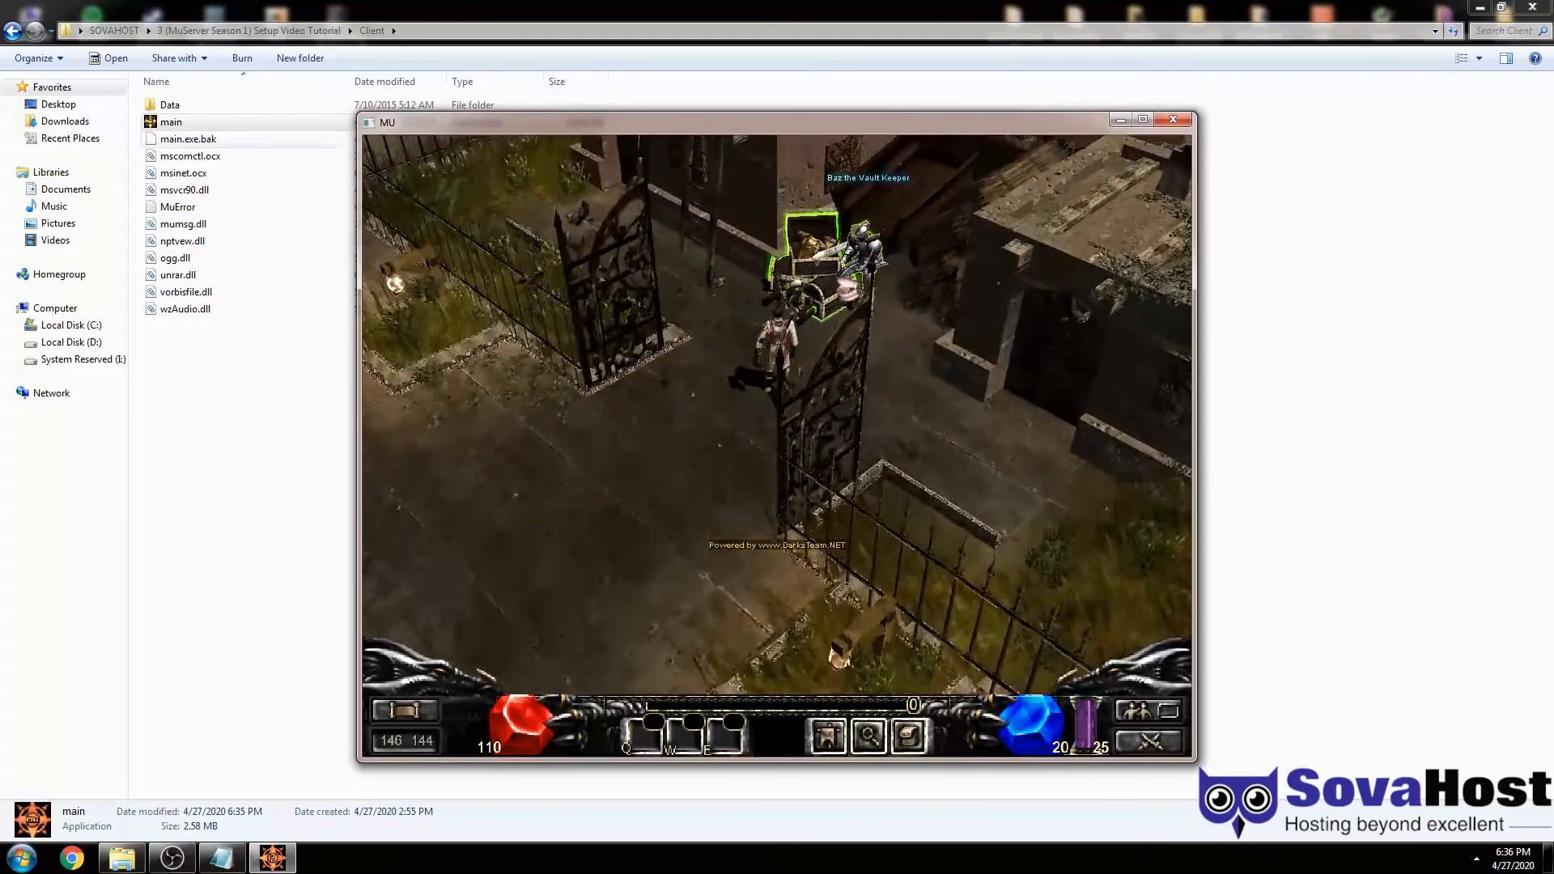
- Open Baz the Vault Keeper's storage and check the three Jewel of Bless +10 bundles
left_click(816, 263)
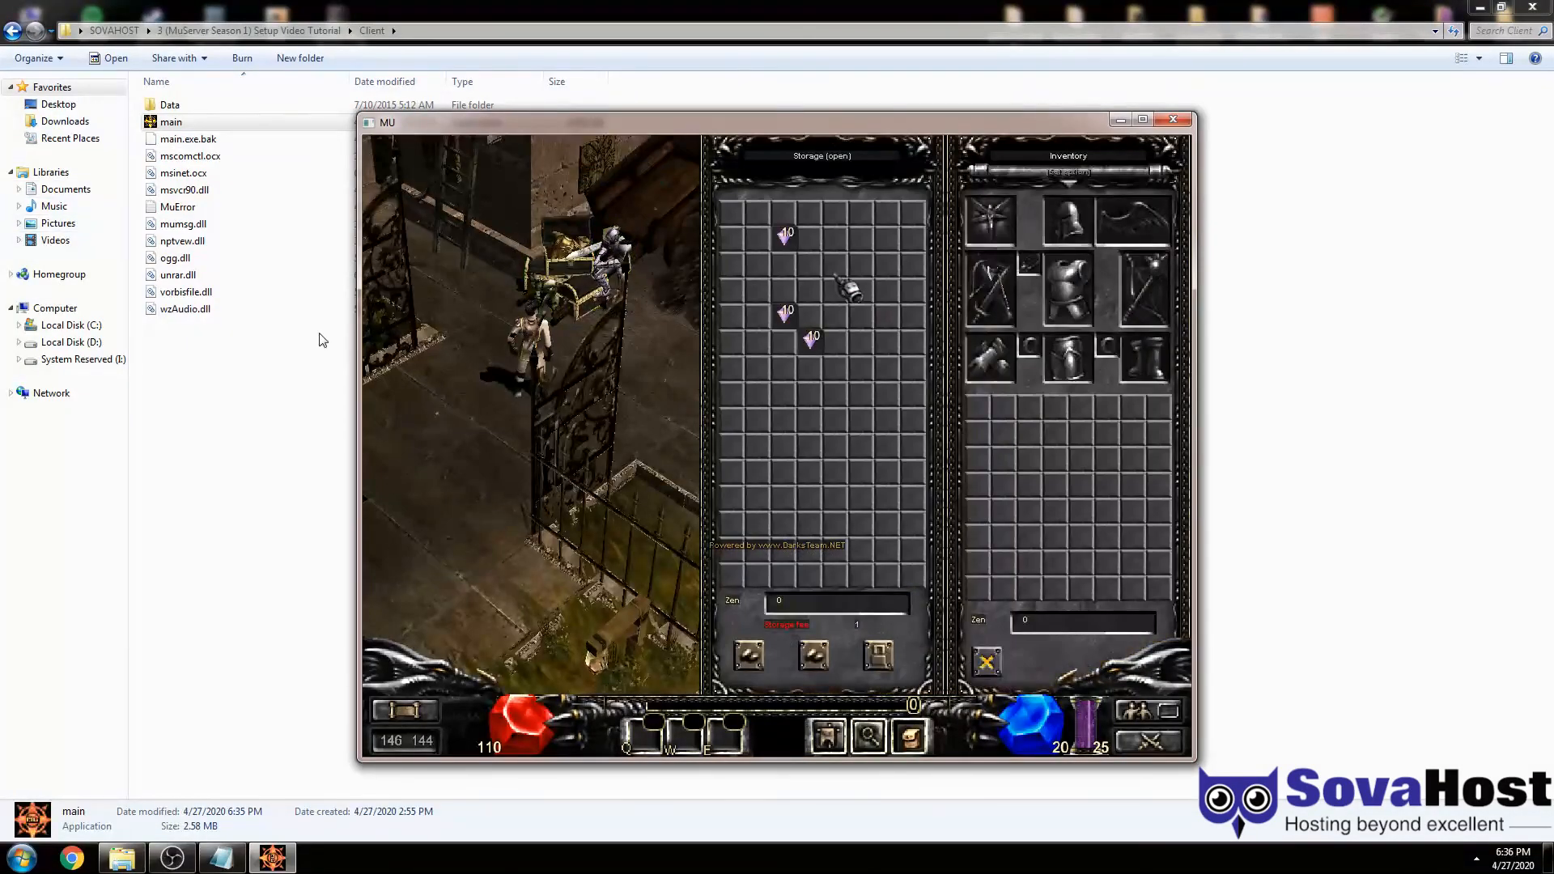
right_click(784, 312)
right_click(784, 236)
right_click(811, 343)
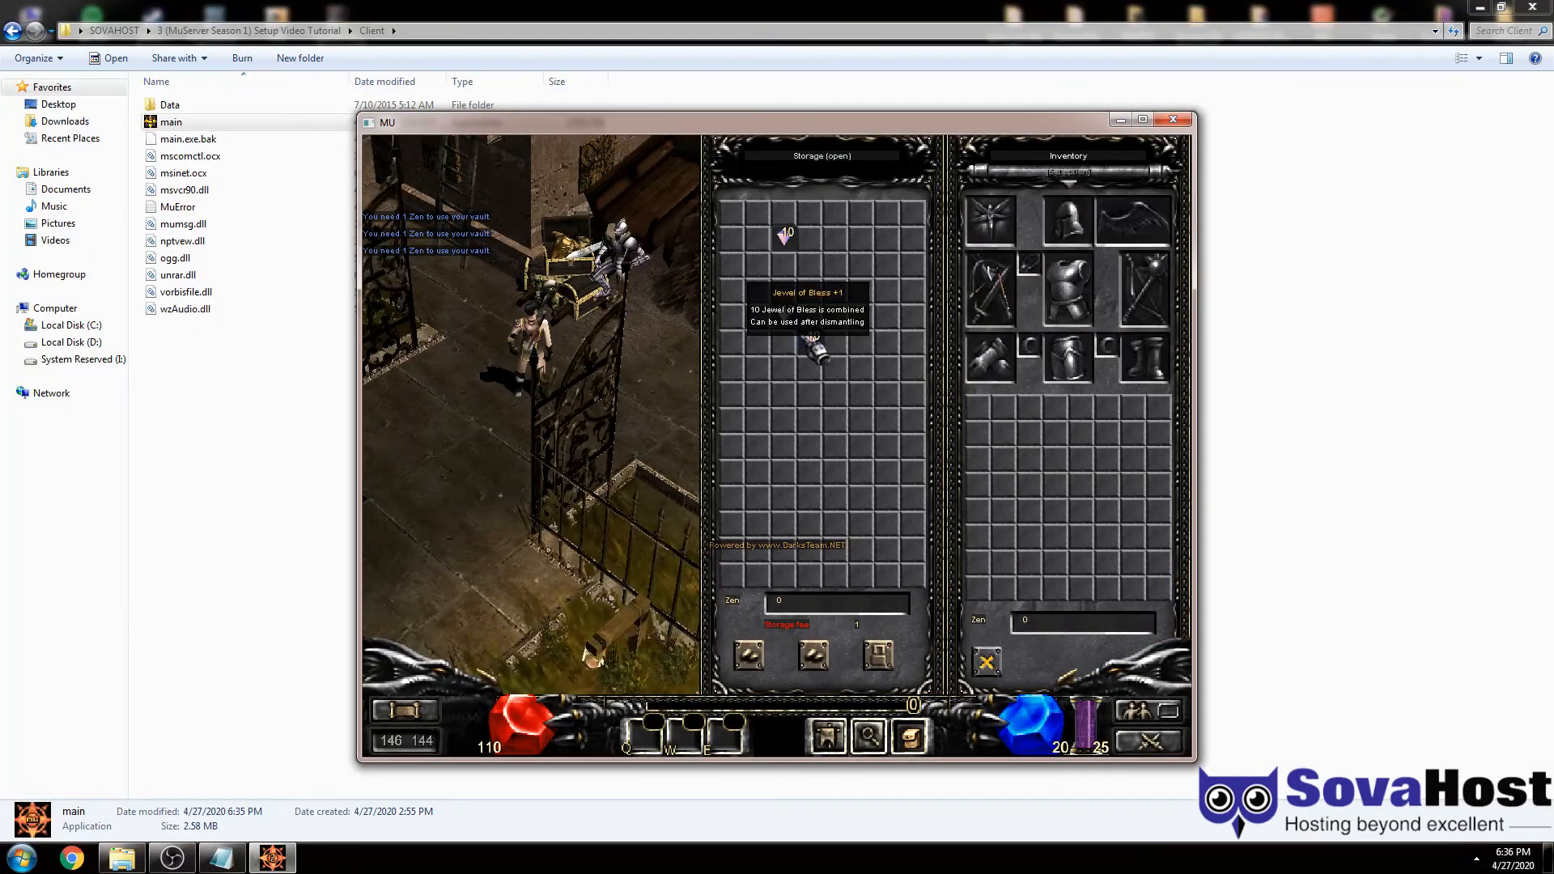
- Close storage, walk away from the vault, and open the chat input
key("Escape")
left_click(627, 350)
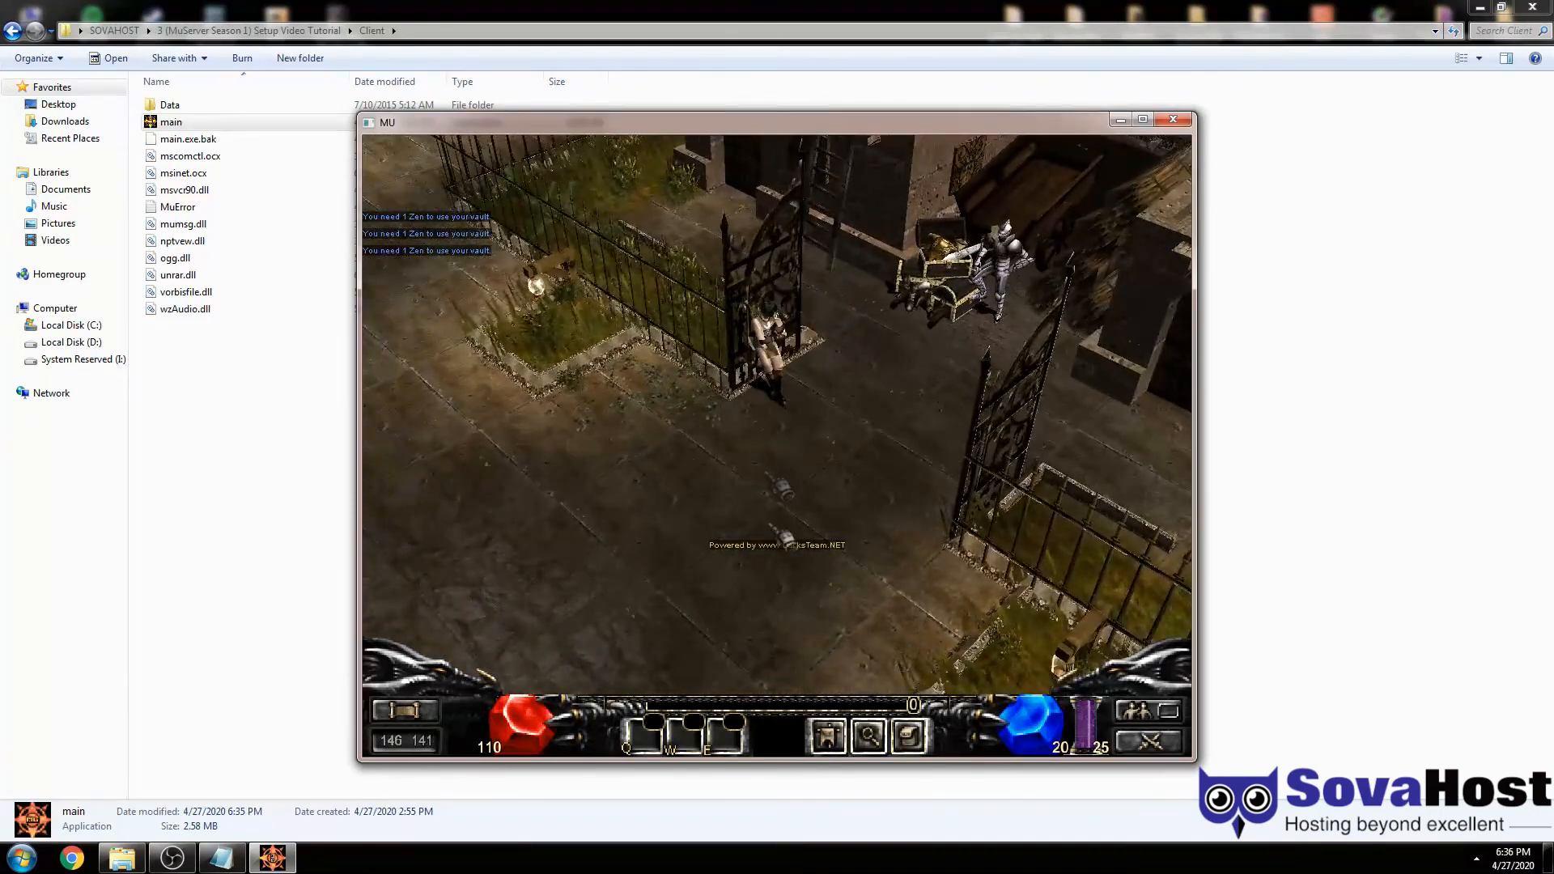
key("Return")
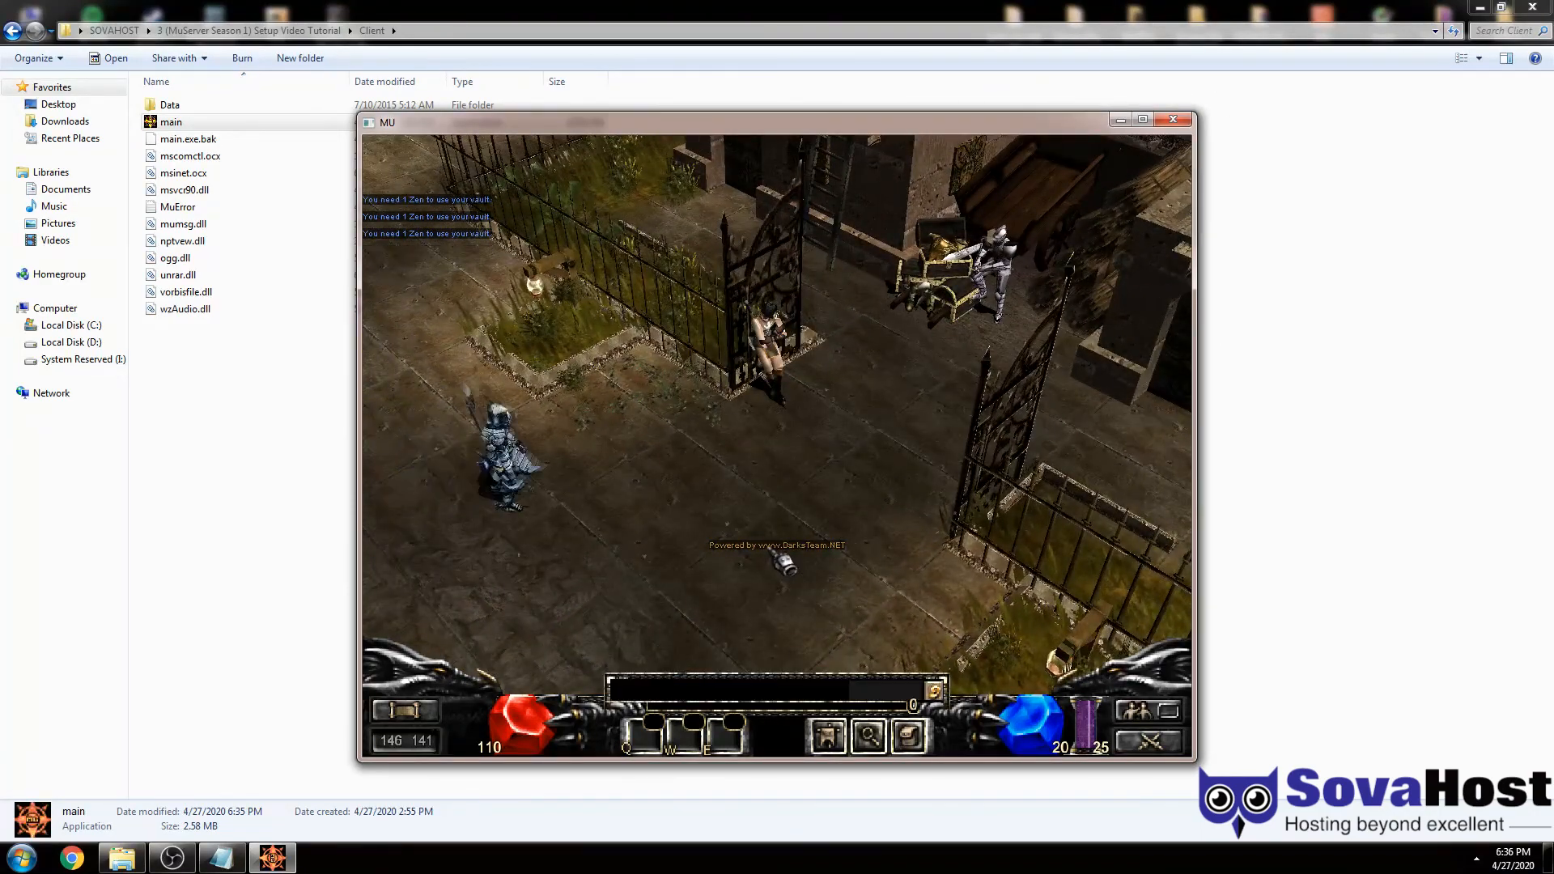